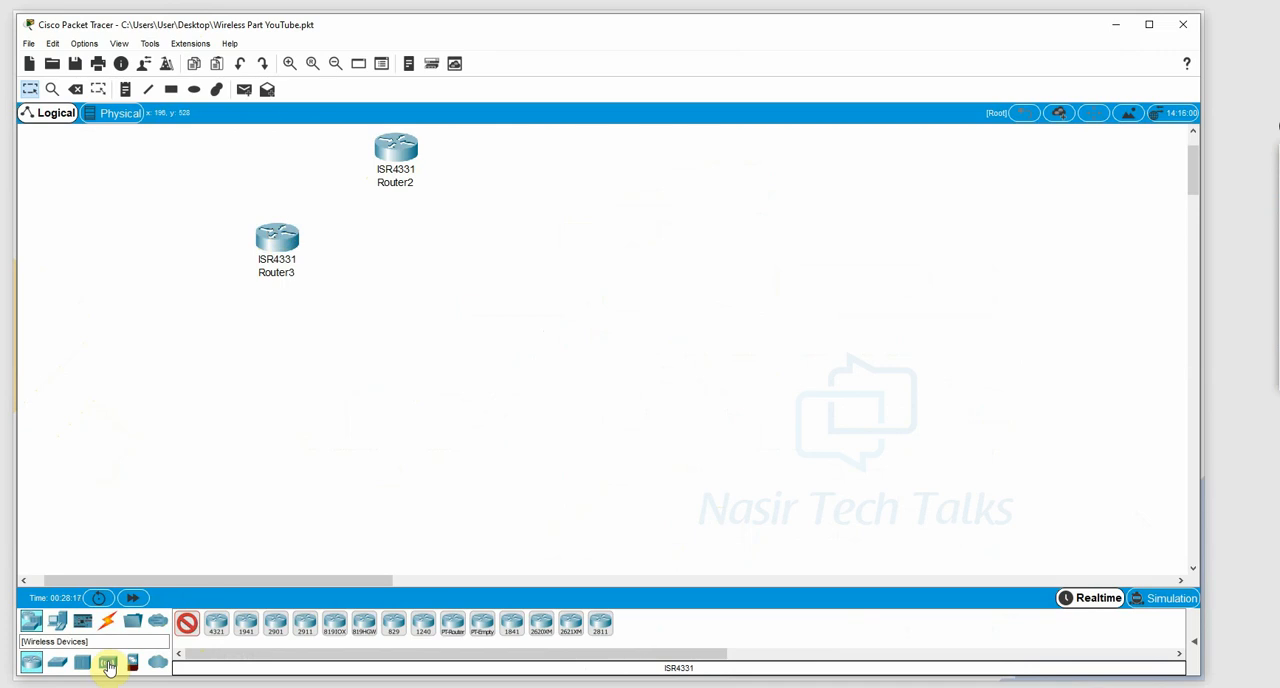
# Add a WLC-3504 wireless LAN controller and two LAP-PT lightweight access points stacked well to the east of it.
pyautogui.click(107, 661)
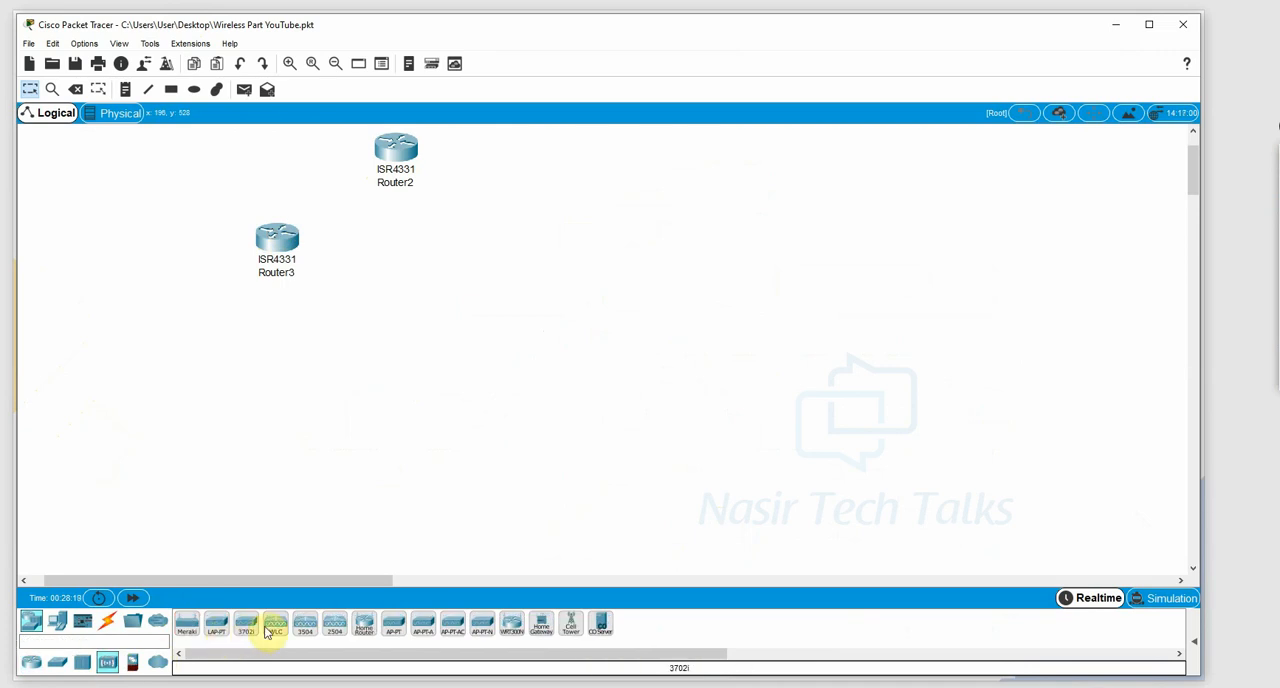
pyautogui.click(310, 628)
pyautogui.click(104, 362)
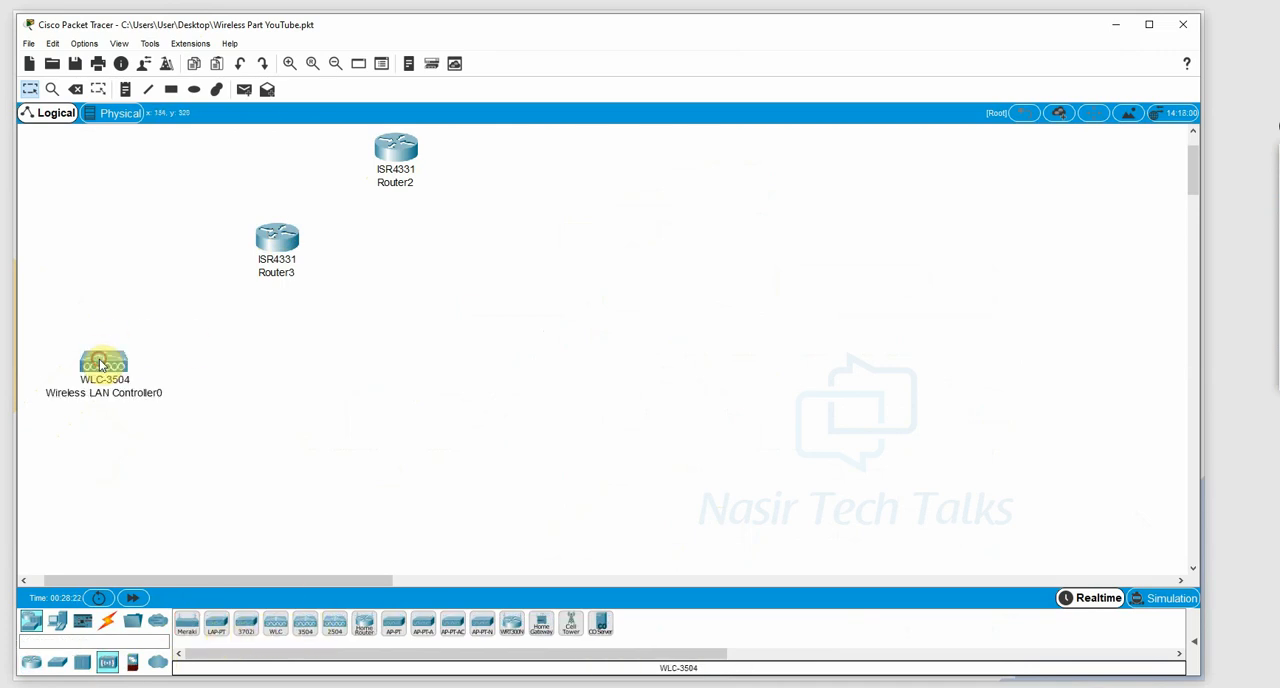
pyautogui.keyDown('ctrl'); pyautogui.click(218, 632); pyautogui.keyUp('ctrl')
pyautogui.click(541, 362)
pyautogui.click(535, 445)
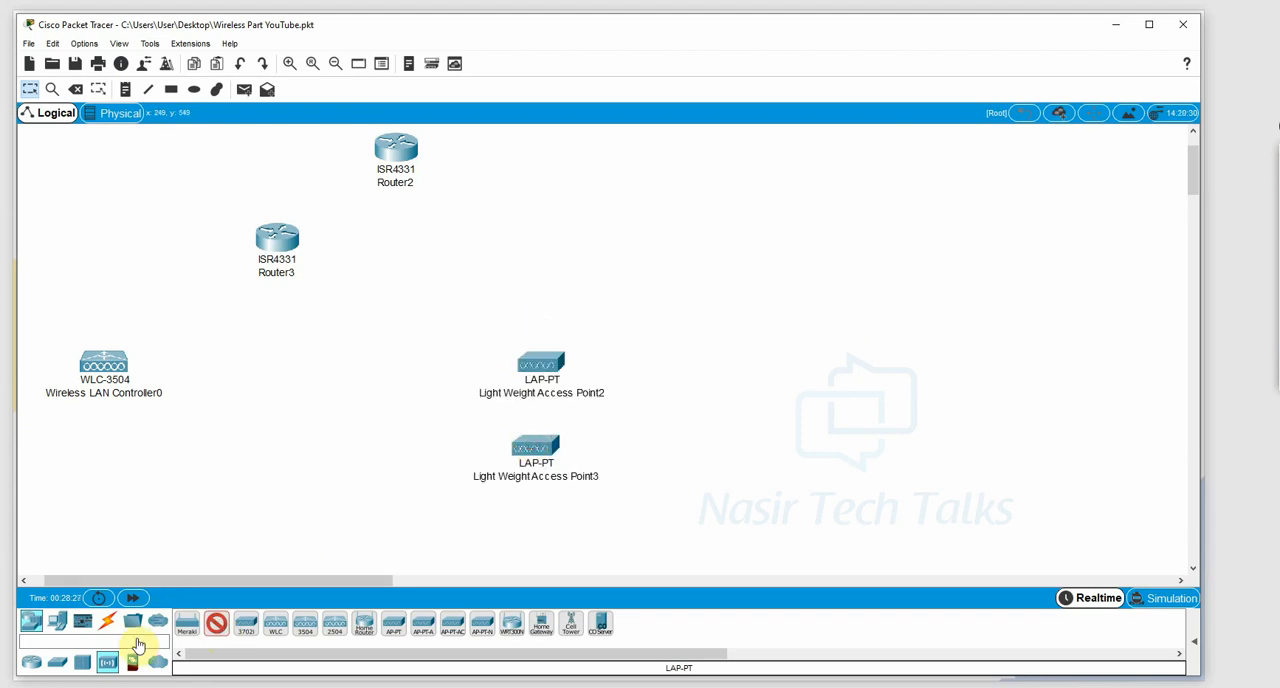
# Place a third LAP-PT access point between the wireless controller and the other access points.
pyautogui.click(57, 661)
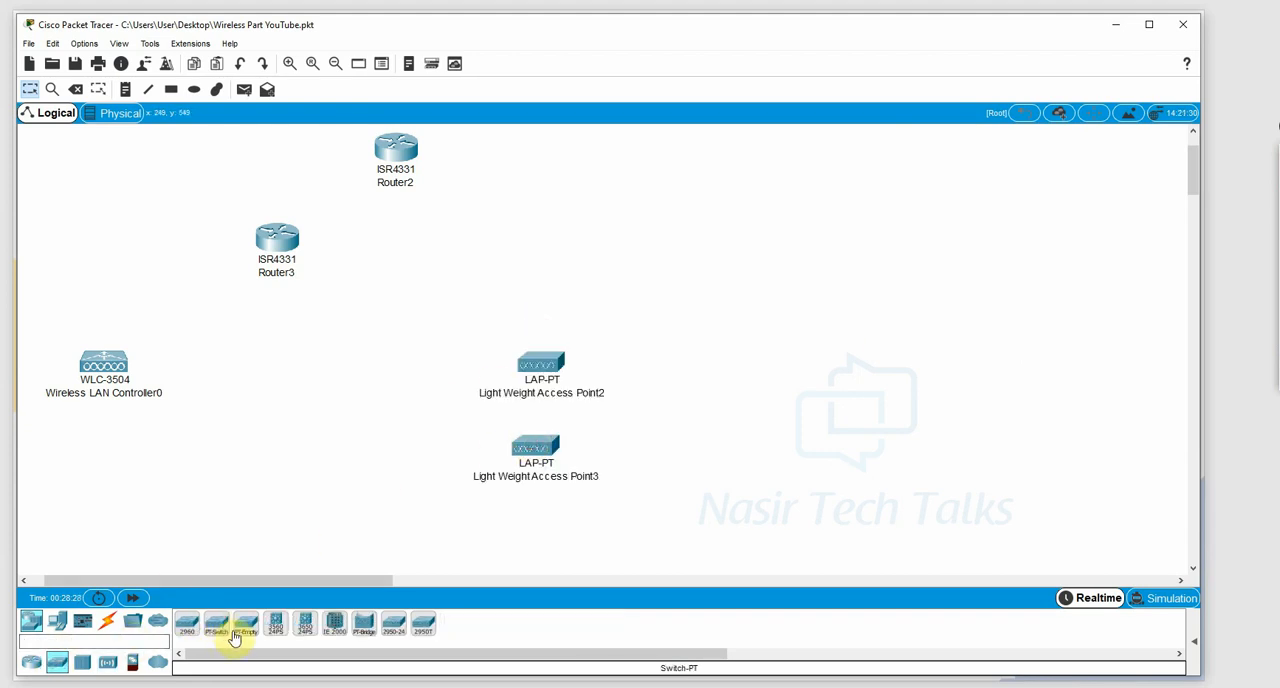
pyautogui.click(288, 367)
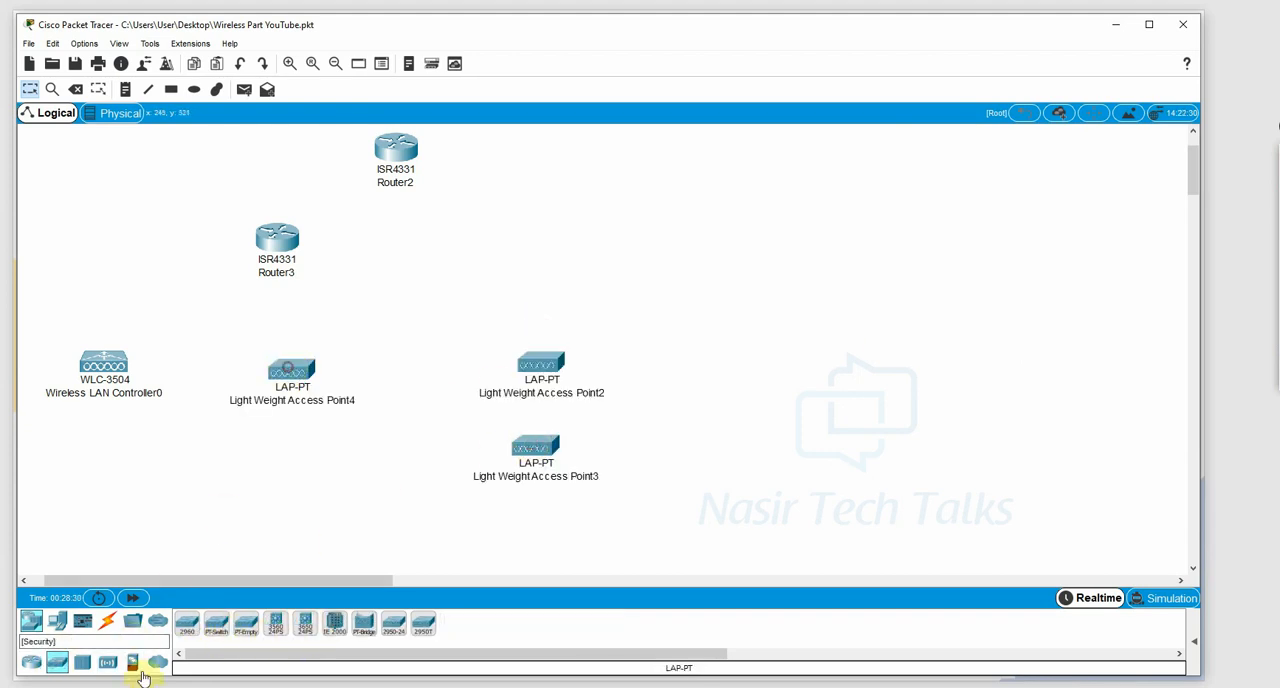
# Add a Server-PT to the workspace, above the pair of lightweight access points.
pyautogui.click(50, 627)
pyautogui.click(246, 625)
pyautogui.click(474, 284)
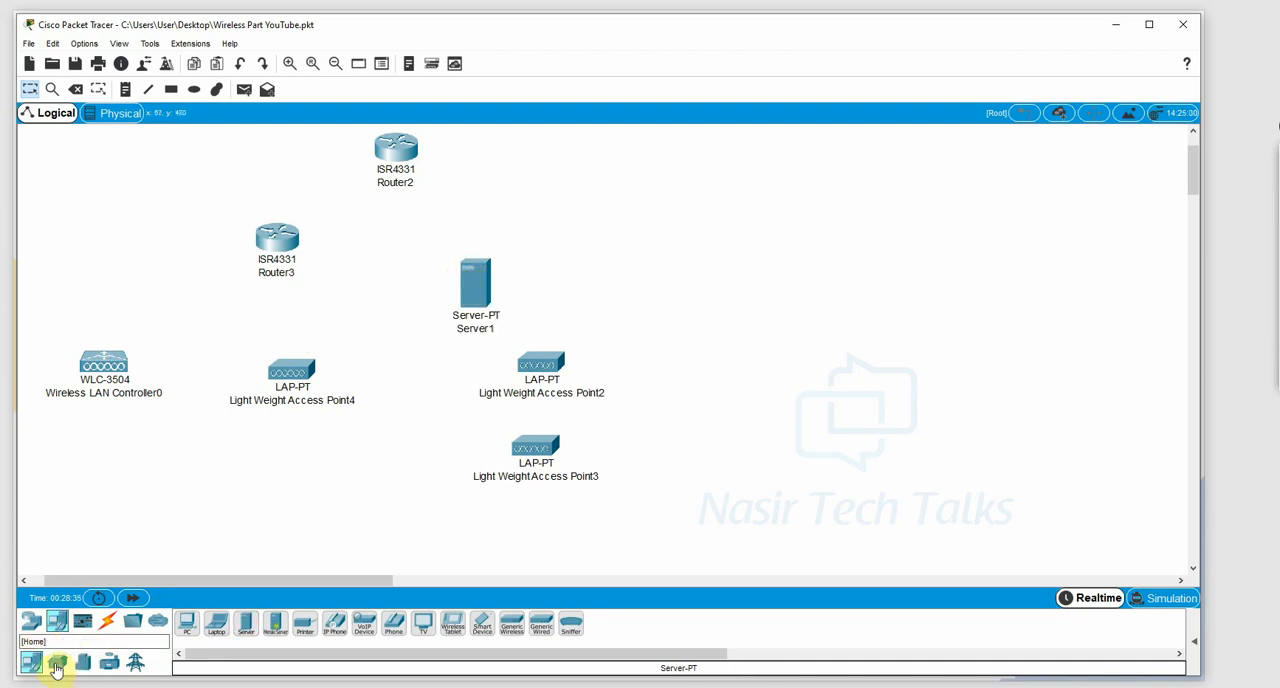
# Add two SMARTPHONE-PT devices, one beside each of the two stacked lightweight access points.
pyautogui.click(33, 620)
pyautogui.click(107, 661)
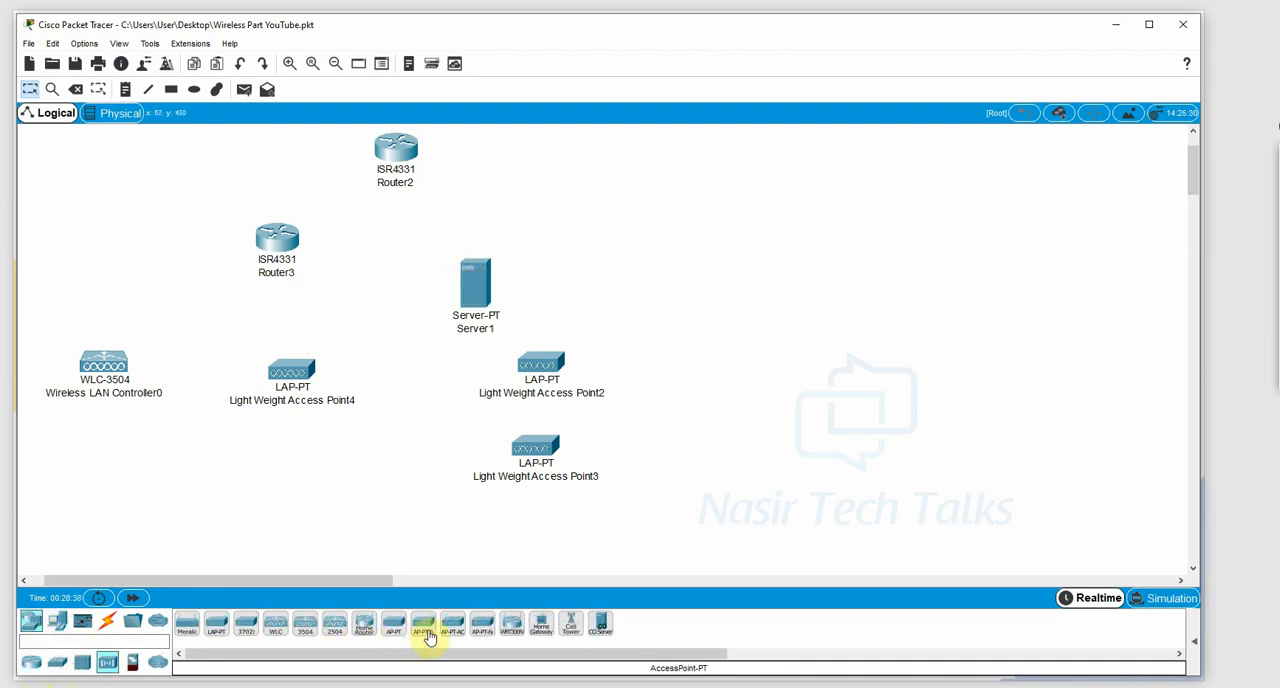
pyautogui.click(57, 620)
pyautogui.click(482, 622)
pyautogui.click(671, 363)
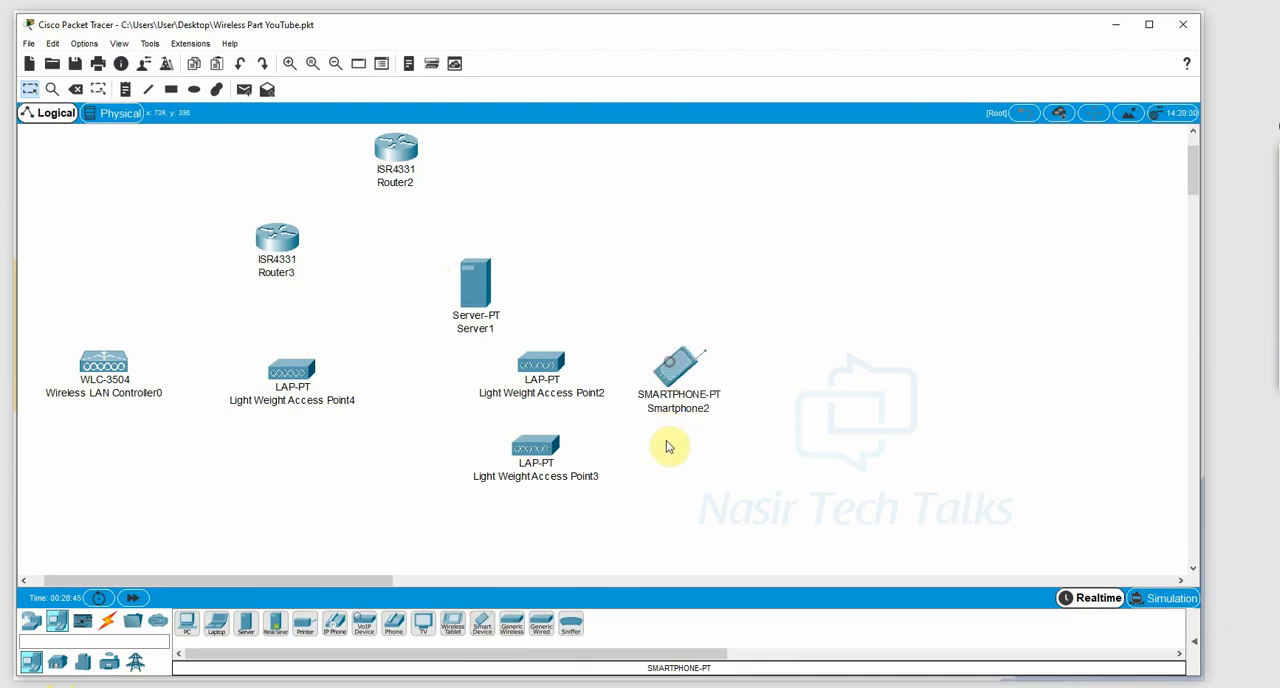
pyautogui.click(484, 622)
pyautogui.click(651, 465)
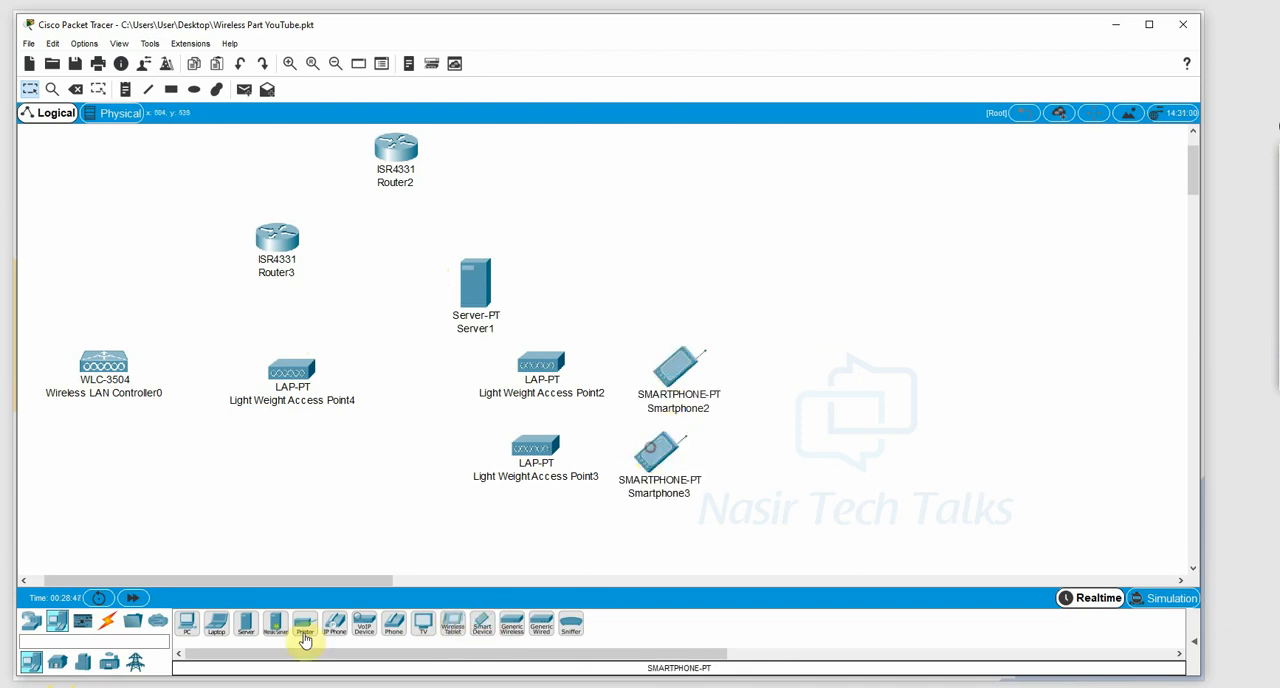
# Add a Laptop-PT, a TabletPC-PT and a PC-PT in a row below the access points.
pyautogui.click(217, 625)
pyautogui.click(466, 530)
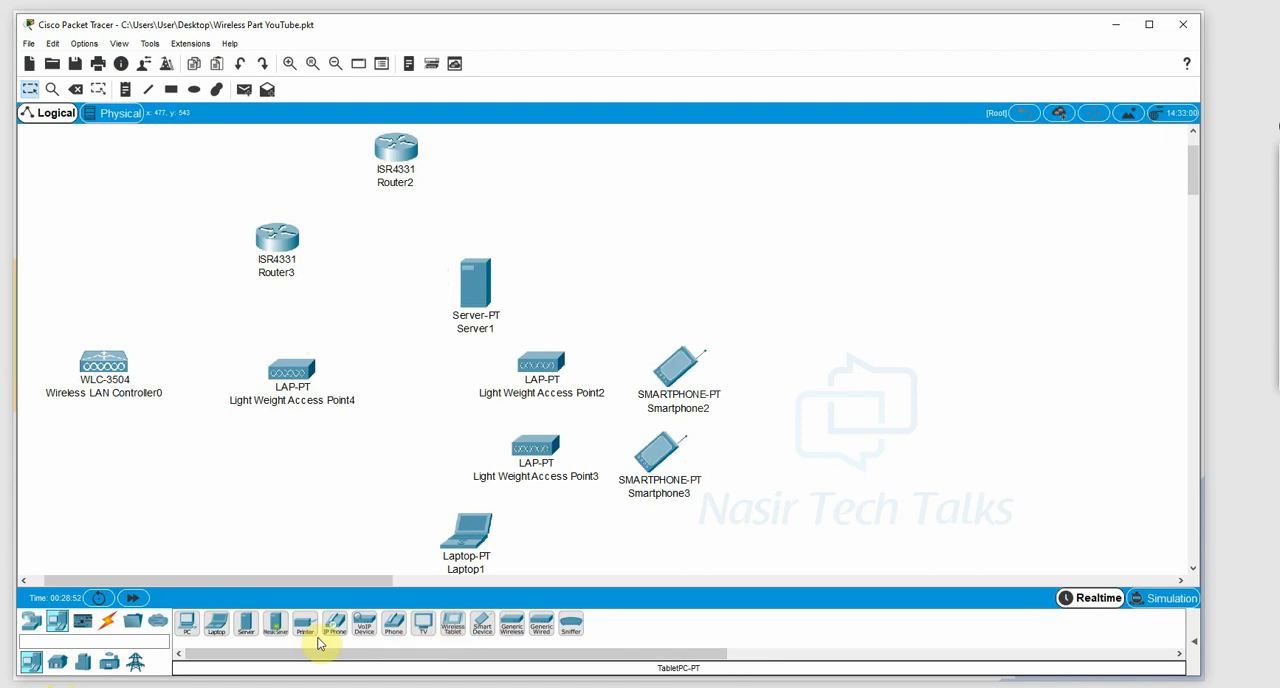
pyautogui.click(450, 628)
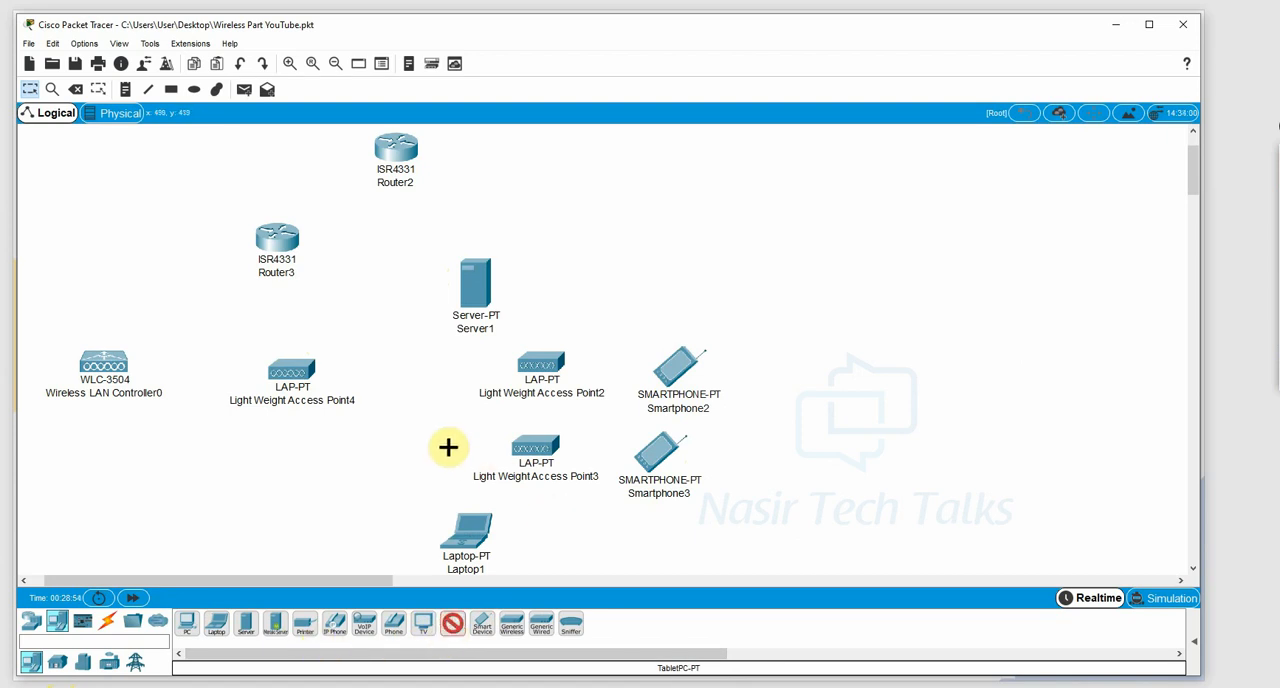
pyautogui.click(576, 528)
pyautogui.click(189, 630)
pyautogui.click(279, 518)
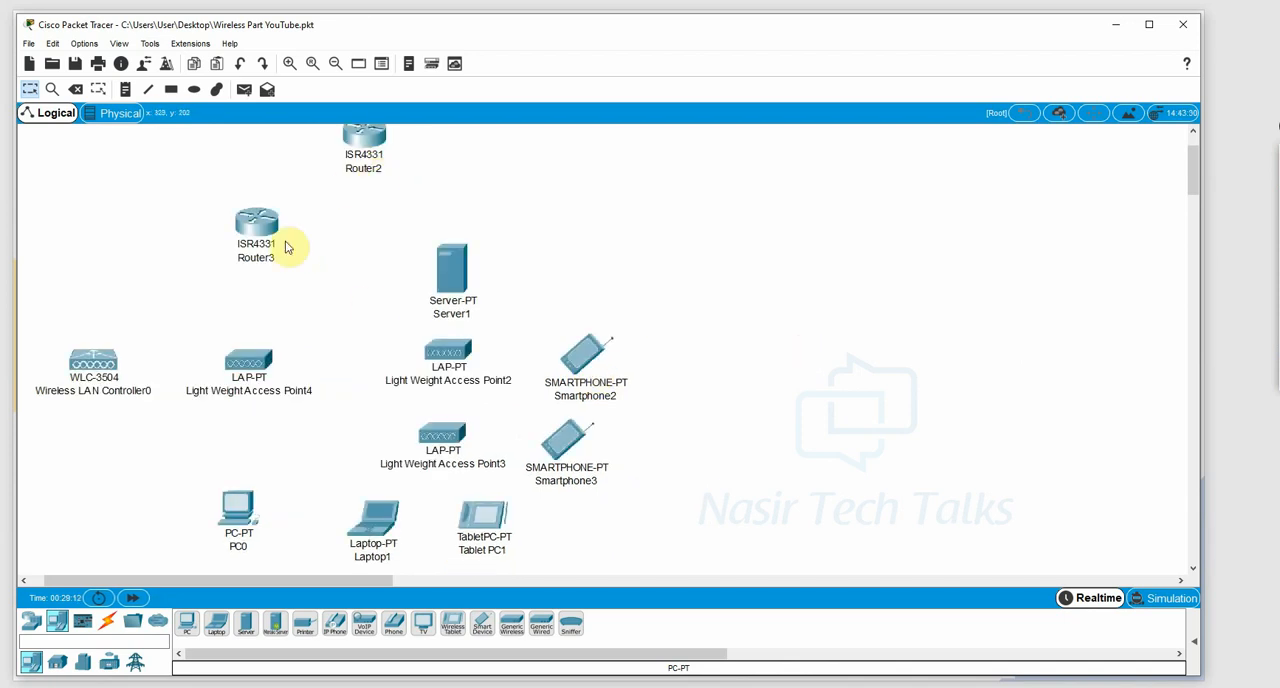
# Shift Router2 fully into view and install a NIM-2T serial module in its first empty slot.
pyautogui.moveTo(363, 141); pyautogui.dragTo(367, 150)
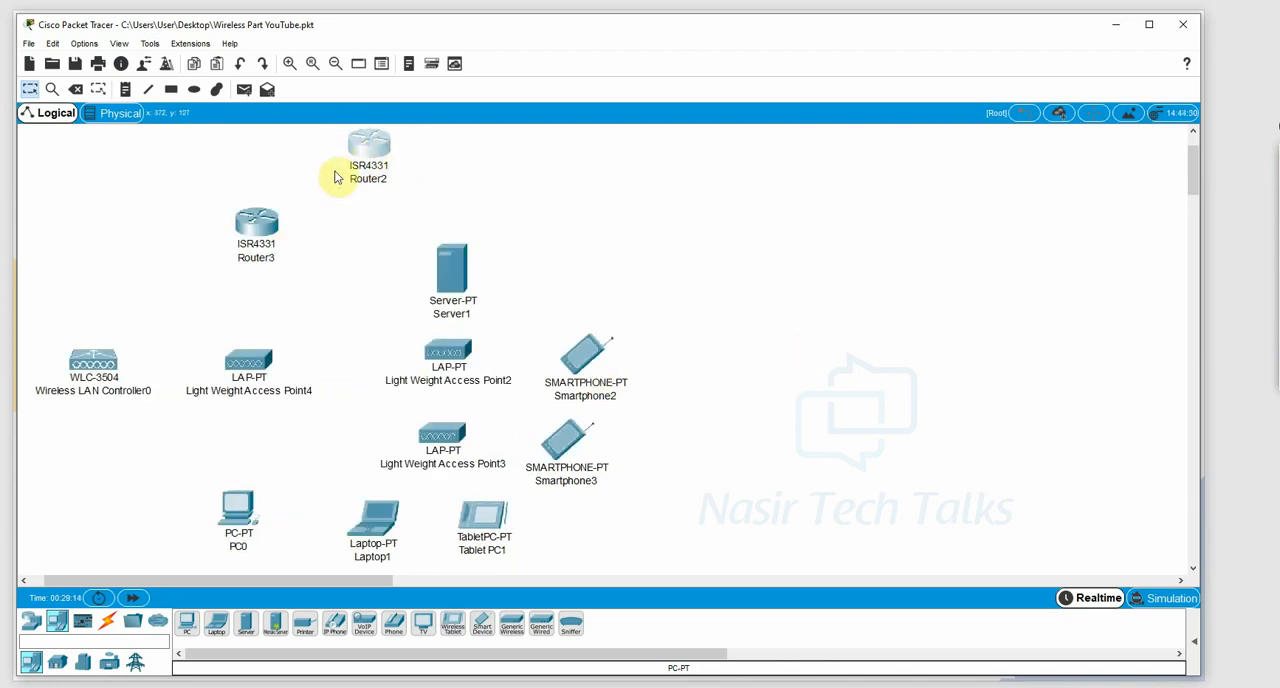
pyautogui.click(371, 143)
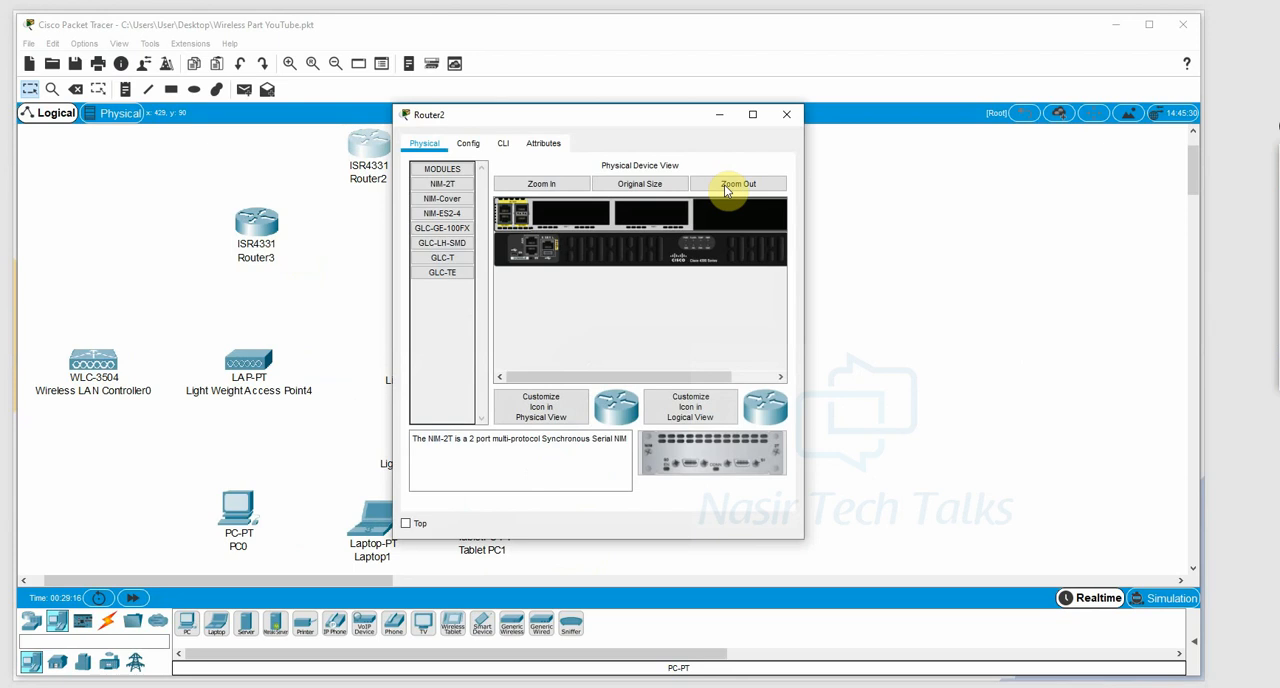
pyautogui.click(735, 184)
pyautogui.moveTo(687, 457); pyautogui.dragTo(560, 208)
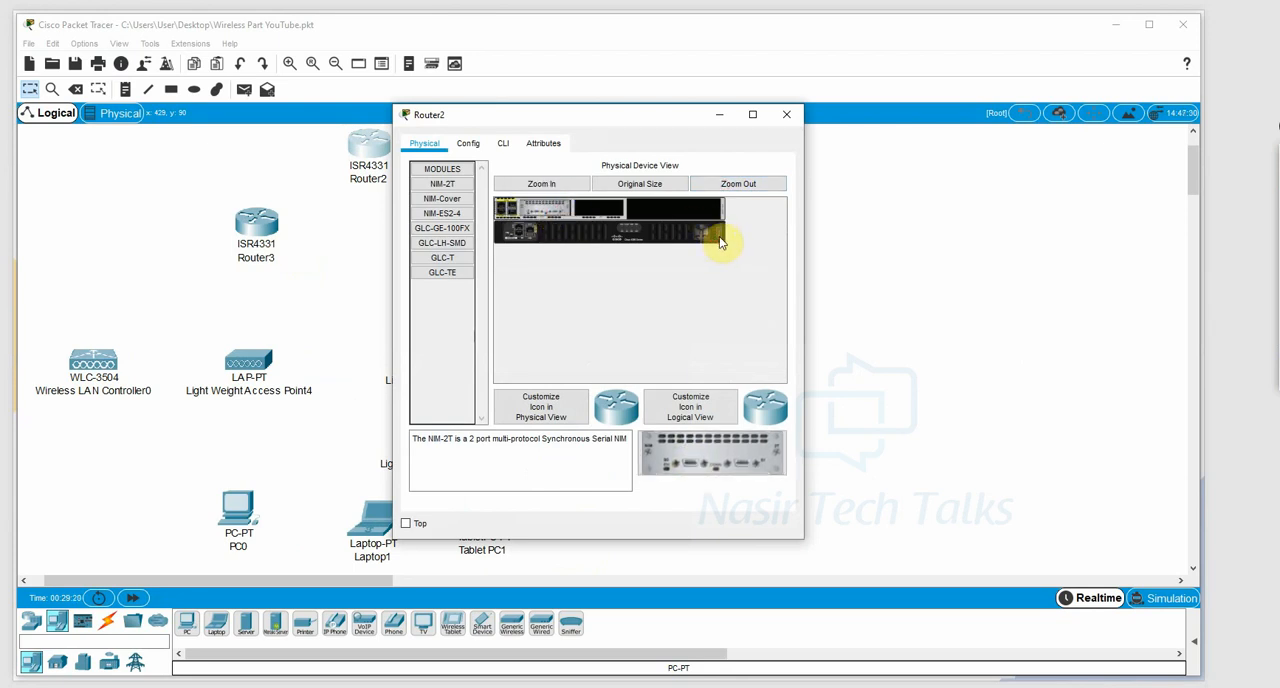
pyautogui.click(786, 114)
# Install a NIM-2T serial module in the first empty slot of Router3.
pyautogui.click(256, 225)
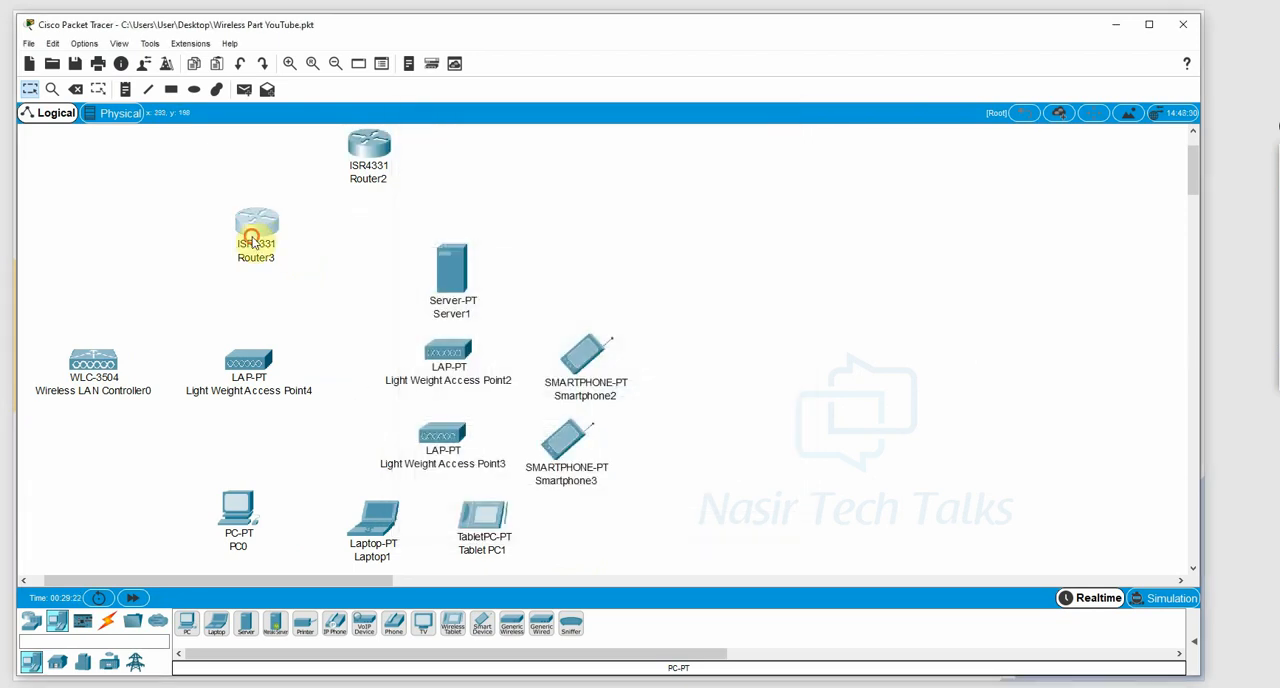
pyautogui.click(737, 186)
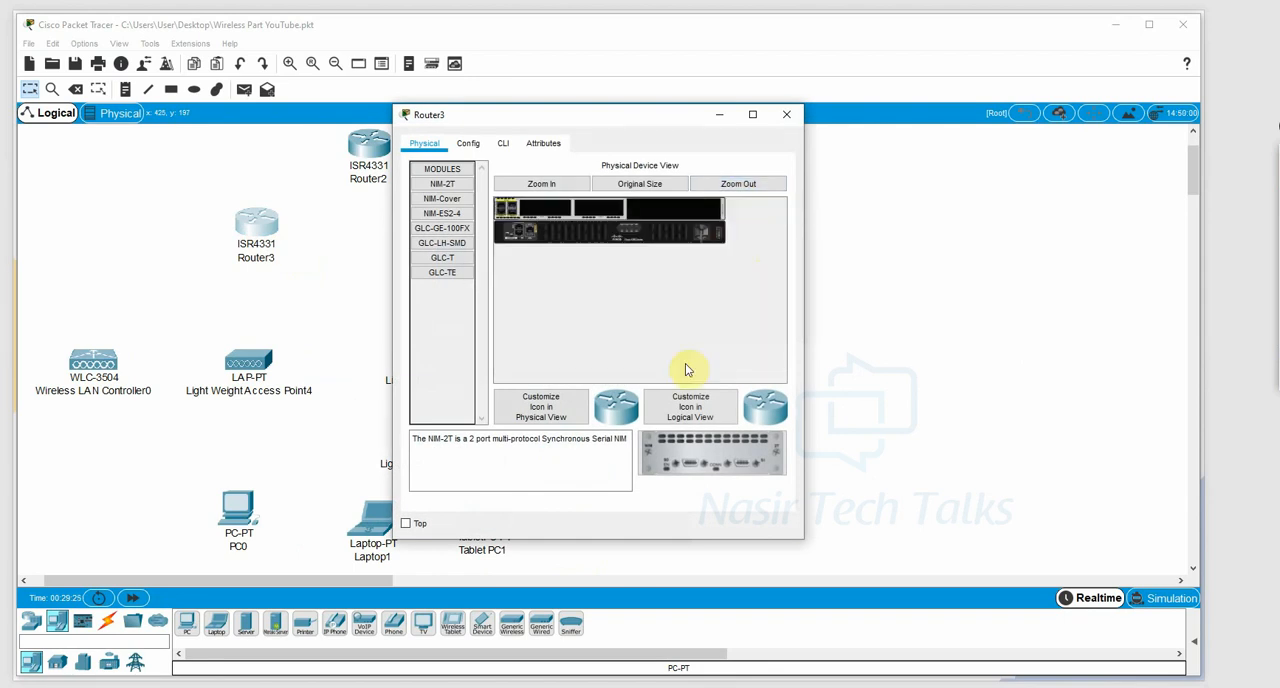
pyautogui.moveTo(700, 450); pyautogui.dragTo(545, 212)
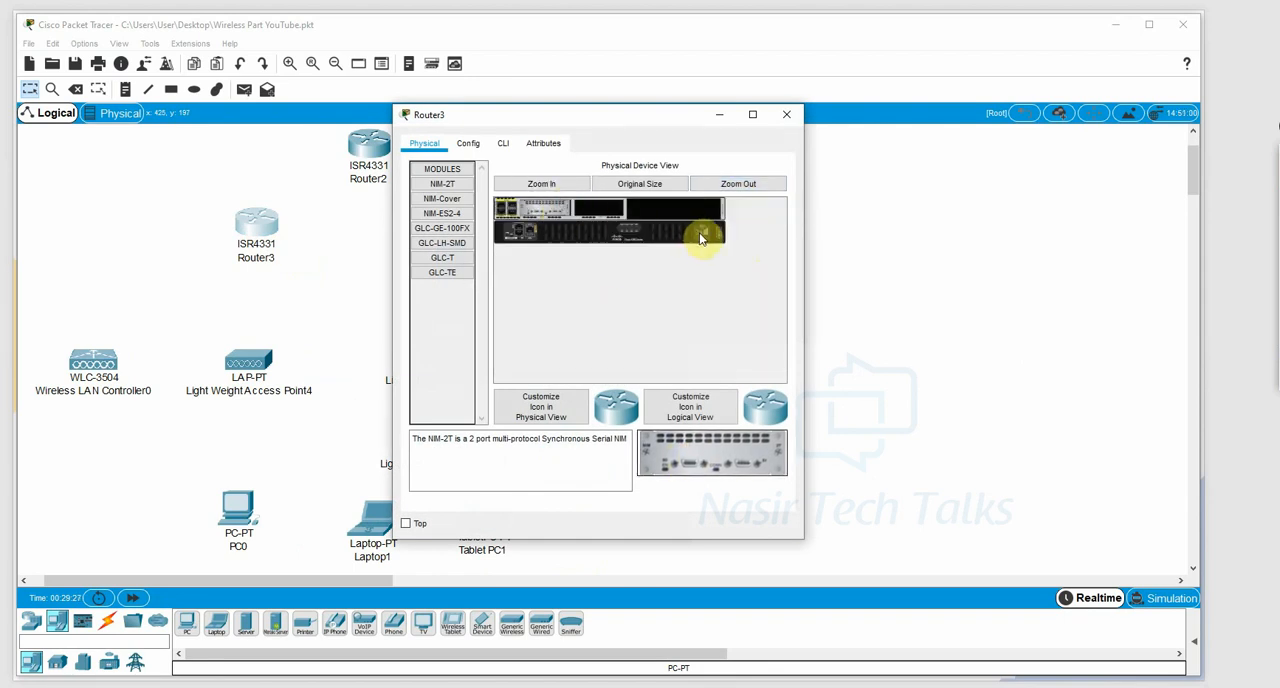
pyautogui.click(786, 114)
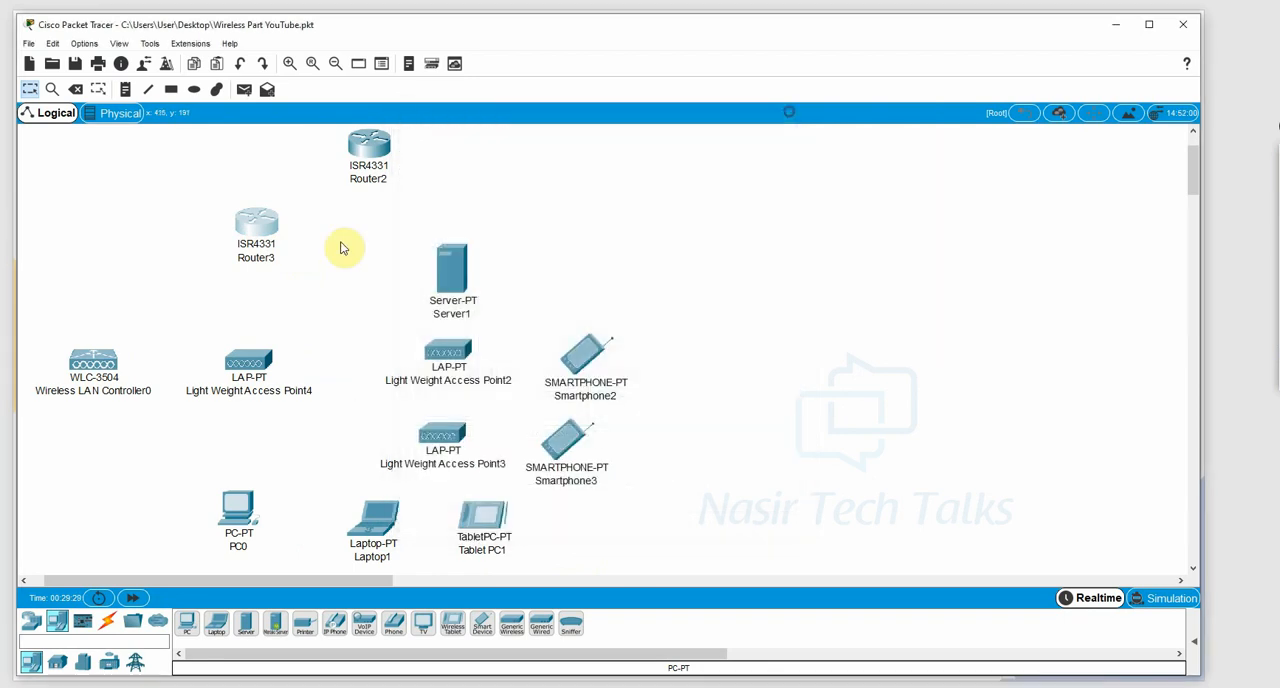
# Connect Router3 to Router2 with an automatically chosen cable type.
pyautogui.click(107, 621)
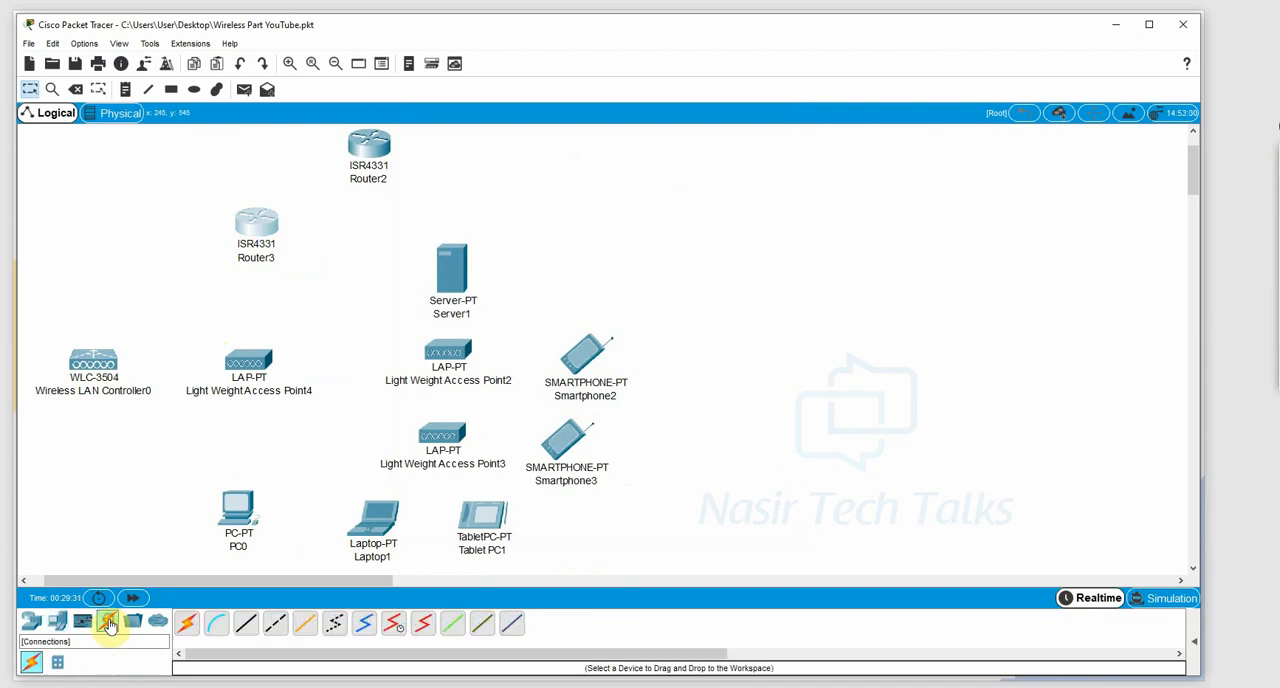
pyautogui.click(186, 623)
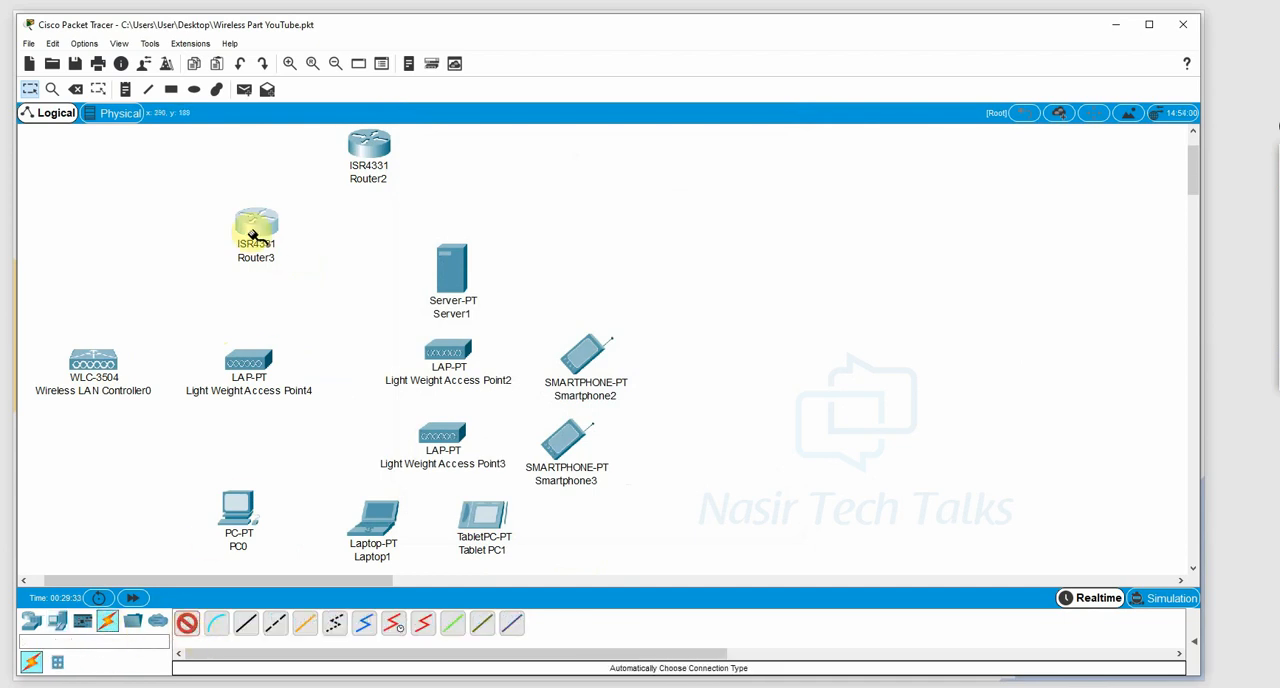
pyautogui.click(252, 224)
pyautogui.click(372, 148)
# Try to cable both Router3 and the wireless controller to Light Weight Access Point4.
pyautogui.click(253, 228)
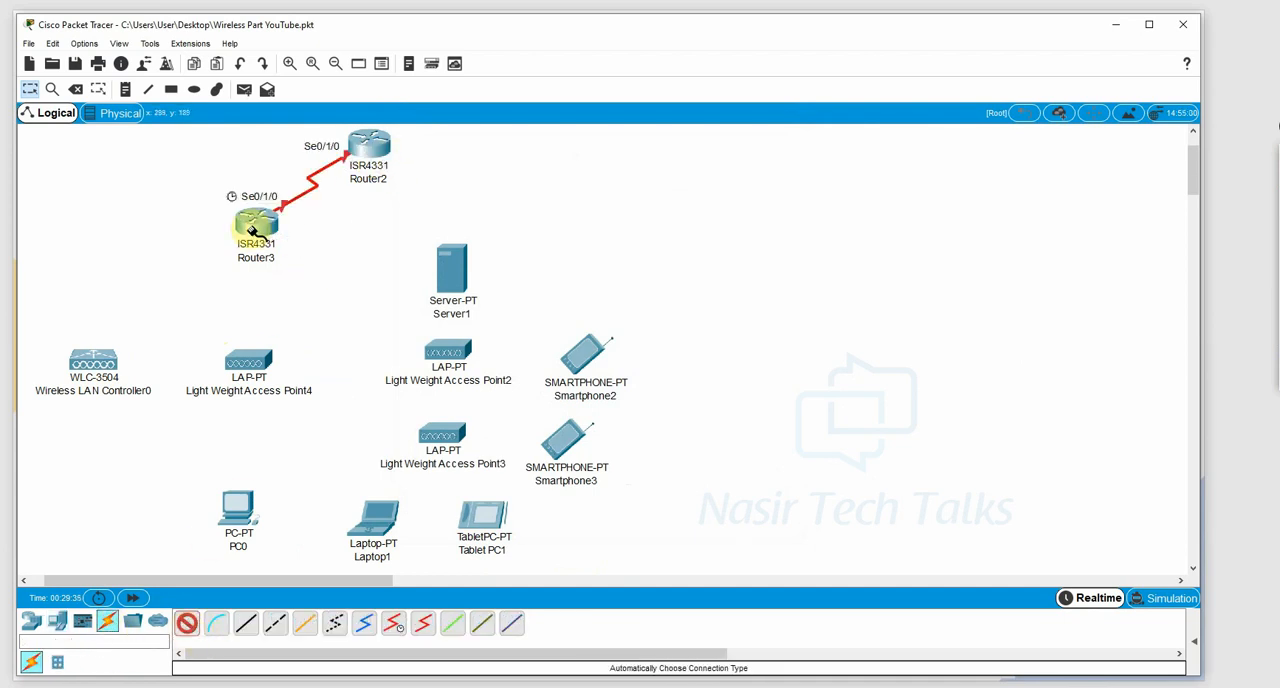
pyautogui.click(252, 362)
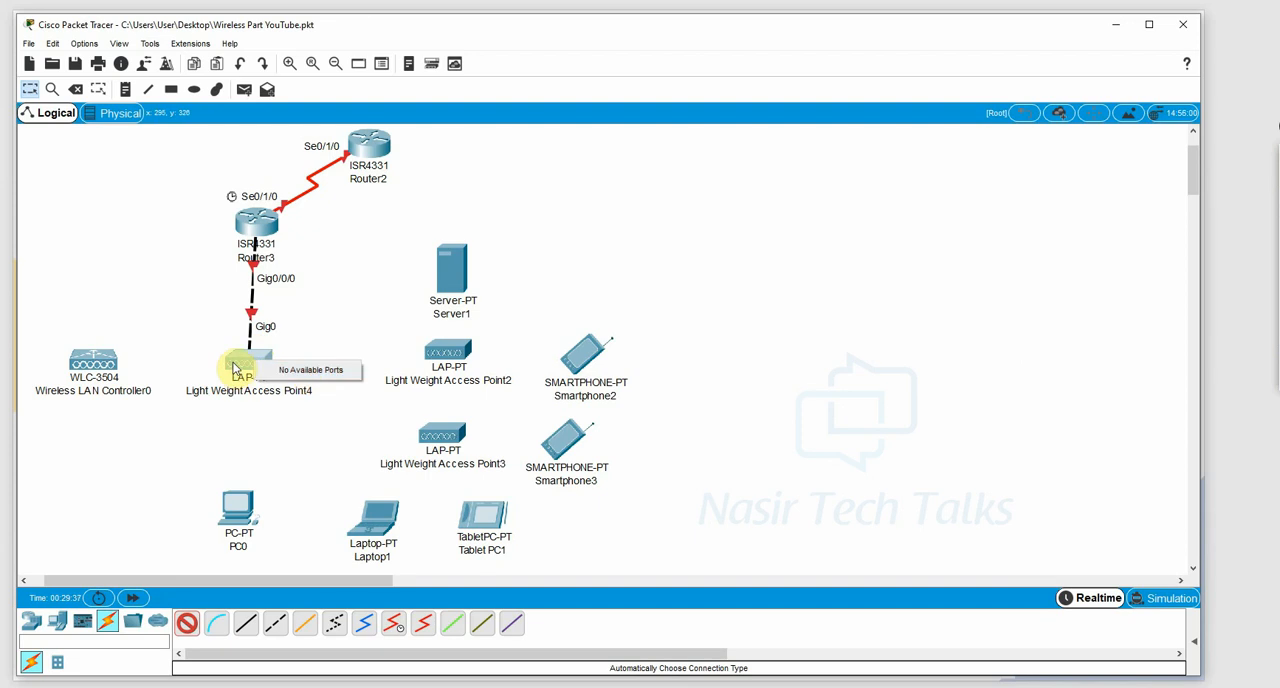
pyautogui.click(91, 362)
pyautogui.press('Escape')
pyautogui.press('Escape')
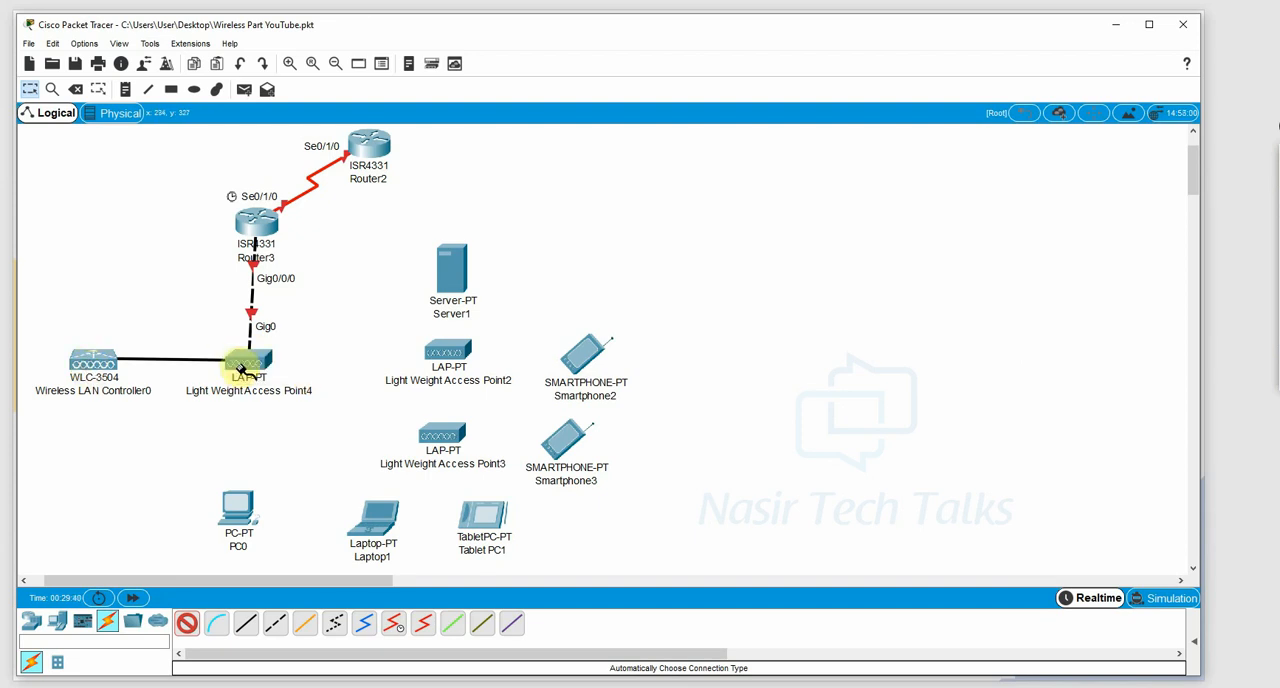
# Replace the access point below Router3 with a 3650-24PS multilayer switch.
pyautogui.click(79, 92)
pyautogui.click(249, 360)
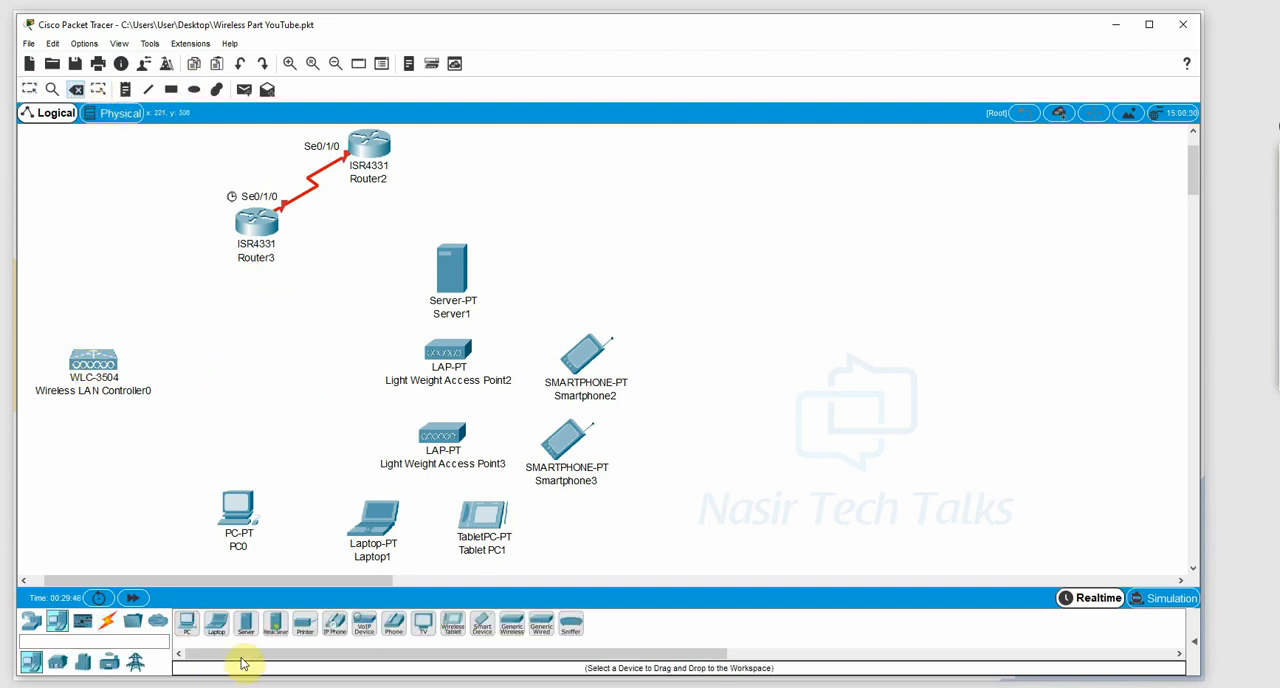
pyautogui.click(31, 621)
pyautogui.click(57, 662)
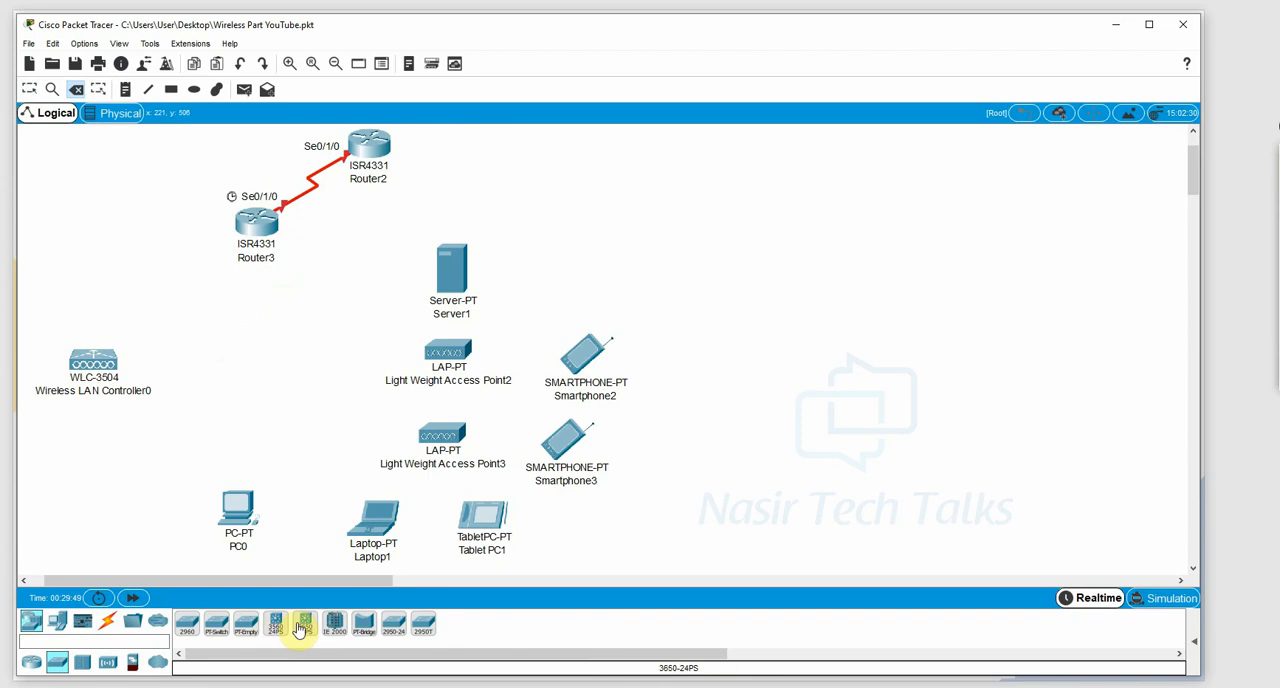
pyautogui.click(305, 624)
pyautogui.click(251, 372)
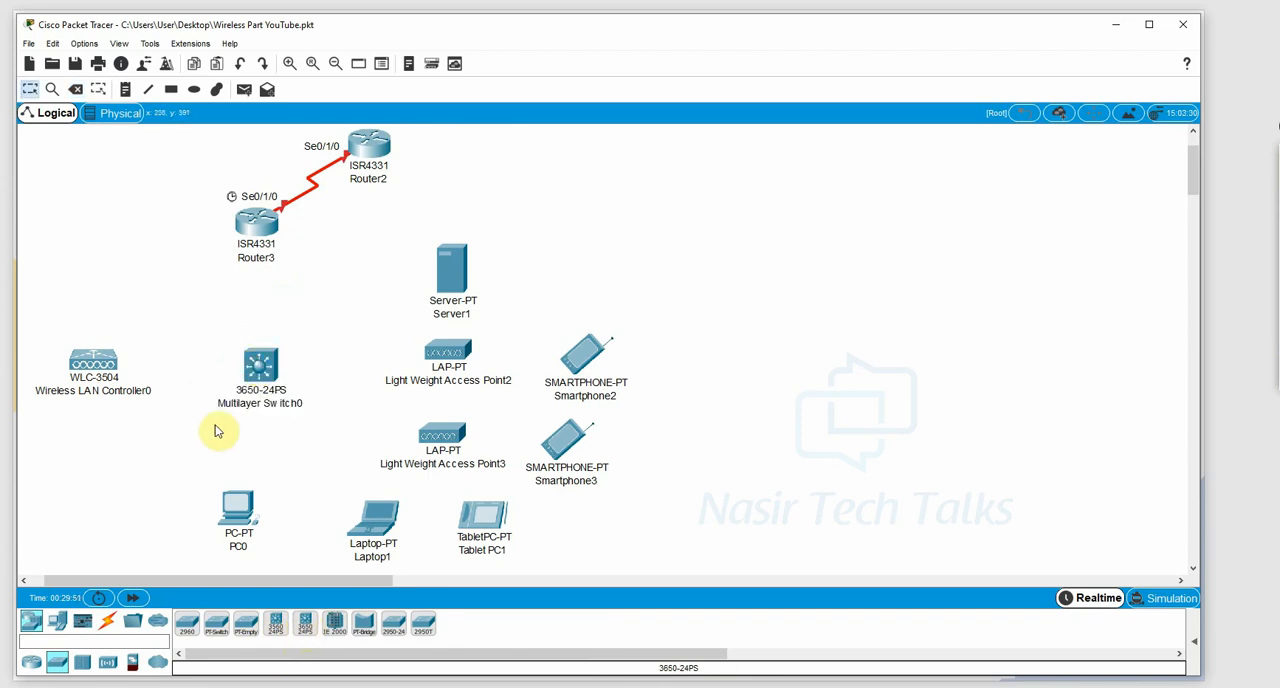
# Cable the multilayer switch to Router3, the wireless controller, PC0, Server1 and both access points with automatically chosen cable types.
pyautogui.click(106, 622)
pyautogui.click(186, 623)
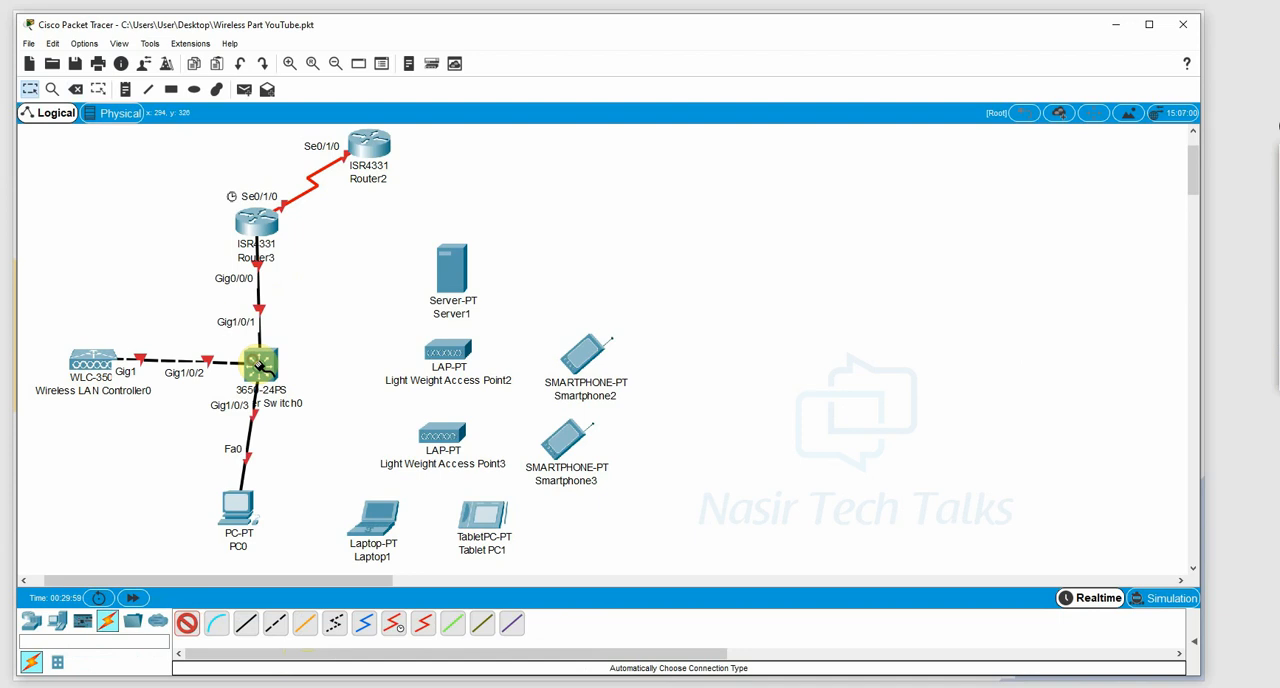
pyautogui.click(262, 365)
pyautogui.click(445, 278)
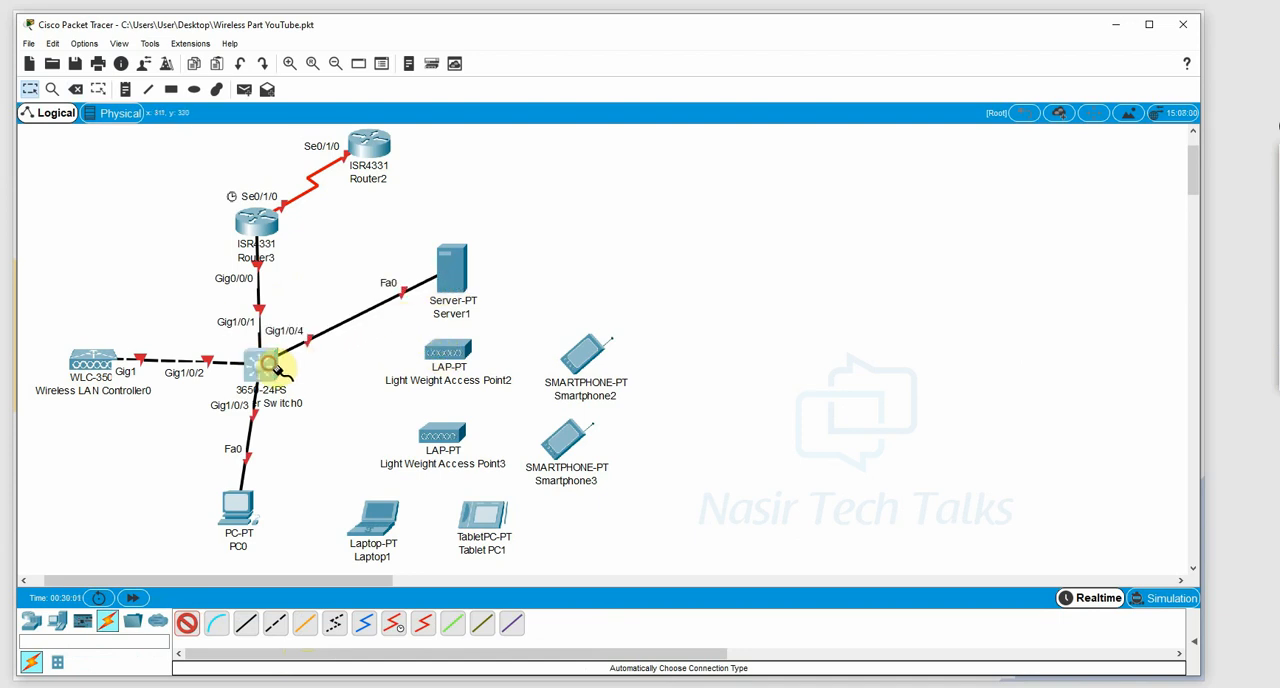
pyautogui.click(262, 364)
pyautogui.click(447, 350)
pyautogui.click(443, 434)
pyautogui.click(258, 367)
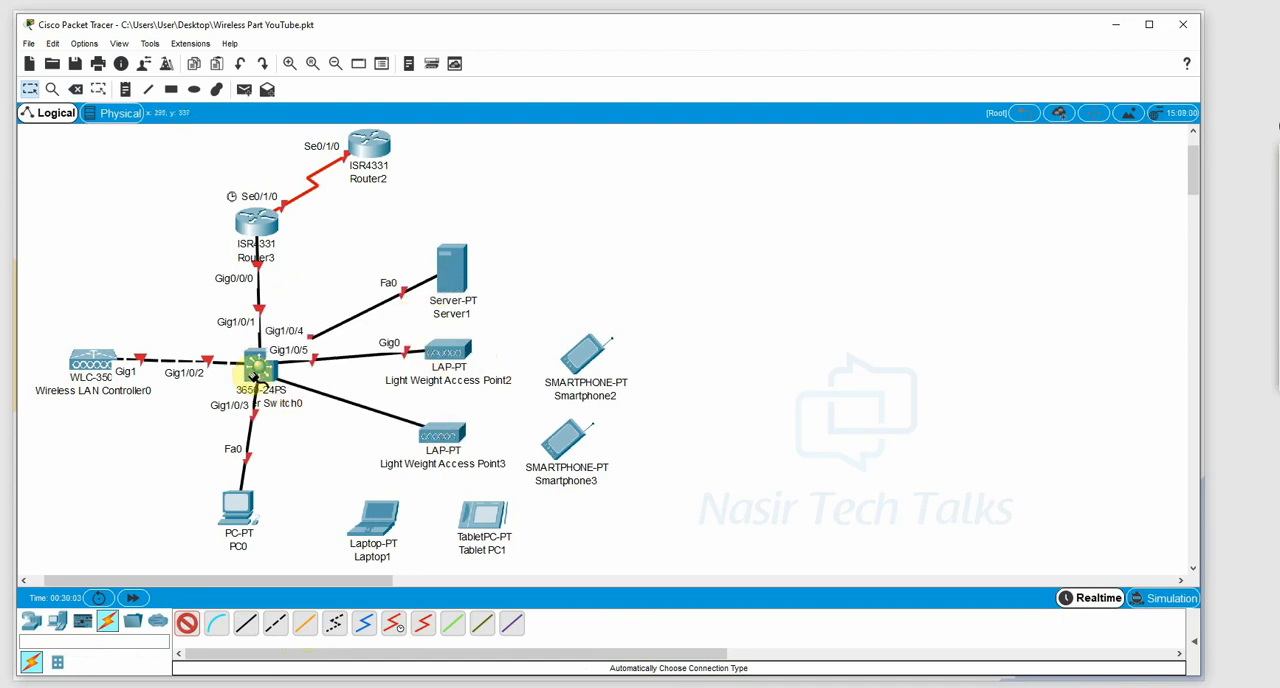
# Move PC0 directly beneath the multilayer switch and shift Tablet PC1 slightly away from the laptop.
pyautogui.moveTo(241, 503); pyautogui.dragTo(262, 514)
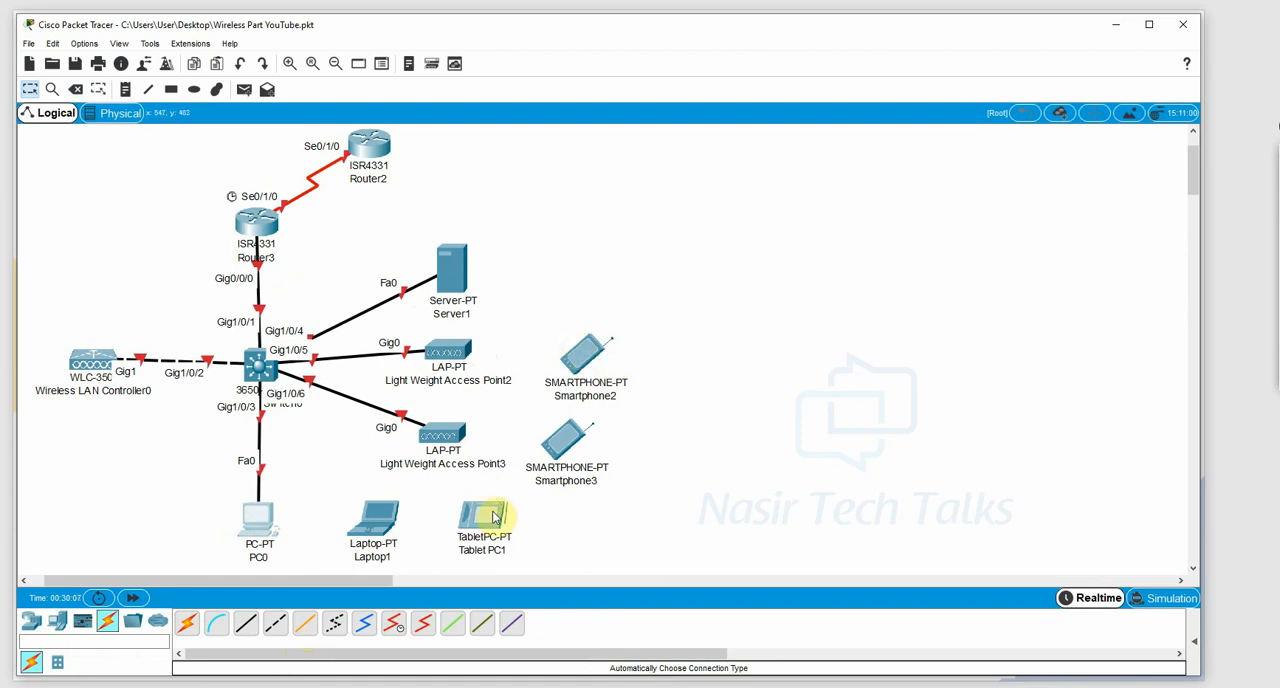
pyautogui.moveTo(489, 519); pyautogui.dragTo(508, 517)
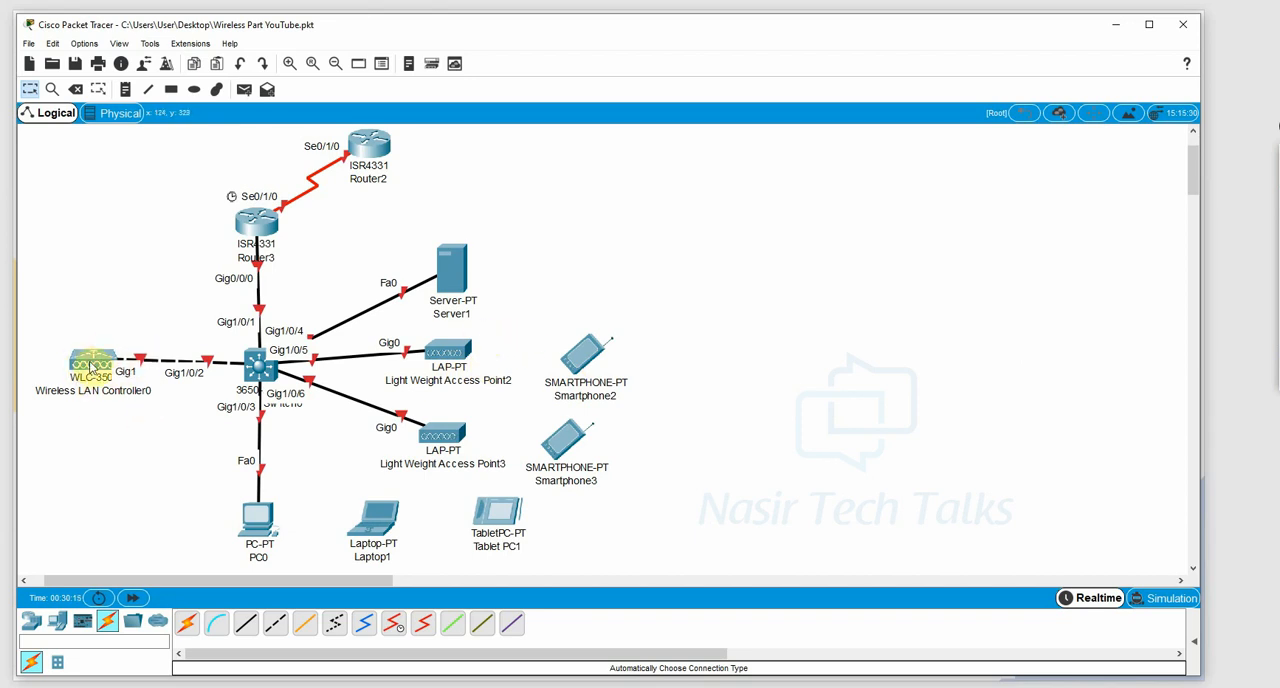
# Rename the wireless LAN controller as WLC-1.
pyautogui.click(90, 394)
pyautogui.doubleClick(90, 391)
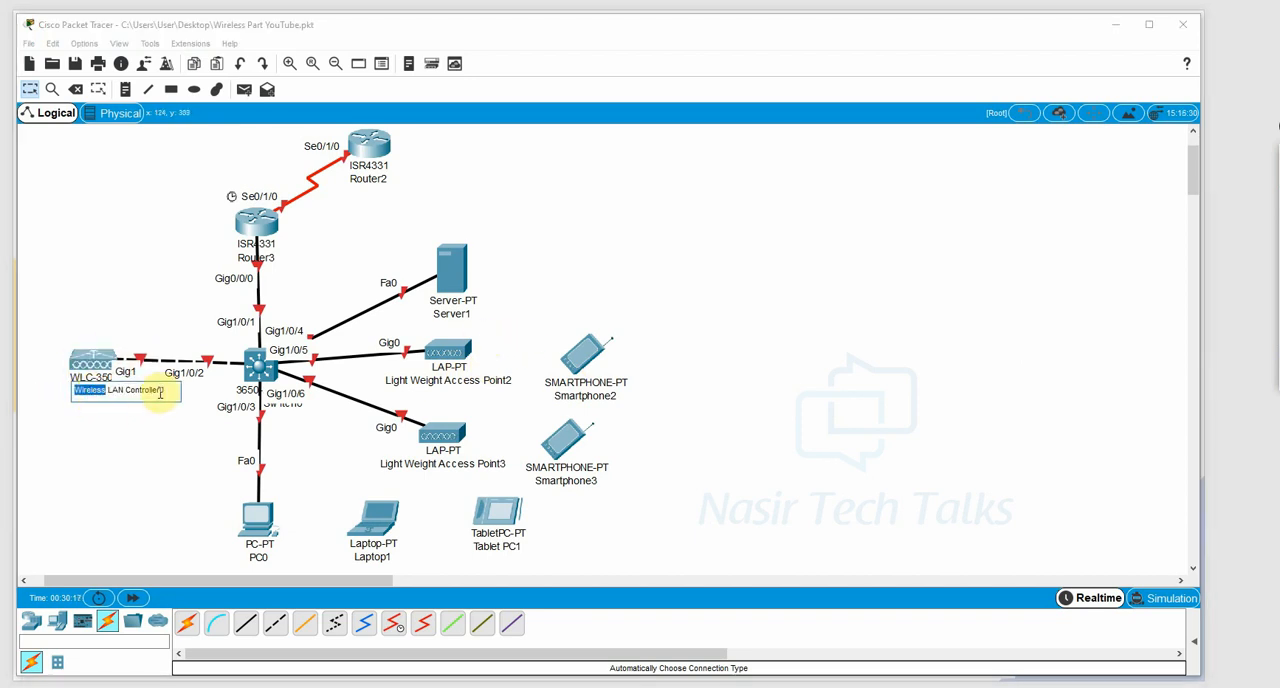
pyautogui.moveTo(170, 392); pyautogui.dragTo(36, 390)
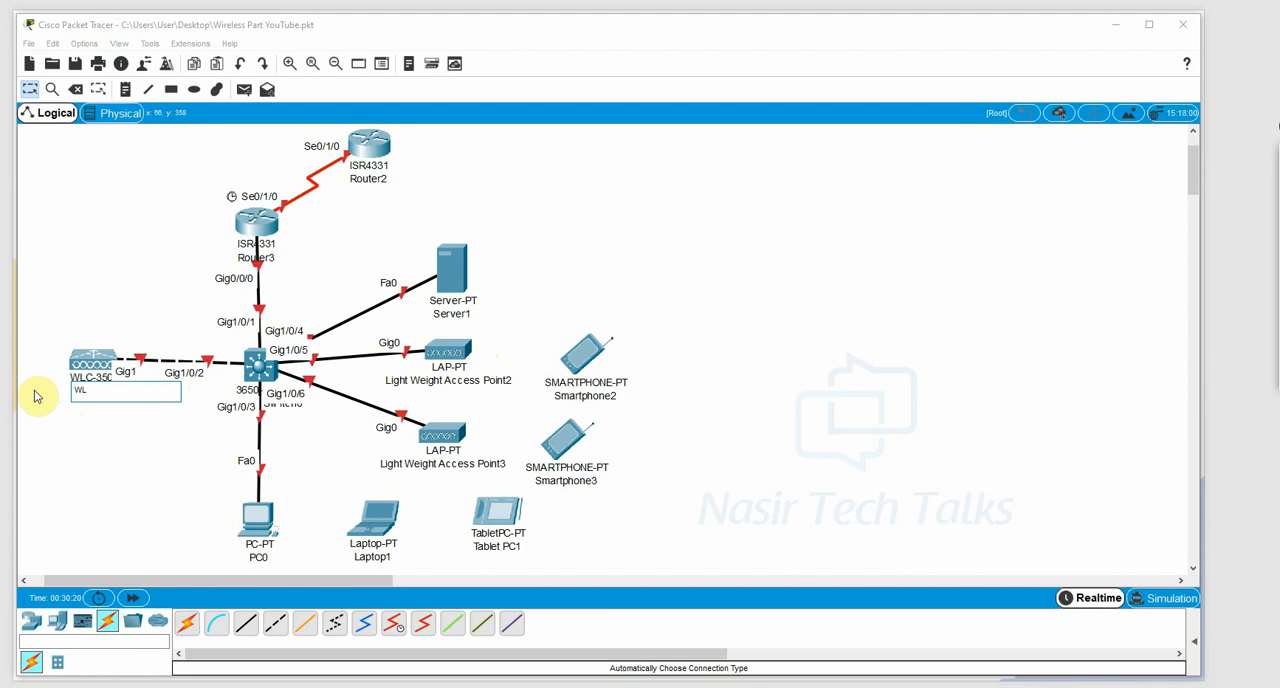
pyautogui.write('WLC-1')
pyautogui.click(140, 424)
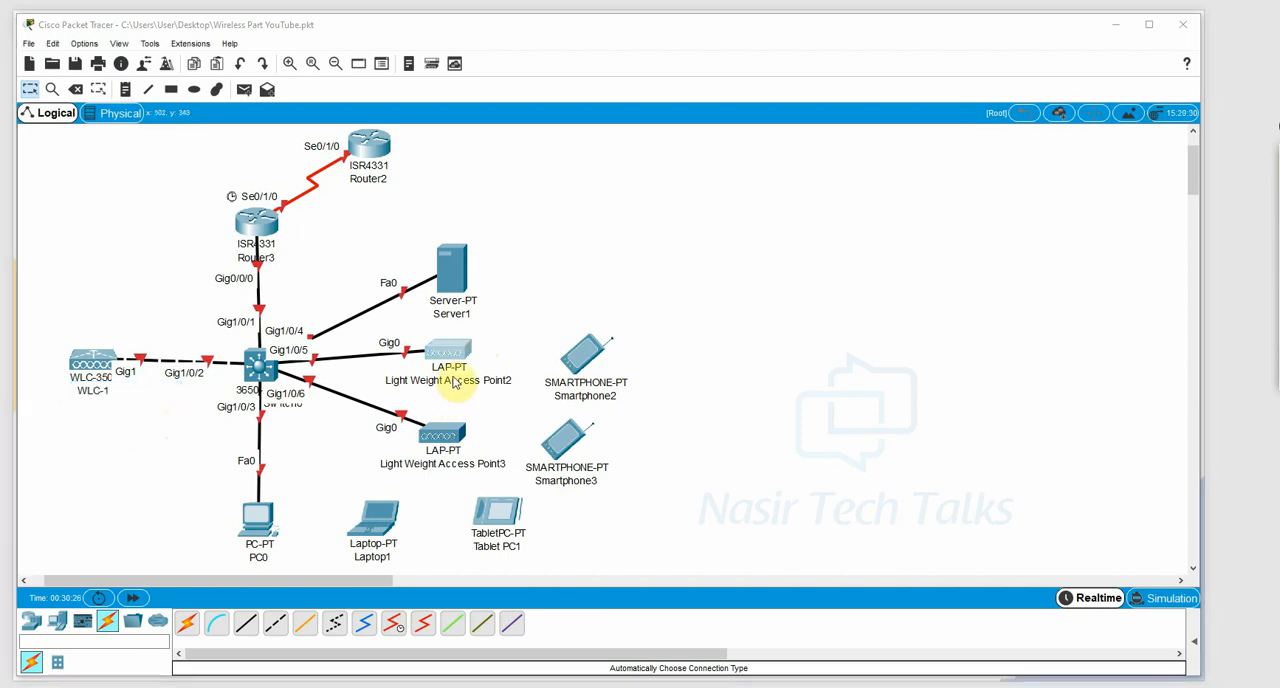
# Rename the upper lightweight access point as LWA-1 and the lower one as LWA-2.
pyautogui.doubleClick(453, 380)
pyautogui.write('L')
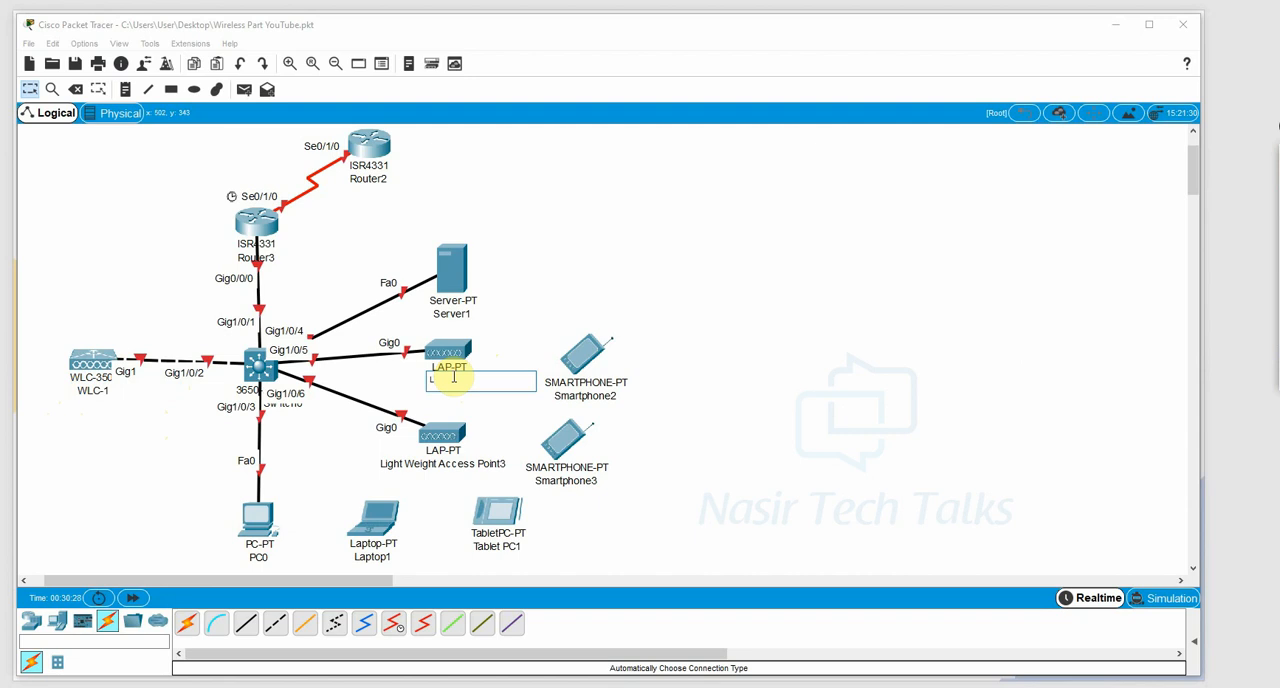
pyautogui.write('WA-1')
pyautogui.doubleClick(457, 465)
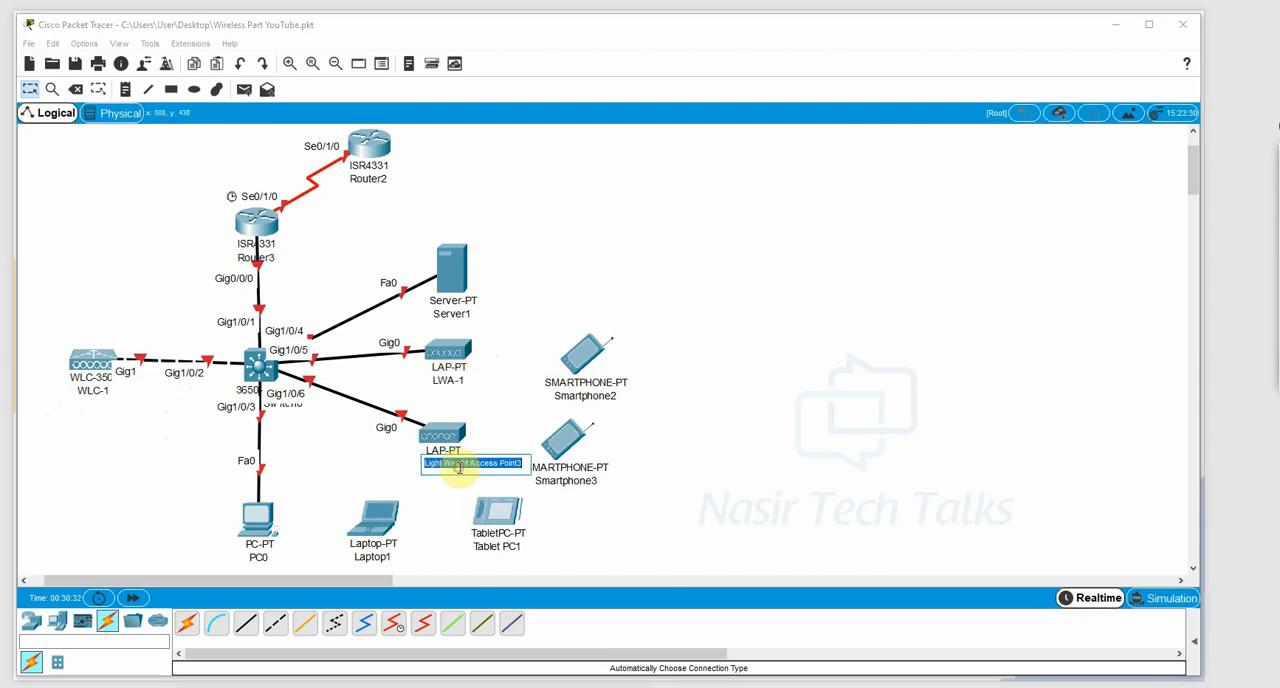
pyautogui.write('LWA-2')
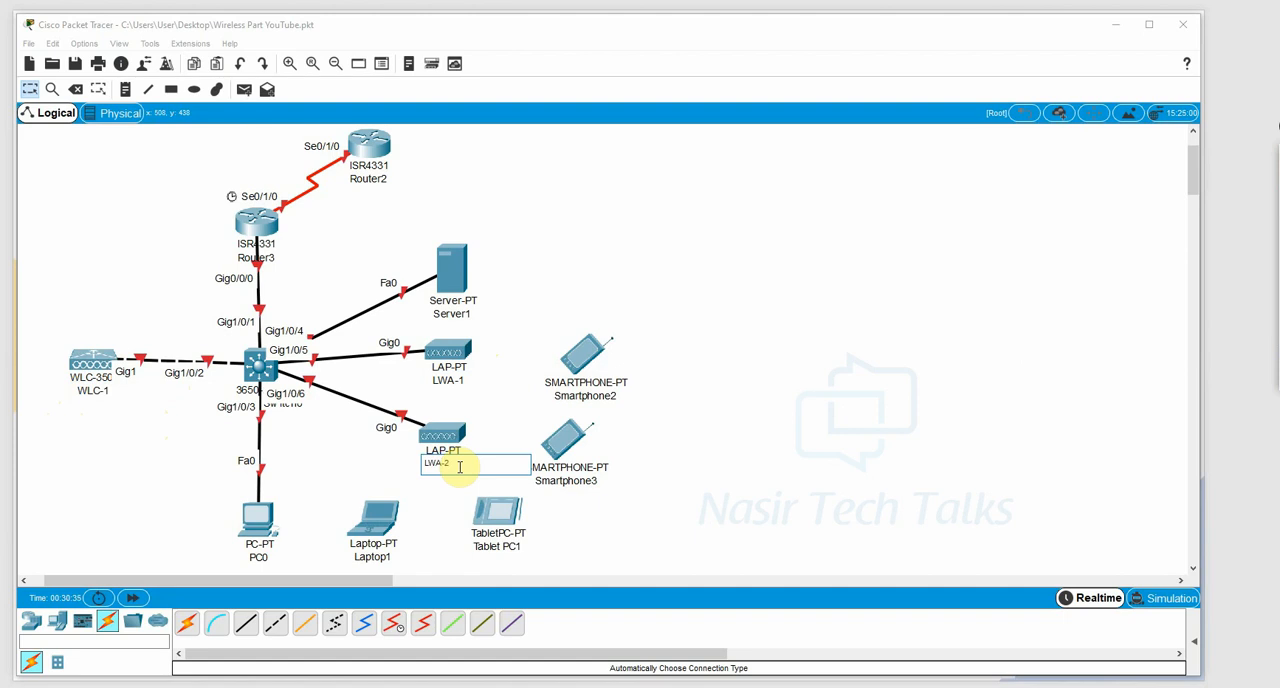
# Rename Server1 as "Active Directpry or DHCP Server" and Router2 as ISP.
pyautogui.doubleClick(453, 313)
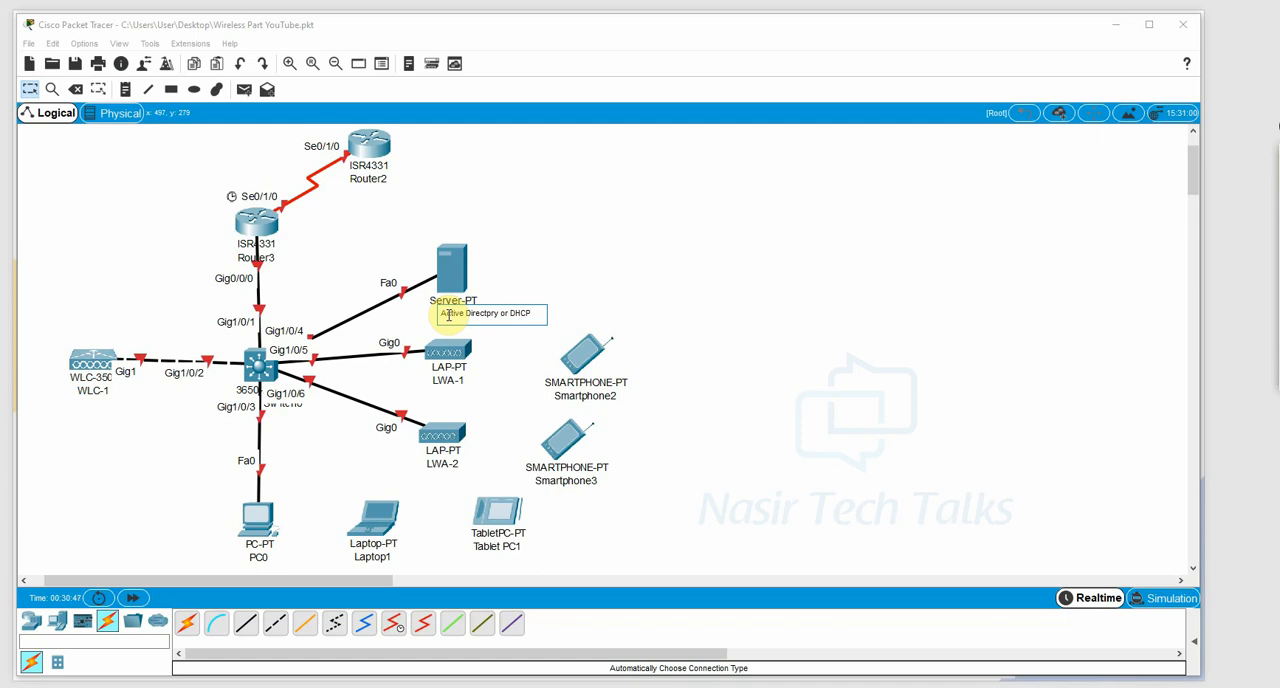
pyautogui.click(380, 182)
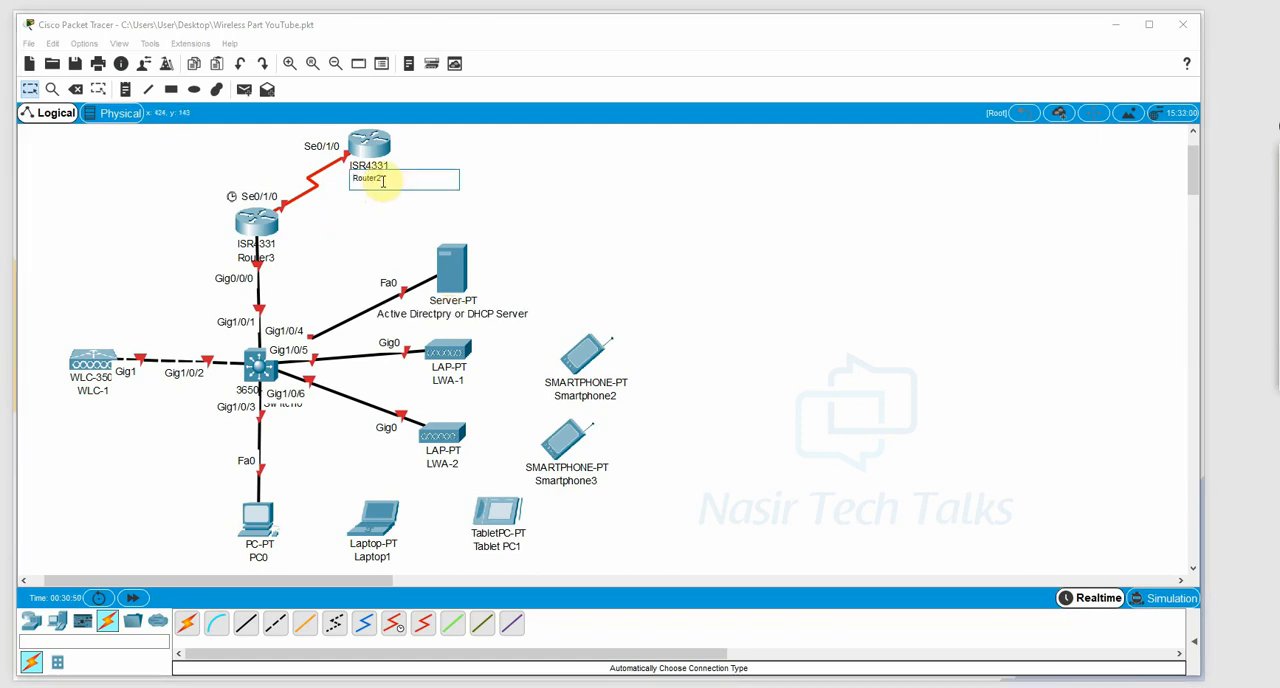
pyautogui.write('ISP')
pyautogui.press('Return')
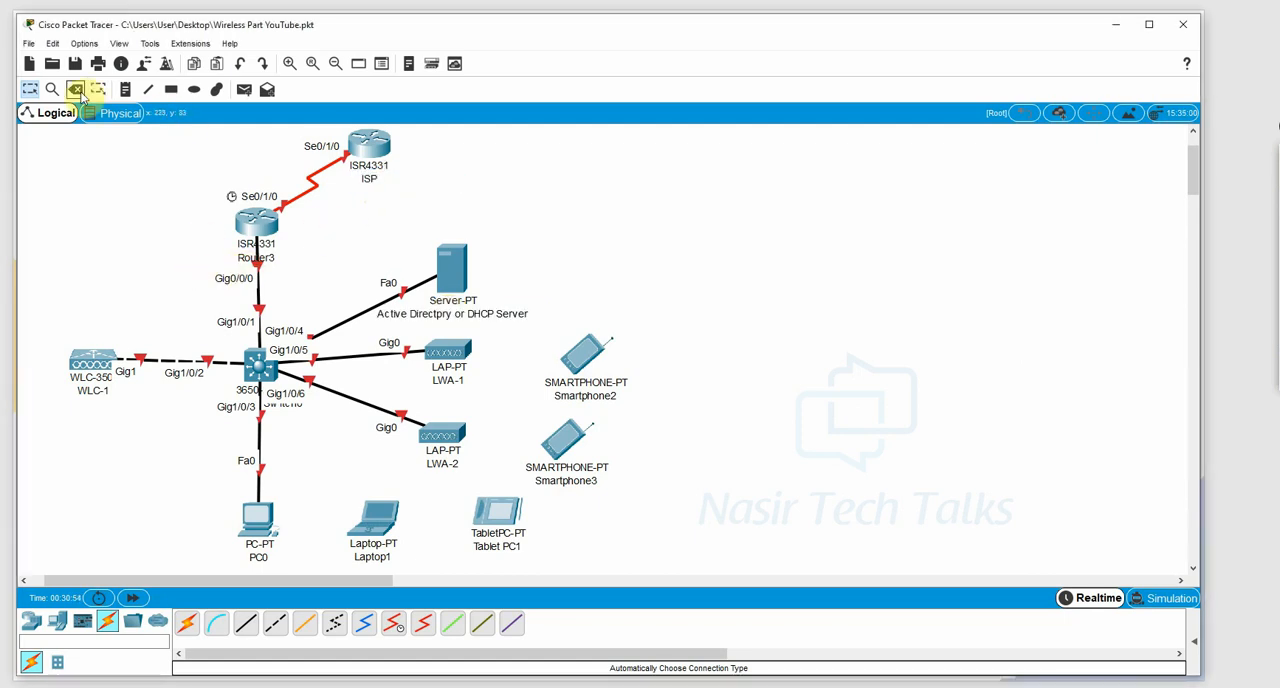
# Add network address notes: 192.168.1.0/24 beside the link below Router3 and 202.84.41.0/30 on the serial link between the routers.
pyautogui.click(125, 89)
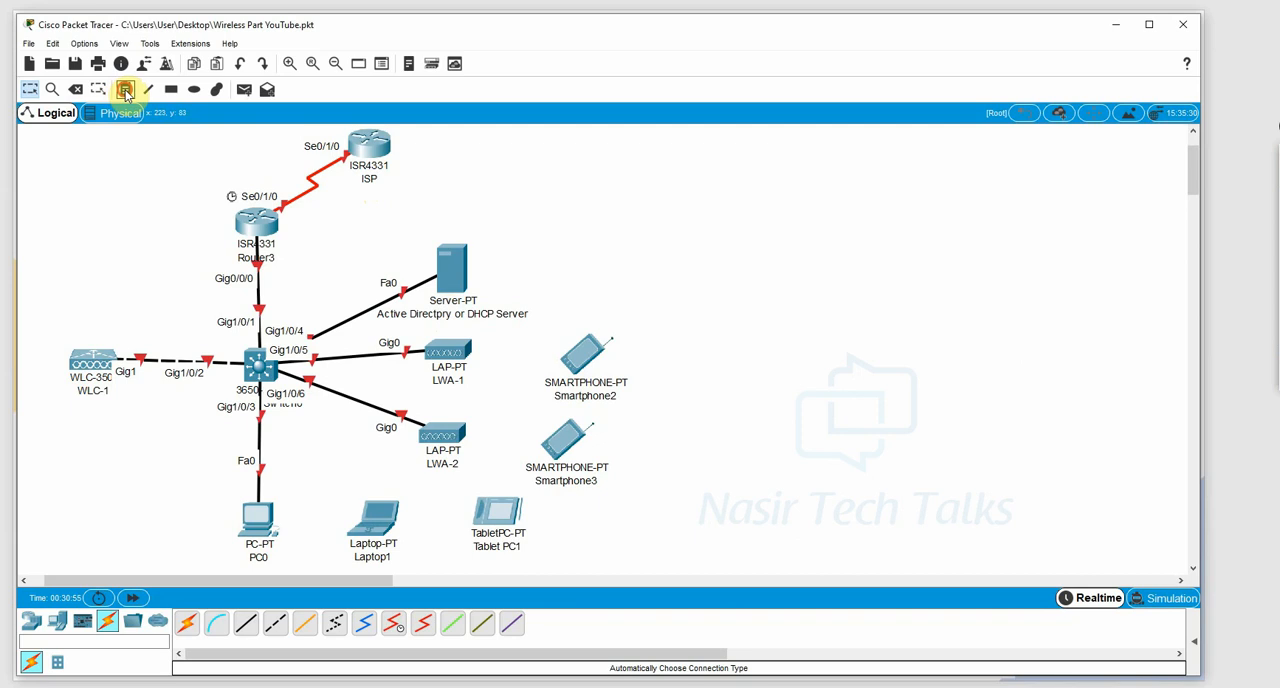
pyautogui.click(190, 266)
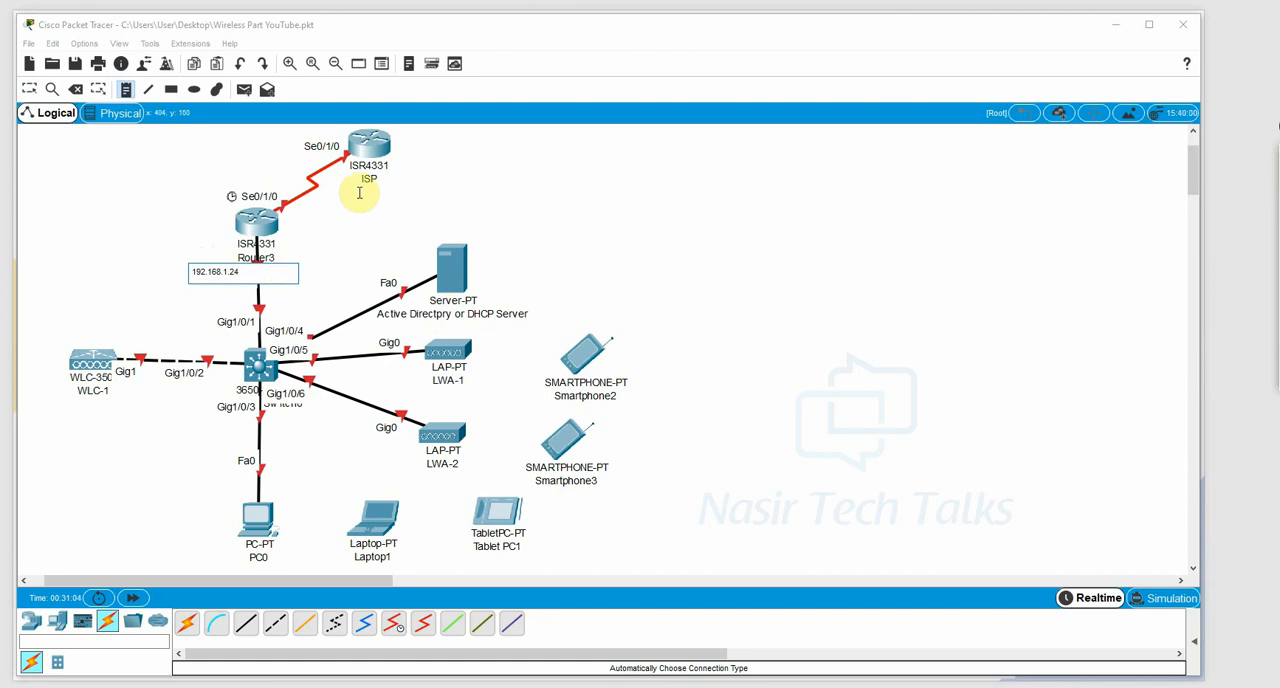
pyautogui.click(290, 178)
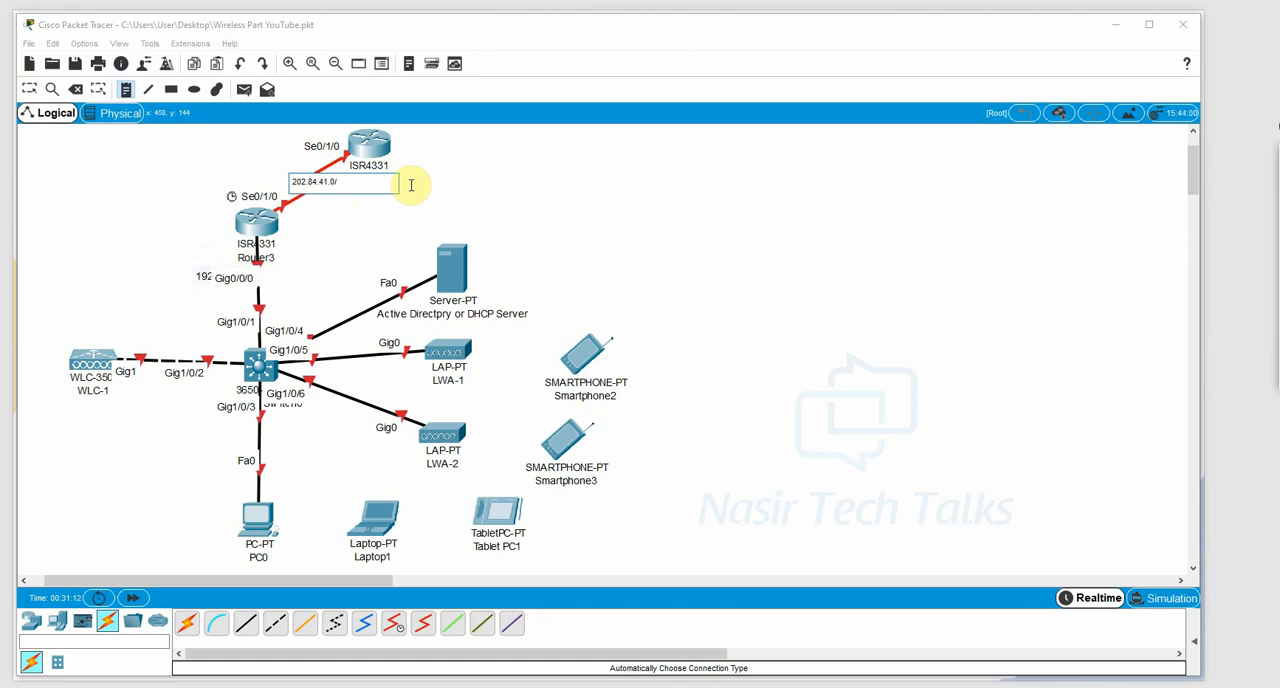
pyautogui.write('202.84.41.0/30')
pyautogui.press('Escape')
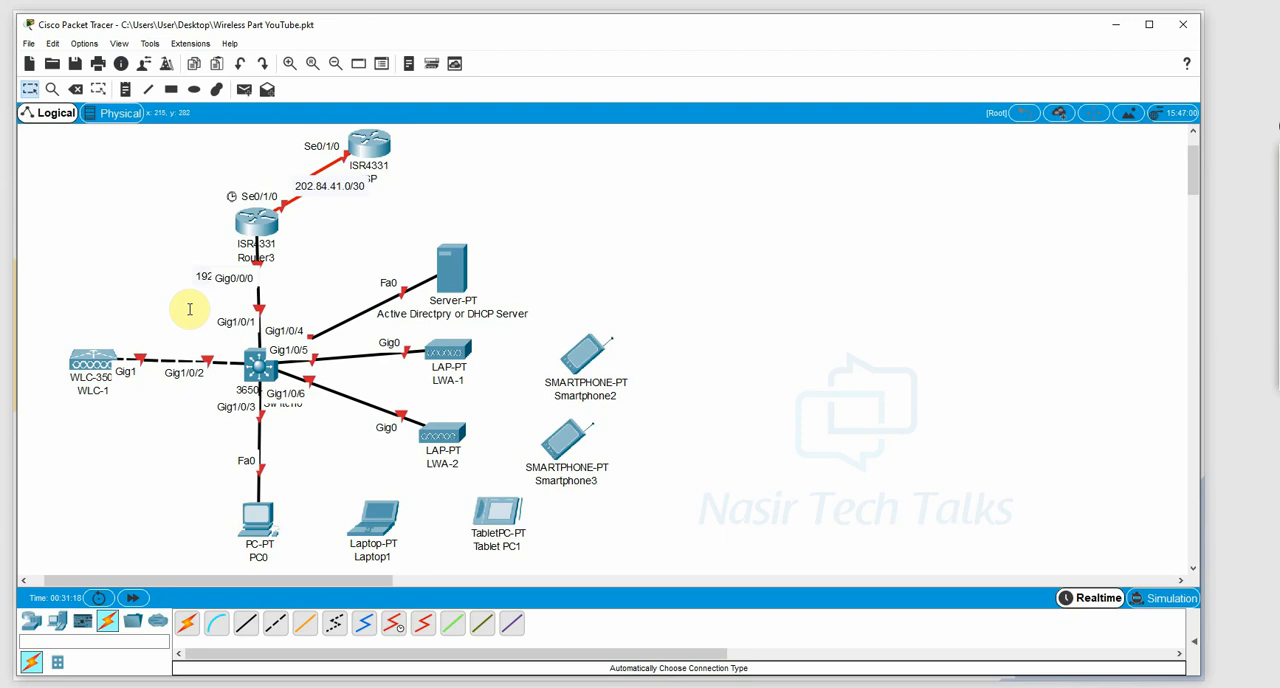
pyautogui.doubleClick(210, 277)
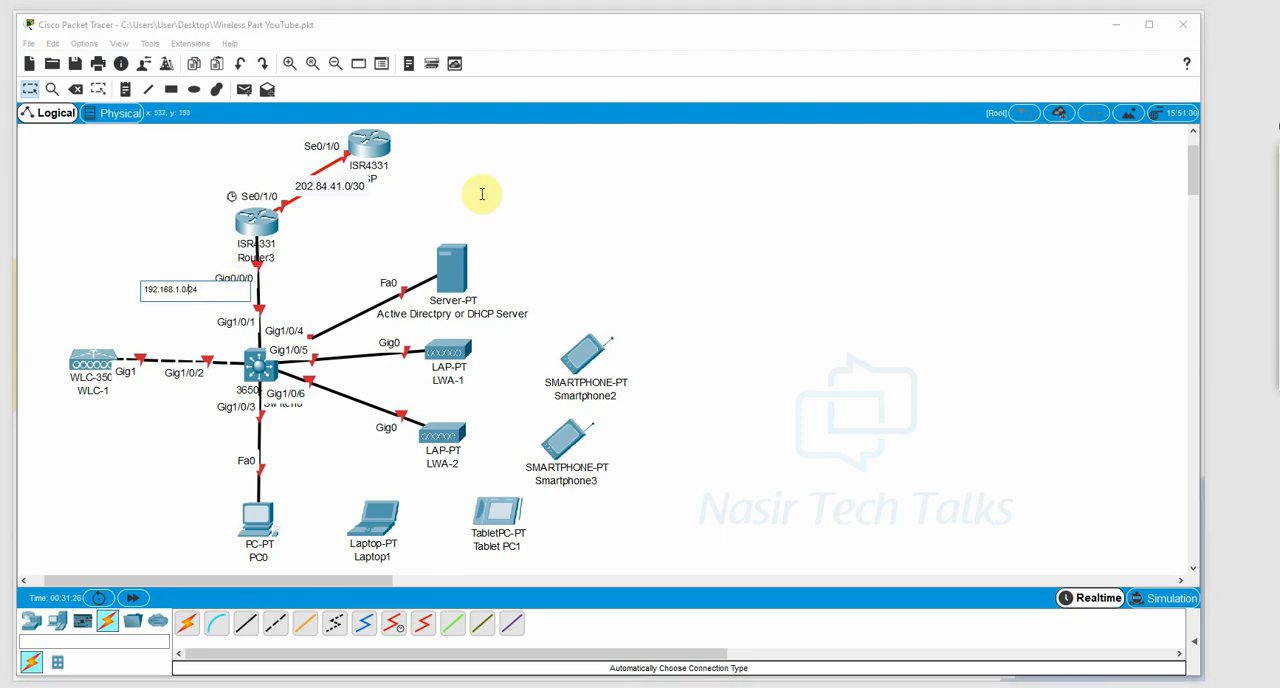
pyautogui.click(305, 285)
pyautogui.moveTo(189, 292); pyautogui.dragTo(190, 259)
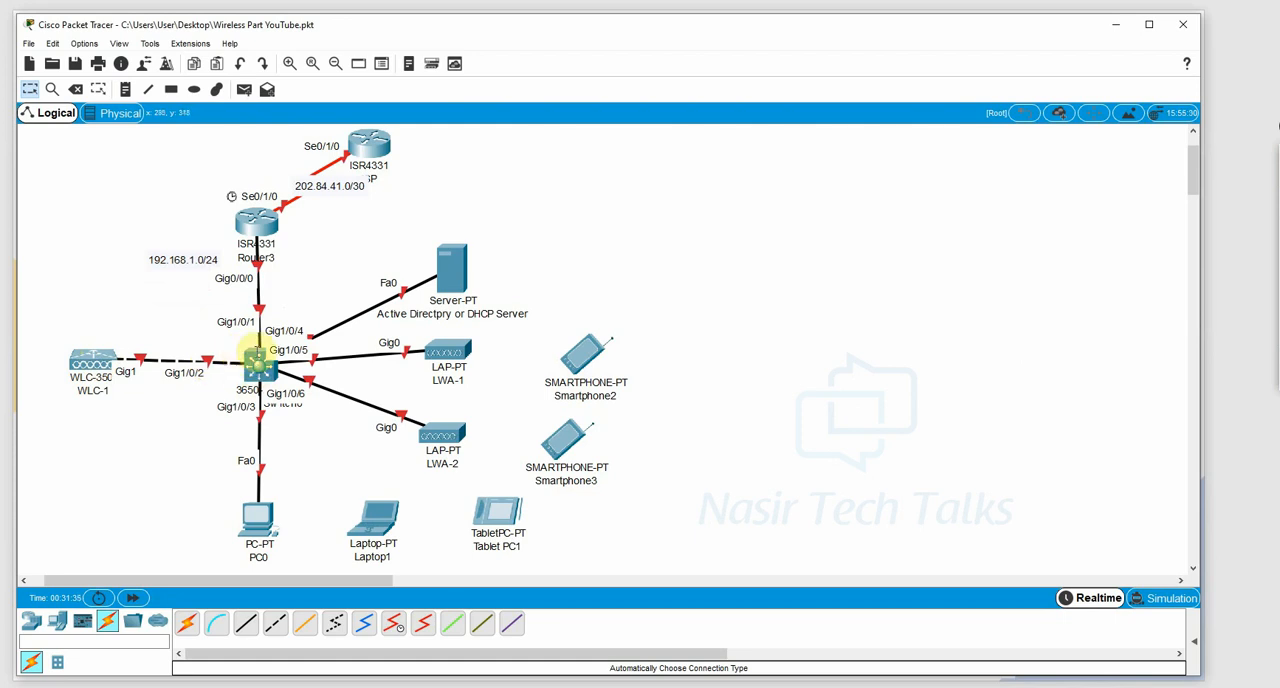
# Install an AC power supply module in the empty power slot of the multilayer switch.
pyautogui.click(258, 366)
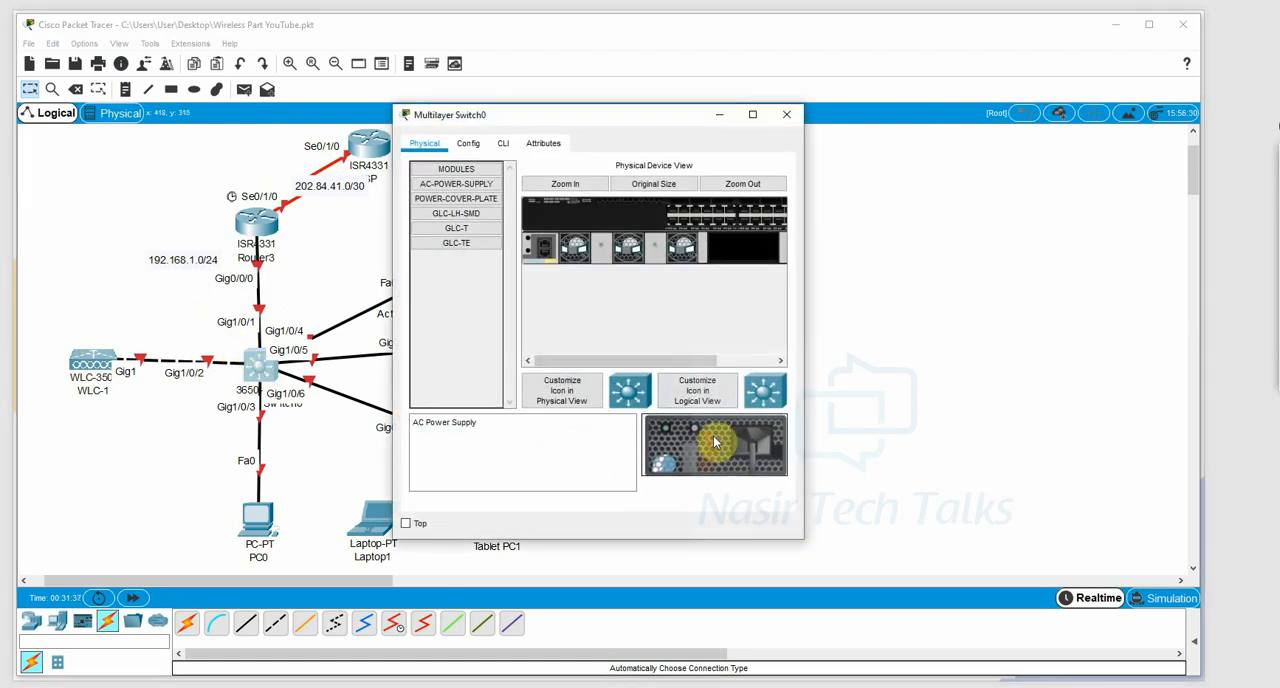
pyautogui.moveTo(714, 441); pyautogui.dragTo(744, 255)
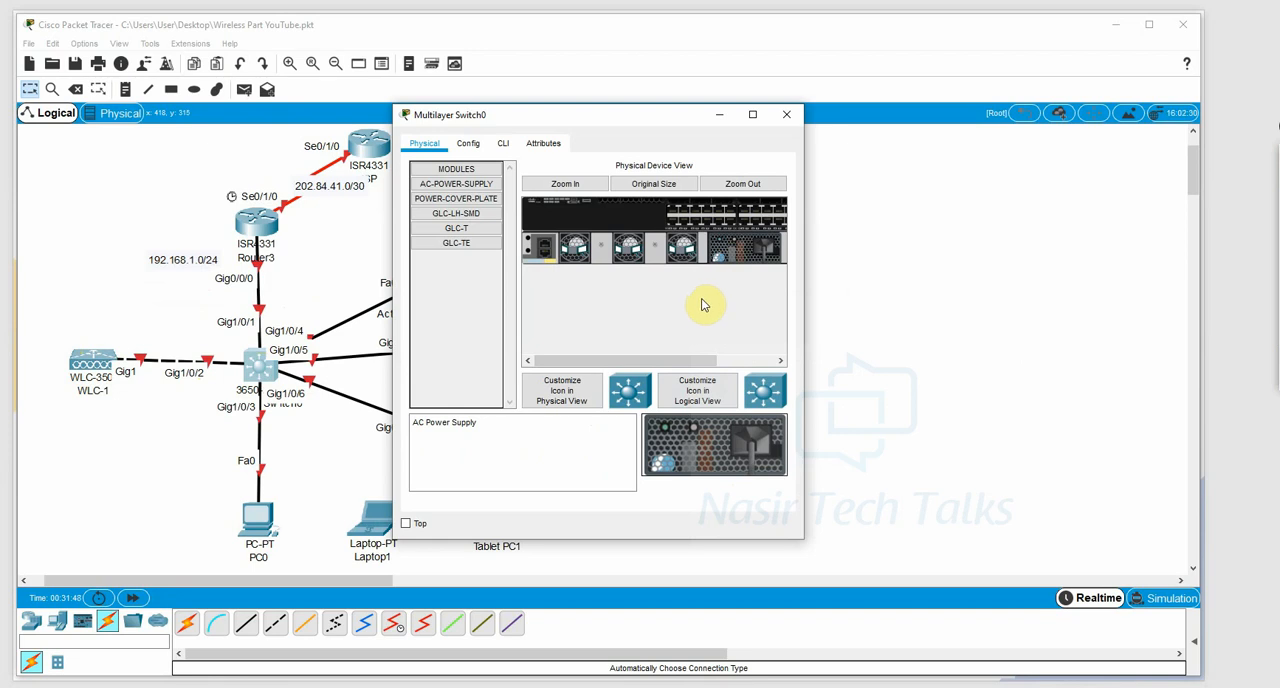
pyautogui.click(786, 114)
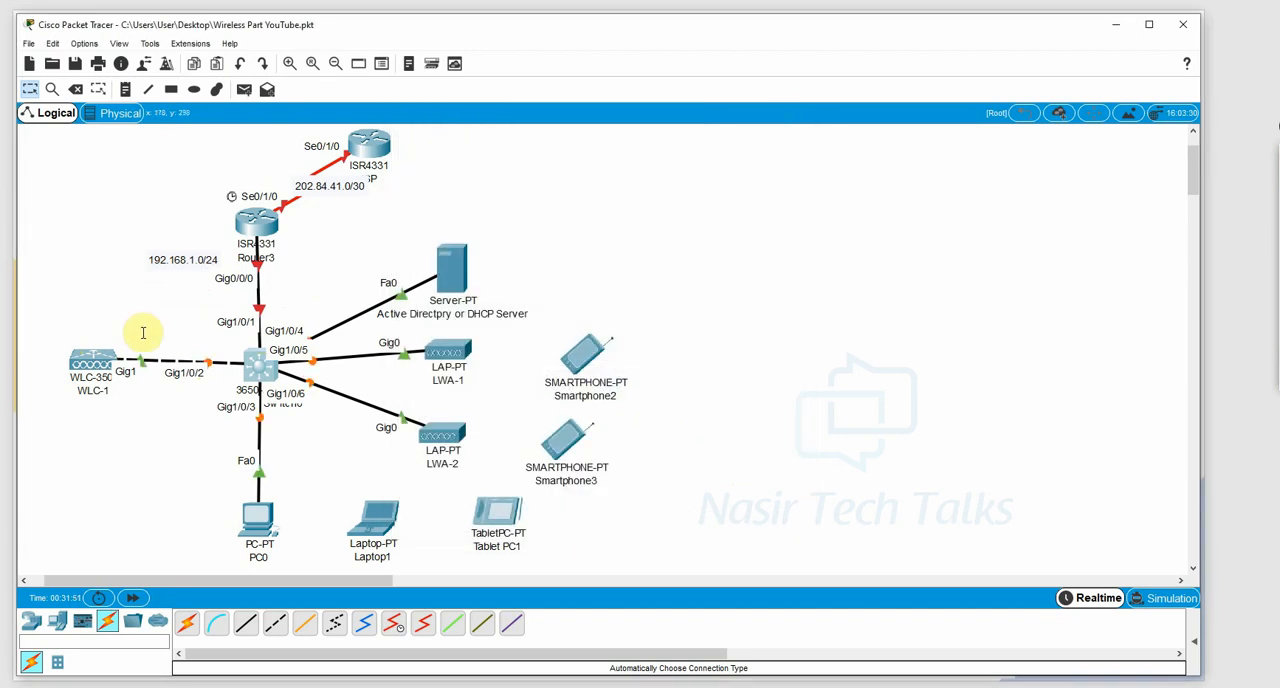
# Set WLC-1's management interface to IP address 192.168.1.2, subnet mask 255.255.255.0 and default gateway 192.168.1.1.
pyautogui.click(93, 363)
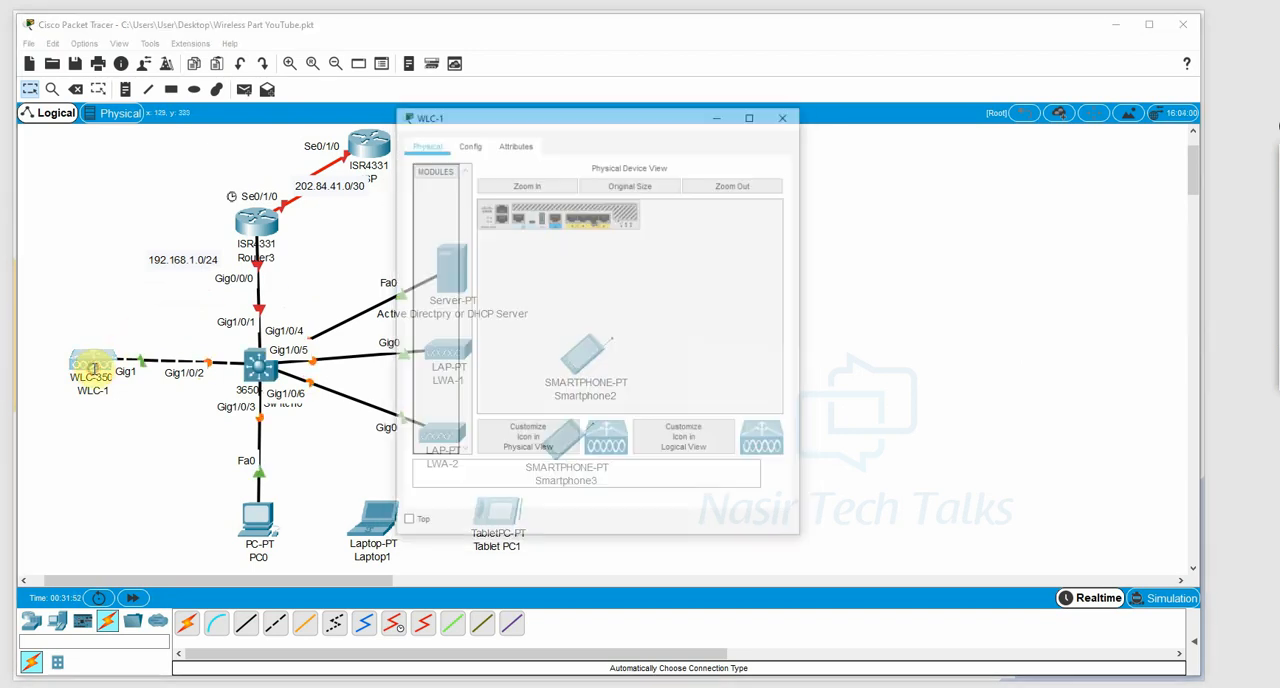
pyautogui.click(473, 146)
pyautogui.click(448, 283)
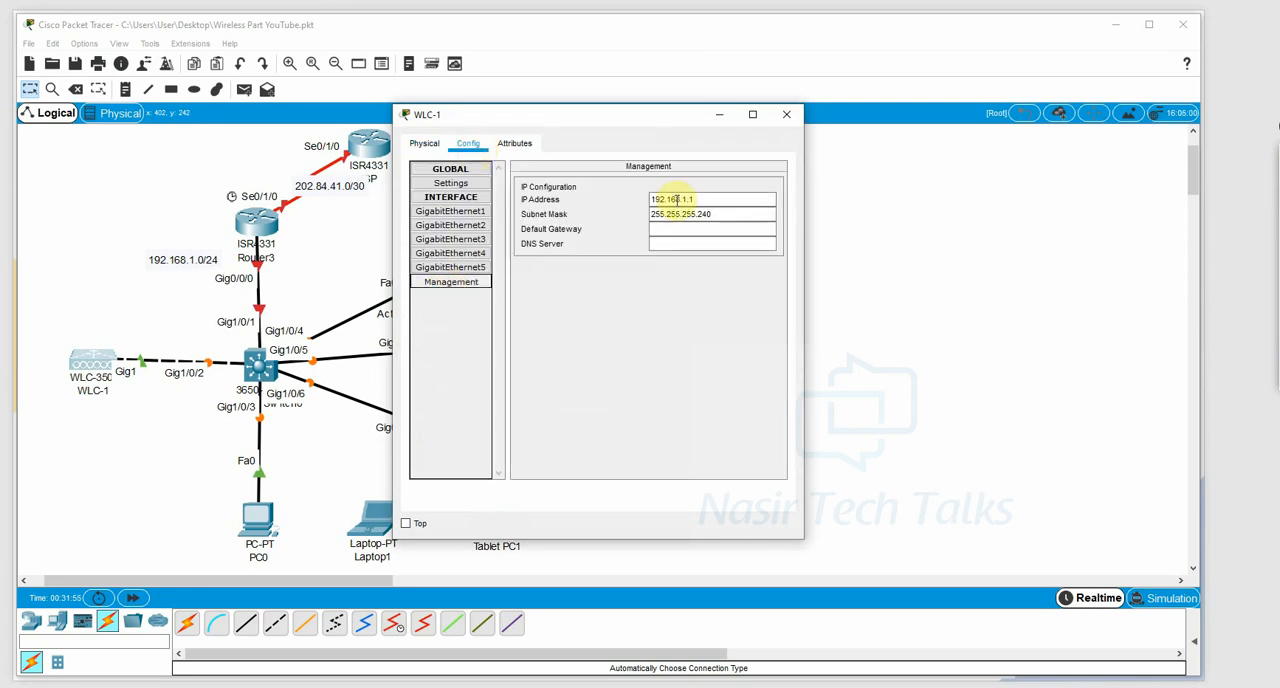
pyautogui.click(712, 199)
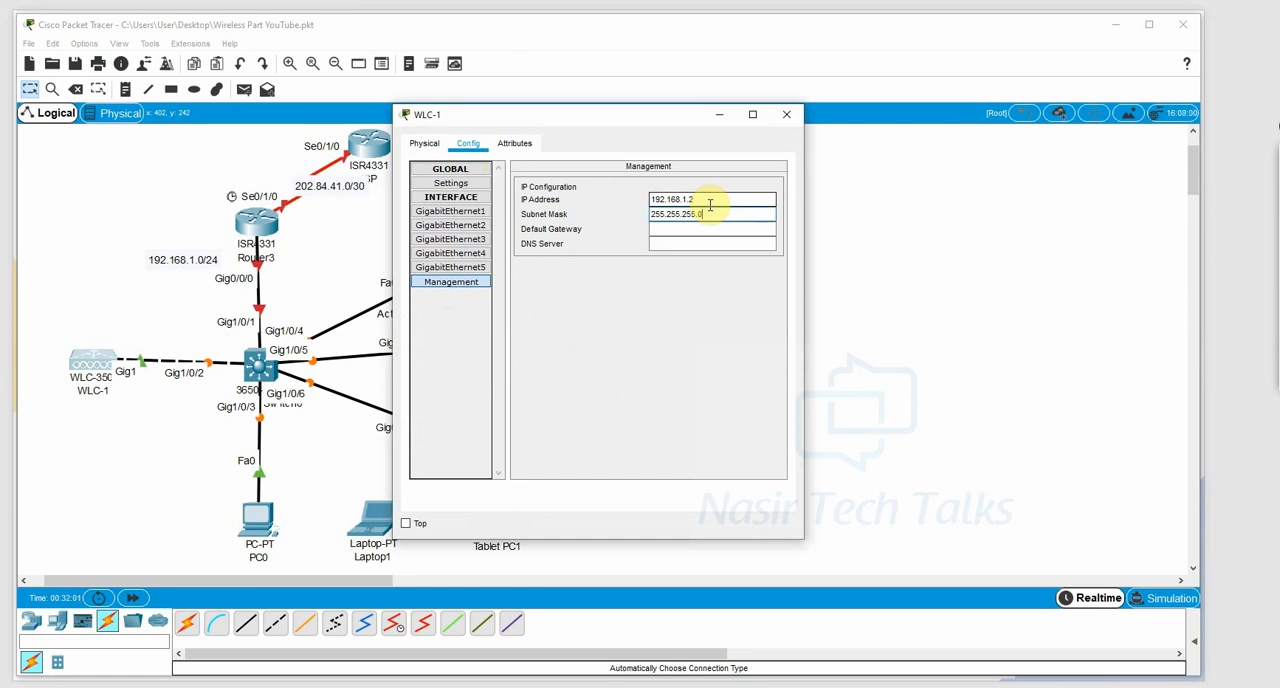
pyautogui.click(701, 236)
pyautogui.write('1')
pyautogui.write('92.168.1.1')
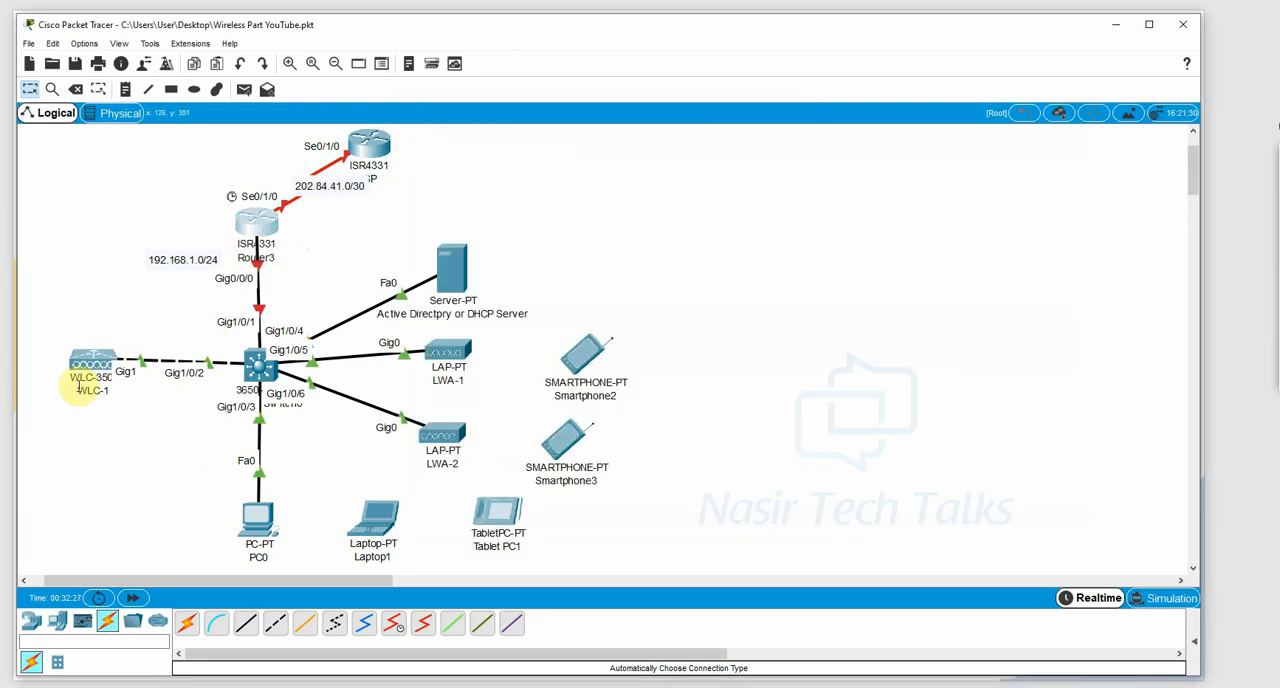
# Copy the management IP address from WLC-1's configuration.
pyautogui.click(92, 362)
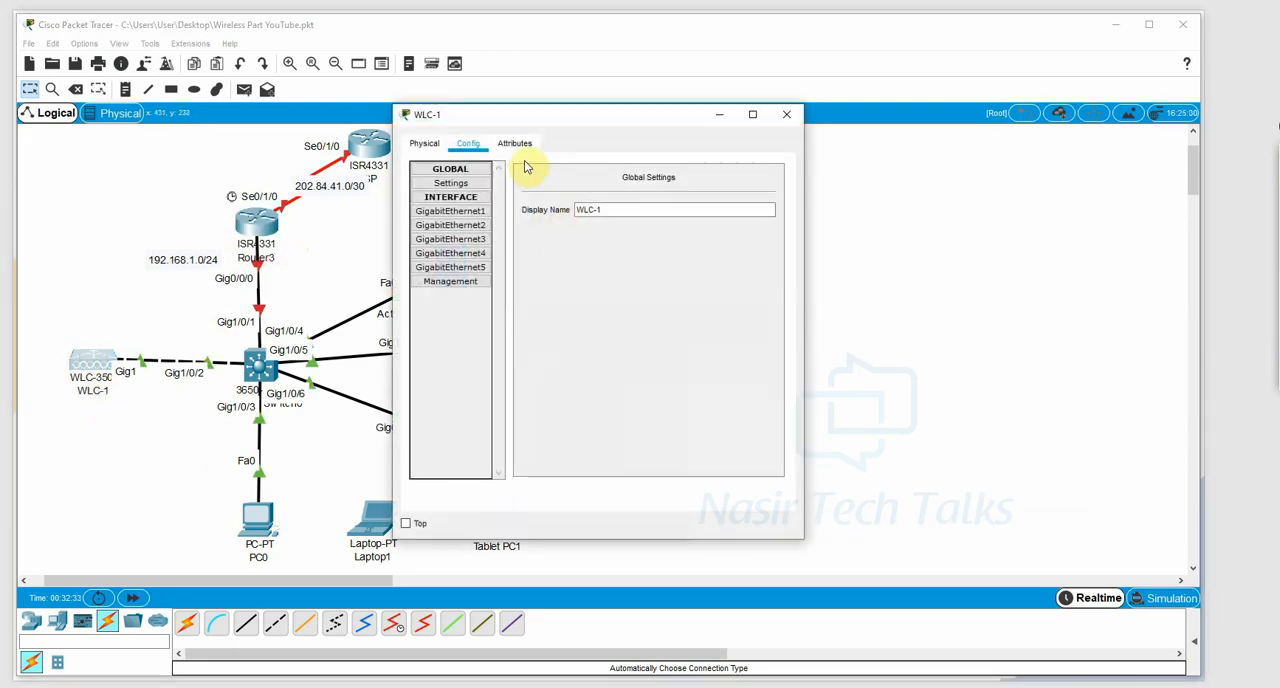
pyautogui.click(425, 144)
pyautogui.click(470, 144)
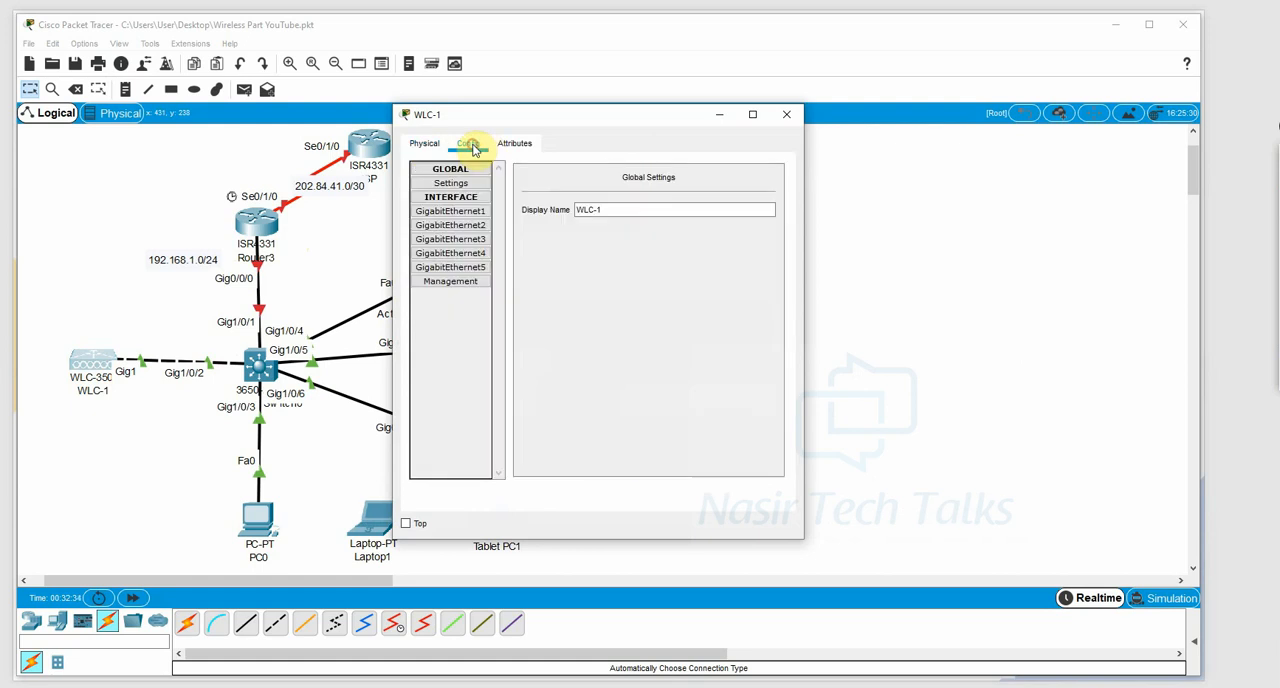
pyautogui.click(451, 281)
pyautogui.moveTo(709, 201); pyautogui.dragTo(594, 202)
pyautogui.hotkey('ctrl', 'c')
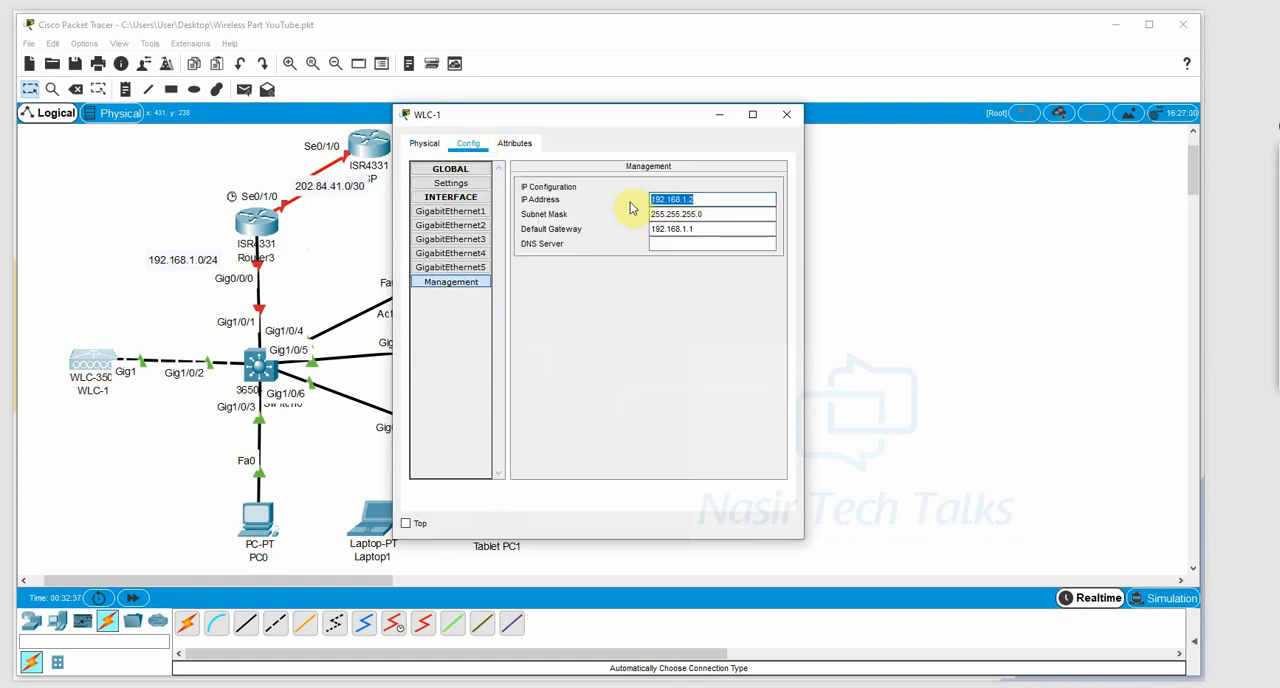
pyautogui.click(787, 114)
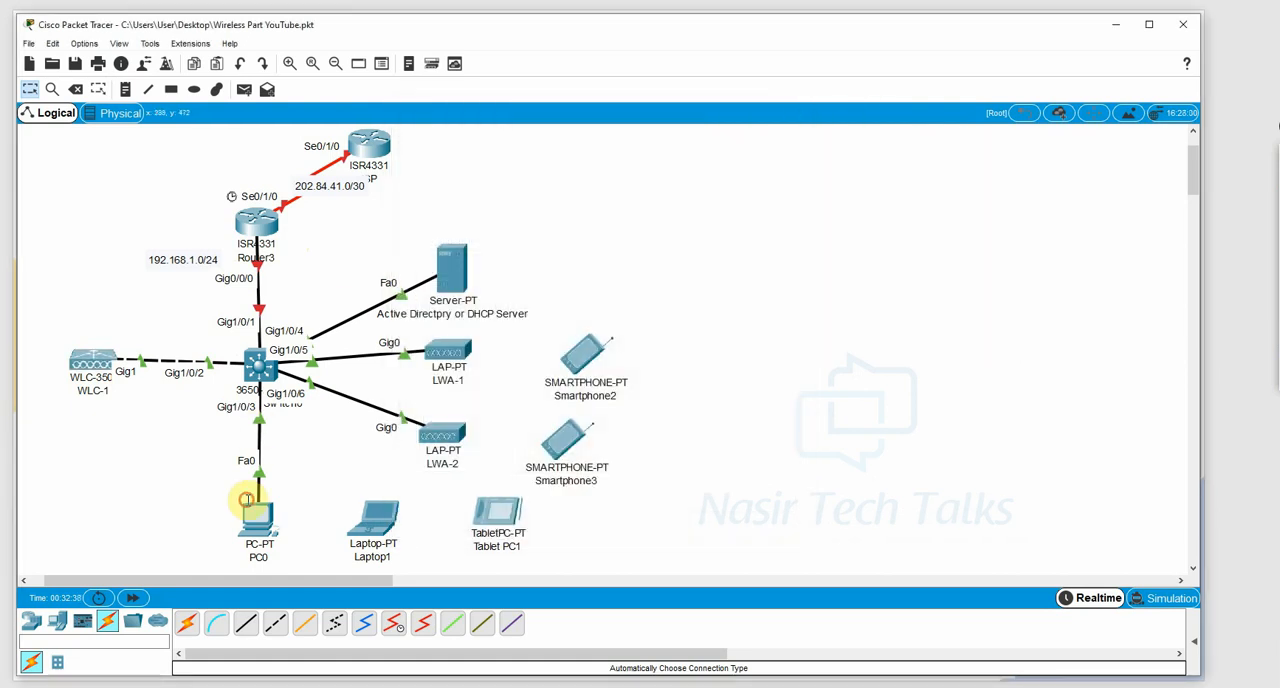
# Give PC0 the static IP address 192.168.1.20 with subnet mask 255.255.255.0 and rename it as Sys Admin.
pyautogui.click(246, 499)
pyautogui.click(515, 143)
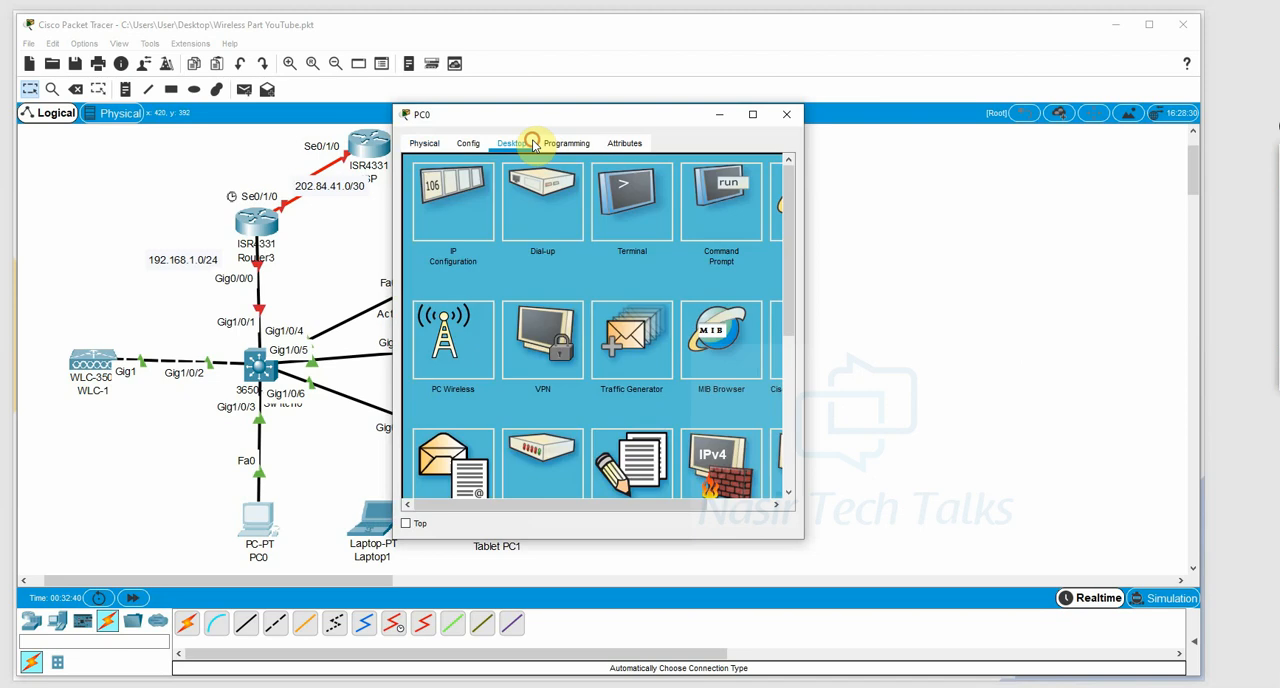
pyautogui.click(476, 208)
pyautogui.click(571, 249)
pyautogui.hotkey('ctrl', 'v')
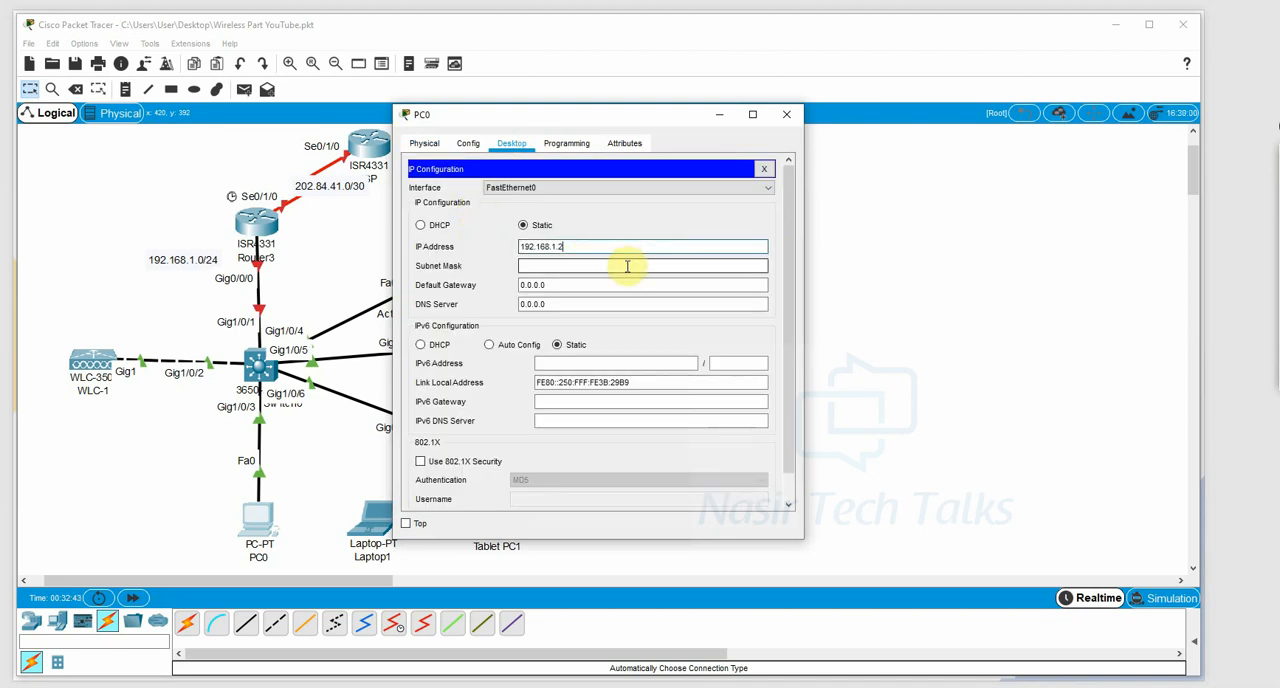
pyautogui.click(629, 268)
pyautogui.doubleClick(628, 281)
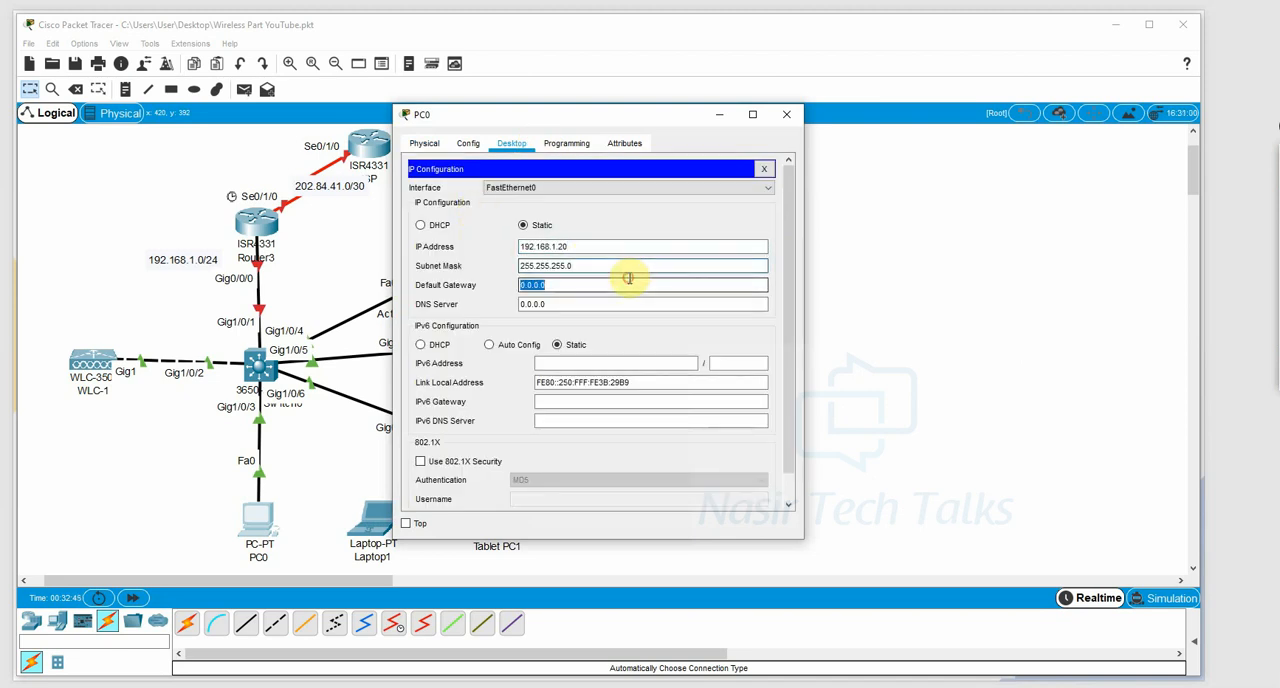
pyautogui.write('2.168.1.1')
pyautogui.click(786, 114)
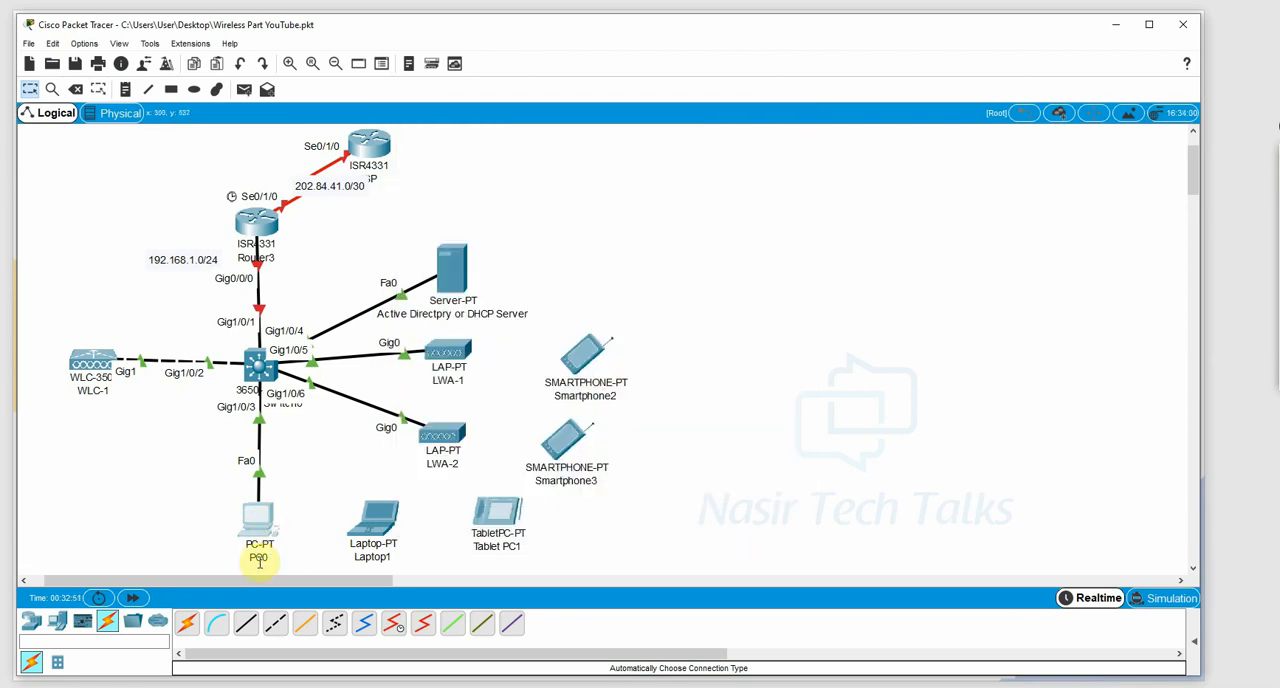
pyautogui.click(257, 557)
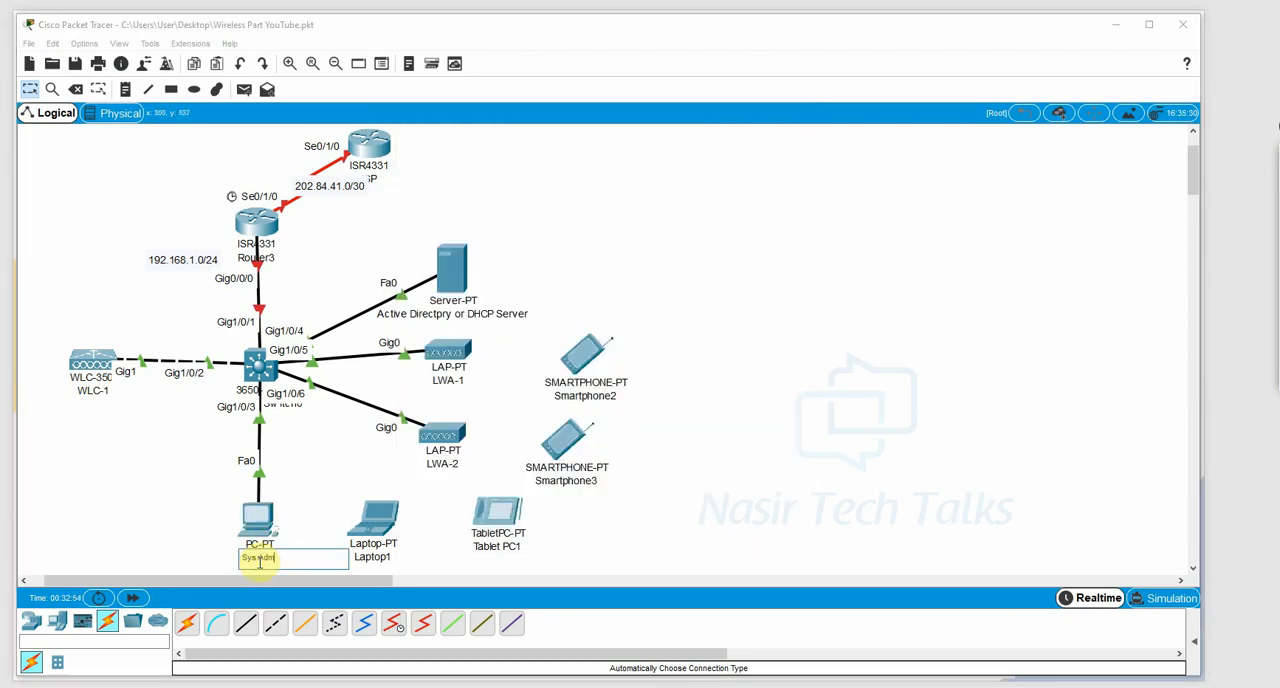
pyautogui.press('Return')
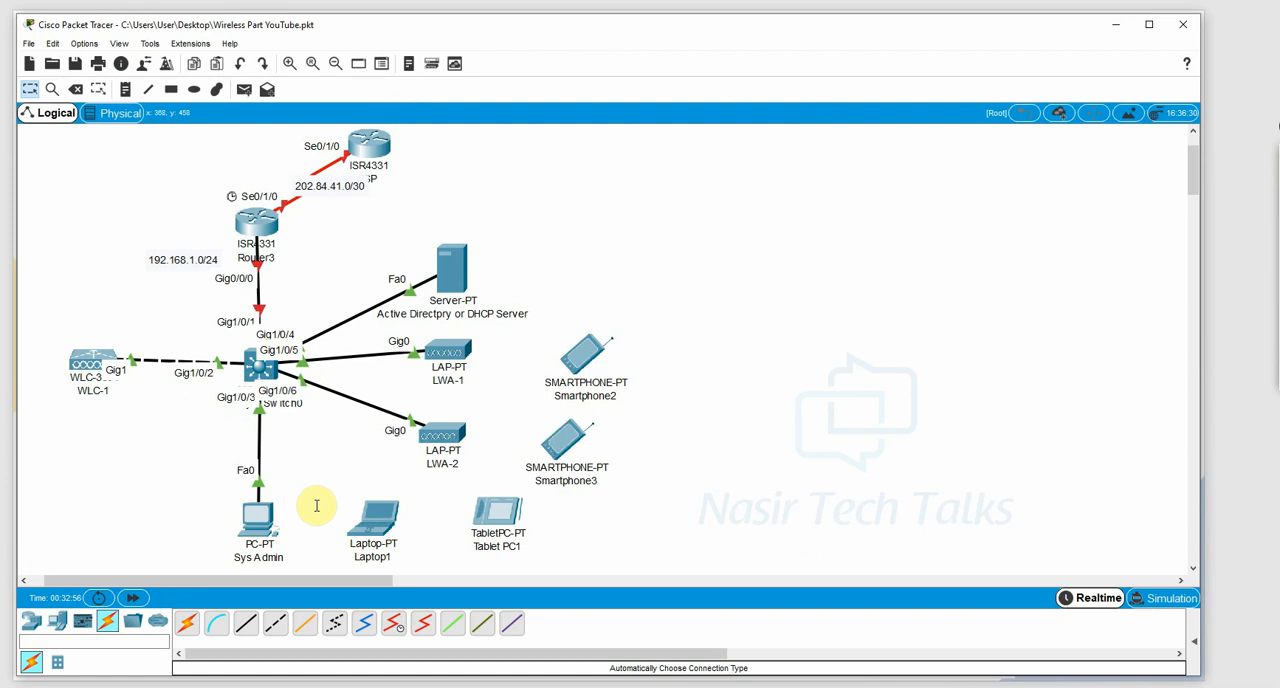
pyautogui.click(258, 518)
pyautogui.moveTo(808, 218); pyautogui.dragTo(1089, 214)
pyautogui.click(990, 195)
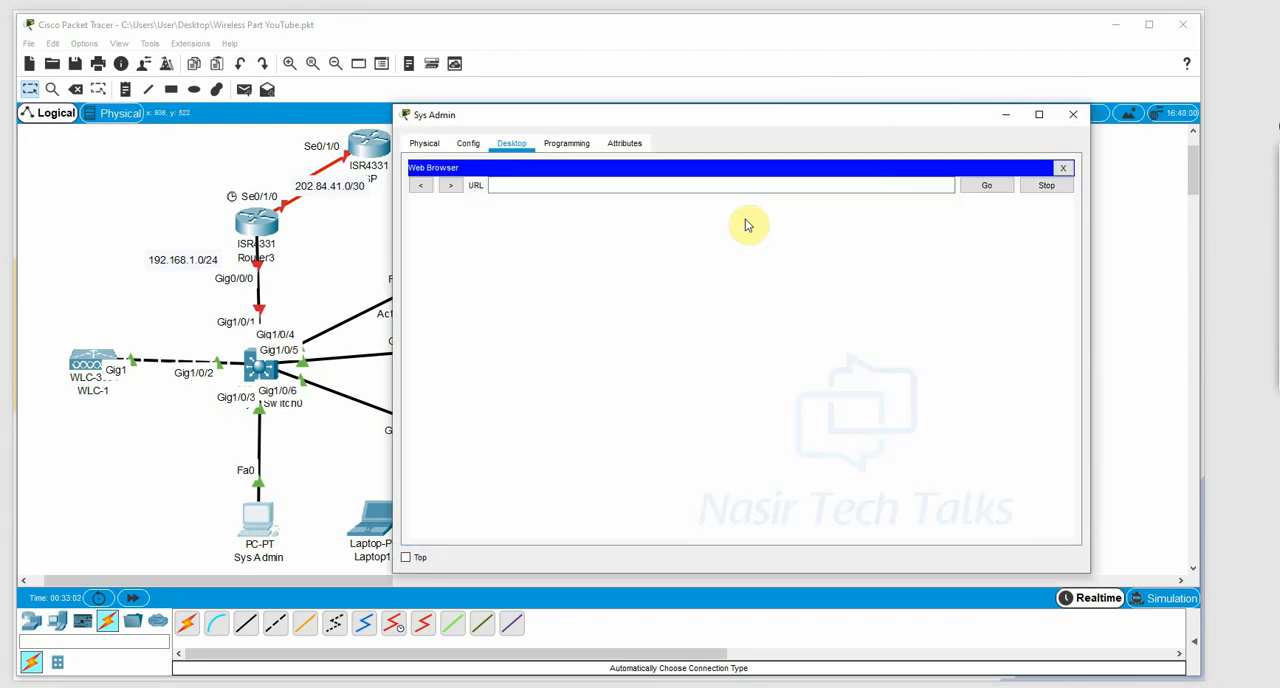
pyautogui.click(634, 186)
pyautogui.rightClick(634, 185)
pyautogui.click(670, 265)
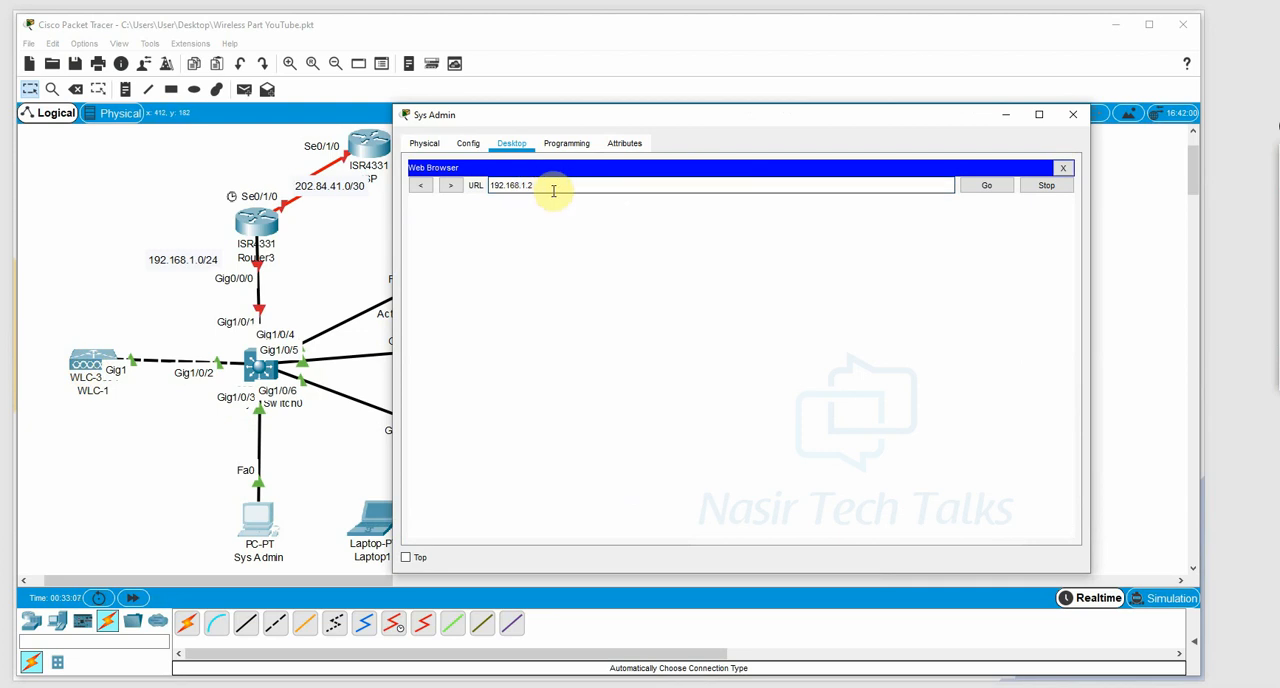
pyautogui.press('Return')
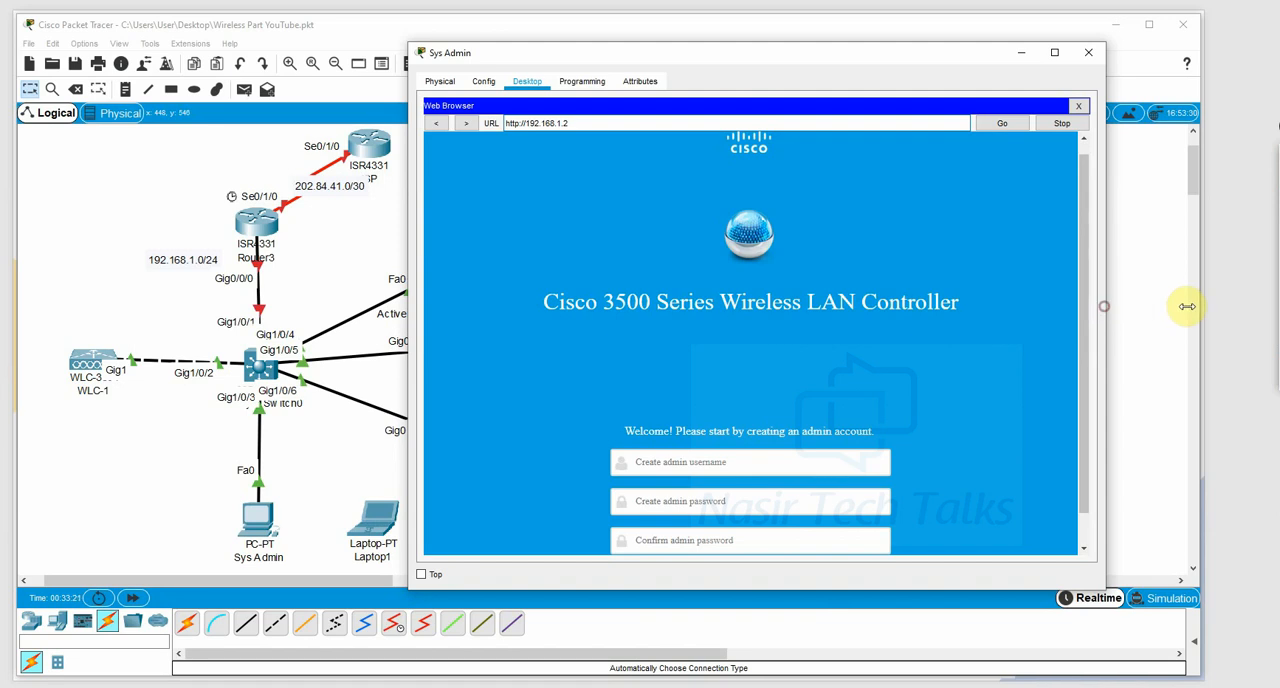
# Enlarge the Sys Admin window and create the controller's admin account with username admin and the account password, starting the setup.
pyautogui.moveTo(1104, 306); pyautogui.dragTo(1196, 304)
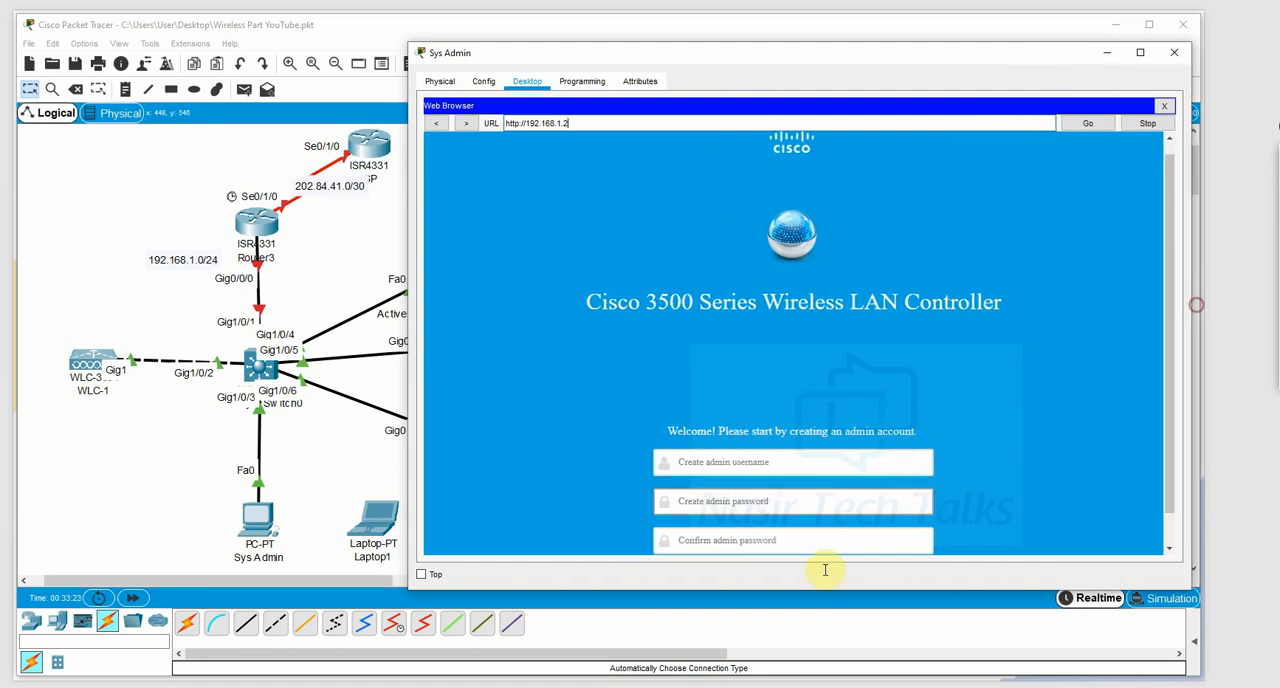
pyautogui.moveTo(822, 587); pyautogui.dragTo(817, 656)
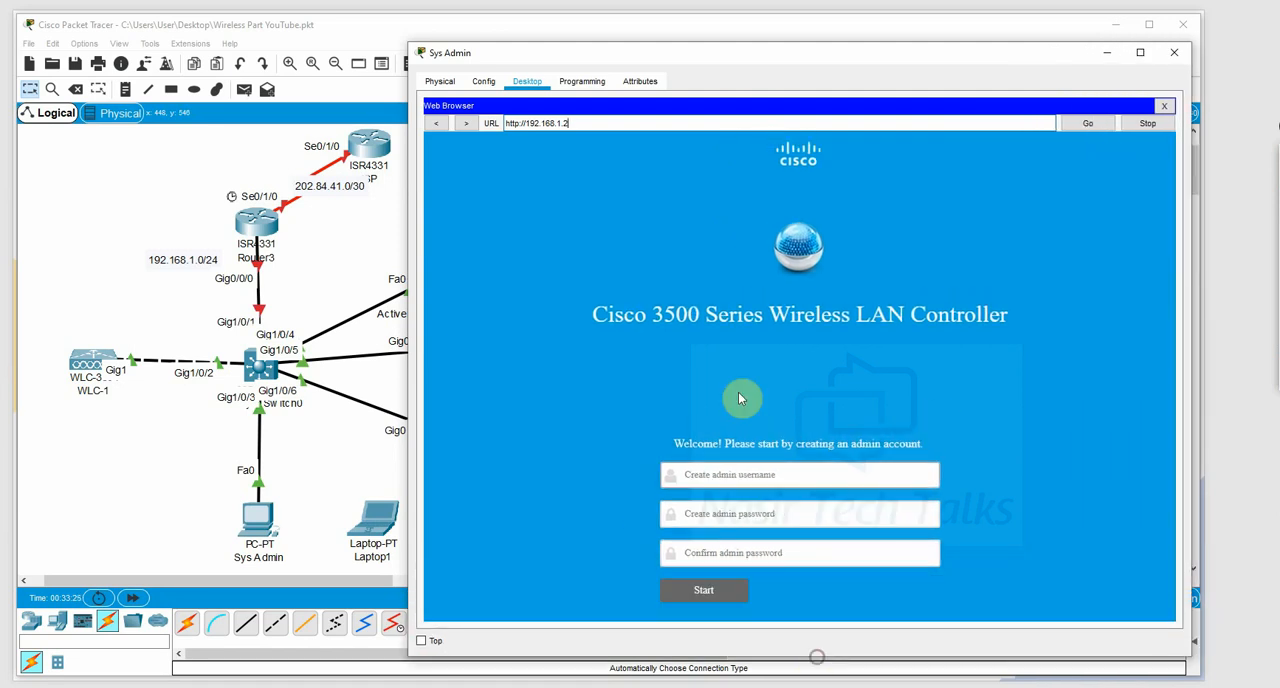
pyautogui.click(728, 476)
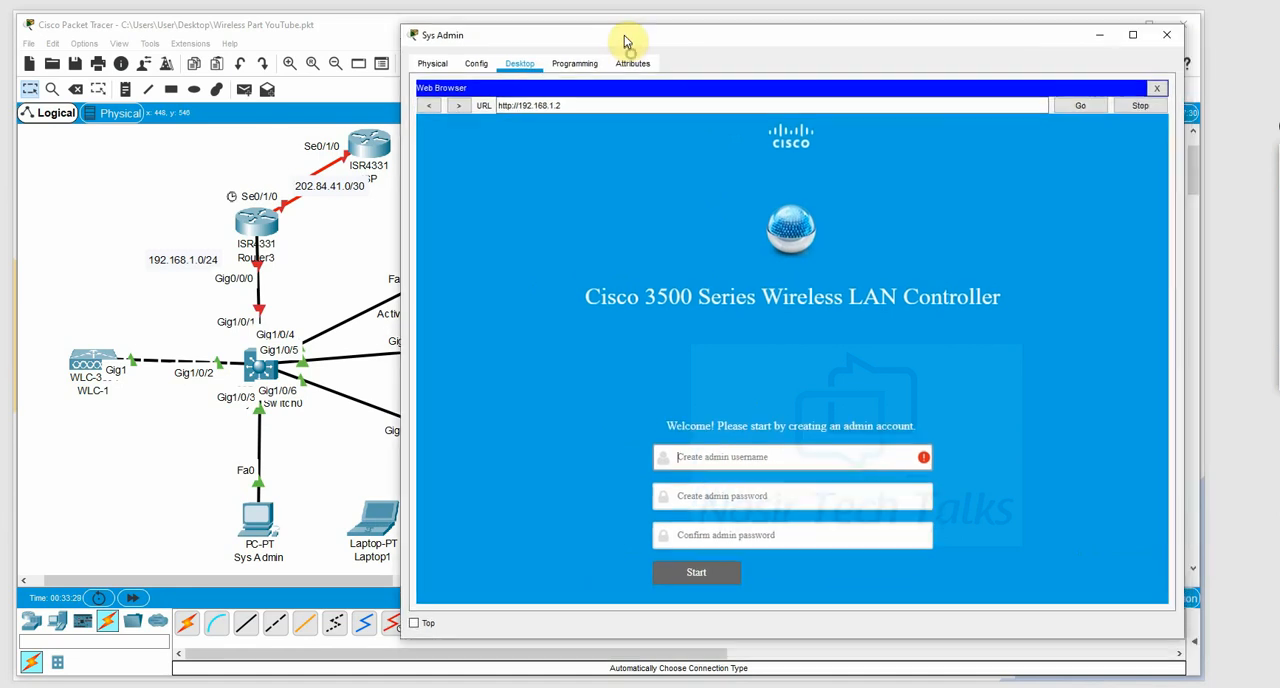
pyautogui.moveTo(631, 58); pyautogui.dragTo(624, 35)
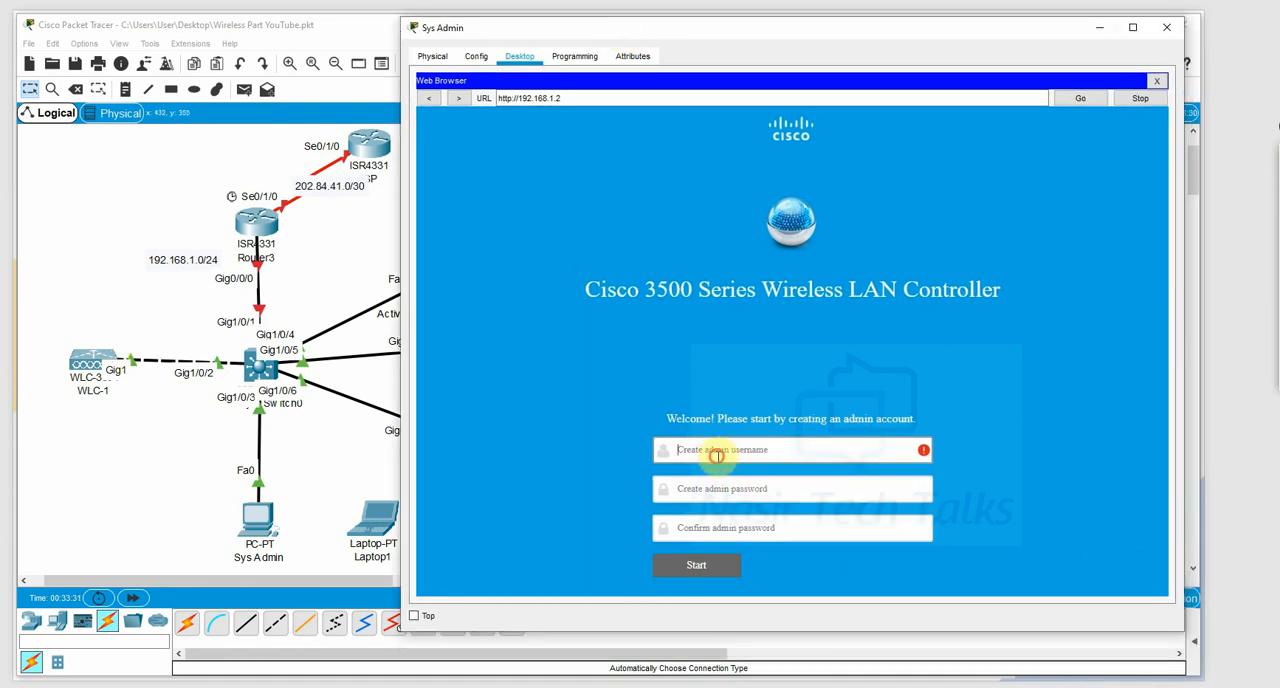
pyautogui.write('adm')
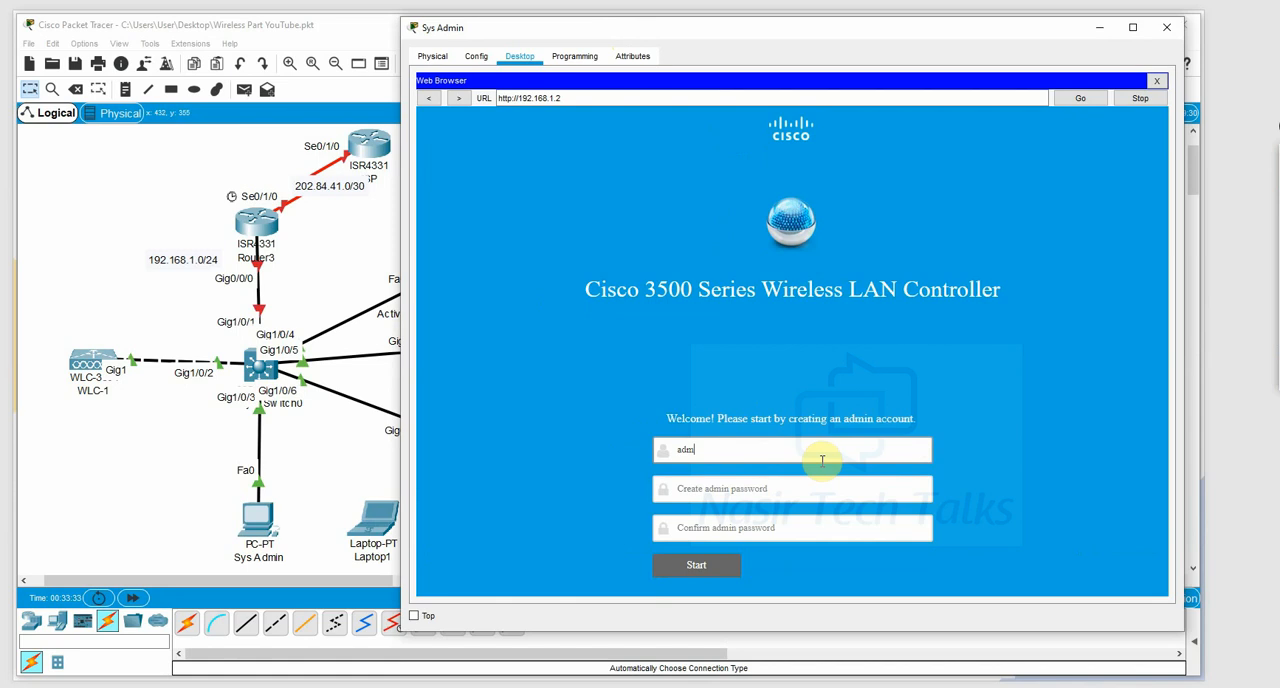
pyautogui.write('in')
pyautogui.press('Tab')
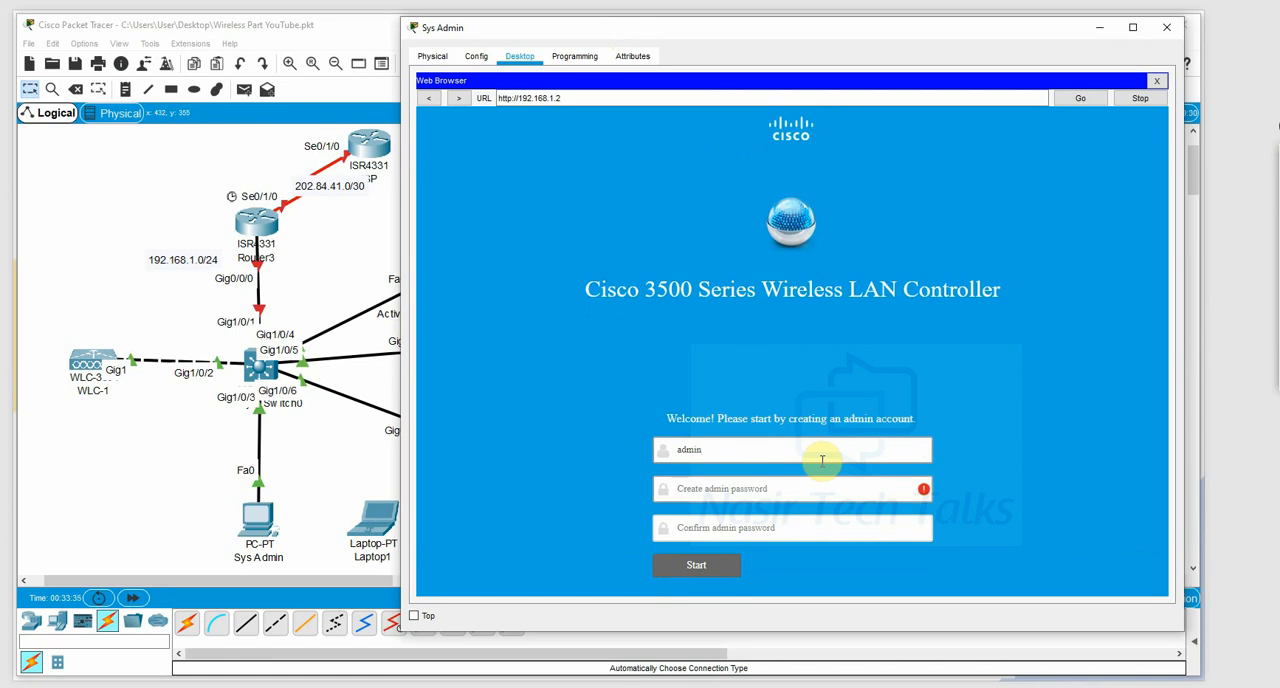
pyautogui.write('Cisco1')
pyautogui.press('Tab')
pyautogui.write('Cisco')
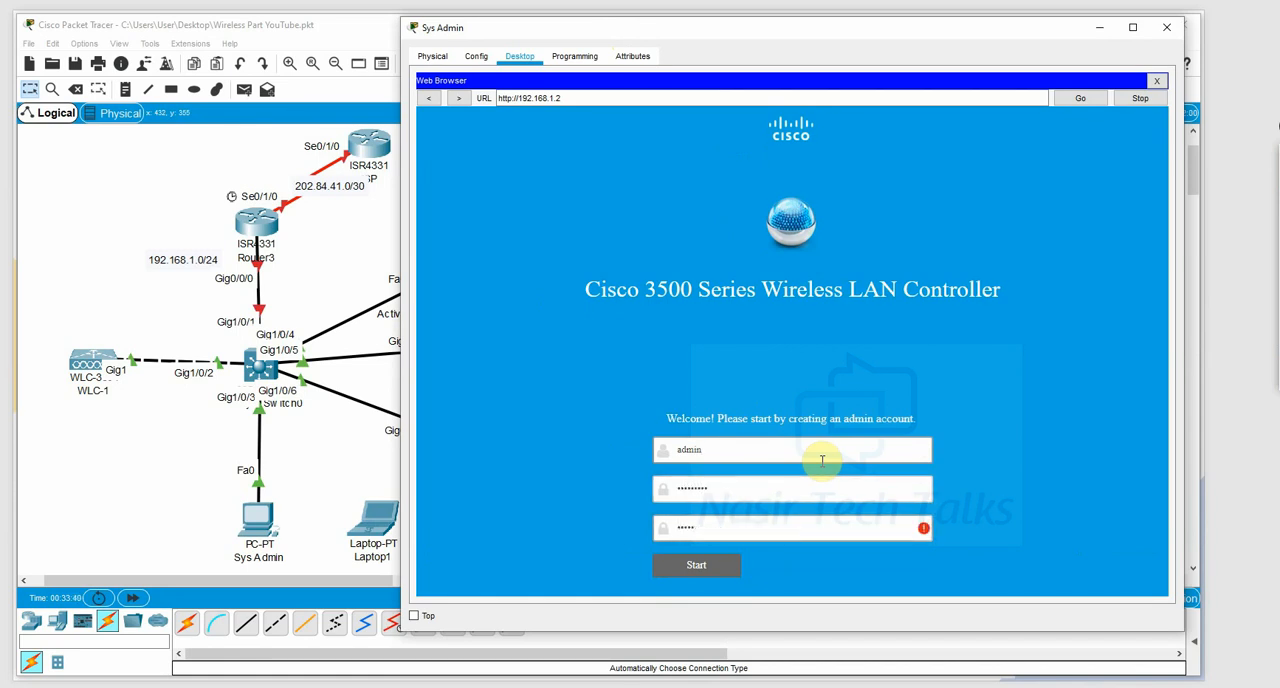
pyautogui.write('3')
pyautogui.click(707, 567)
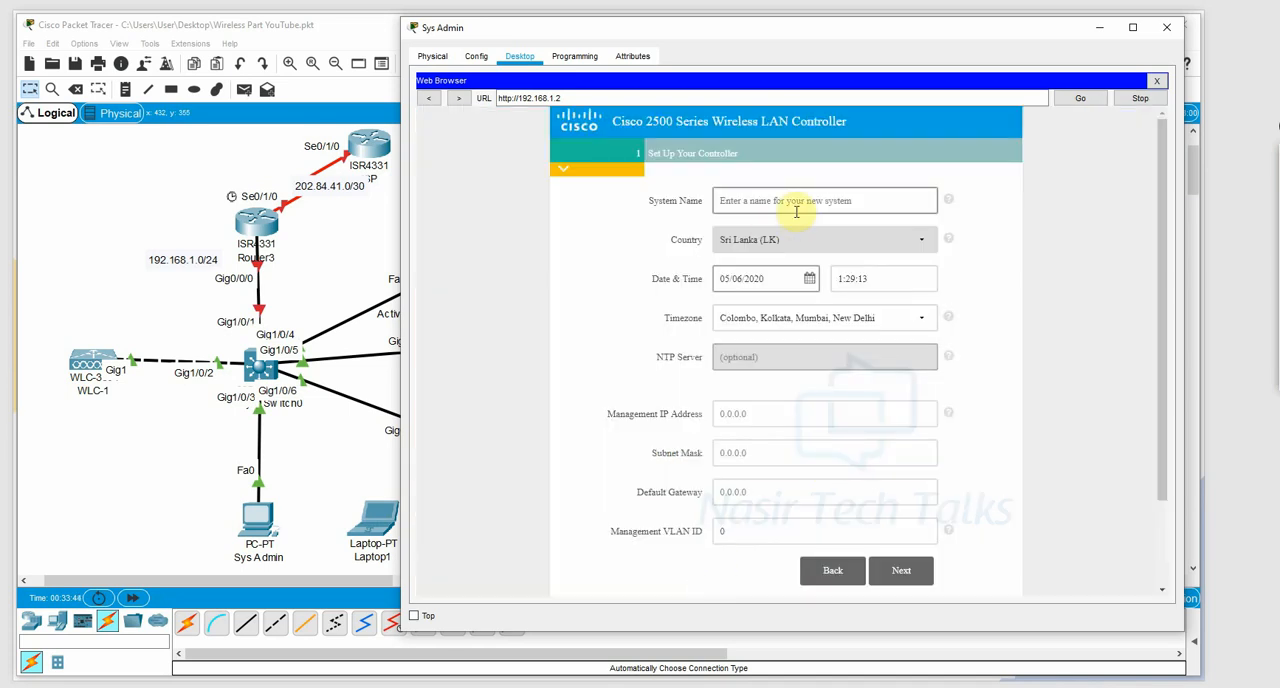
# Set the controller's management IP address to 192.168.1.2, subnet mask 255.255.255.0, default gateway 192.168.1.1, enter a person's first name as system name, and continue.
pyautogui.click(766, 416)
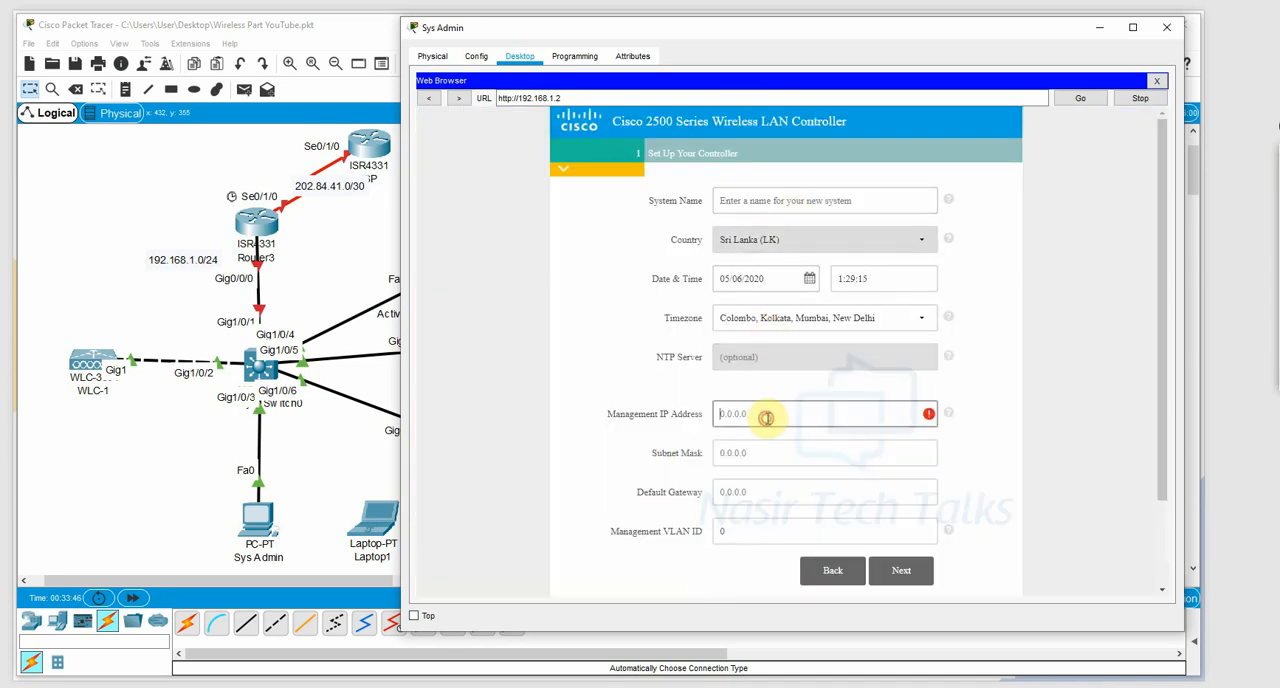
pyautogui.write('192.168.1.2')
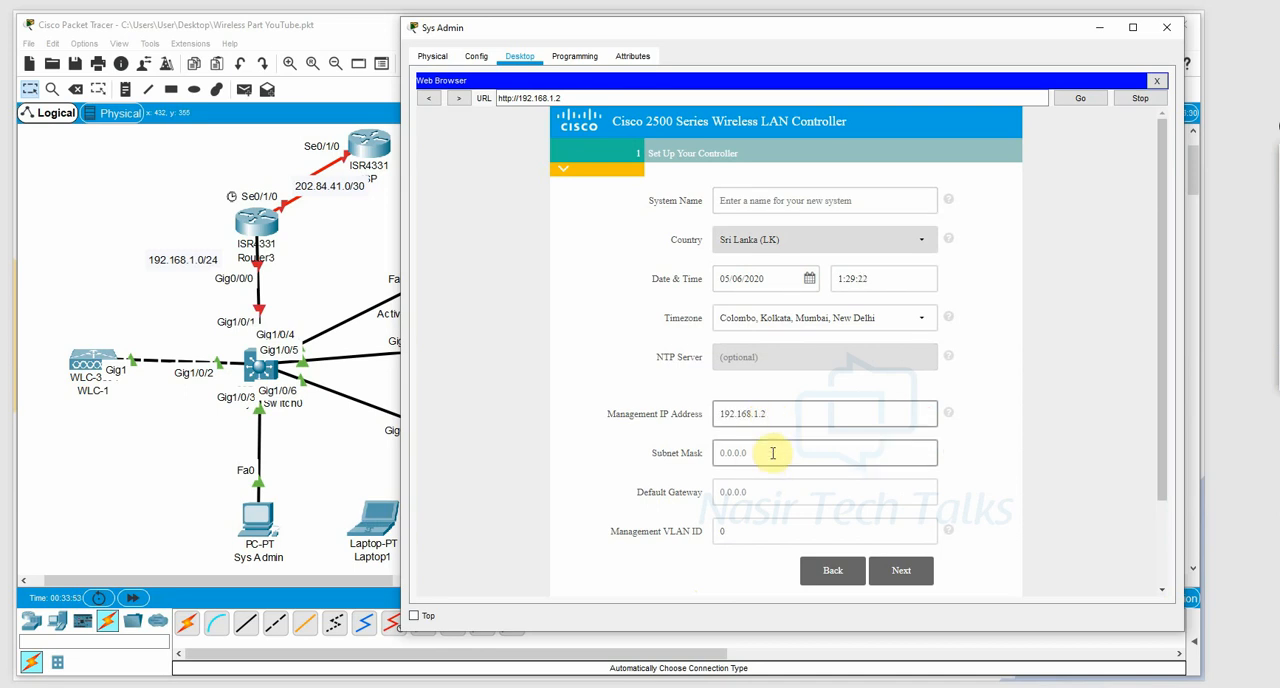
pyautogui.click(771, 453)
pyautogui.write('255.255.255.0')
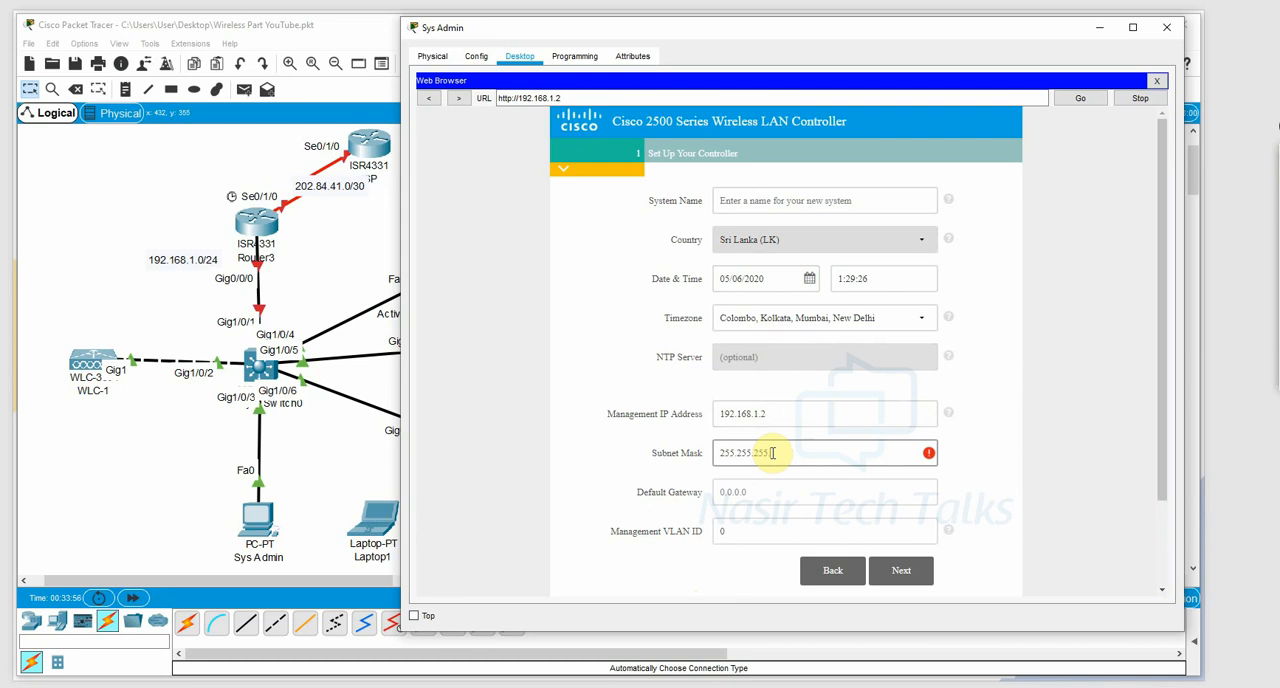
pyautogui.press('Tab')
pyautogui.write('1')
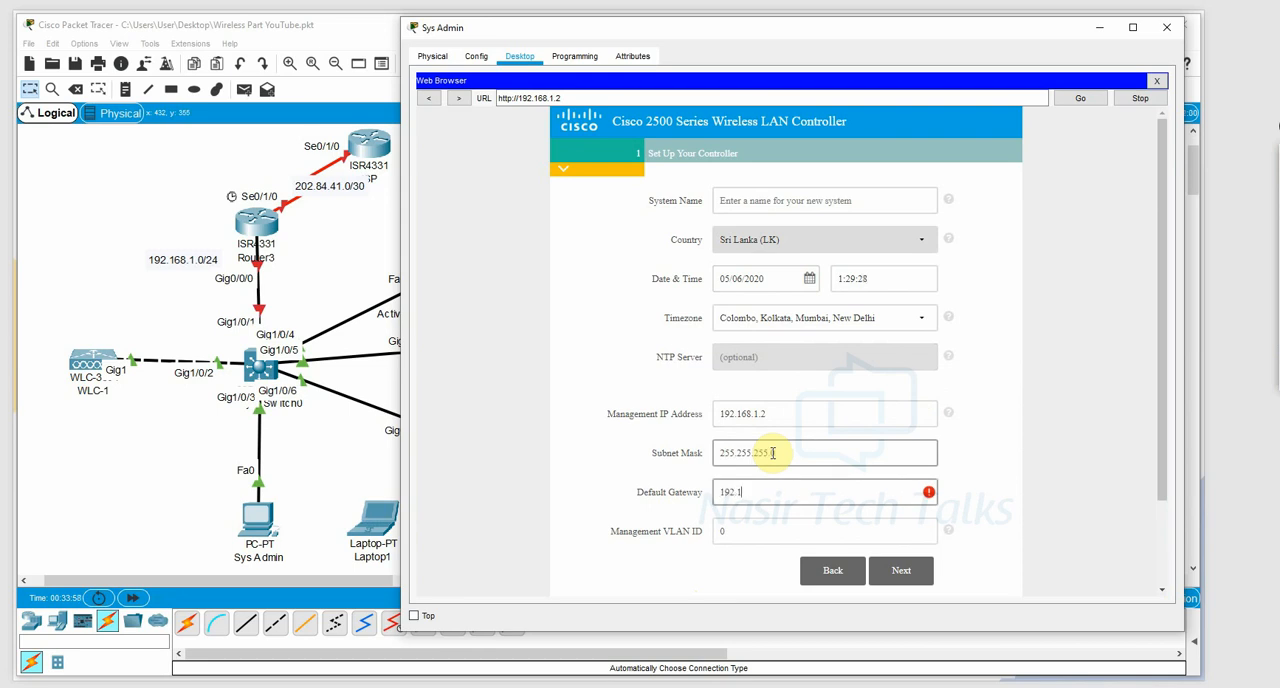
pyautogui.write('92.168.1.1')
pyautogui.click(901, 570)
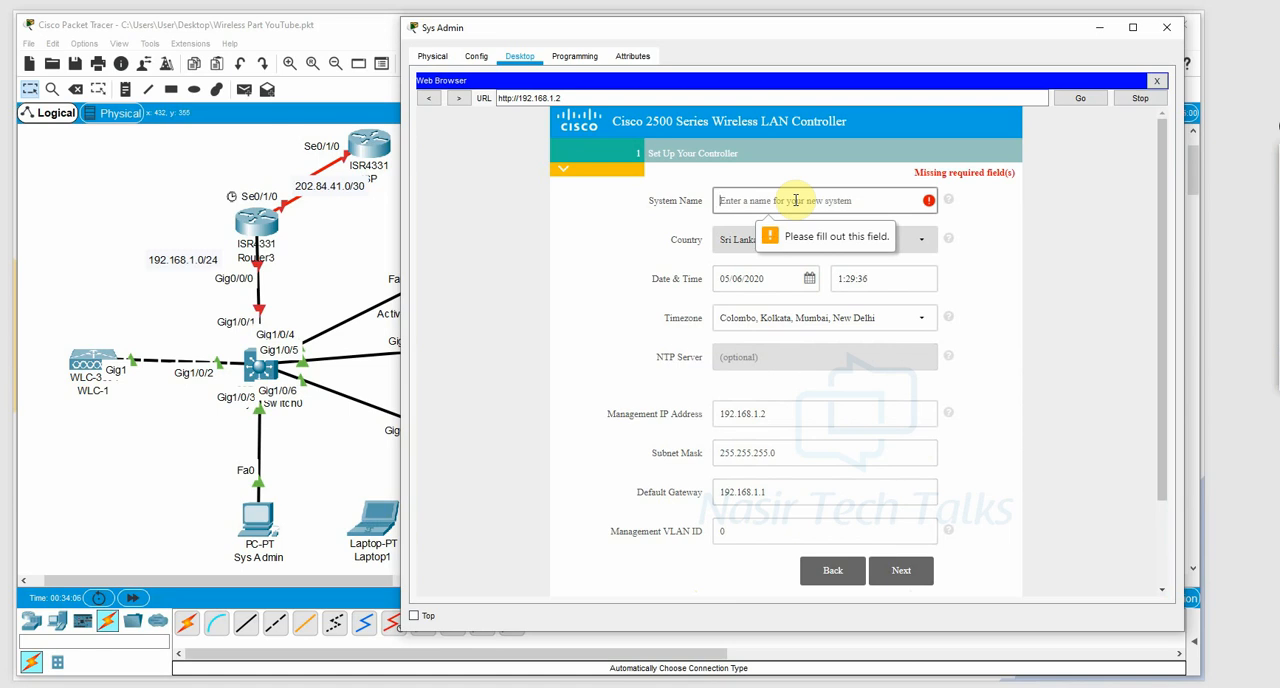
pyautogui.write('Nasir')
pyautogui.click(894, 569)
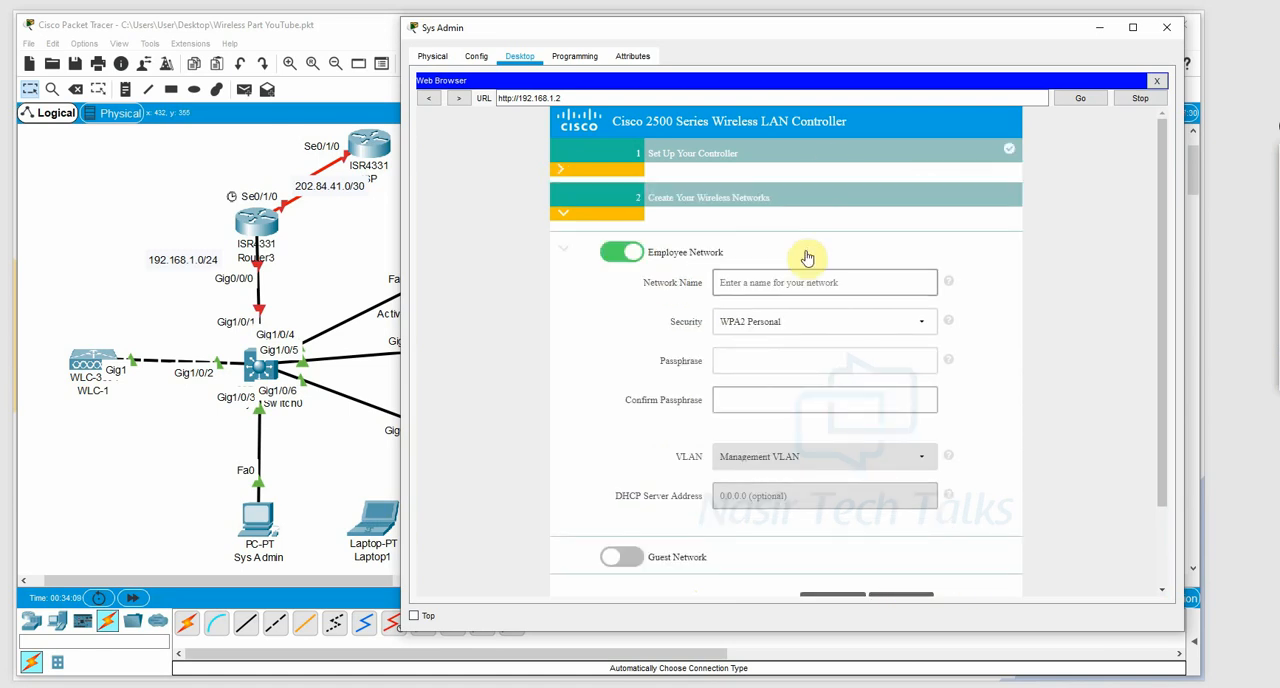
# Name the employee network WiFi-1, enter and confirm its WPA2 Personal passphrase, and continue to the advanced settings.
pyautogui.click(785, 282)
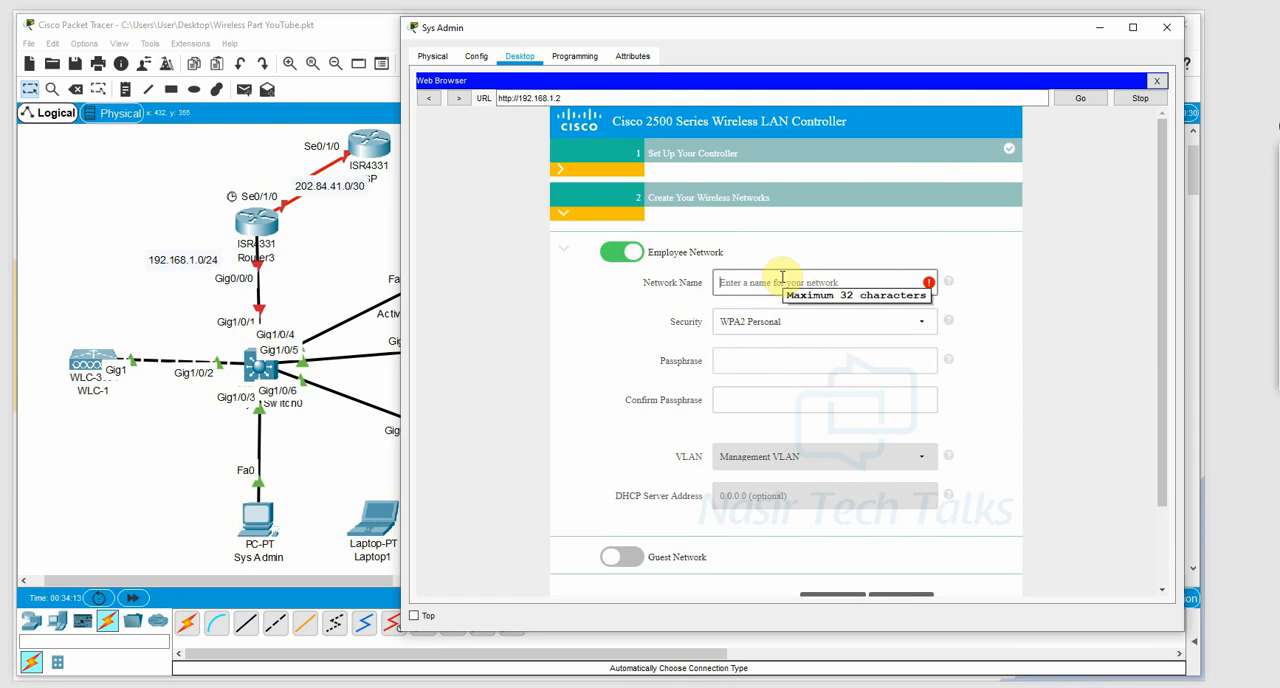
pyautogui.write('WiFi-1')
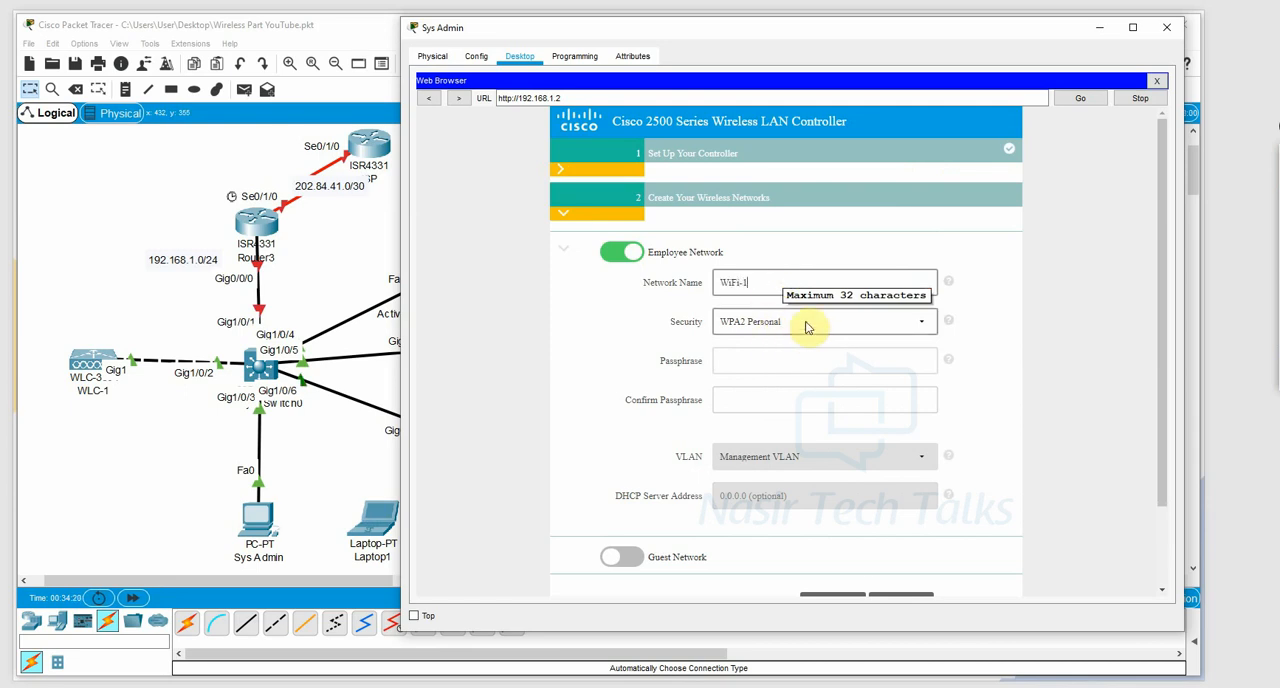
pyautogui.click(762, 358)
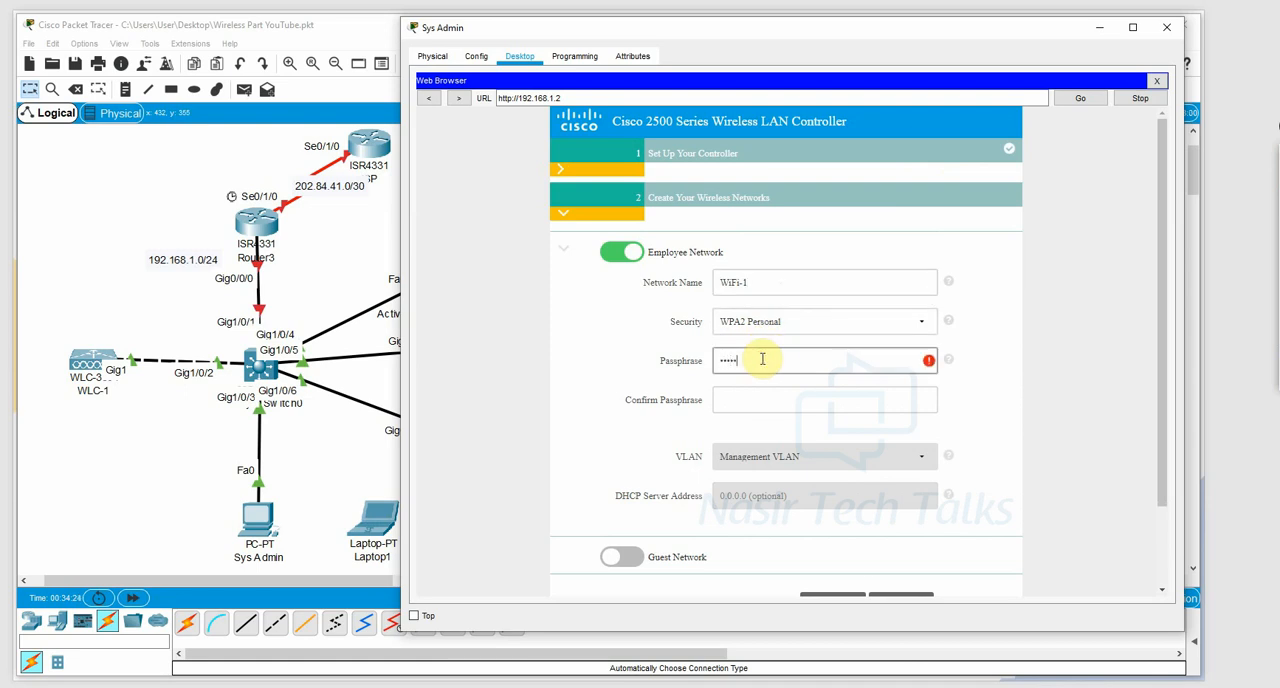
pyautogui.write('••••••••')
pyautogui.press('Tab')
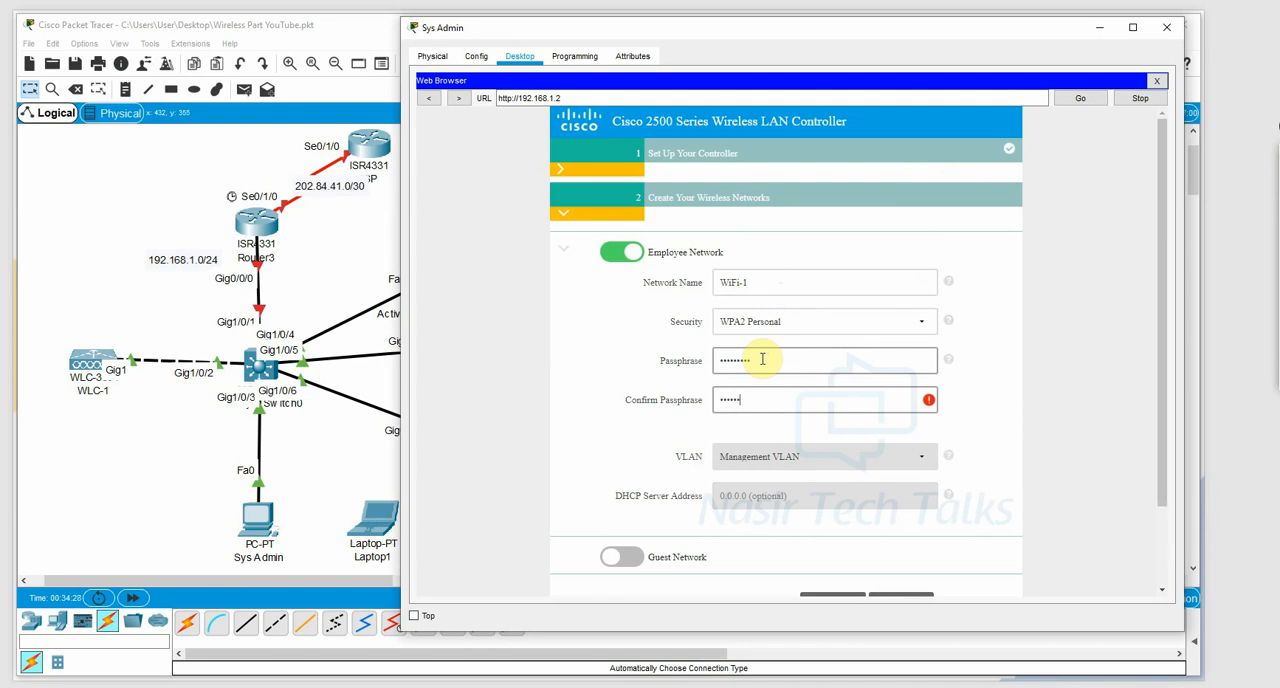
pyautogui.write('••••••••')
pyautogui.scroll(-2, 790, 440)
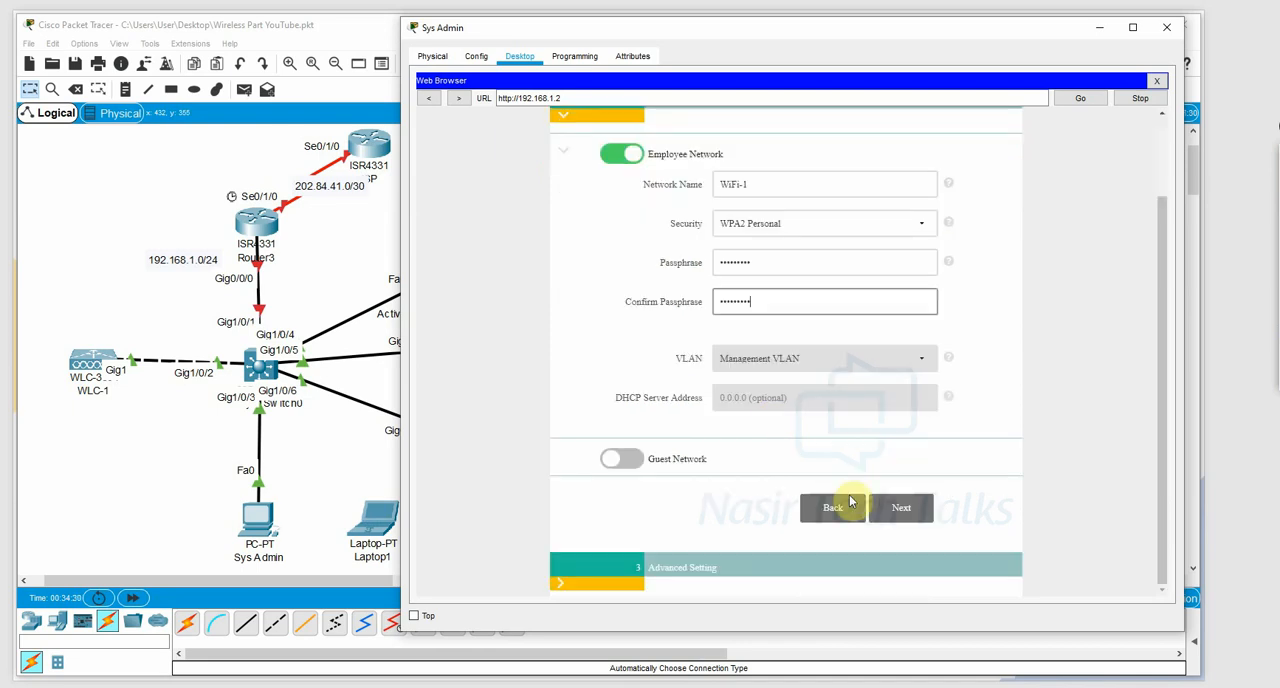
pyautogui.click(909, 508)
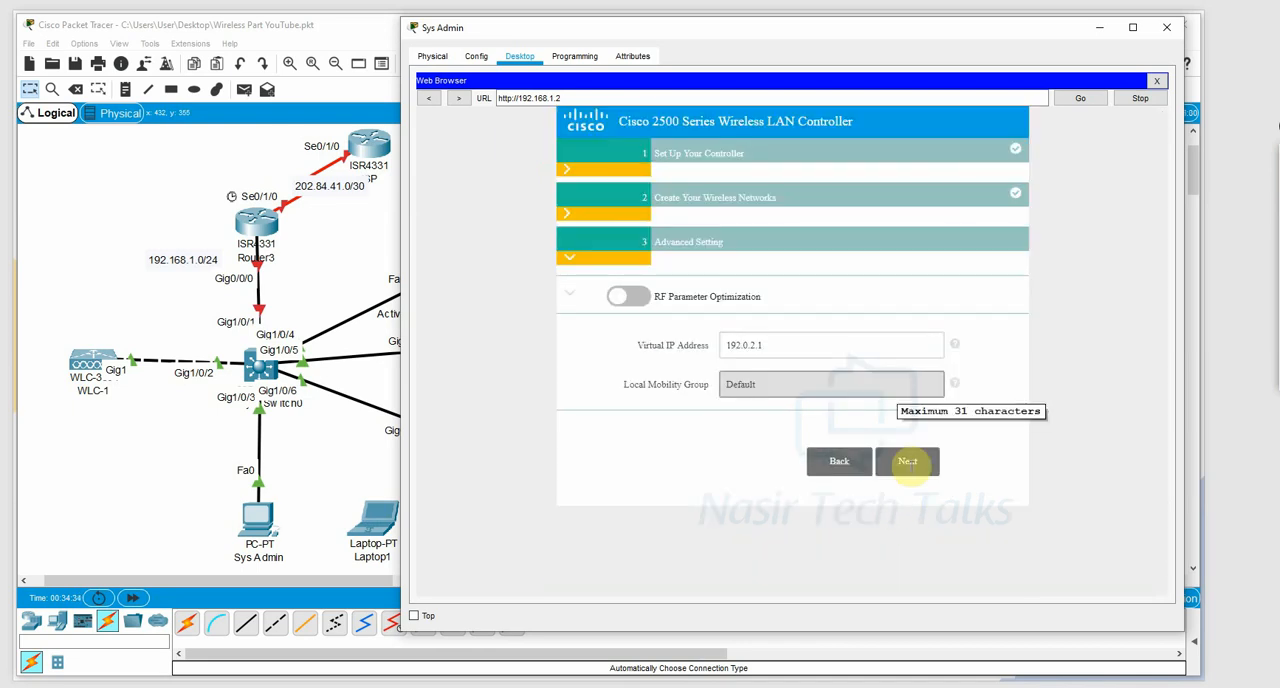
# Accept the default advanced settings and apply the wireless controller configuration, confirming the save.
pyautogui.click(907, 461)
pyautogui.scroll(-3, 857, 357)
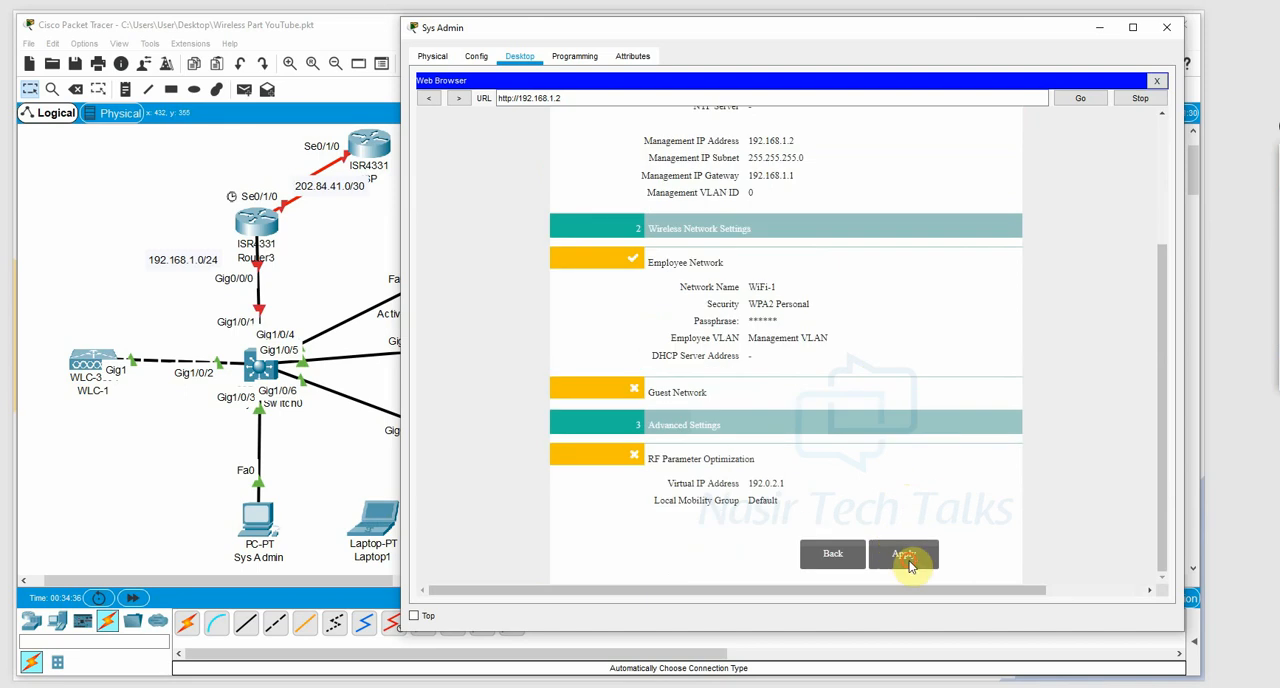
pyautogui.click(903, 554)
pyautogui.click(879, 353)
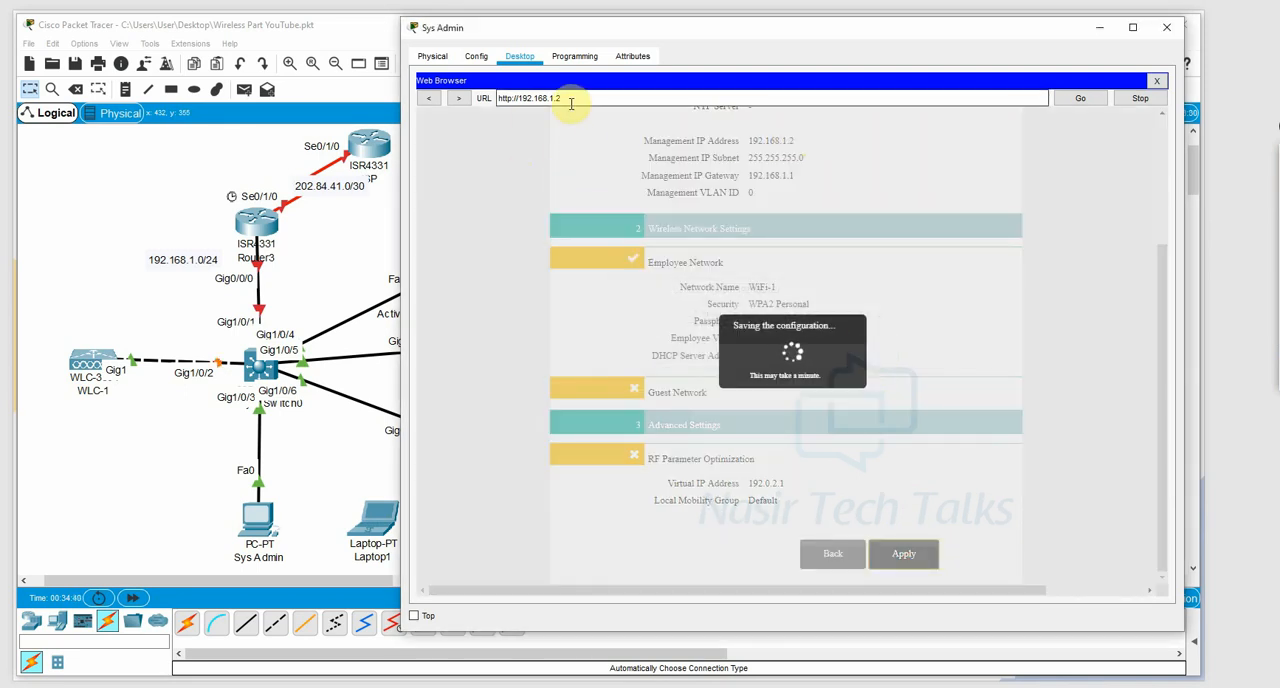
pyautogui.click(516, 97)
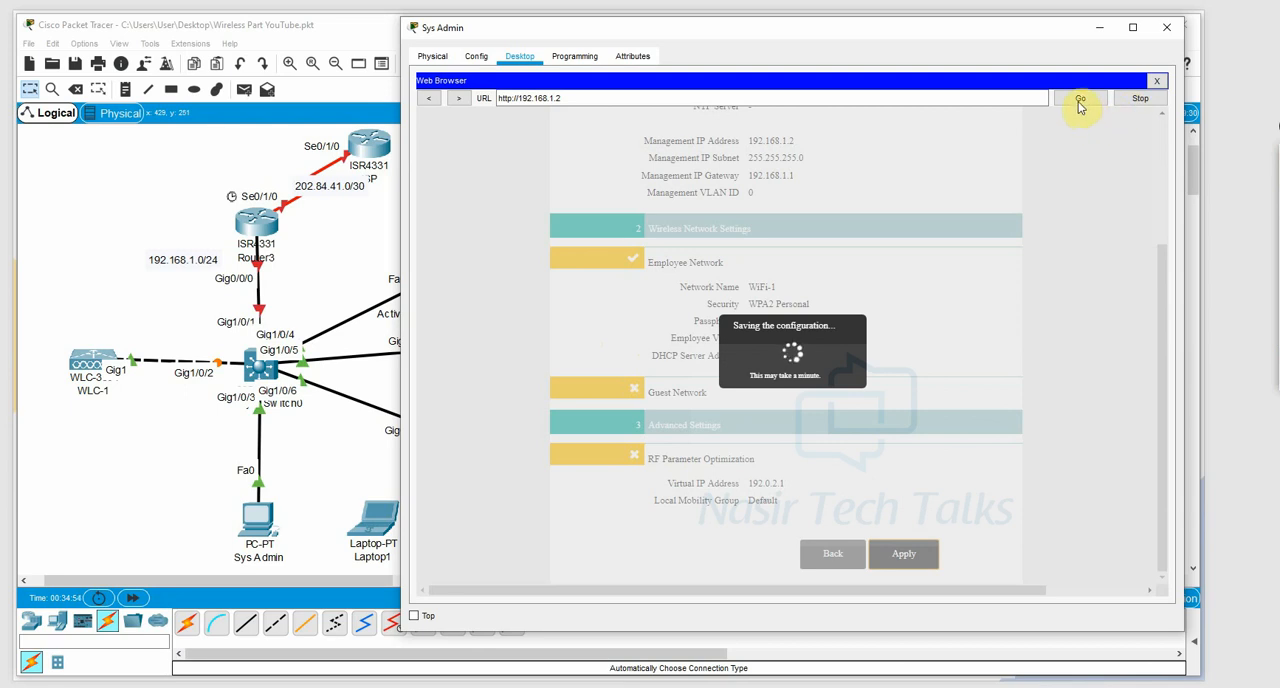
pyautogui.click(514, 98)
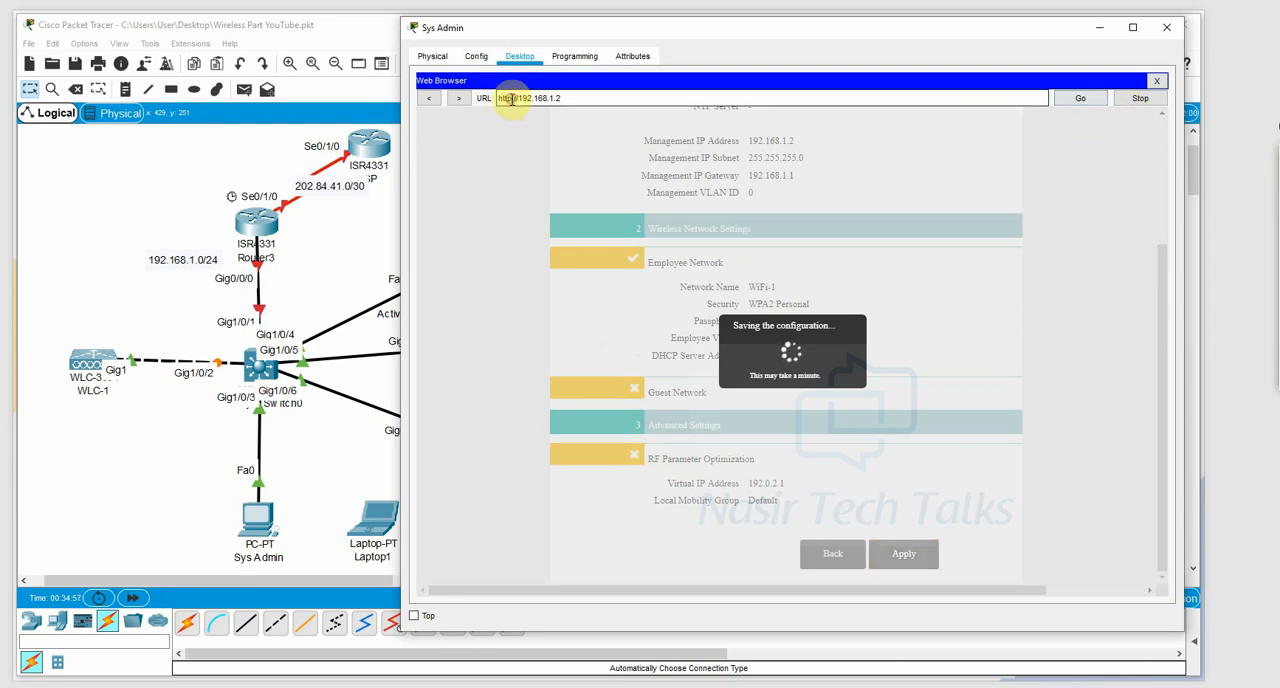
pyautogui.write('s:')
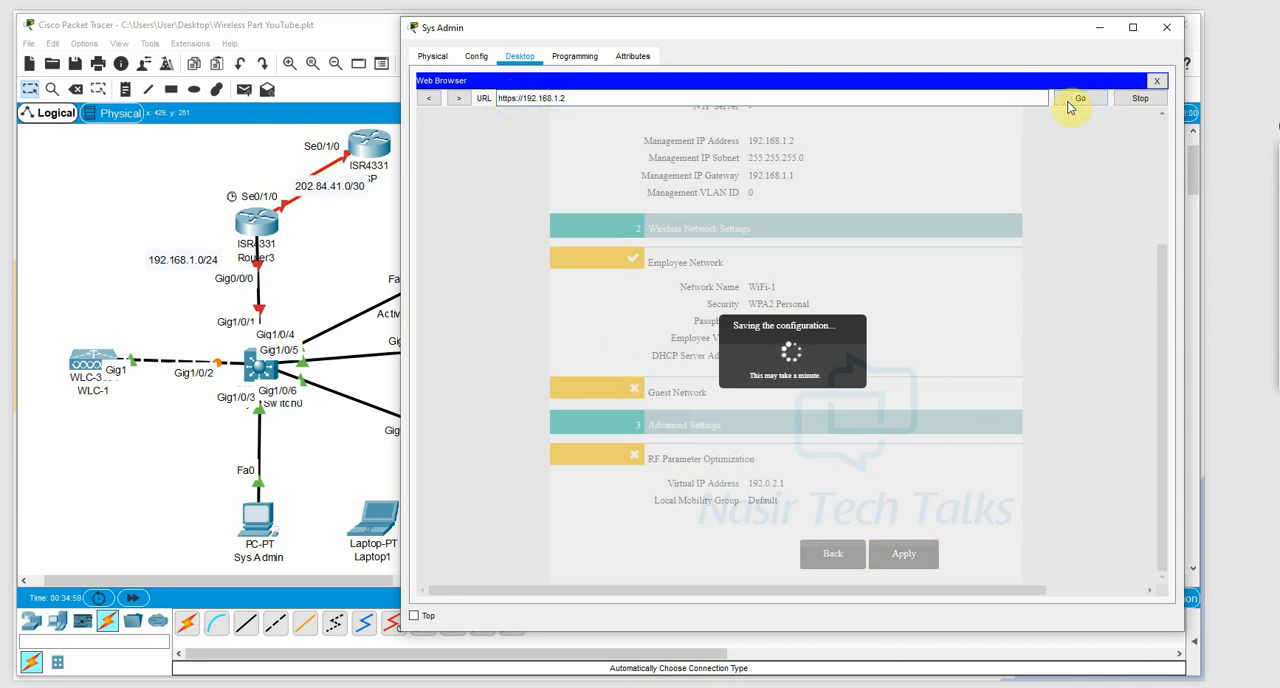
pyautogui.click(1069, 103)
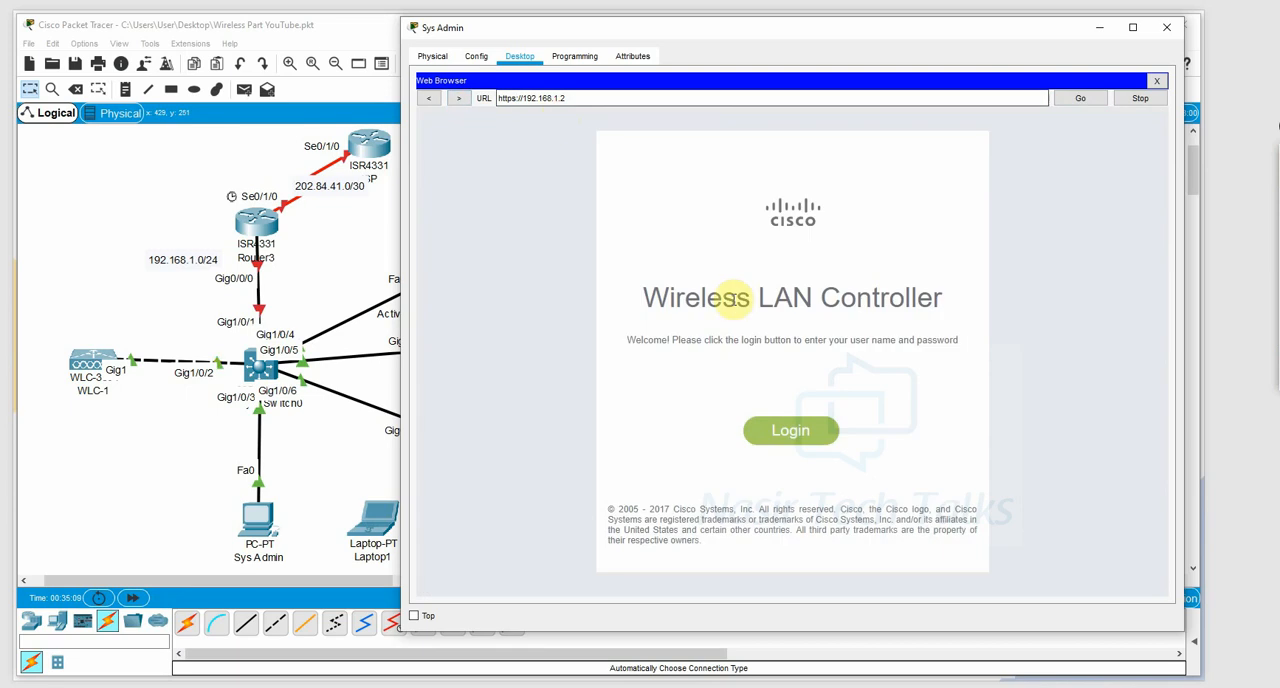
# Log in to the wireless controller as admin with the account password and look over its monitoring summary.
pyautogui.click(790, 430)
pyautogui.click(799, 173)
pyautogui.write('ad')
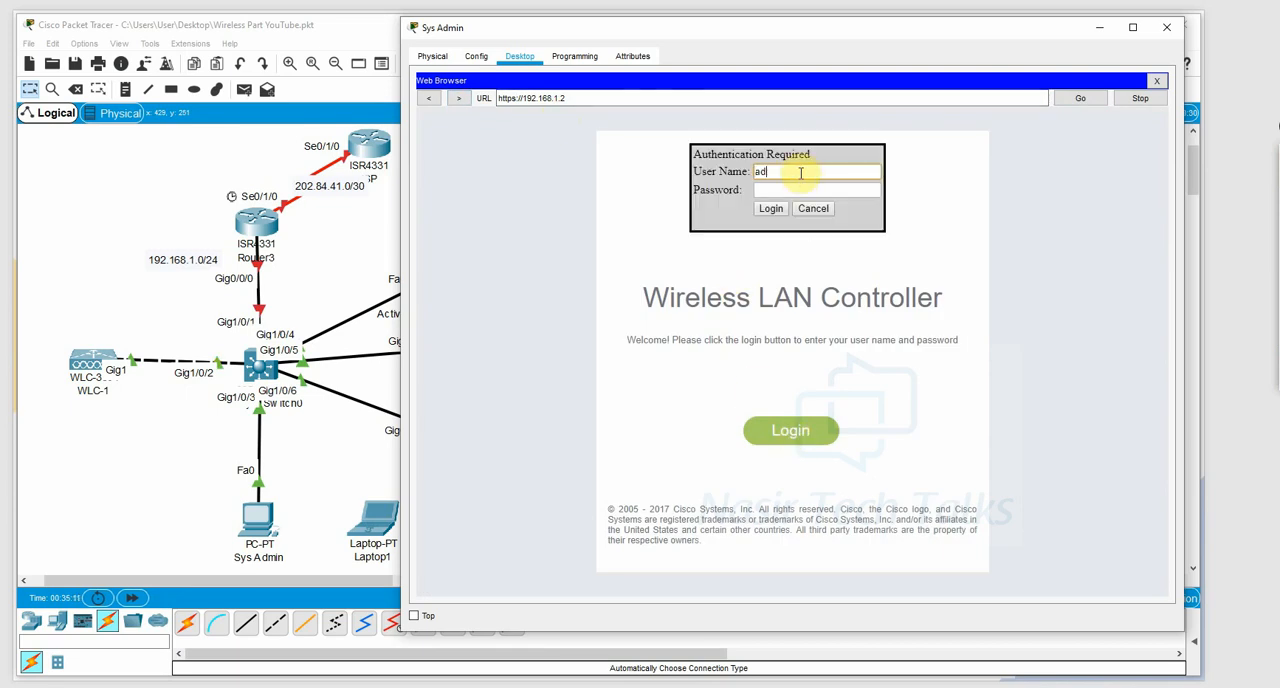
pyautogui.write('min')
pyautogui.press('Tab')
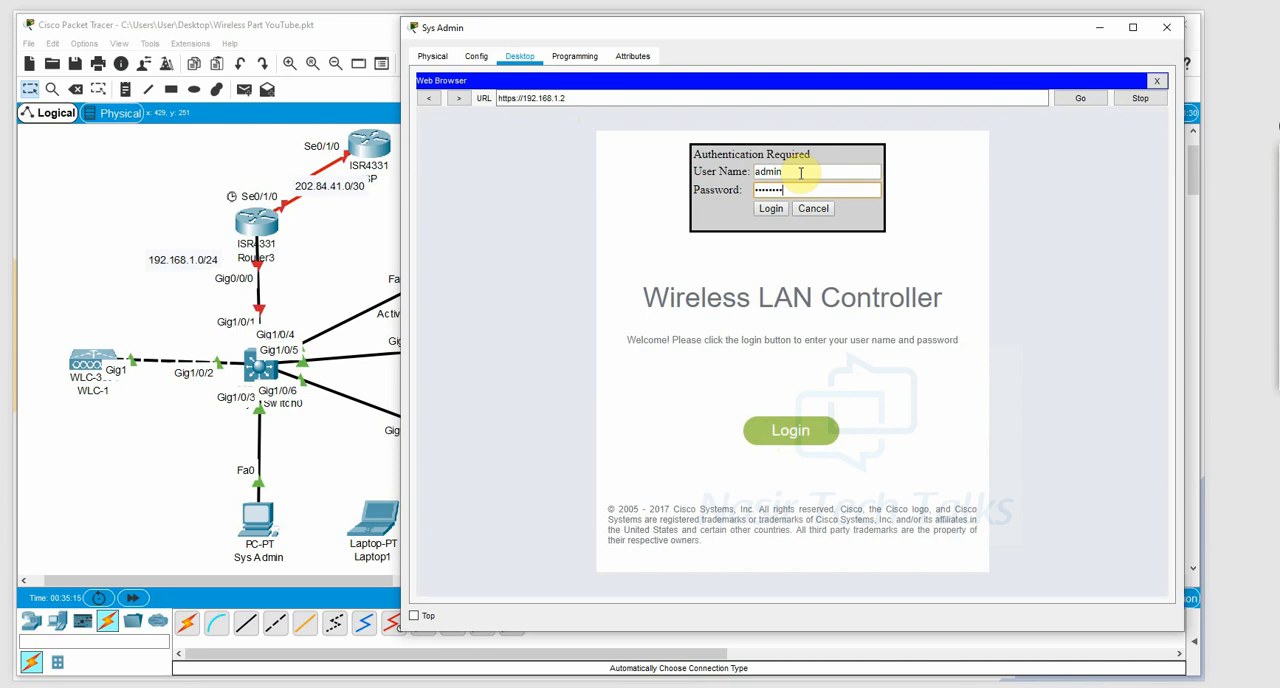
pyautogui.press('Return')
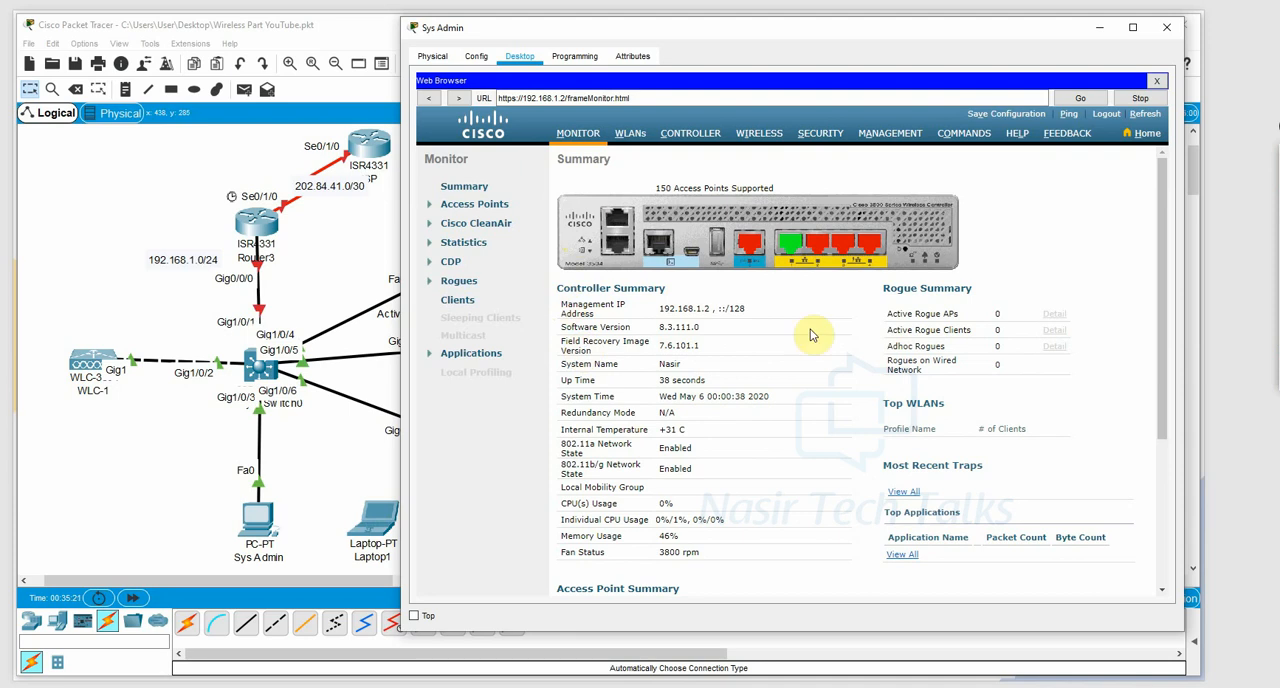
pyautogui.scroll(-3, 815, 321)
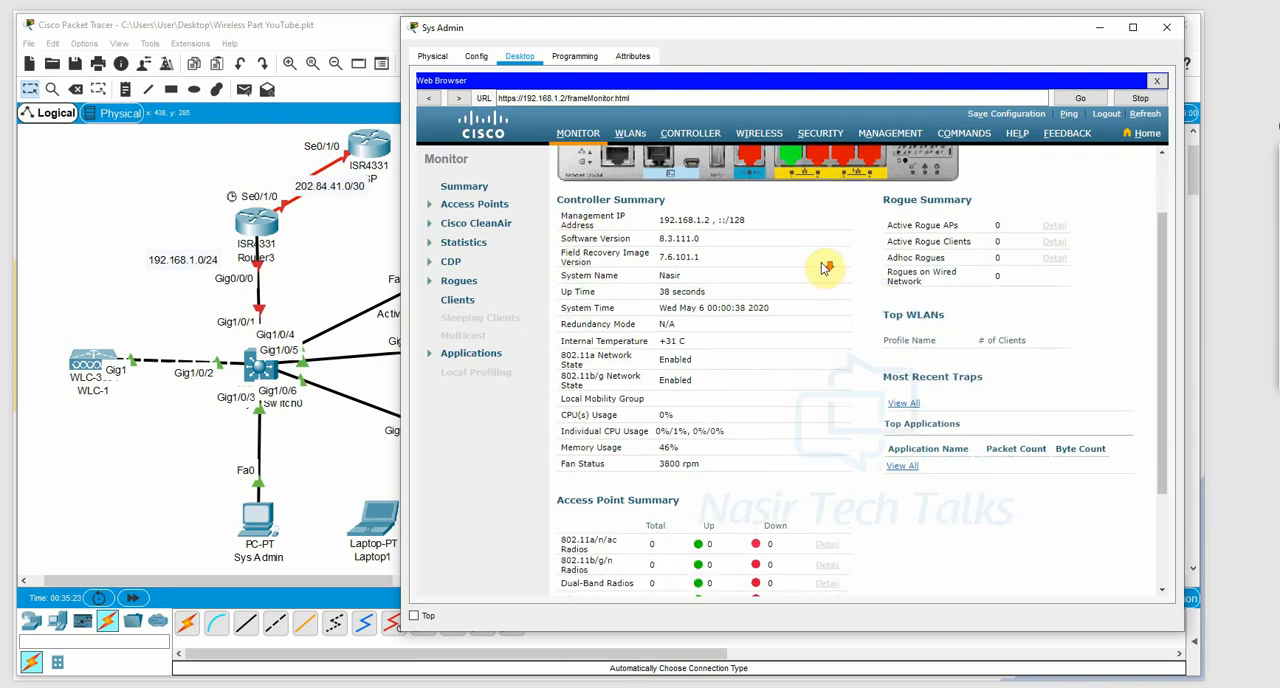
pyautogui.scroll(3, 810, 296)
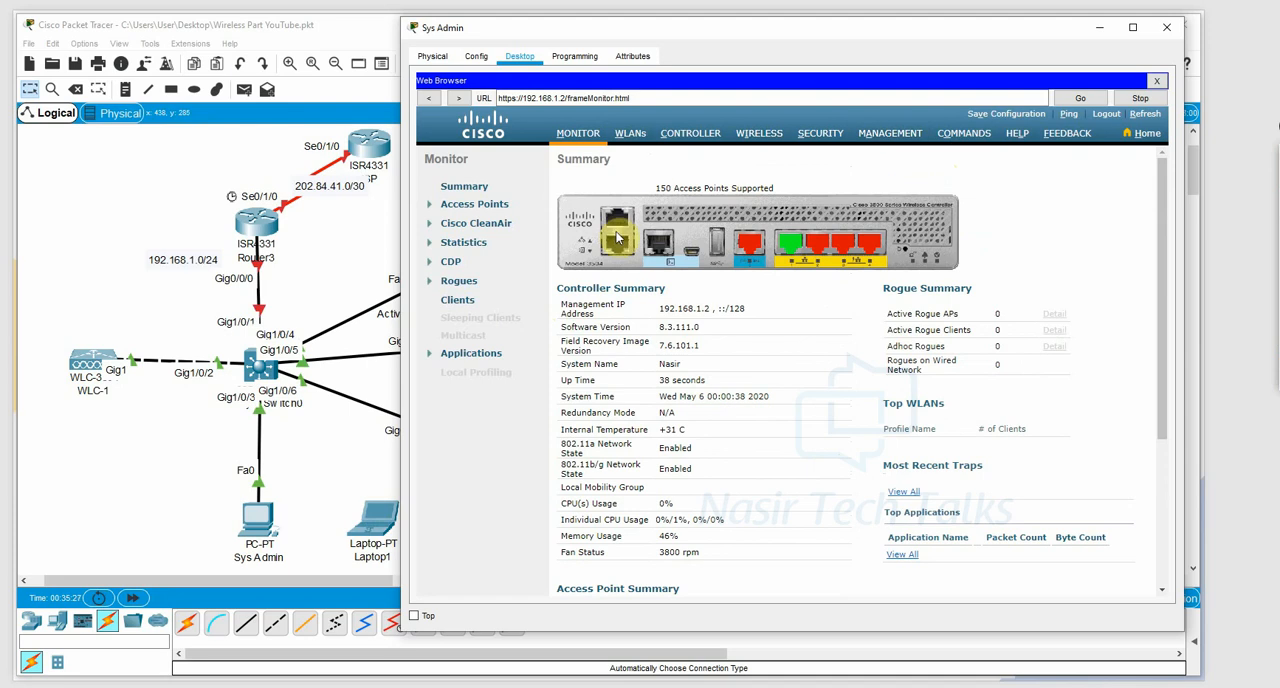
# Minimize the Sys Admin window and open the command line interface of Router3 in a widened window.
pyautogui.click(1100, 29)
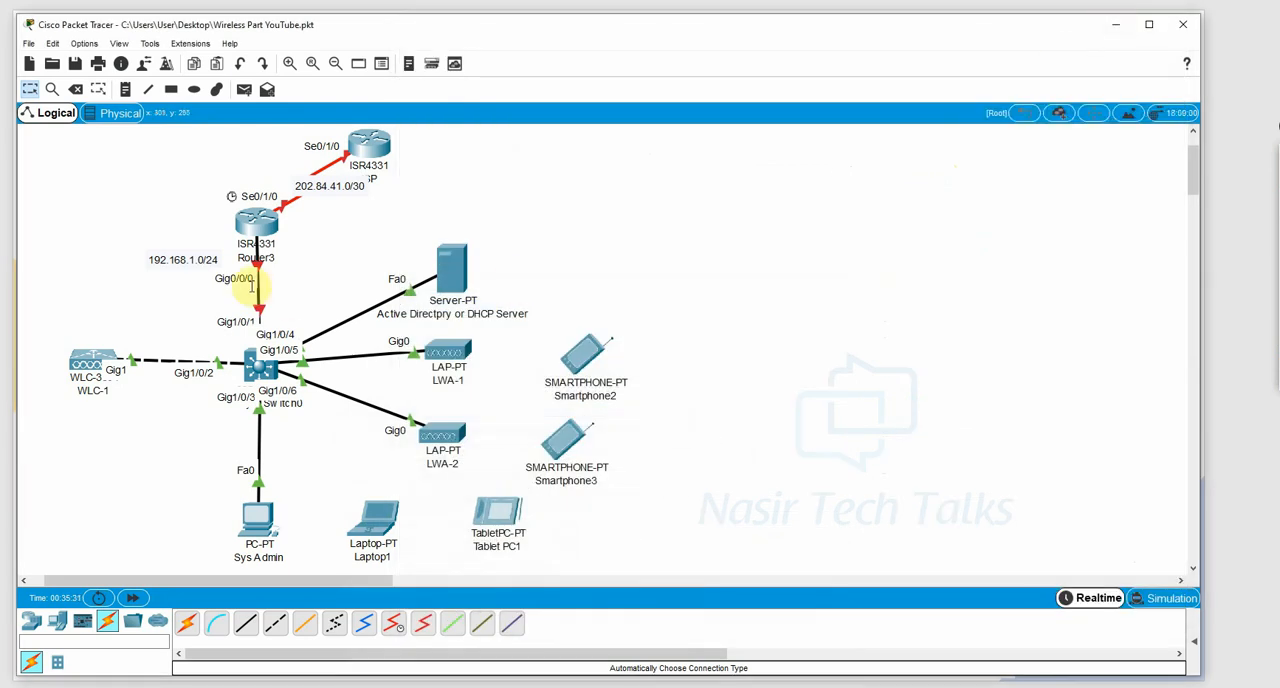
pyautogui.doubleClick(257, 228)
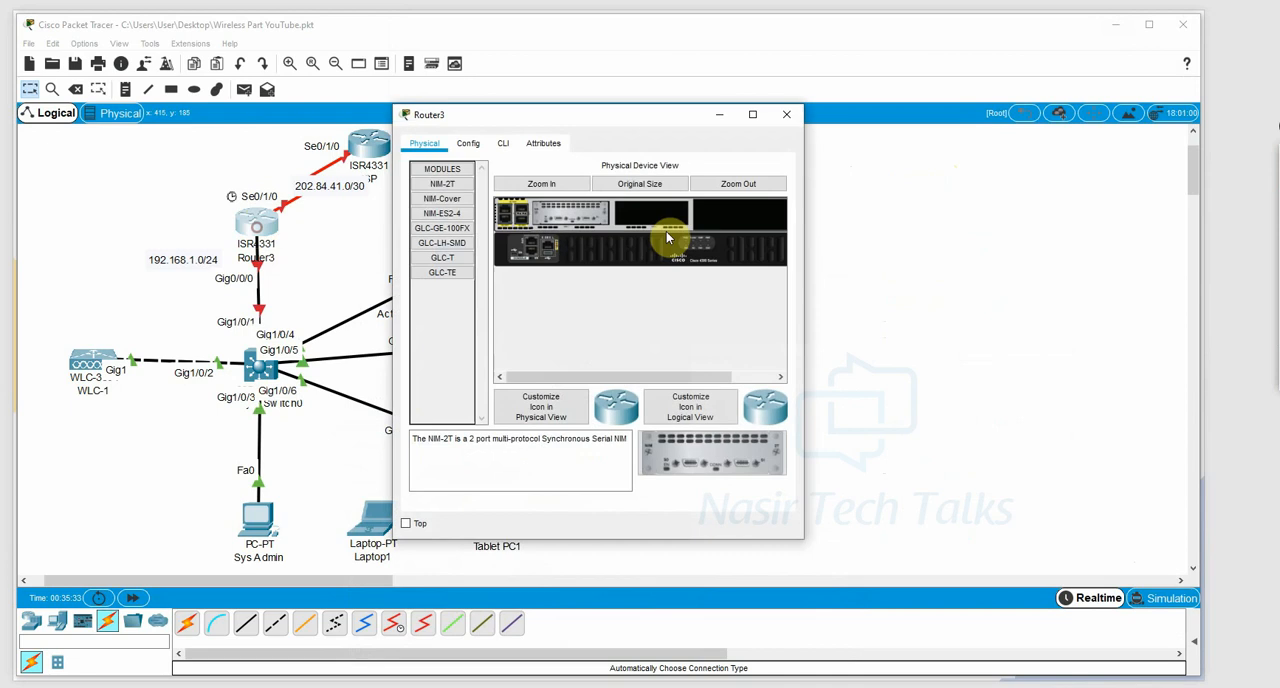
pyautogui.moveTo(806, 247); pyautogui.dragTo(955, 230)
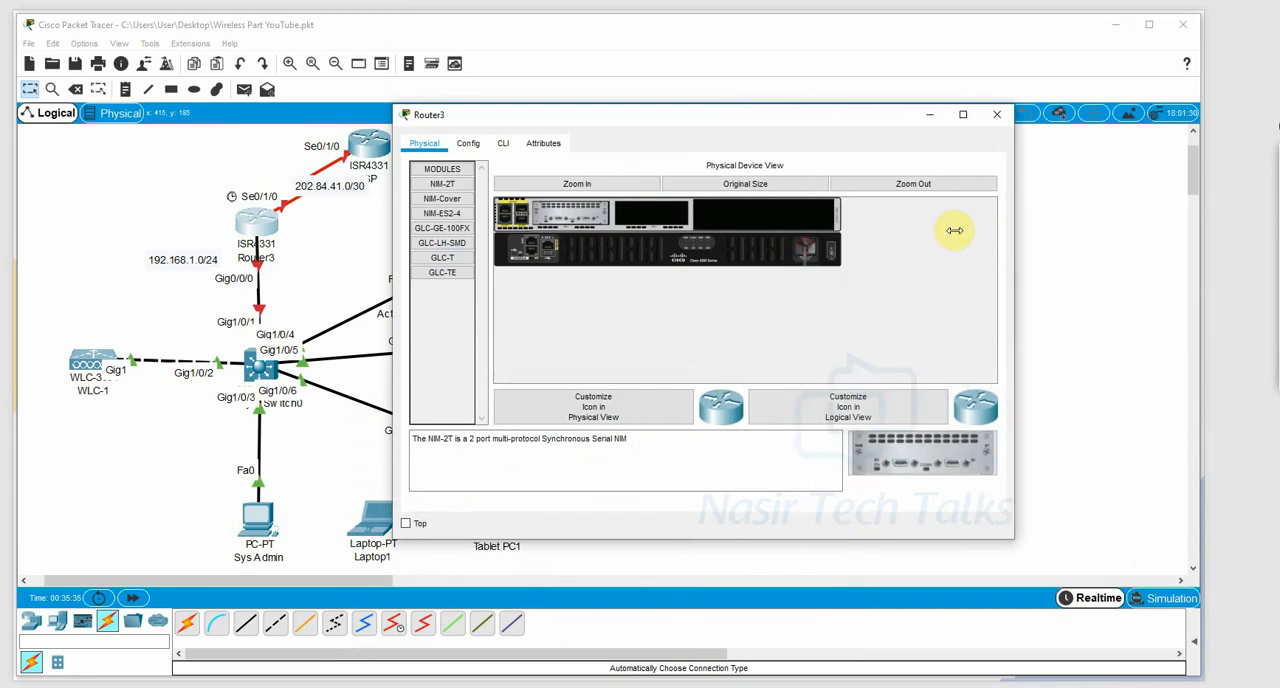
pyautogui.click(505, 145)
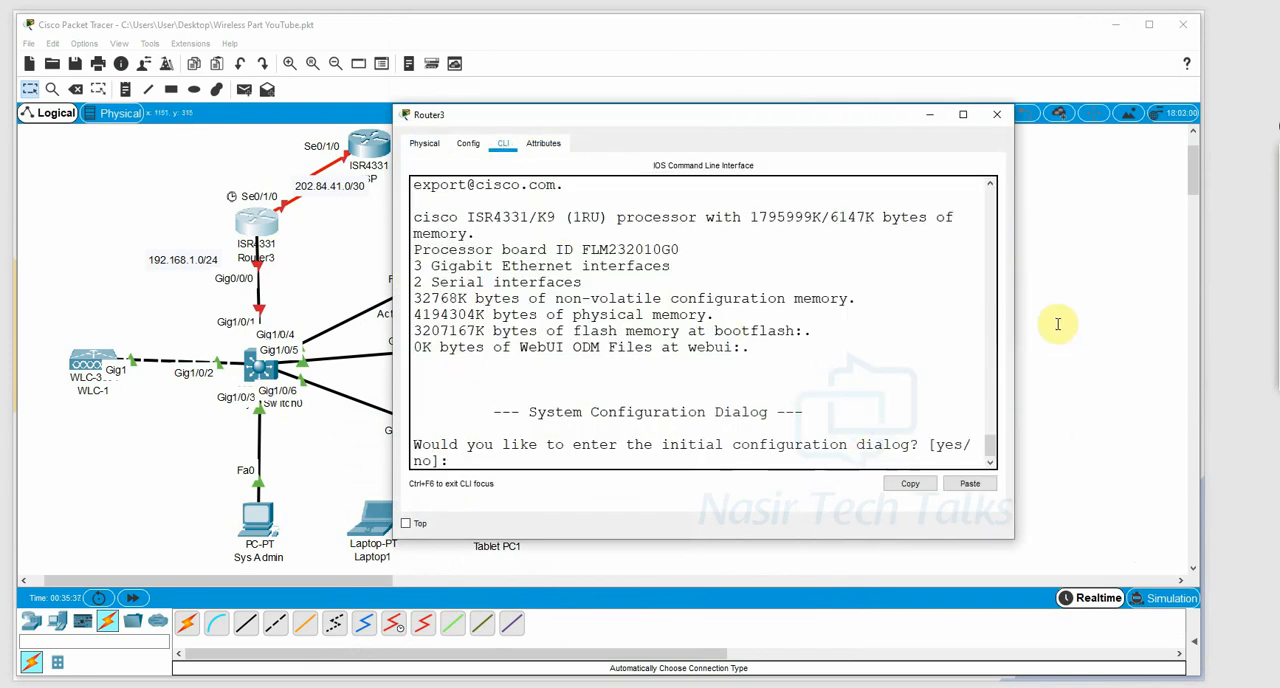
# Decline the initial configuration dialog on Router3 and enter global configuration mode.
pyautogui.moveTo(1013, 323); pyautogui.dragTo(1118, 323)
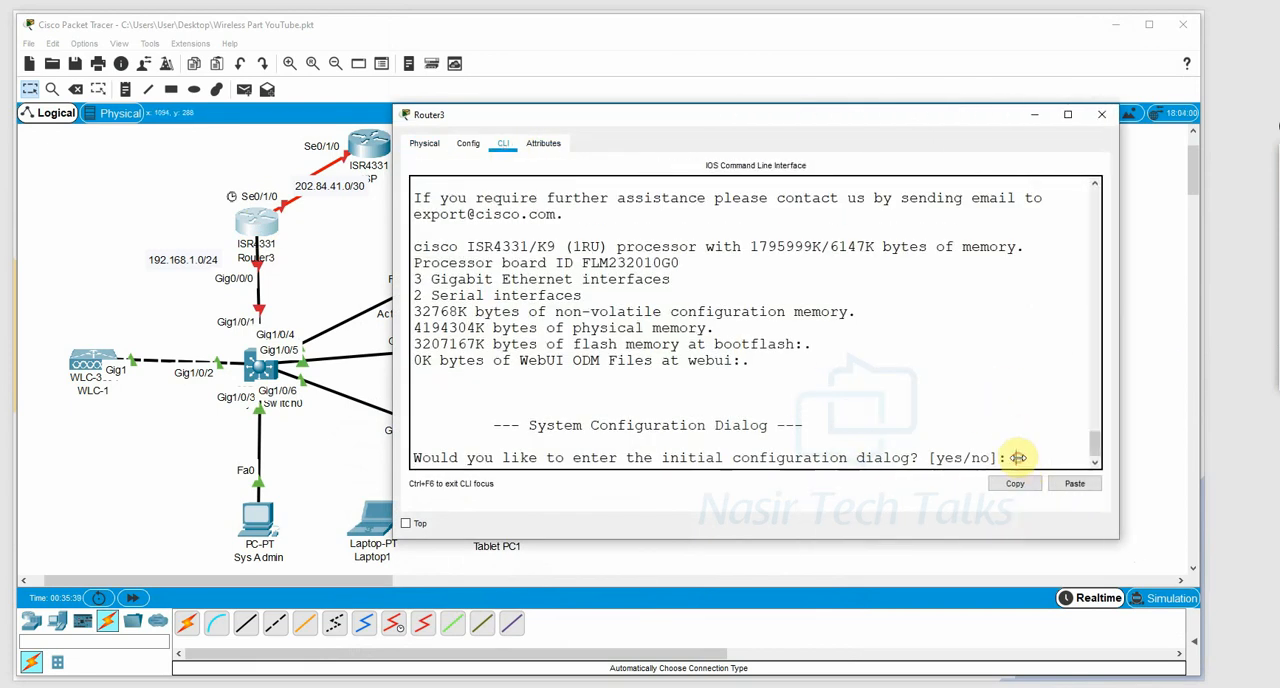
pyautogui.write('no')
pyautogui.press('Return')
pyautogui.press('Return')
pyautogui.press('Return')
pyautogui.press('Return')
pyautogui.write('en')
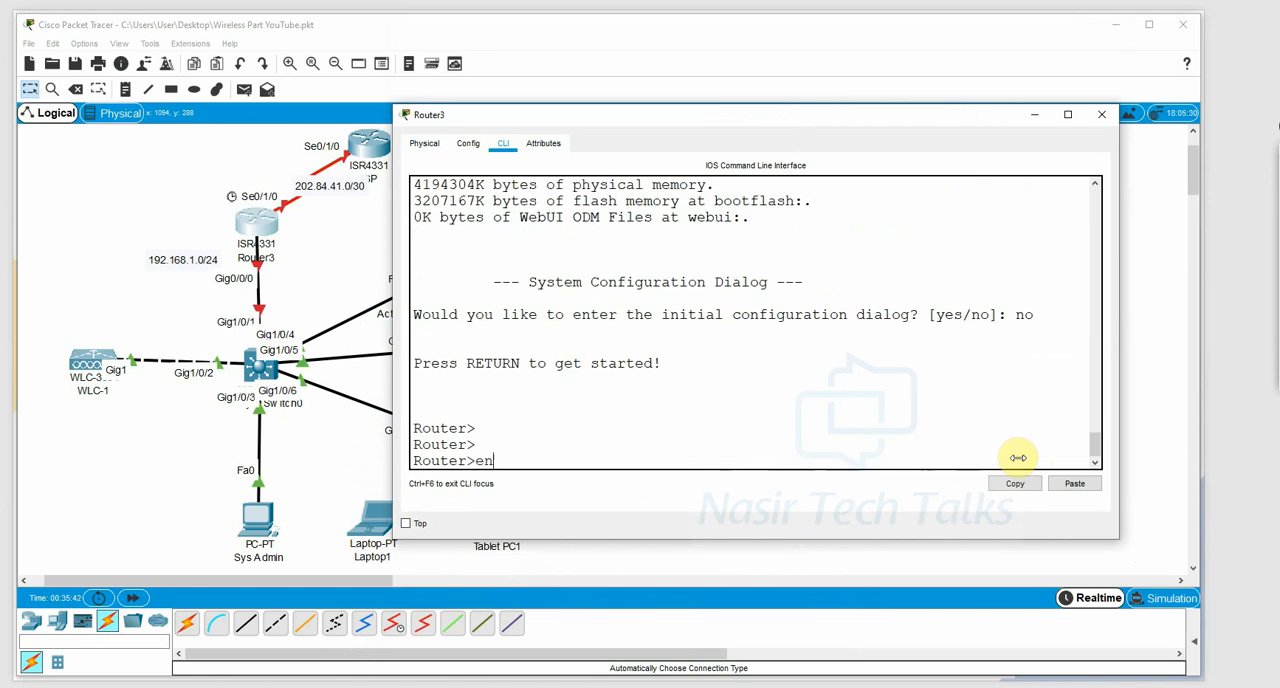
pyautogui.press('Return')
pyautogui.write('conf t')
pyautogui.press('Return')
pyautogui.press('Return')
pyautogui.press('Return')
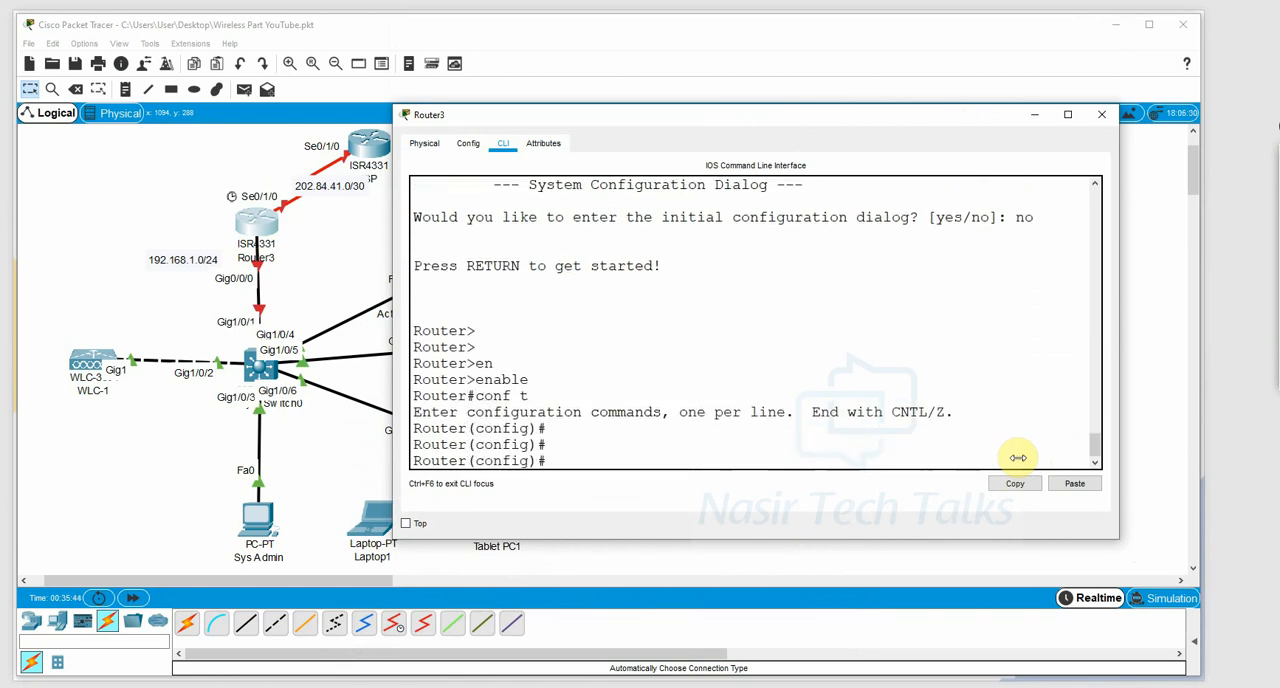
# Enable interface g0/0/0 on Router3 with no shutdown.
pyautogui.write('int g0/0/0')
pyautogui.press('Return')
pyautogui.write('no sh')
pyautogui.press('Tab')
pyautogui.press('Return')
pyautogui.press('Return')
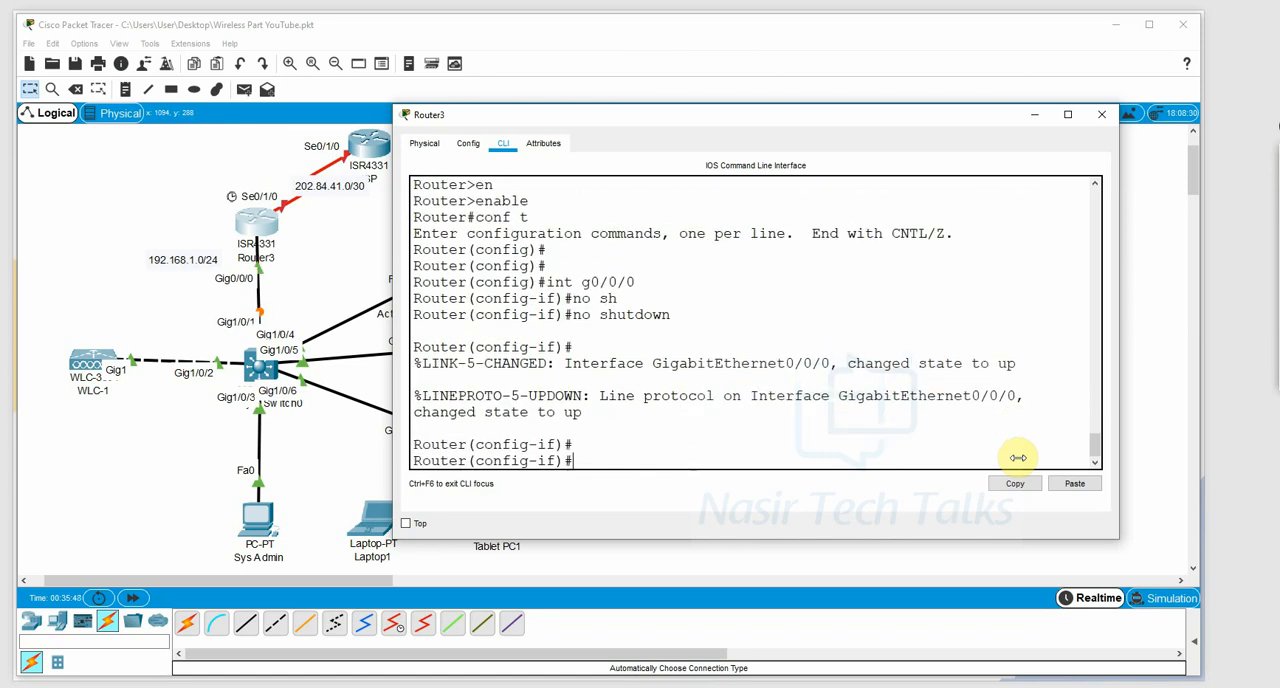
# Assign IP address 192.168.1.1 with mask 255.255.255.0 to Router3's g0/0/0 interface.
pyautogui.write('ip ad')
pyautogui.press('Tab')
pyautogui.write('1')
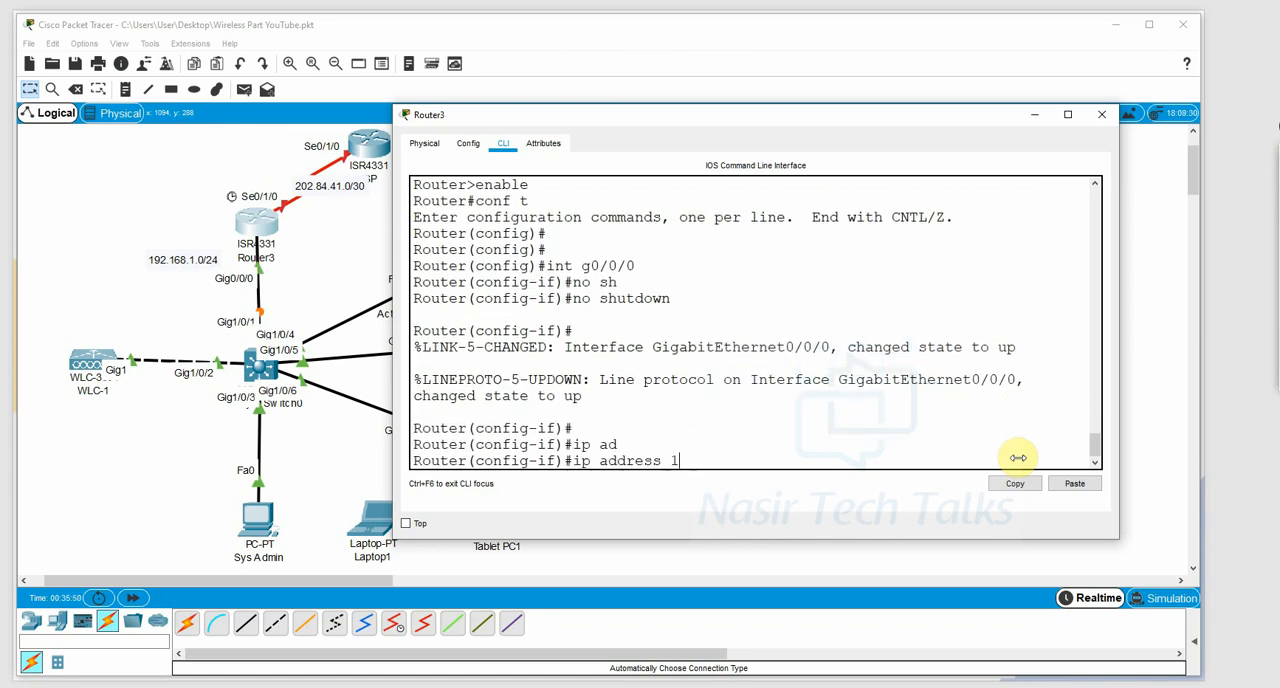
pyautogui.write('92.168.1.1 255.255')
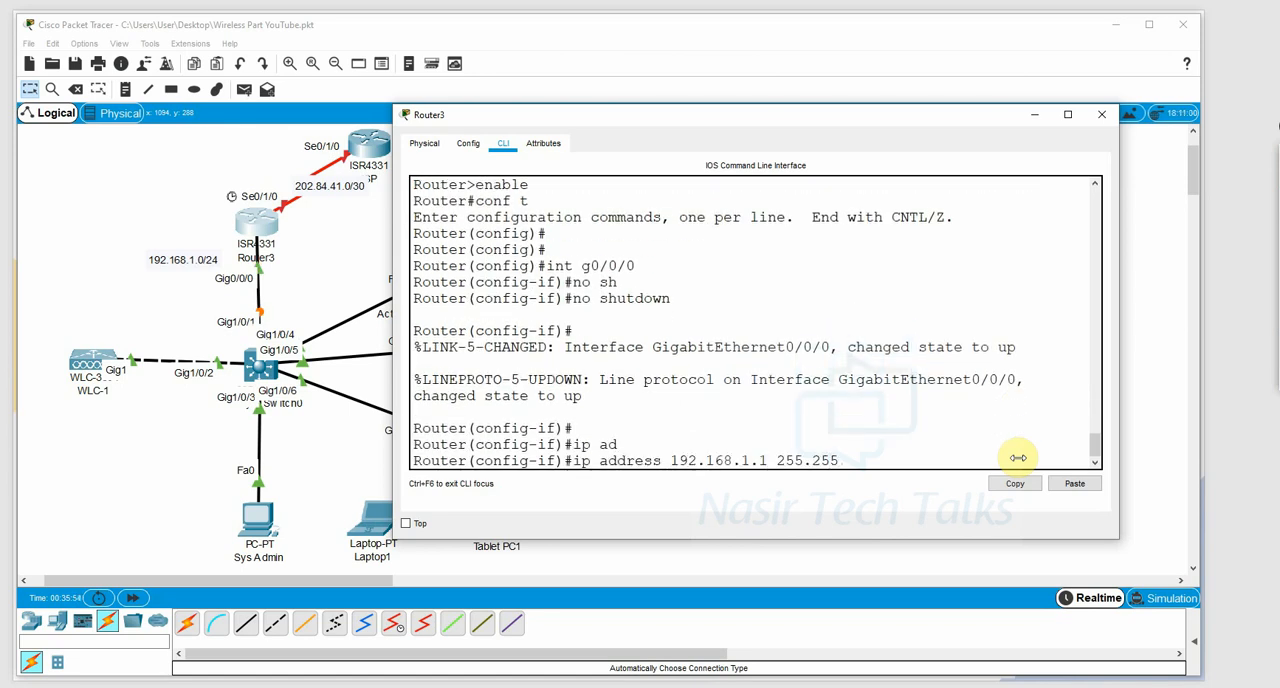
pyautogui.write('.255.0')
pyautogui.press('Return')
# Enable serial interface s0/1/0 on Router3 with no shutdown.
pyautogui.write('int s0/')
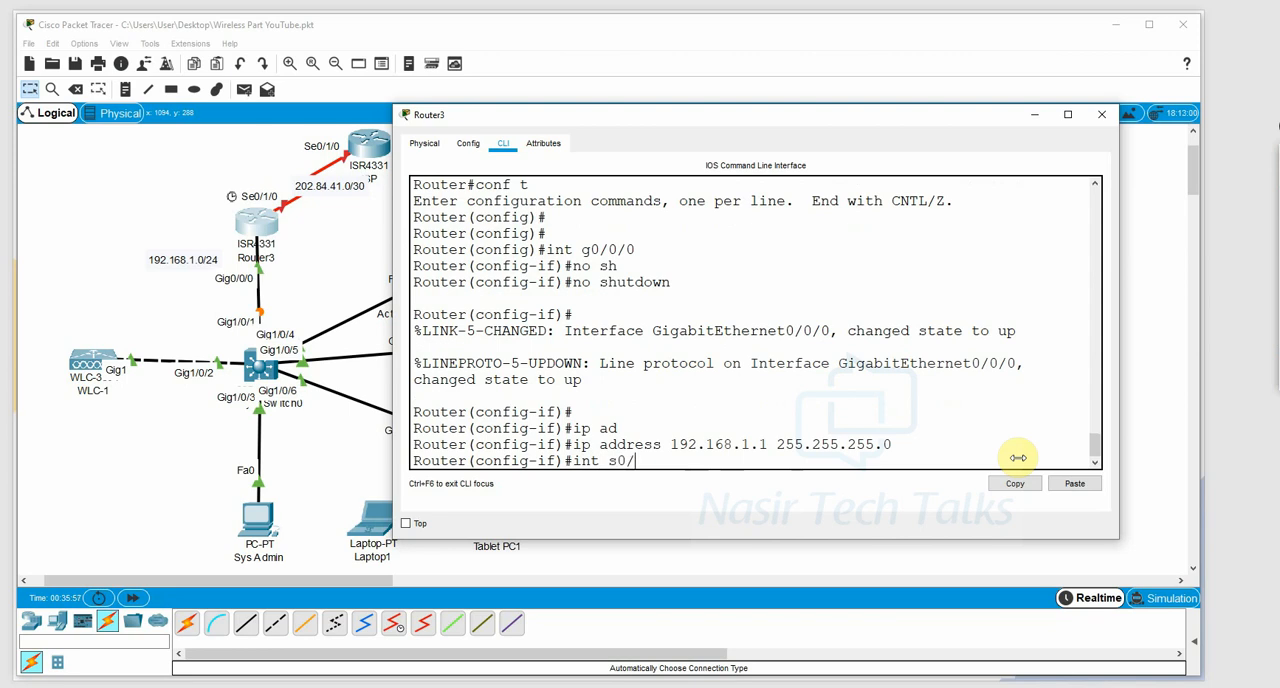
pyautogui.write('1/0')
pyautogui.press('Return')
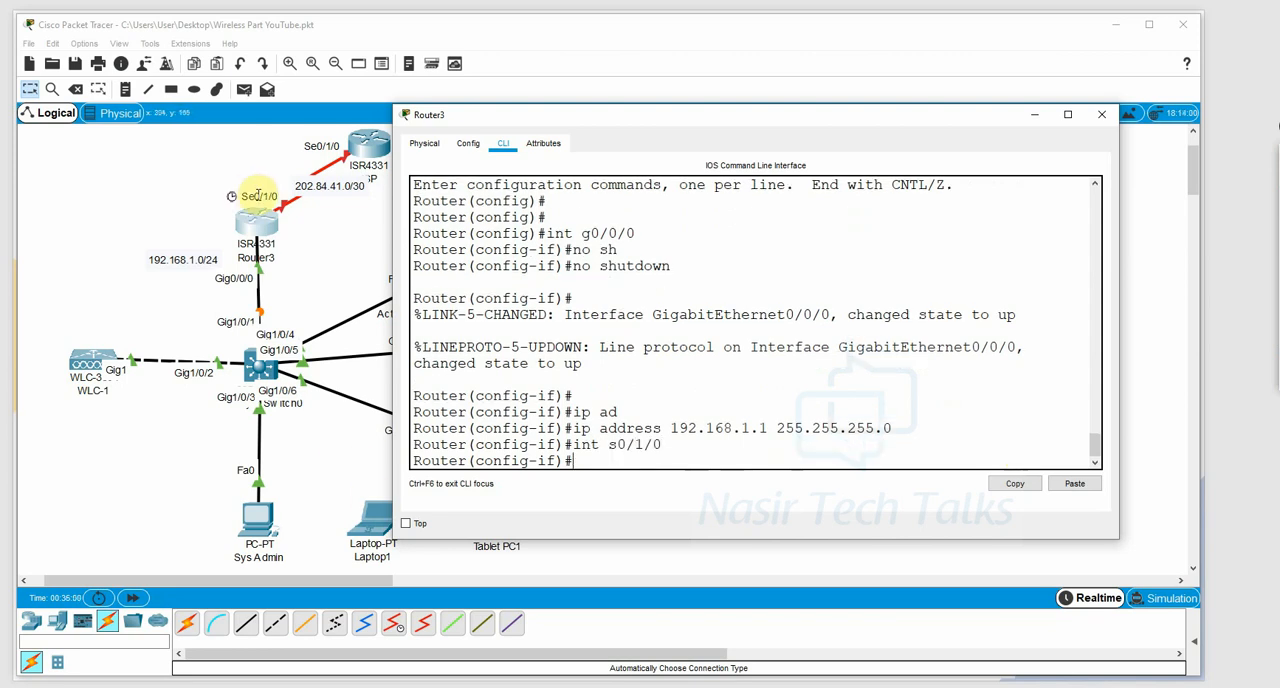
pyautogui.write('no ')
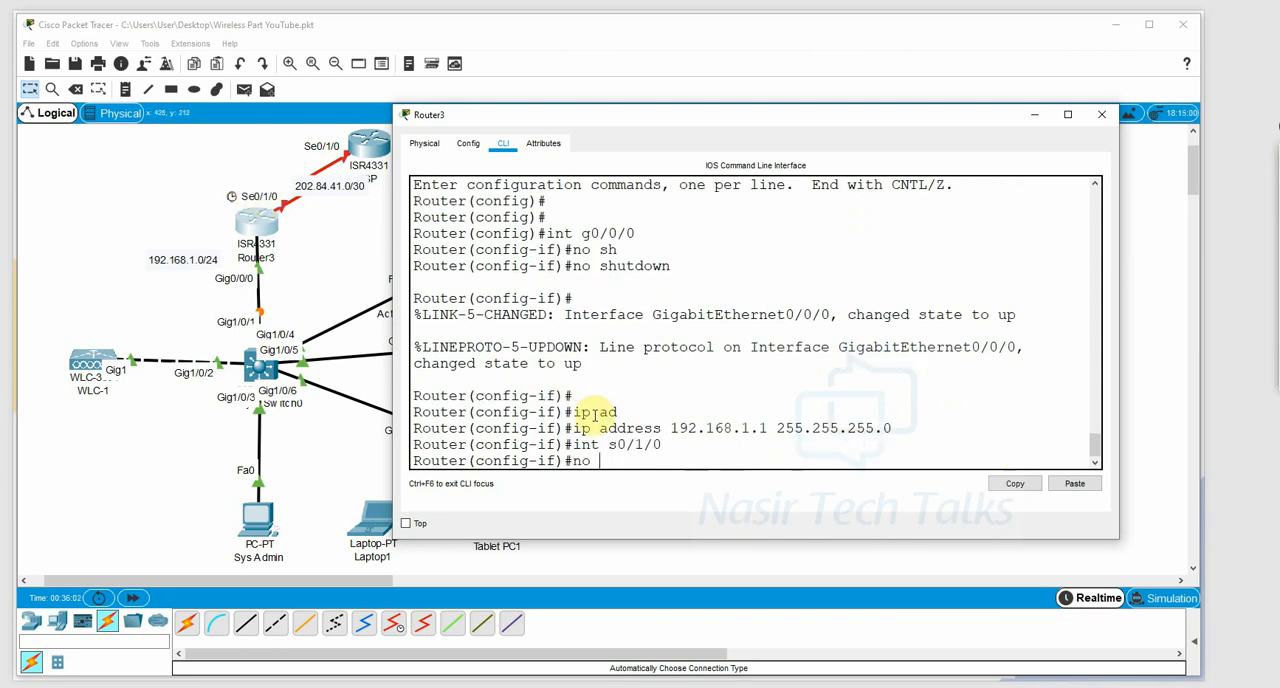
pyautogui.write('sh')
pyautogui.press('Tab')
pyautogui.press('Return')
# Set the clock rate of Router3's s0/1/0 interface to 64000.
pyautogui.press('Return')
pyautogui.write('cl')
pyautogui.press('Tab')
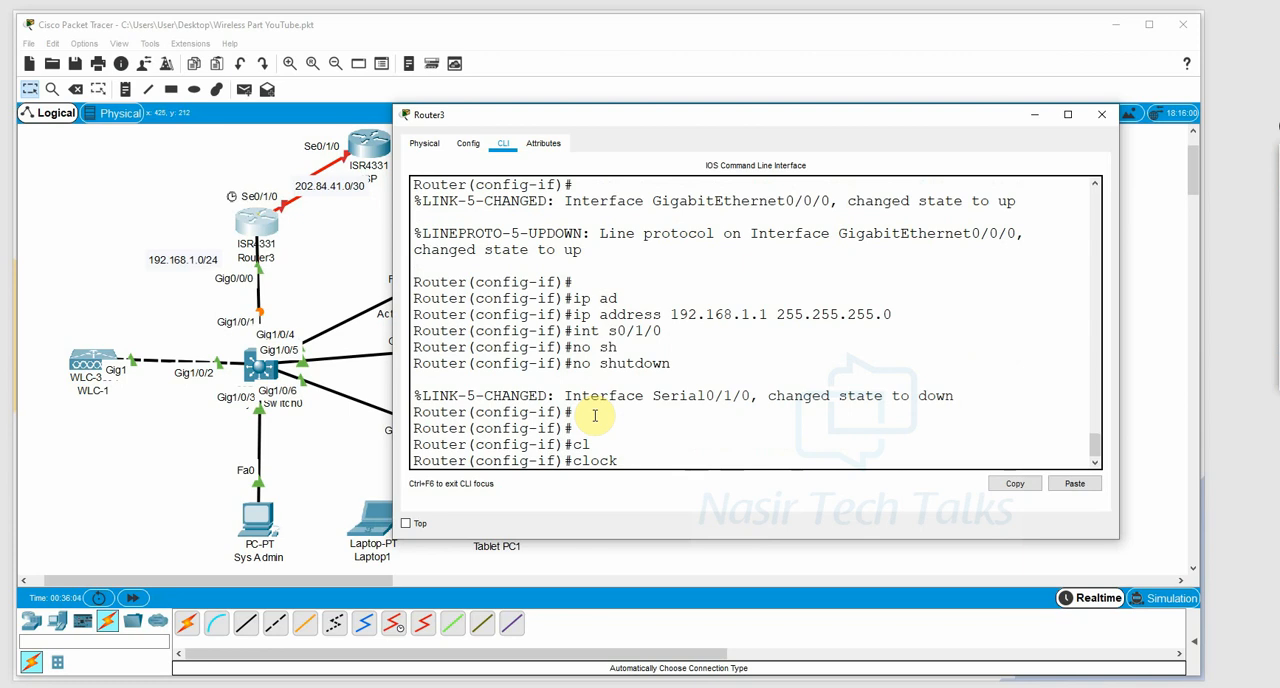
pyautogui.write('r')
pyautogui.press('Tab')
pyautogui.write('64000')
pyautogui.press('Return')
# Assign IP address 202.84.41.1 with mask 255.255.255.252 to Router3's s0/1/0 interface.
pyautogui.write('ig-if)#i')
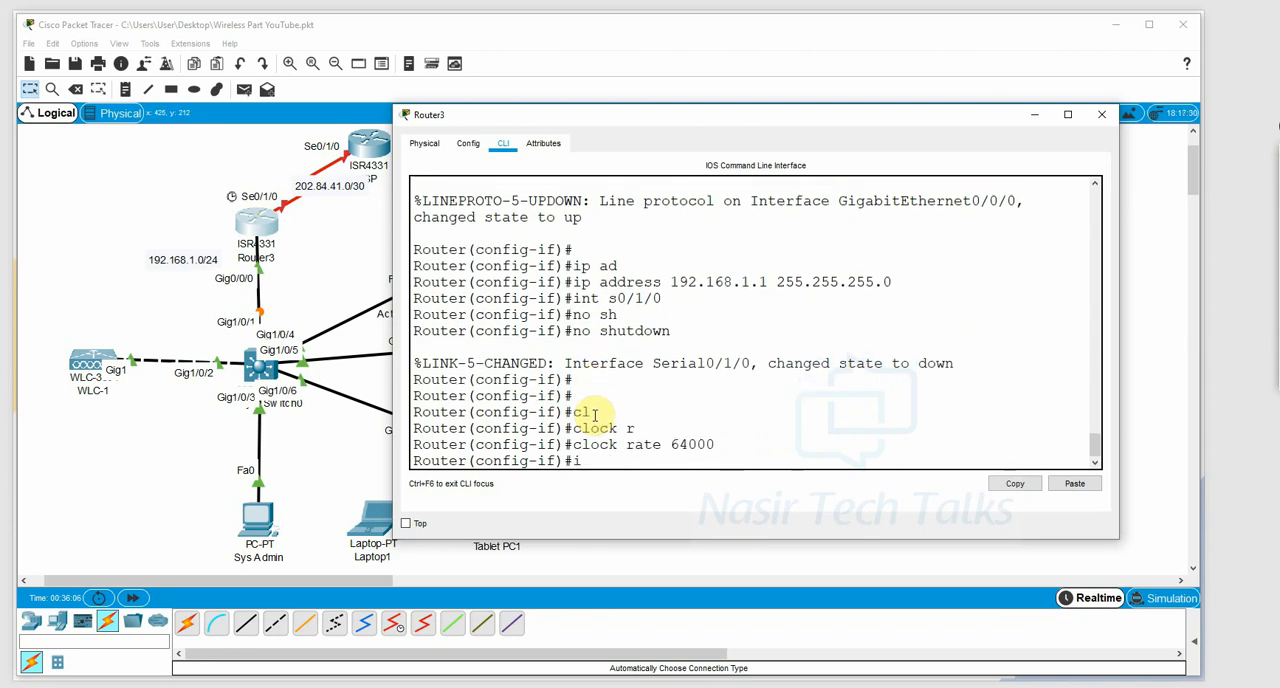
pyautogui.write('p ad')
pyautogui.press('Tab')
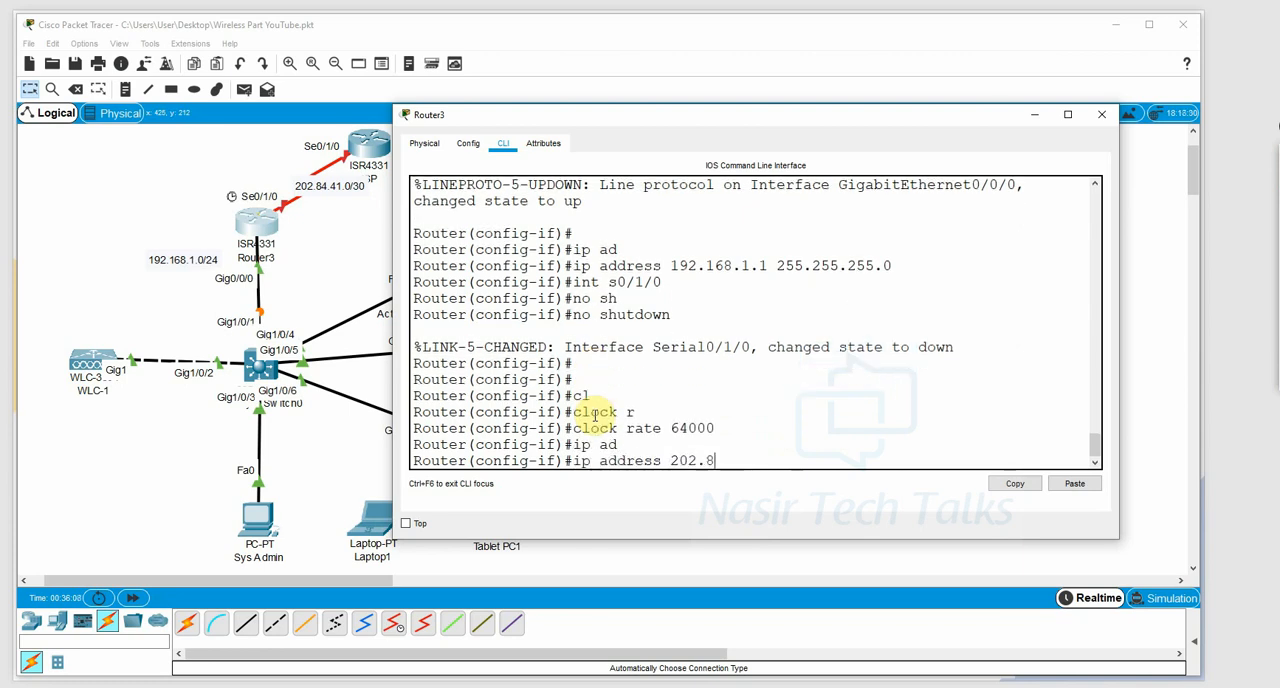
pyautogui.write('202.84.41.1 255.255.255.252')
pyautogui.press('Return')
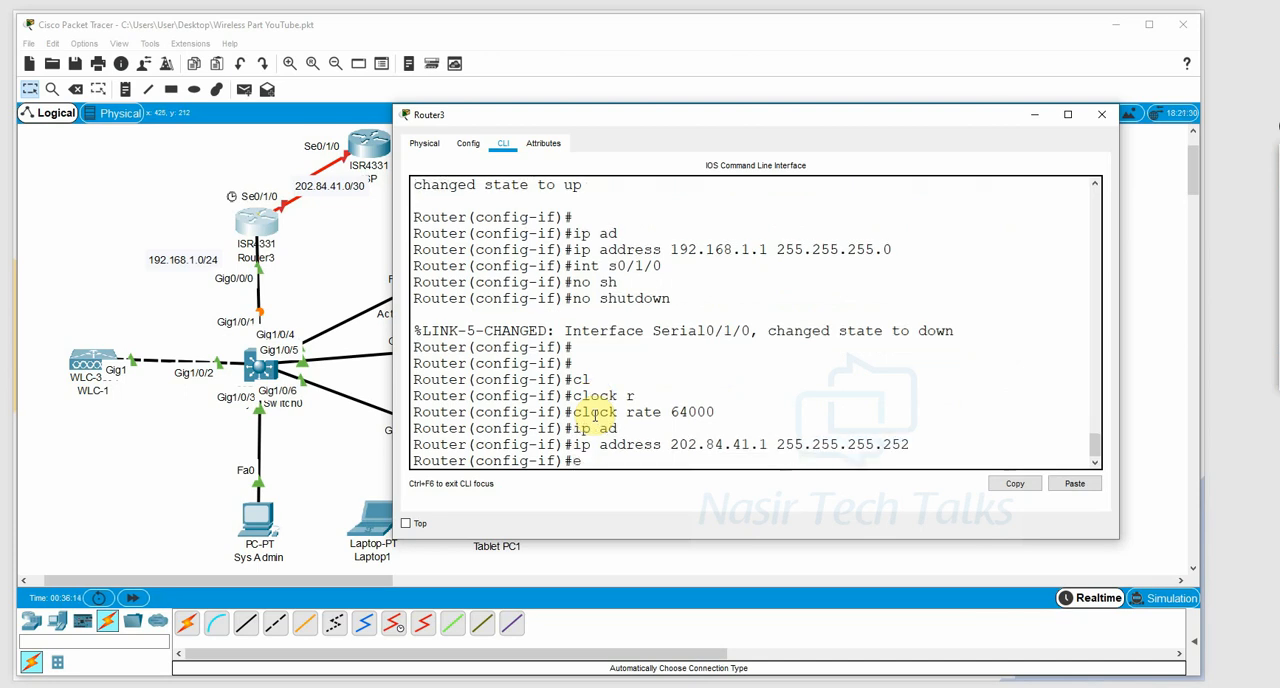
# Add a default route on Router3 (0.0.0.0 0.0.0.0) via 202.84.41.2 and close its window.
pyautogui.write('exit')
pyautogui.press('Return')
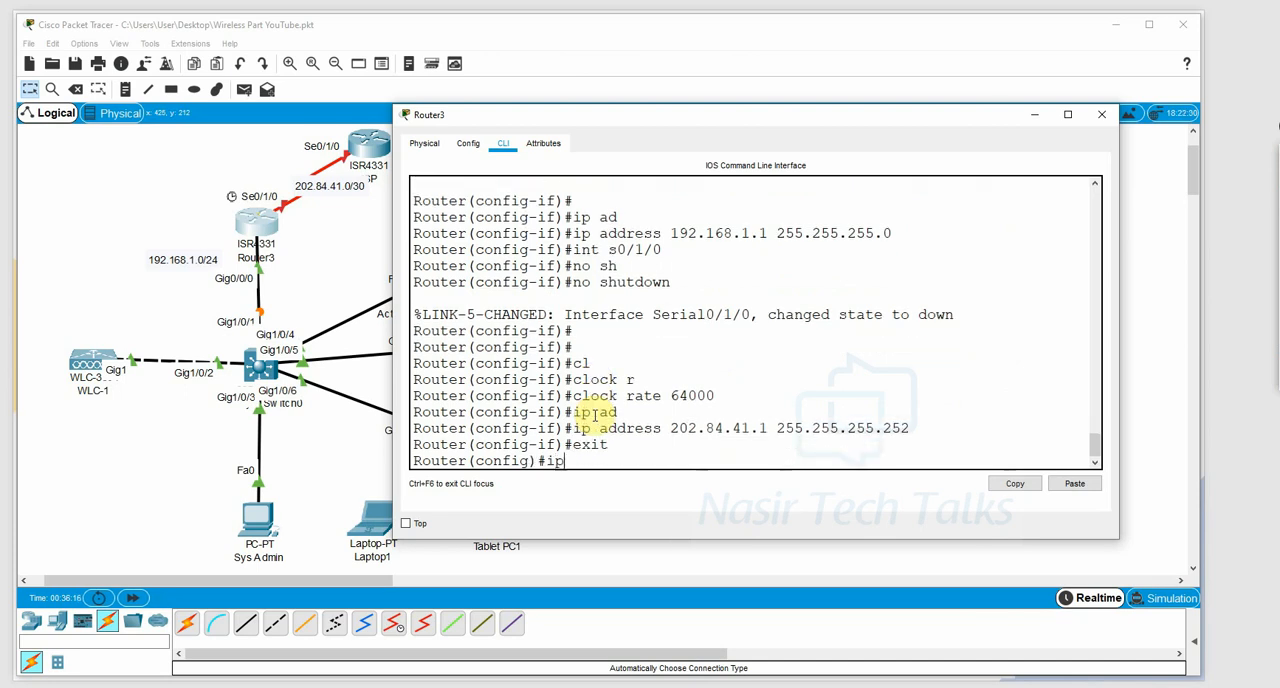
pyautogui.write('ip rou')
pyautogui.press('Tab')
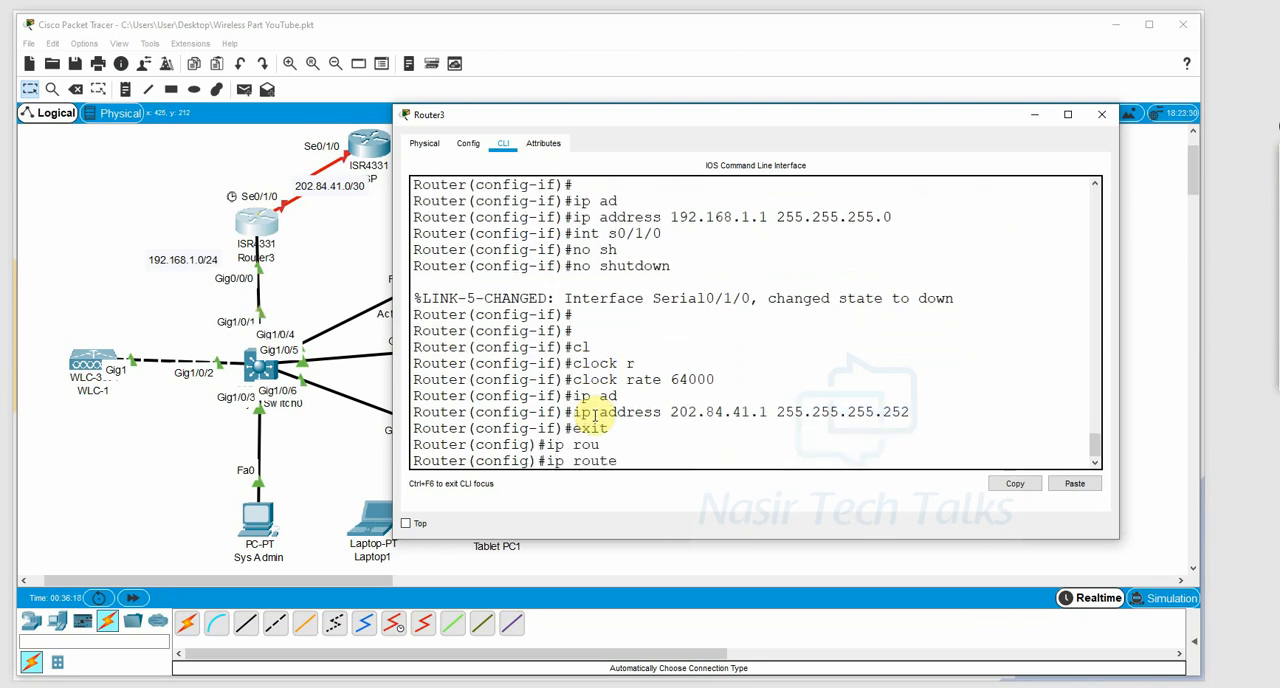
pyautogui.write('0.0.0.0 0.0.0.0 202.84.41.2')
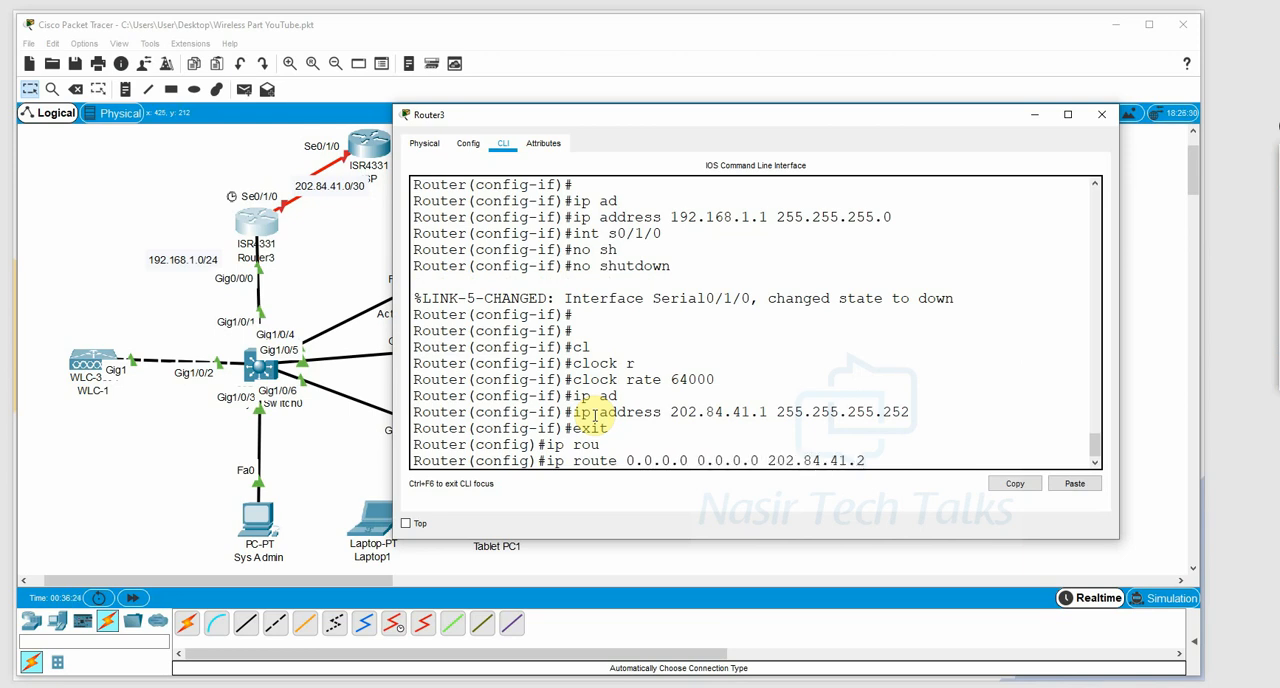
pyautogui.press('Return')
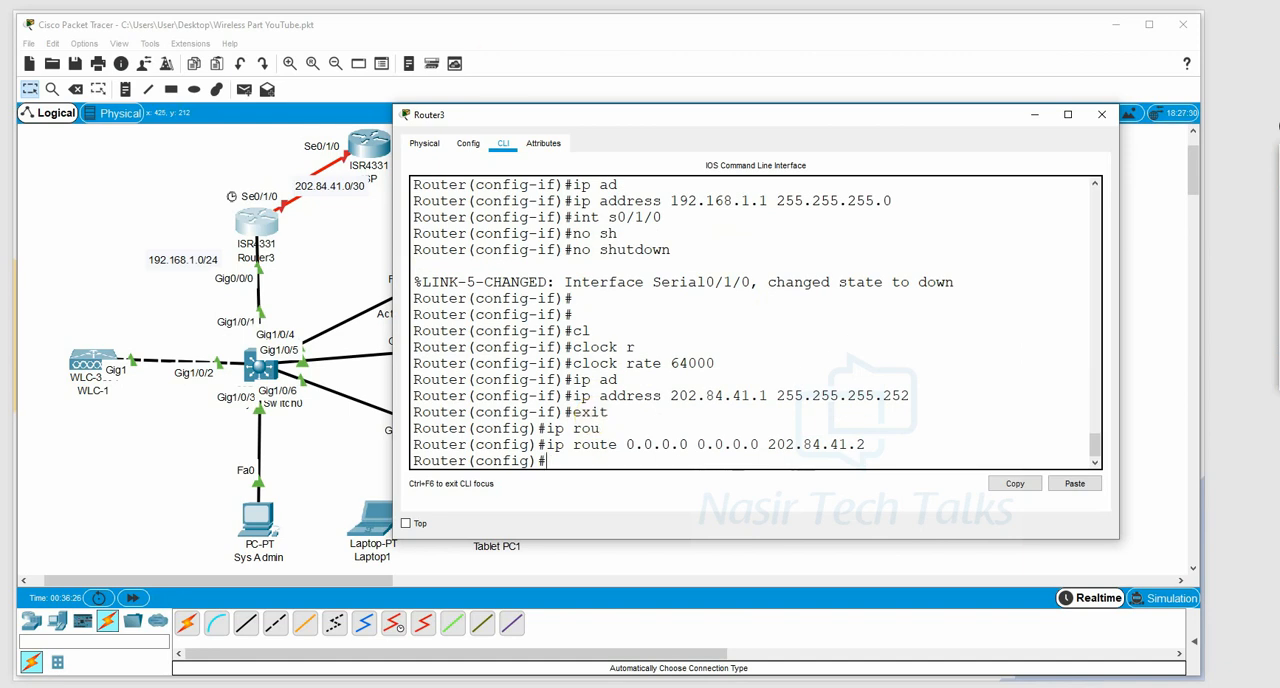
pyautogui.click(1101, 114)
# Open the ISP router's command line interface in a widened window moved clear of the topology.
pyautogui.click(370, 145)
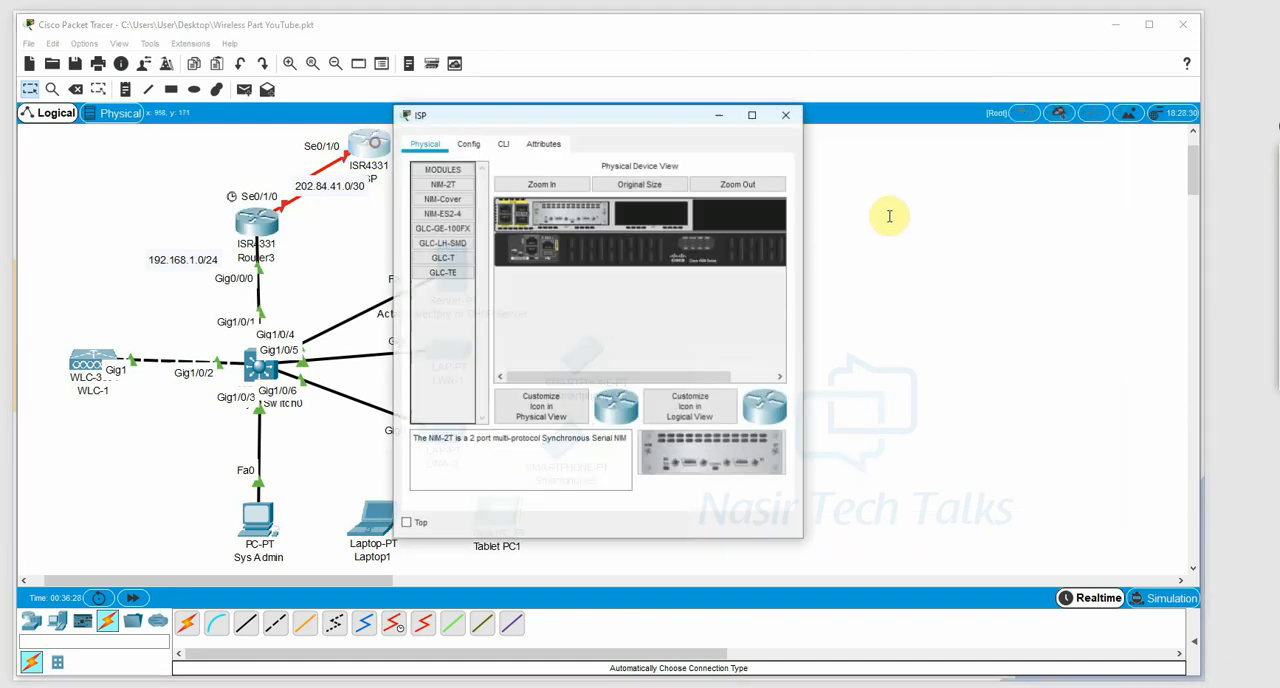
pyautogui.moveTo(803, 217); pyautogui.dragTo(997, 214)
pyautogui.click(506, 143)
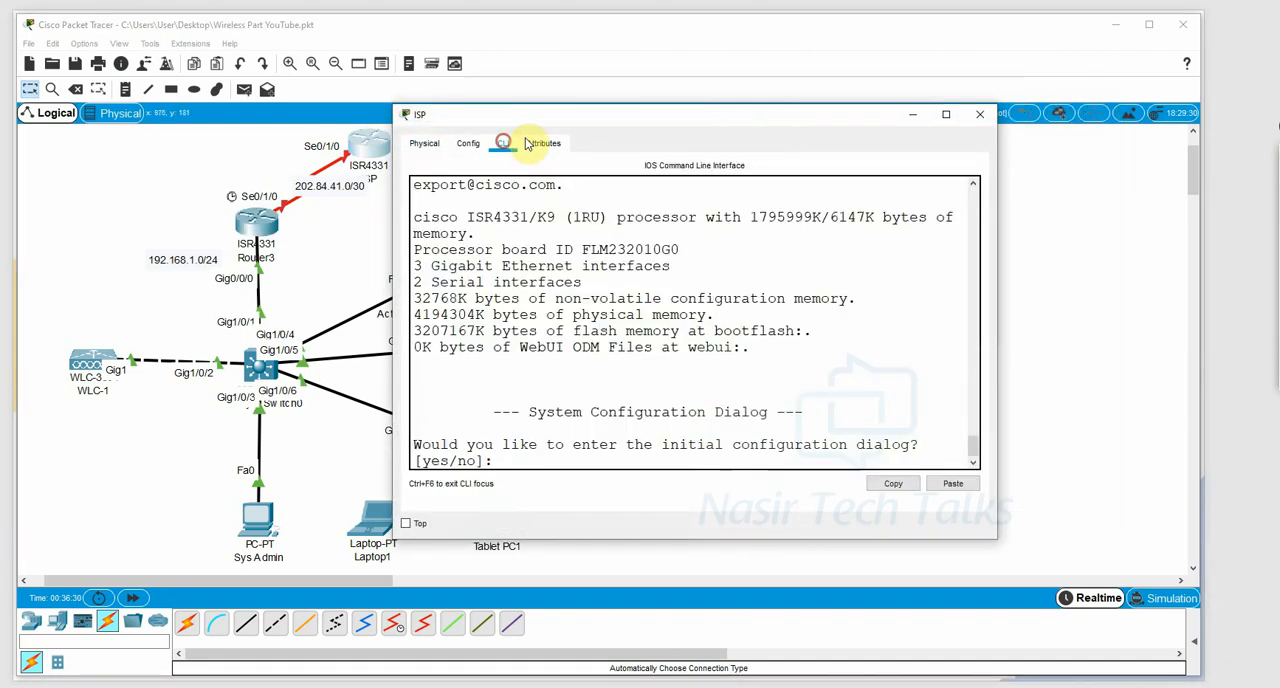
pyautogui.moveTo(586, 114); pyautogui.dragTo(701, 96)
# Decline the initial configuration dialog on the ISP router and enter global configuration mode.
pyautogui.write('no')
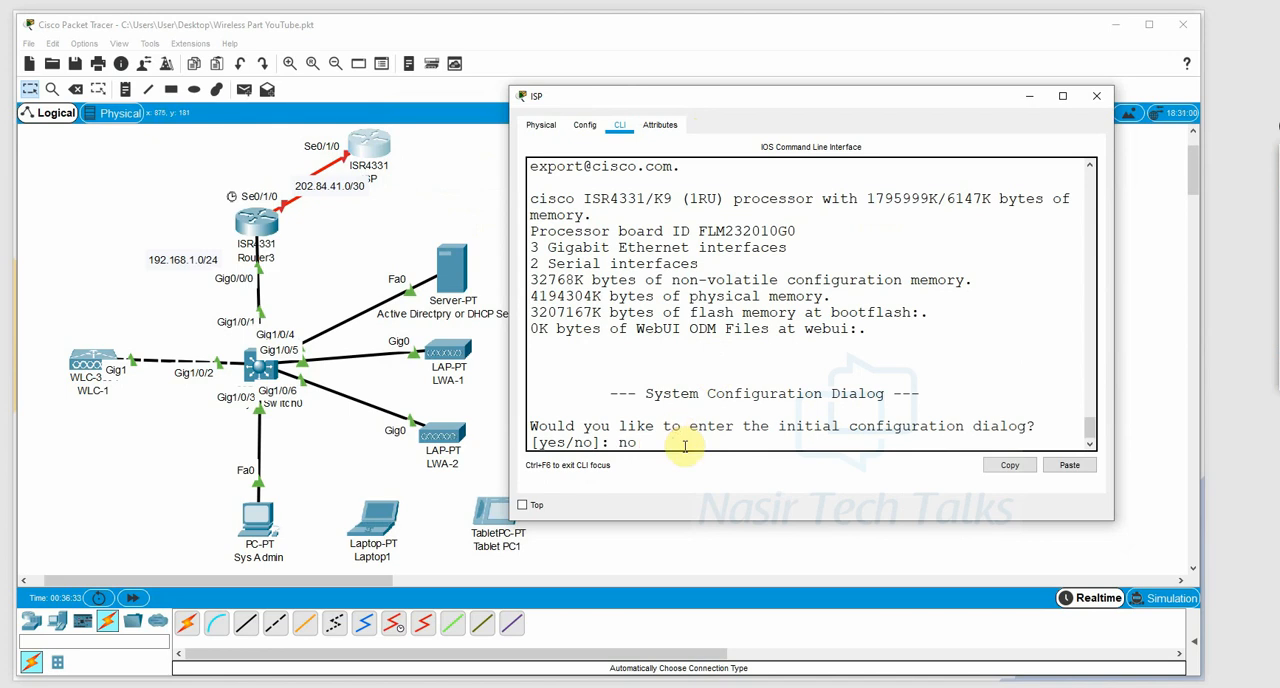
pyautogui.press('Return')
pyautogui.press('Return')
pyautogui.write('en')
pyautogui.press('Tab')
pyautogui.press('Return')
pyautogui.write('conf')
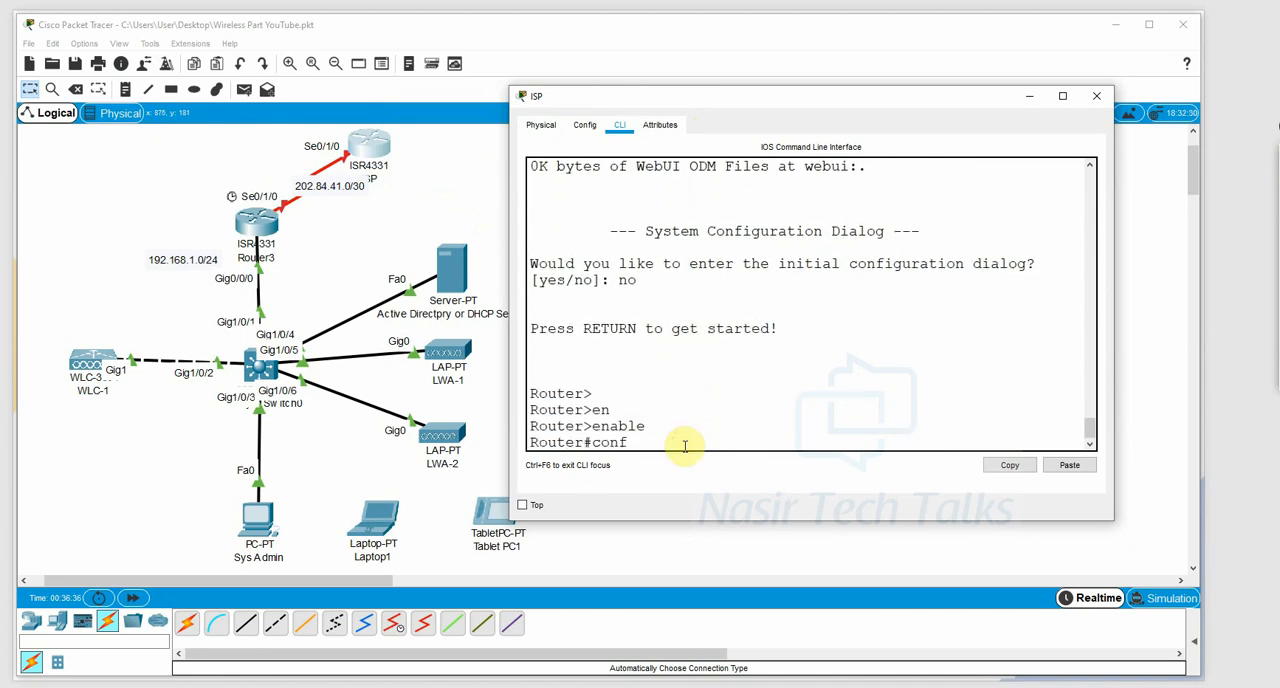
pyautogui.write(' t')
pyautogui.press('Return')
pyautogui.press('Return')
pyautogui.press('Return')
# Enable serial interface s0/1/0 on the ISP router with no shutdown.
pyautogui.write('int')
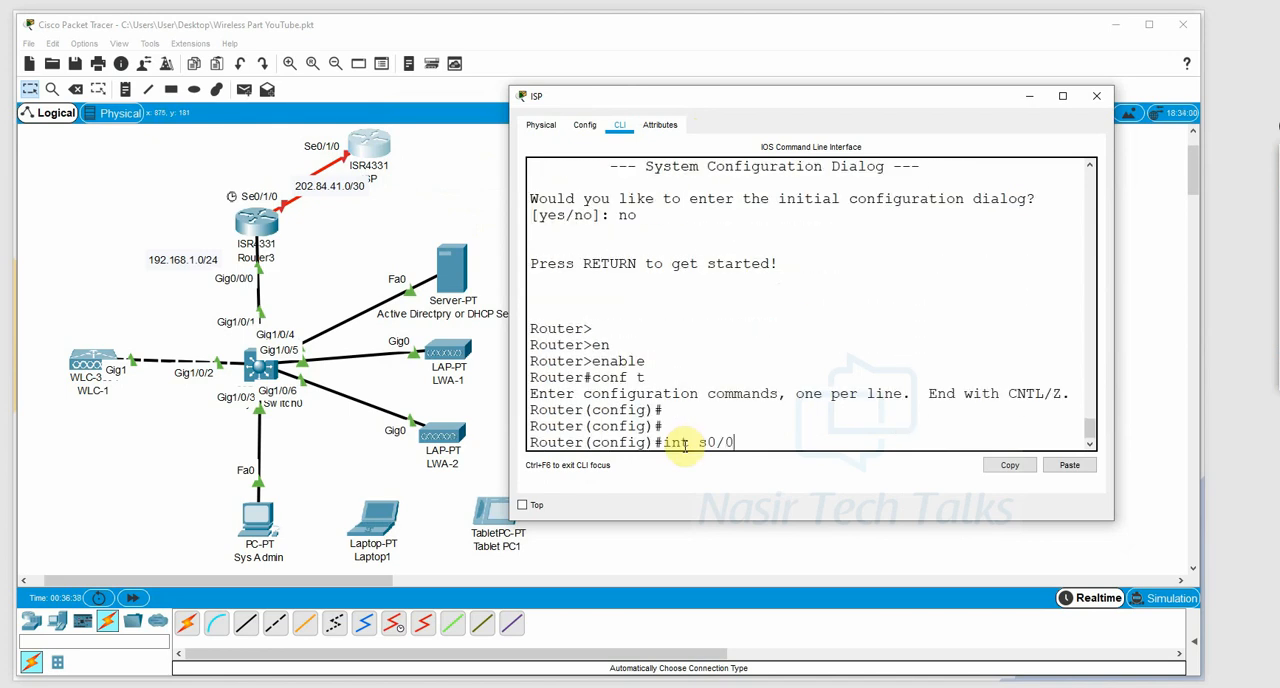
pyautogui.write(' s0/1/0')
pyautogui.press('Return')
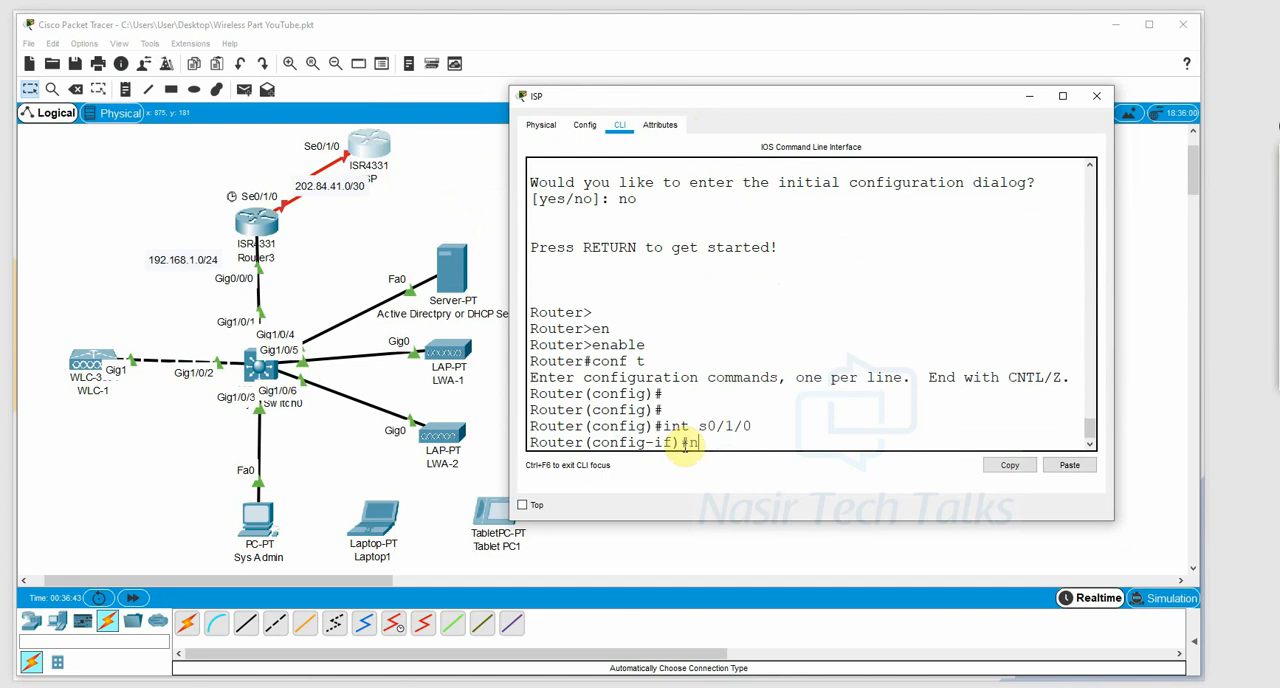
pyautogui.write('no sh')
pyautogui.press('Tab')
pyautogui.press('Return')
pyautogui.press('Return')
# Assign IP address 202.84.41.2 with mask 255.255.255.252 to the ISP router's s0/1/0 interface.
pyautogui.write('ip ad')
pyautogui.press('Tab')
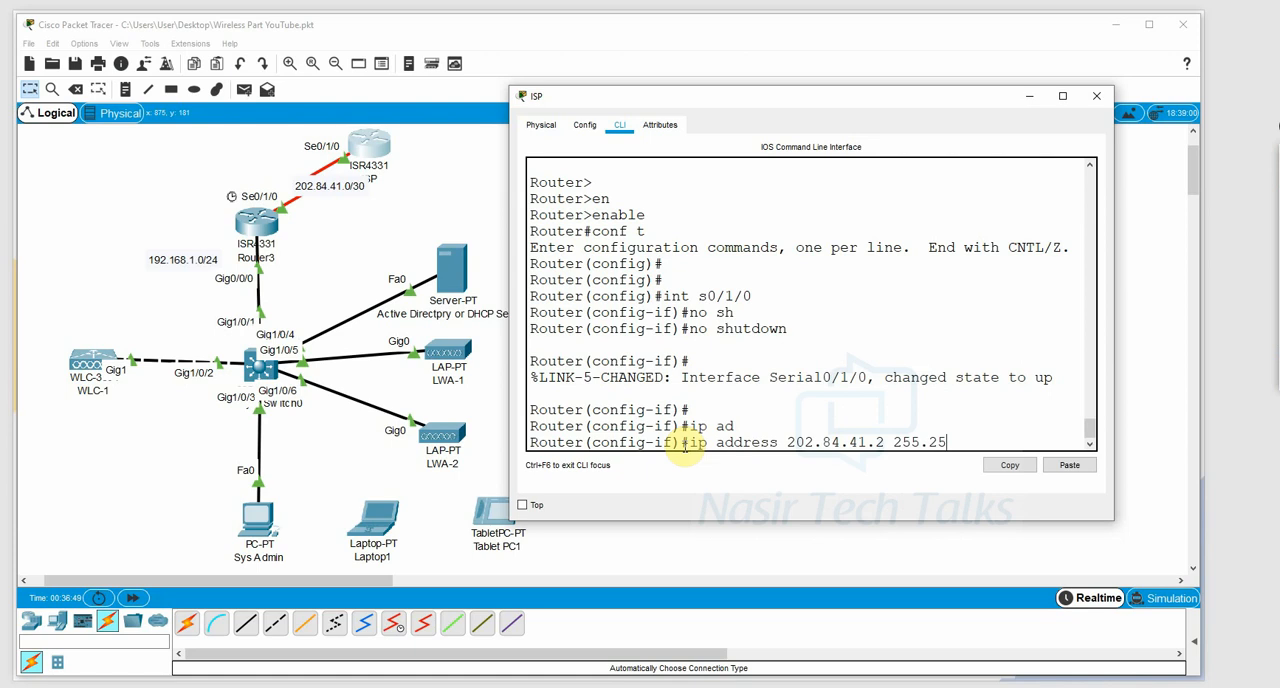
pyautogui.write('202.84.41.2 255.255.255.252')
pyautogui.press('Return')
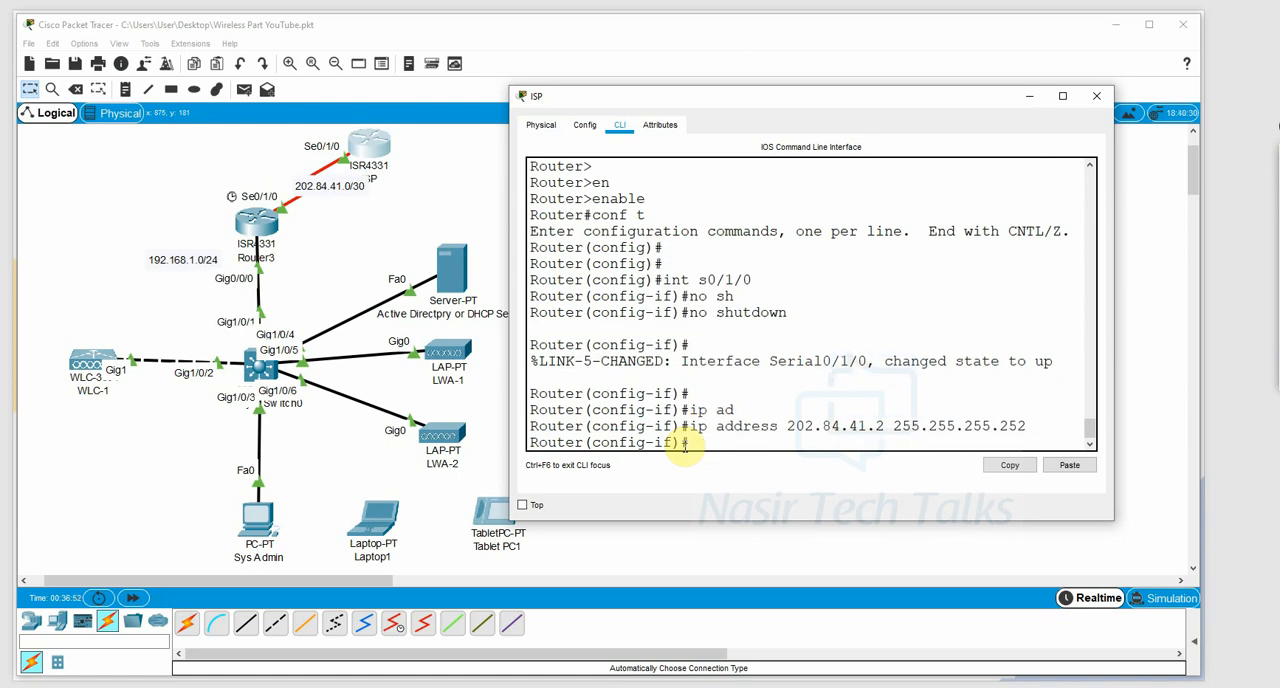
# Add a default route on the ISP router (0.0.0.0 0.0.0.0) via 202.84.41.1 and close its window.
pyautogui.write('exit')
pyautogui.press('Return')
pyautogui.press('Return')
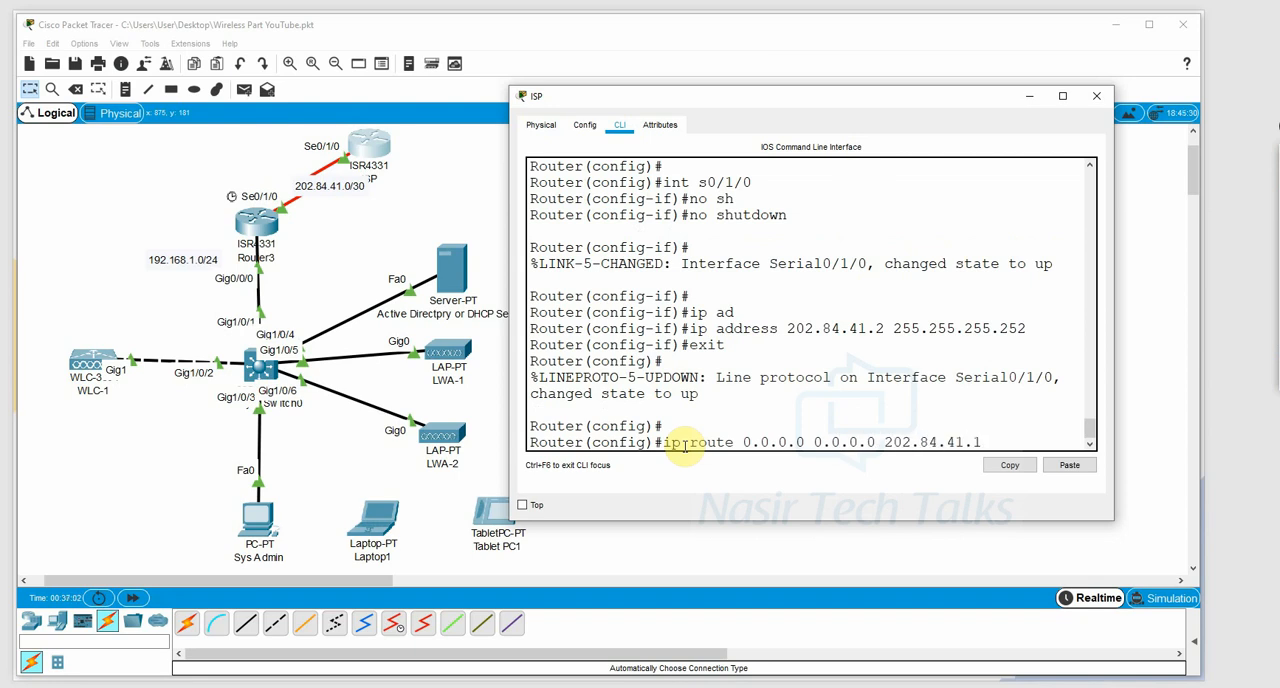
pyautogui.press('Return')
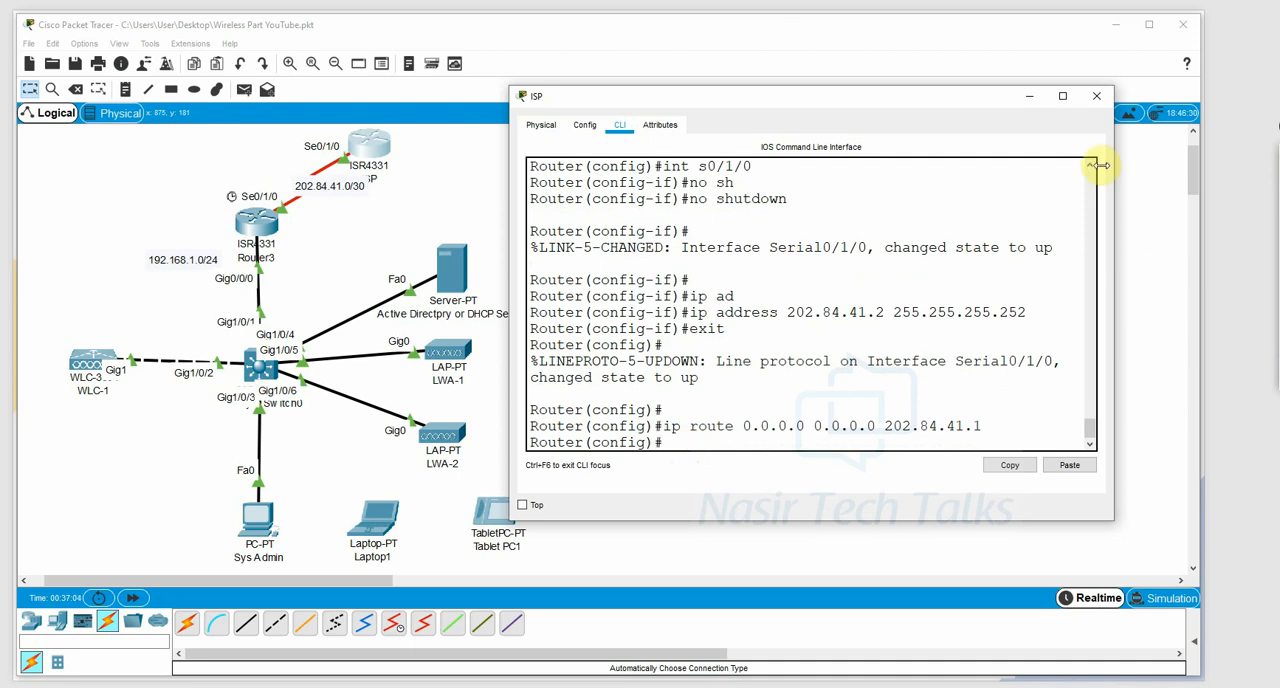
pyautogui.click(1096, 96)
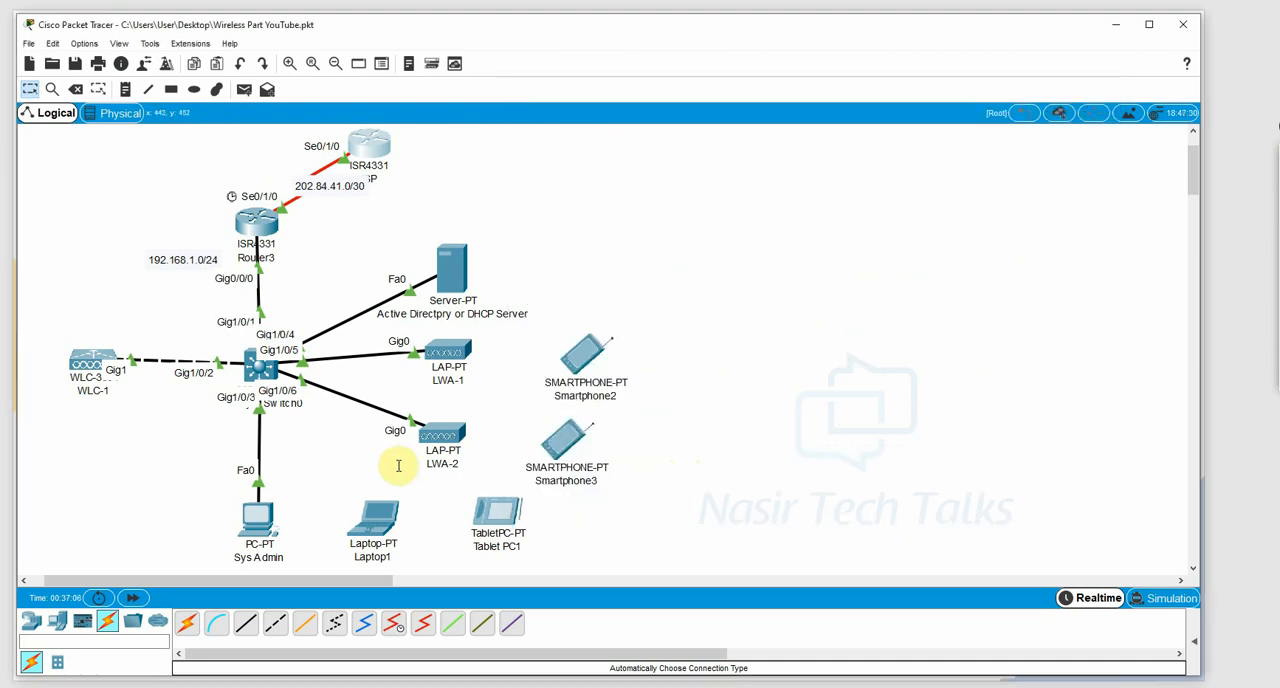
# Give the Active Directory/DHCP server static IP address 192.168.1.3, subnet mask 255.255.255.0 and default gateway 192.168.1.1.
pyautogui.click(469, 271)
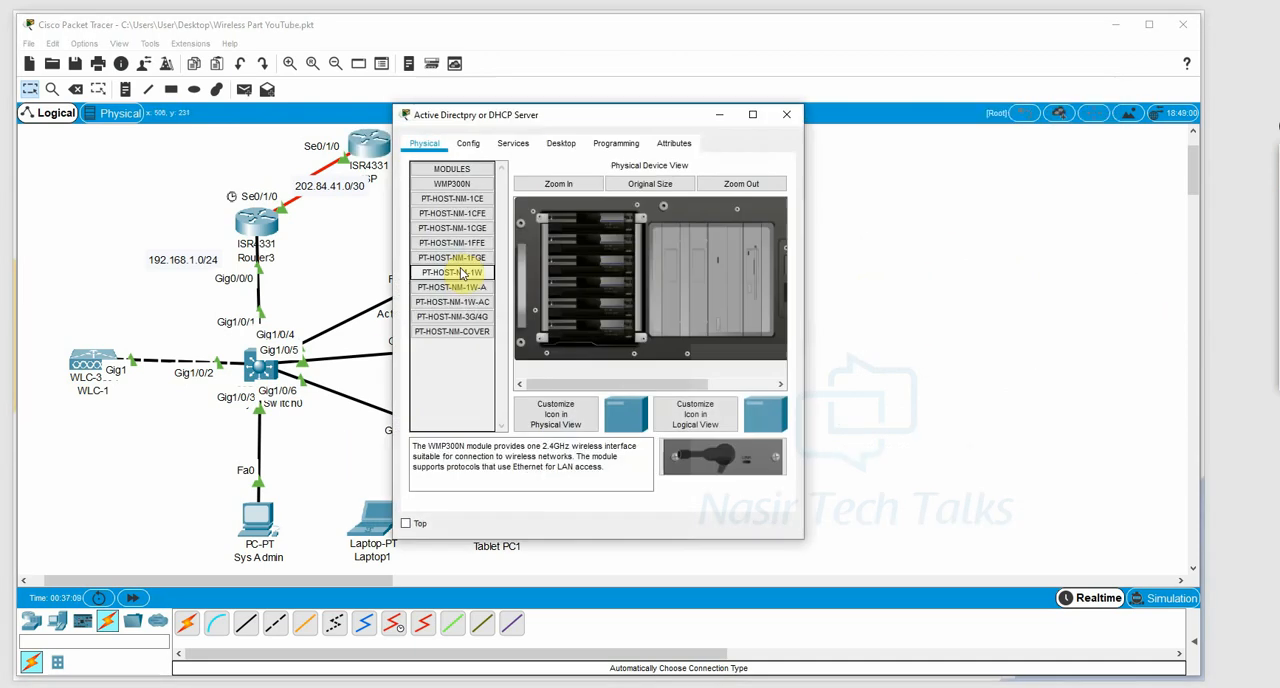
pyautogui.moveTo(805, 252); pyautogui.dragTo(1064, 240)
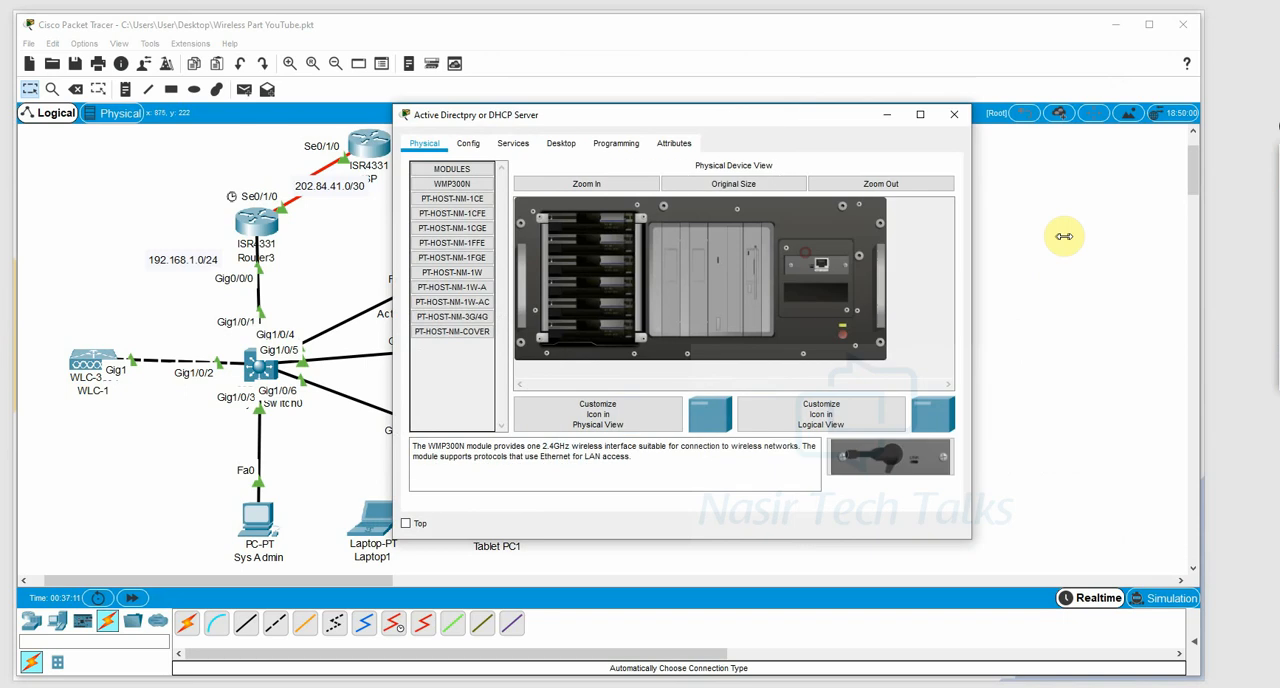
pyautogui.click(560, 143)
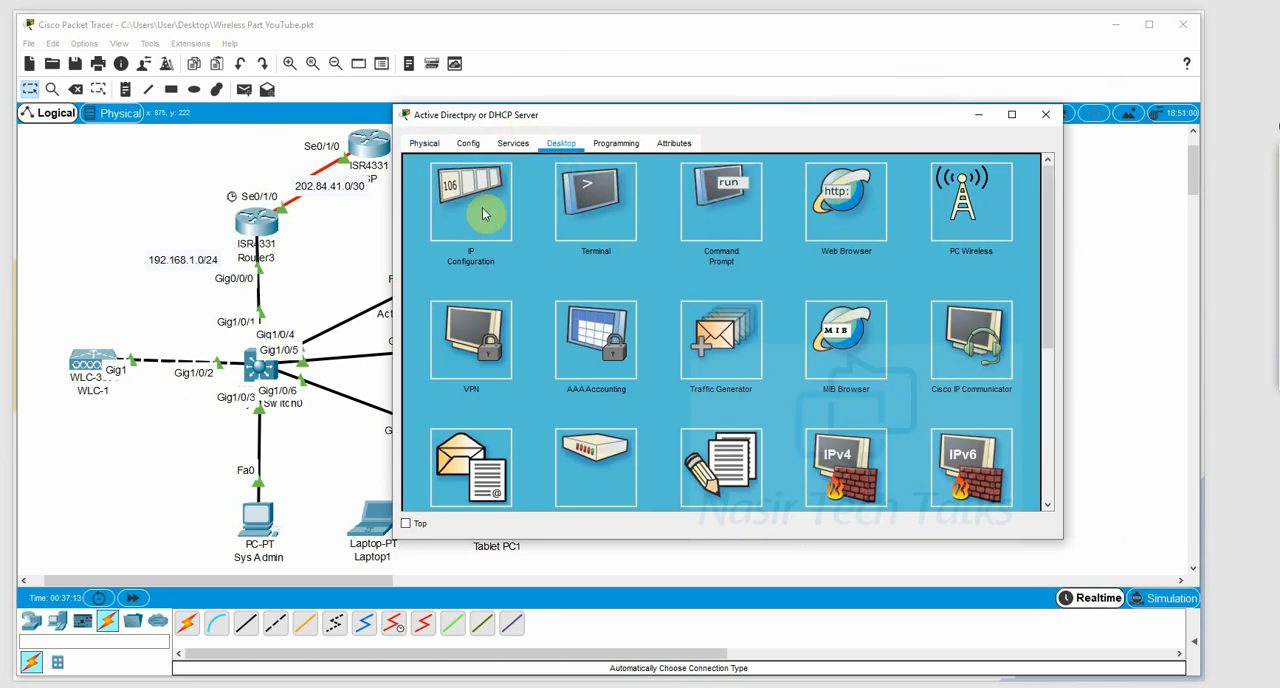
pyautogui.click(486, 212)
pyautogui.click(637, 231)
pyautogui.rightClick(645, 229)
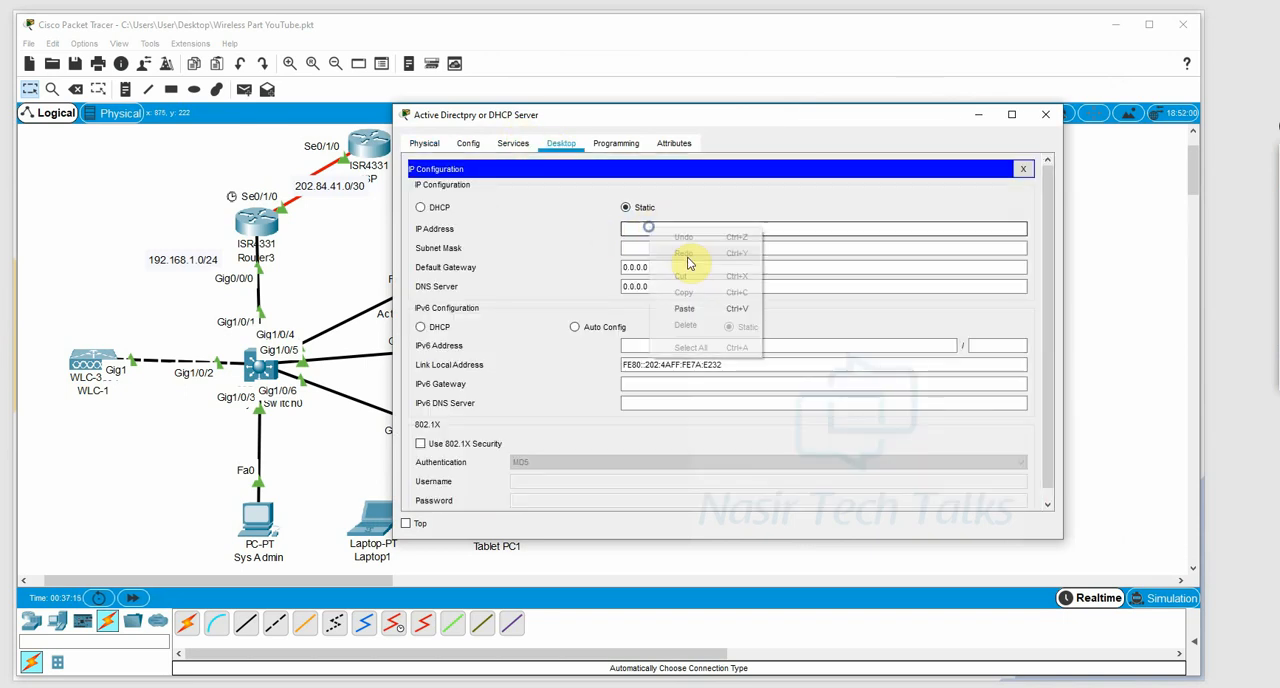
pyautogui.click(698, 307)
pyautogui.click(744, 248)
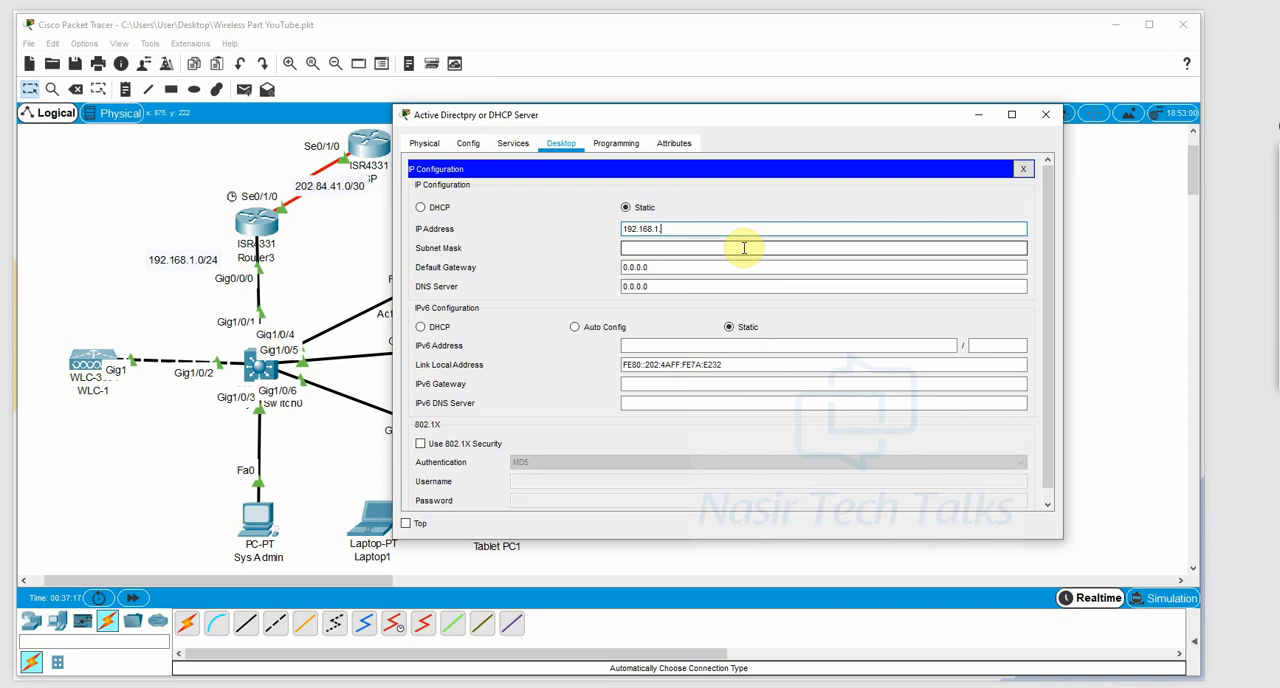
pyautogui.click(711, 266)
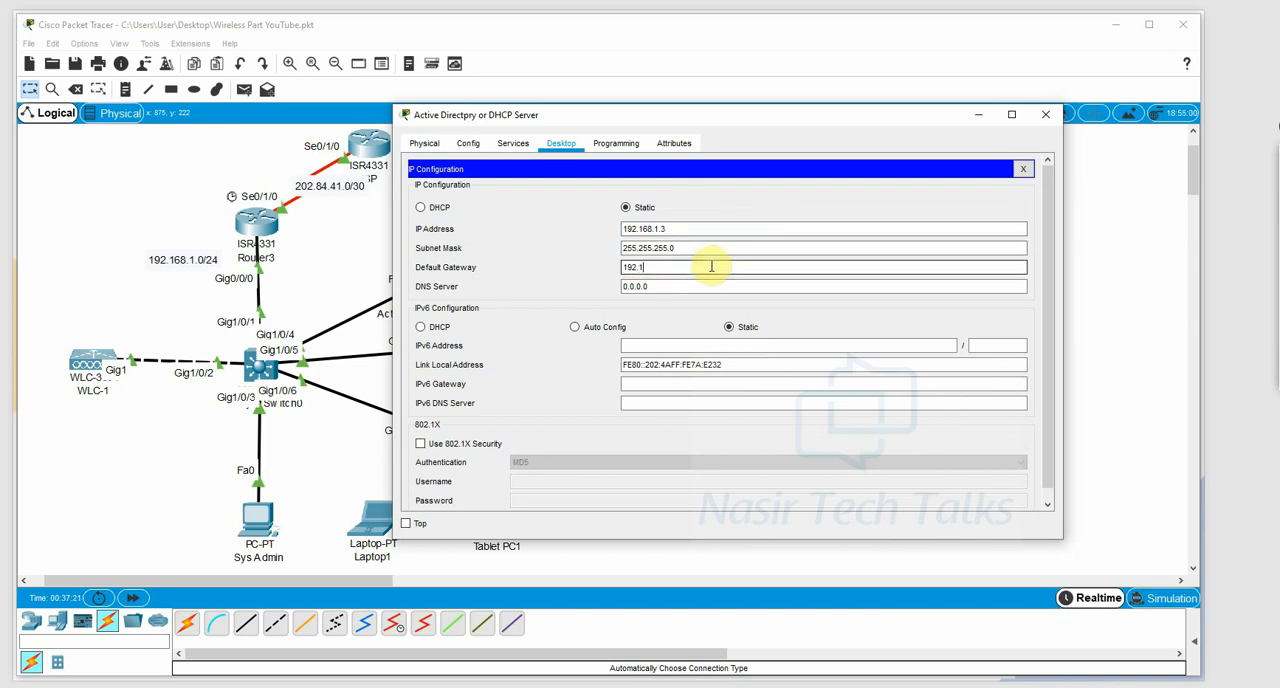
pyautogui.write('192.168.1.1')
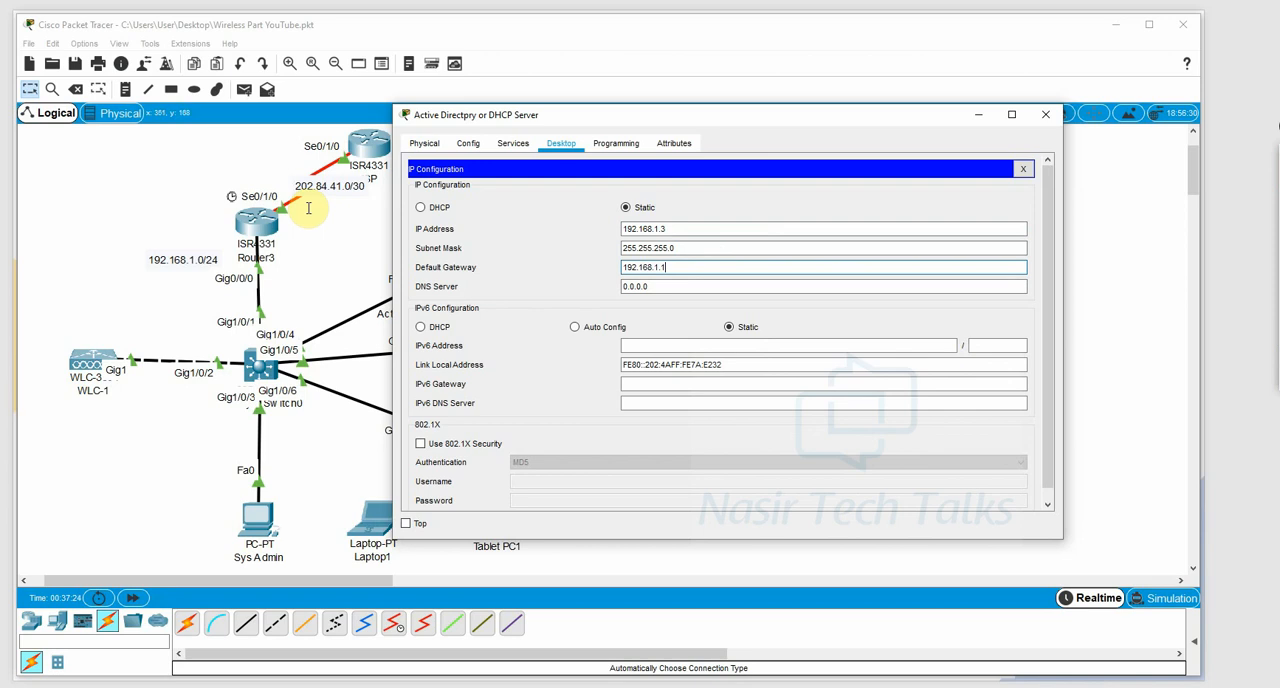
# Set the server's DNS server to 192.168.1.1 and close its IP configuration.
pyautogui.press('Tab')
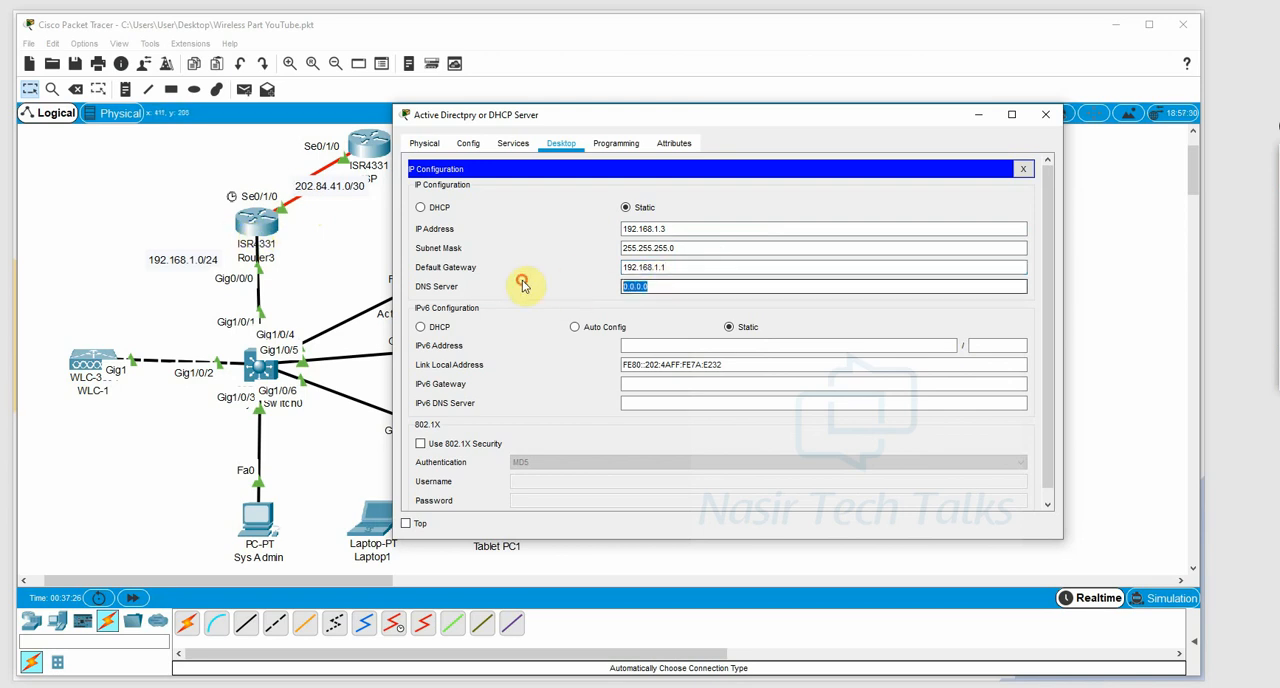
pyautogui.write('192.1')
pyautogui.press('BackSpace')
pyautogui.press('BackSpace')
pyautogui.press('BackSpace')
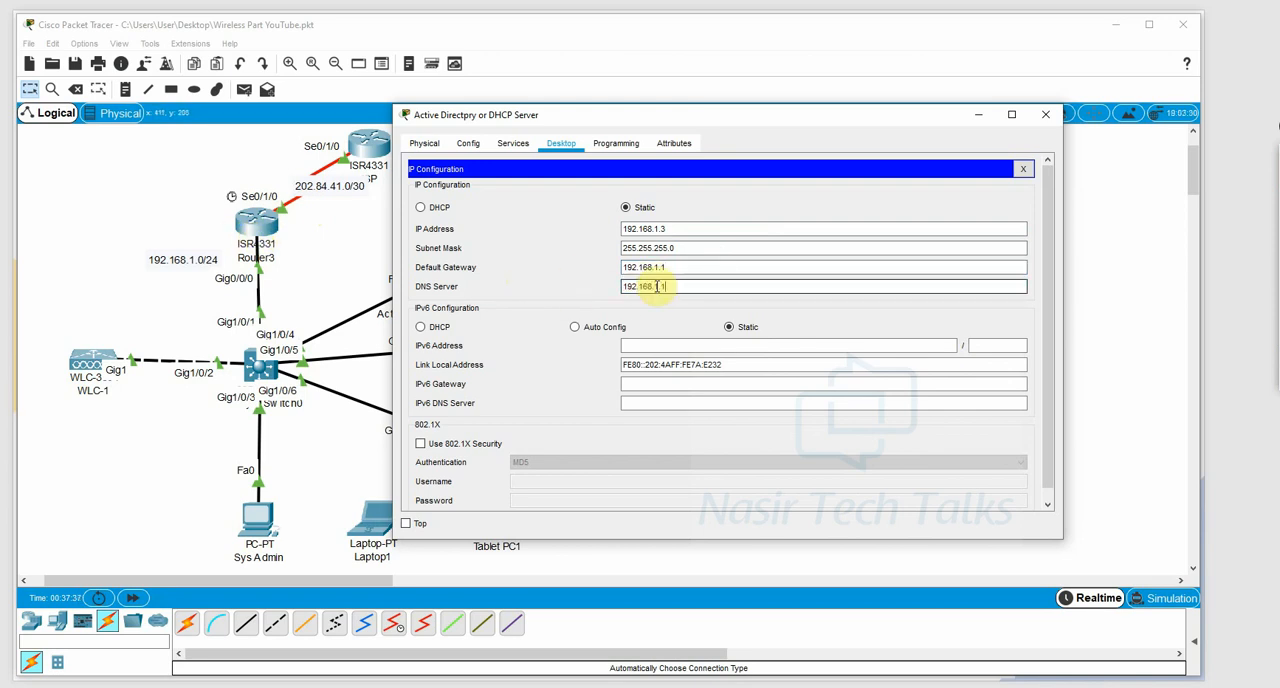
pyautogui.click(1022, 168)
# In the server's DHCP service, enter pool name serverPool-For-WiFI with default gateway 192.168.1.1 and DNS server 192.168.1.1.
pyautogui.click(513, 143)
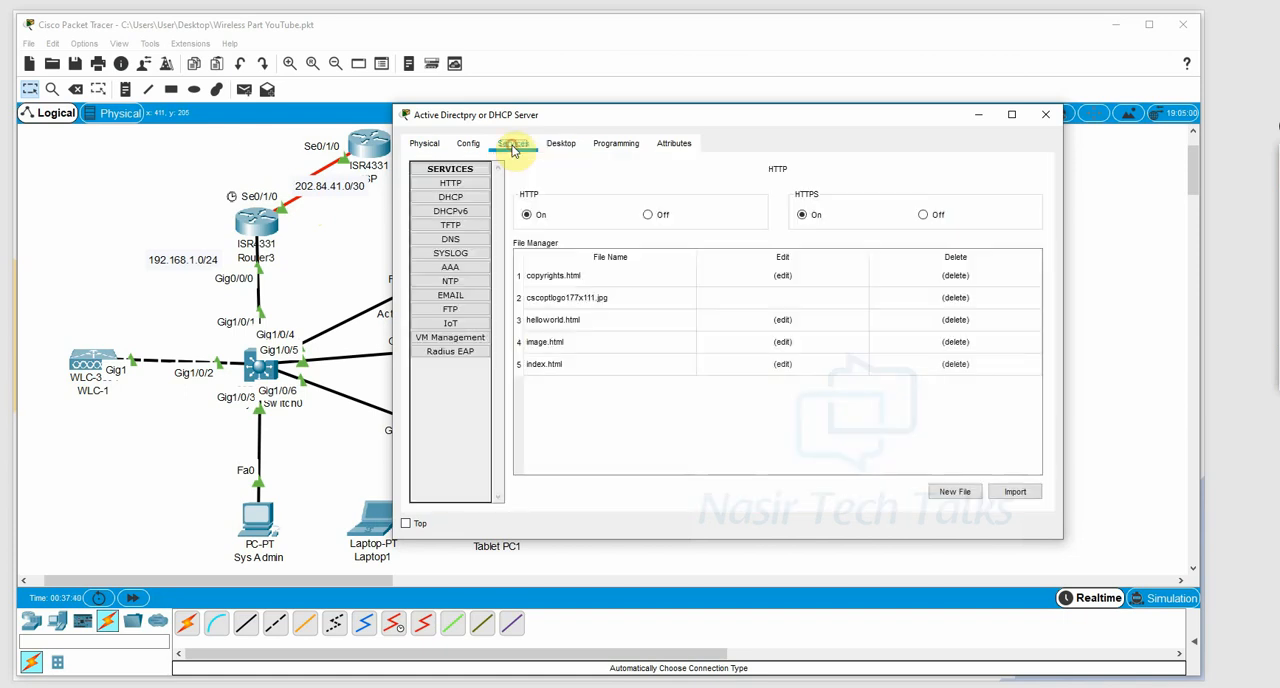
pyautogui.click(462, 198)
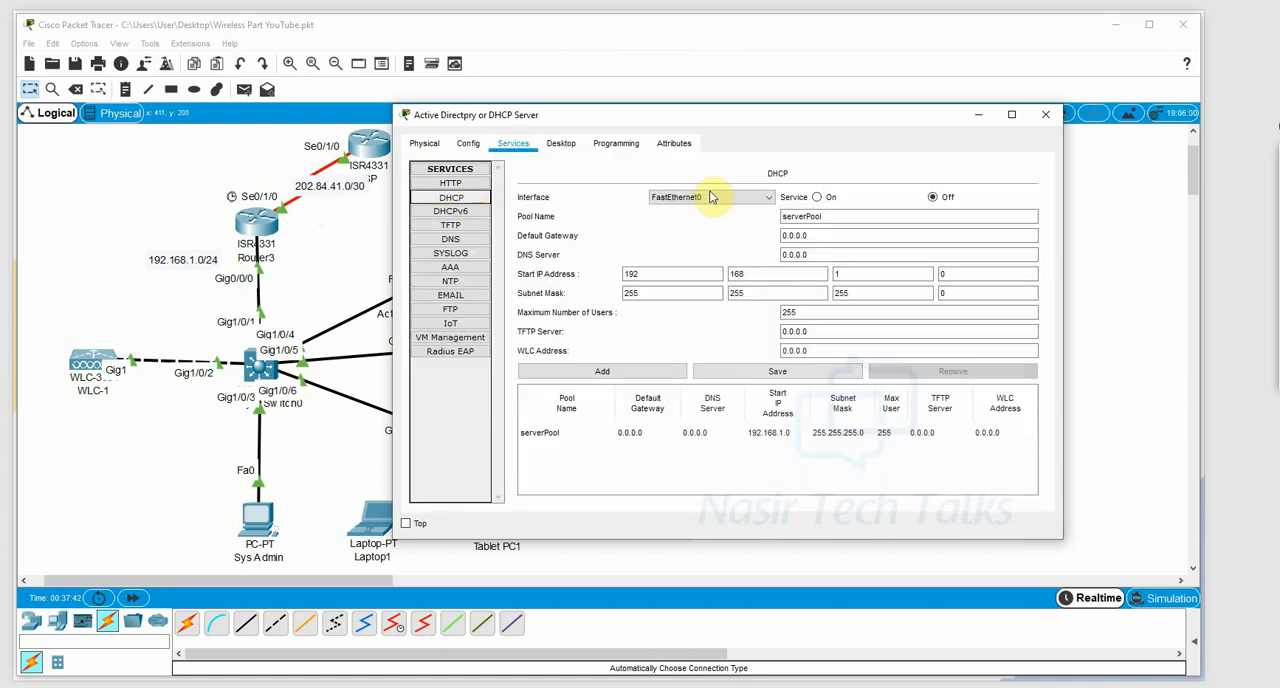
pyautogui.click(803, 217)
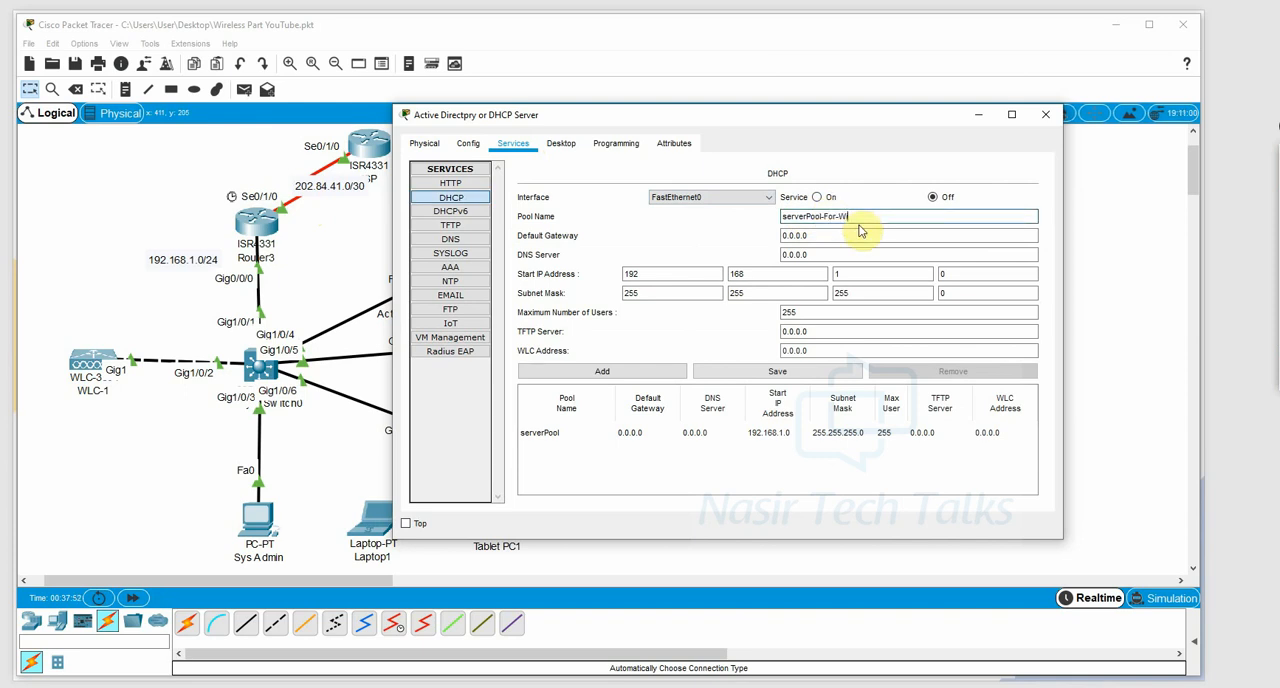
pyautogui.press('Tab')
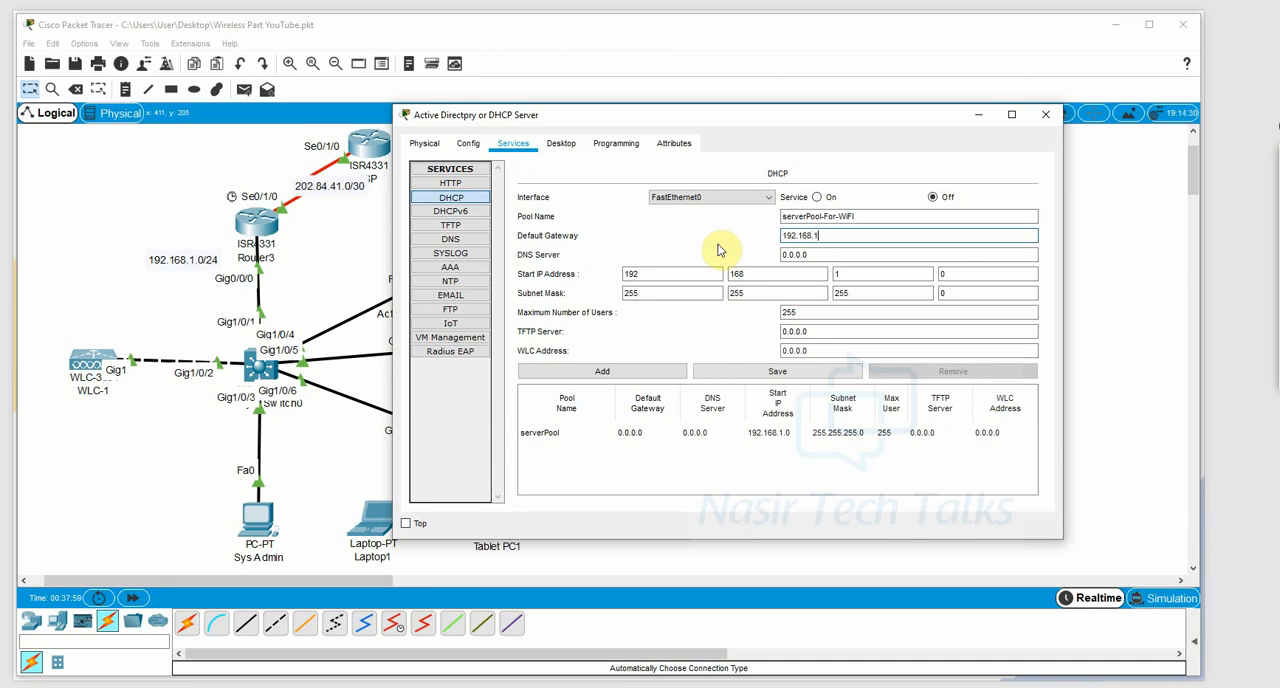
pyautogui.press('Tab')
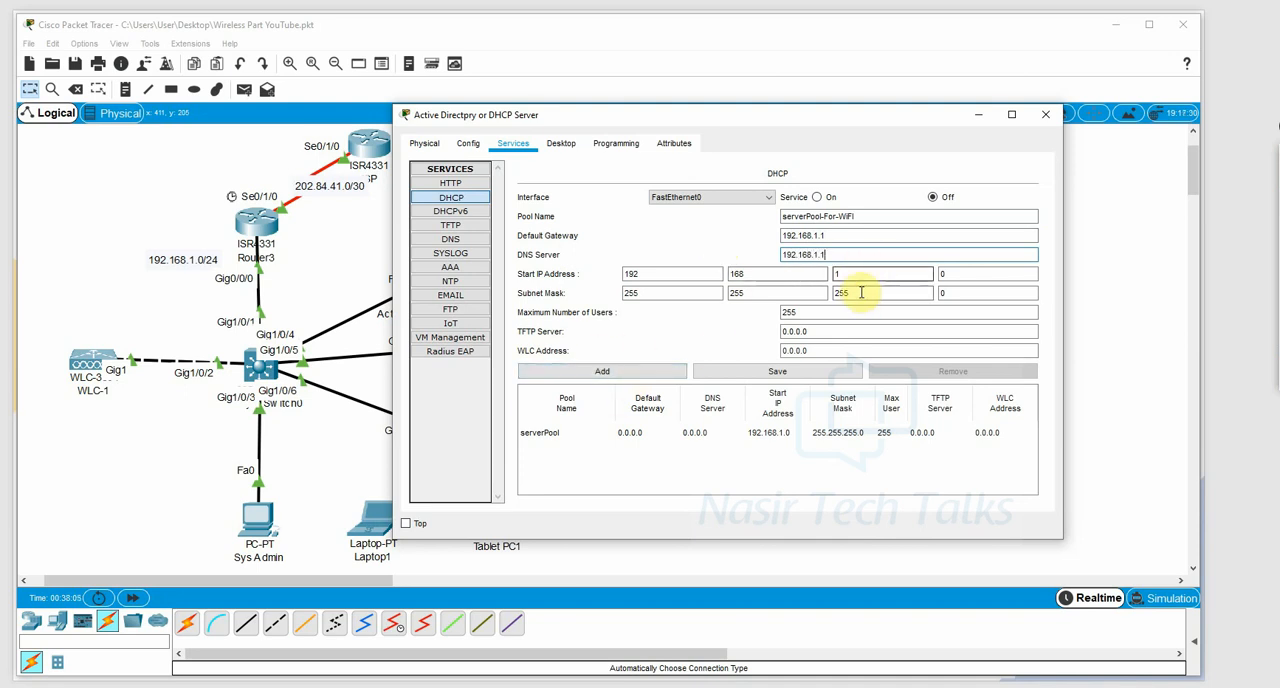
# Set the pool's maximum number of users to 200, save it as a DHCP pool, and close the server window.
pyautogui.doubleClick(829, 312)
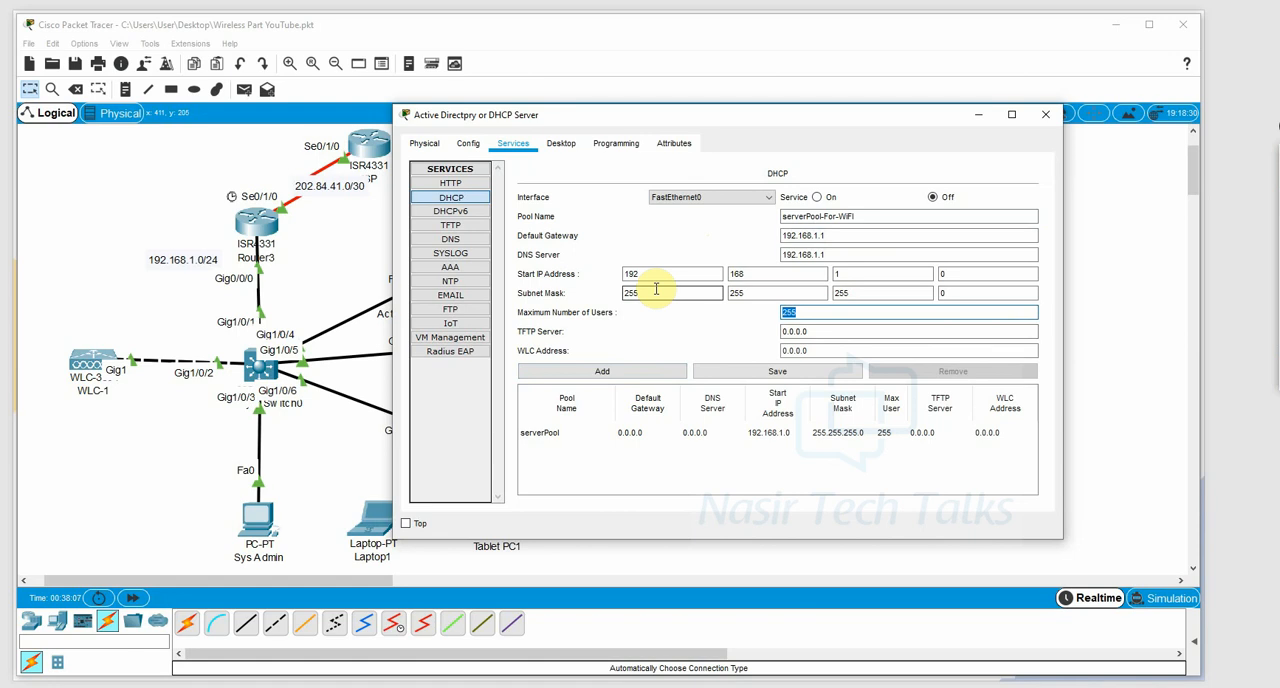
pyautogui.click(776, 370)
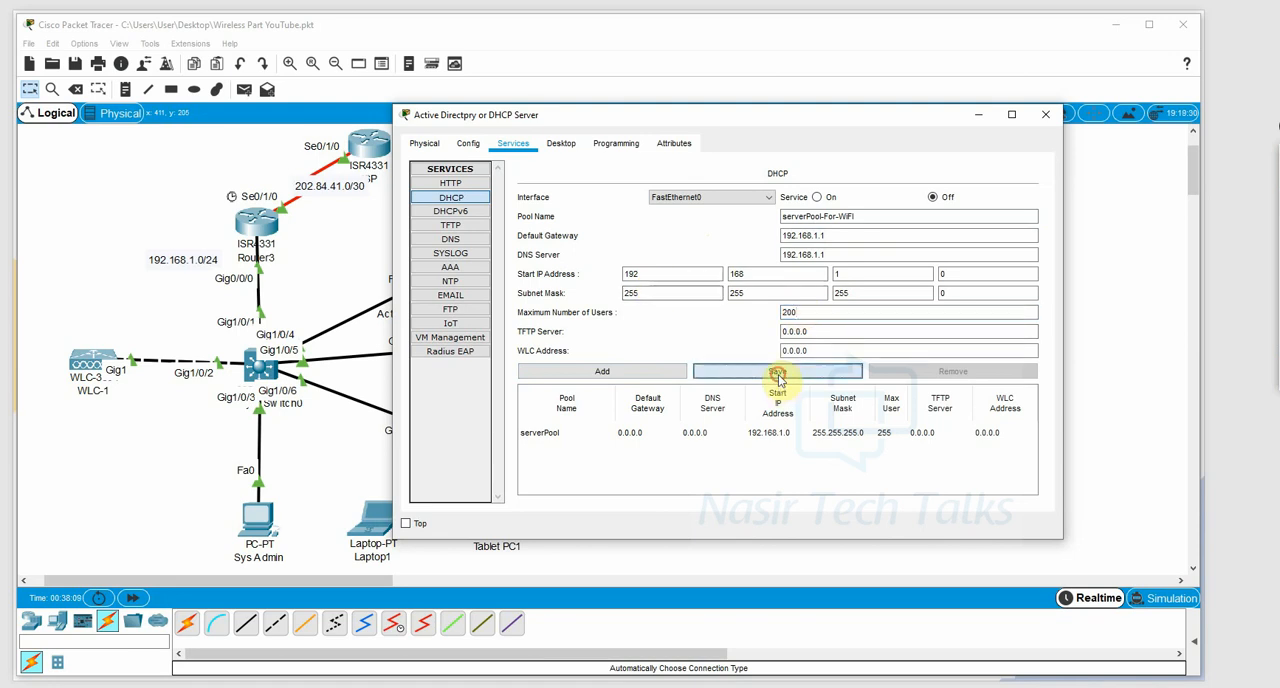
pyautogui.press('Return')
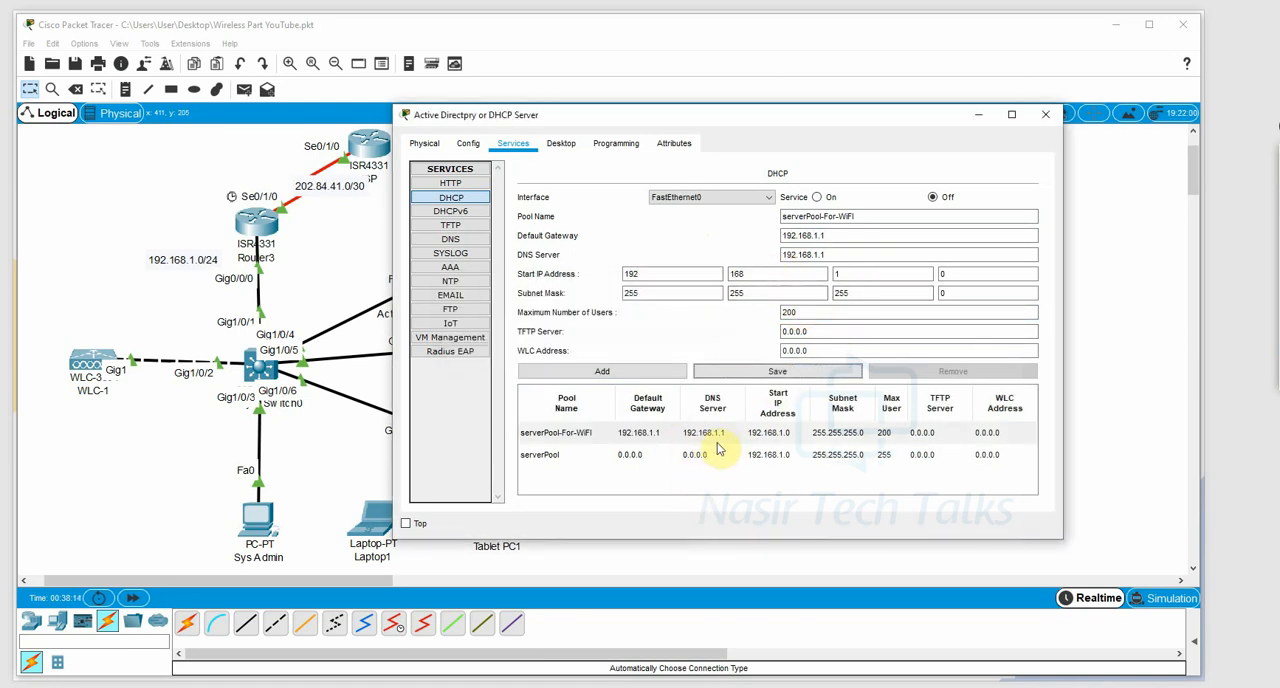
pyautogui.click(580, 436)
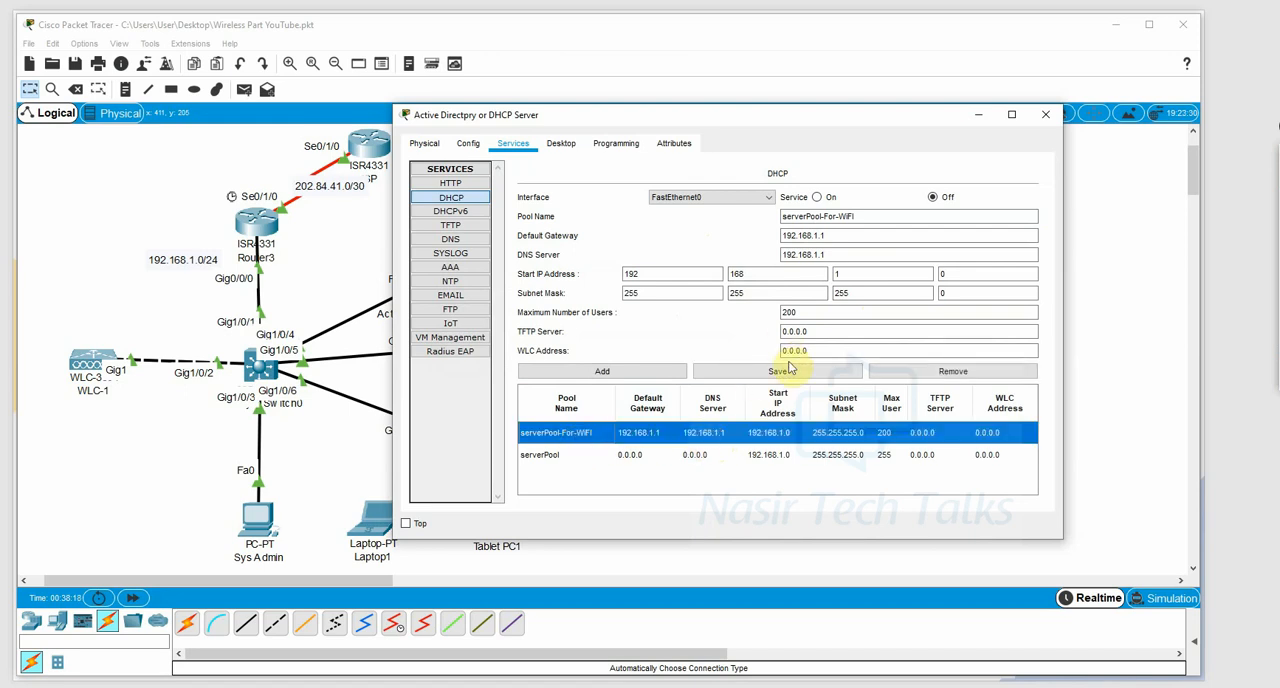
pyautogui.click(1045, 114)
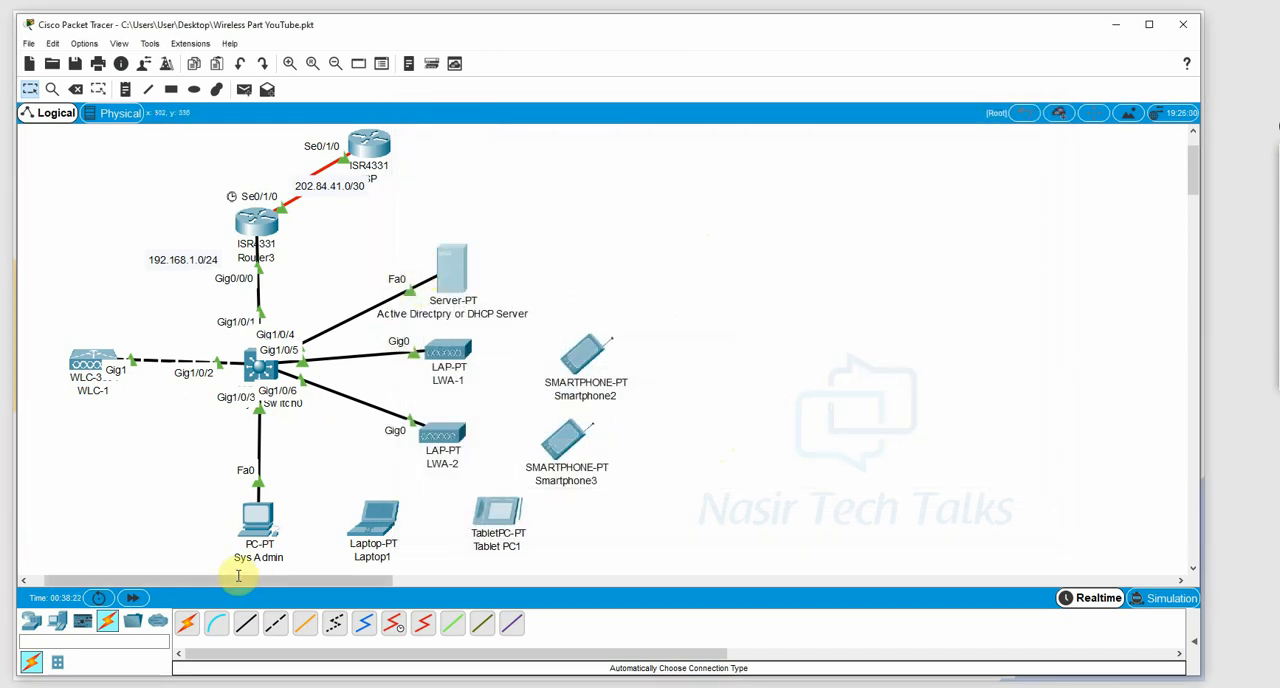
pyautogui.click(253, 525)
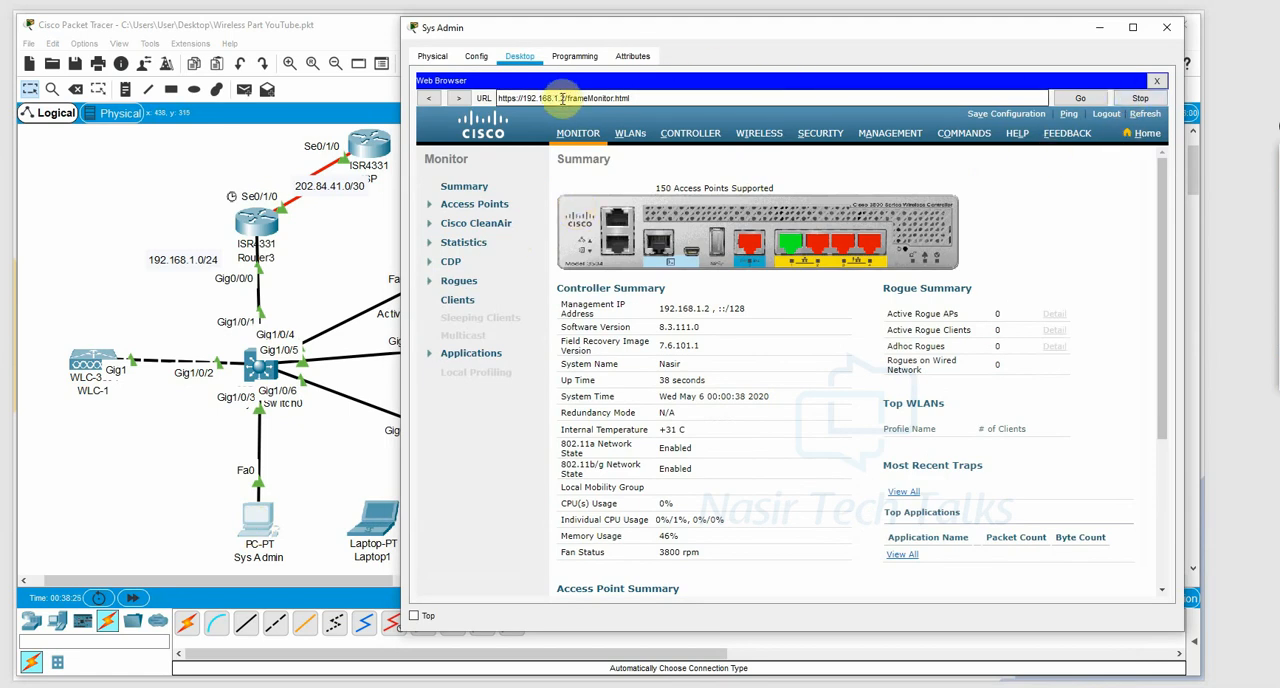
pyautogui.moveTo(563, 98); pyautogui.dragTo(430, 86)
pyautogui.hotkey('ctrl', 'c')
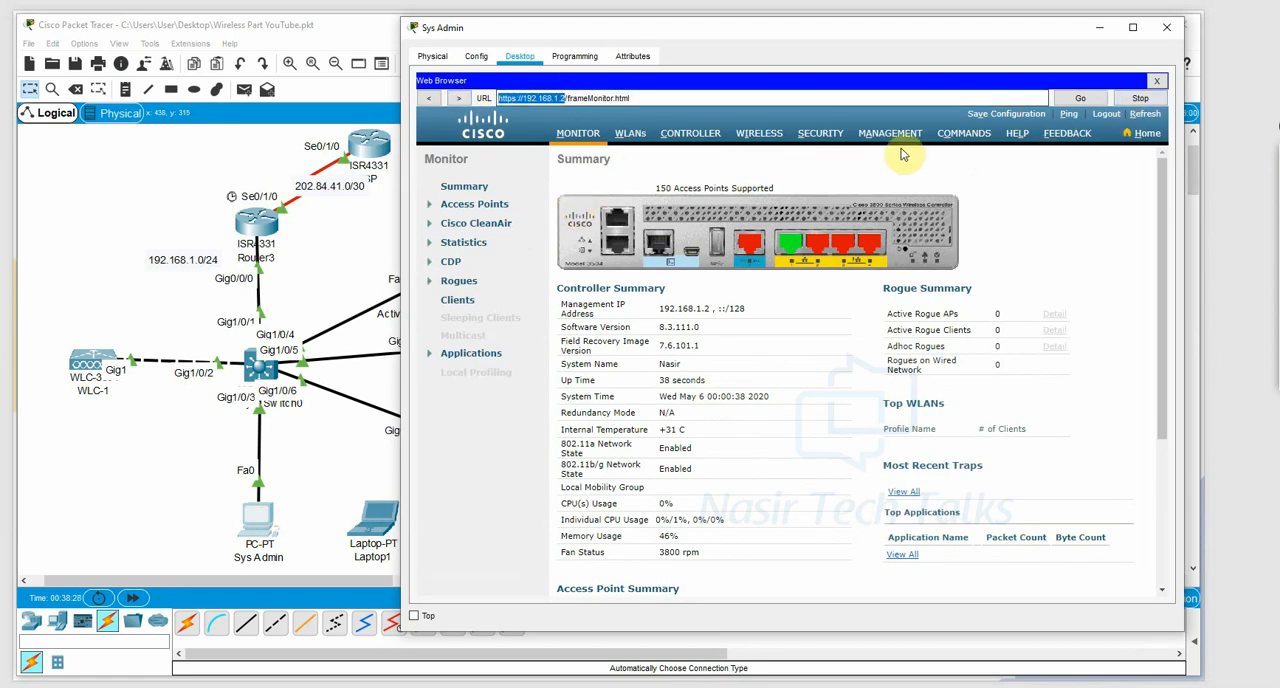
pyautogui.click(1156, 84)
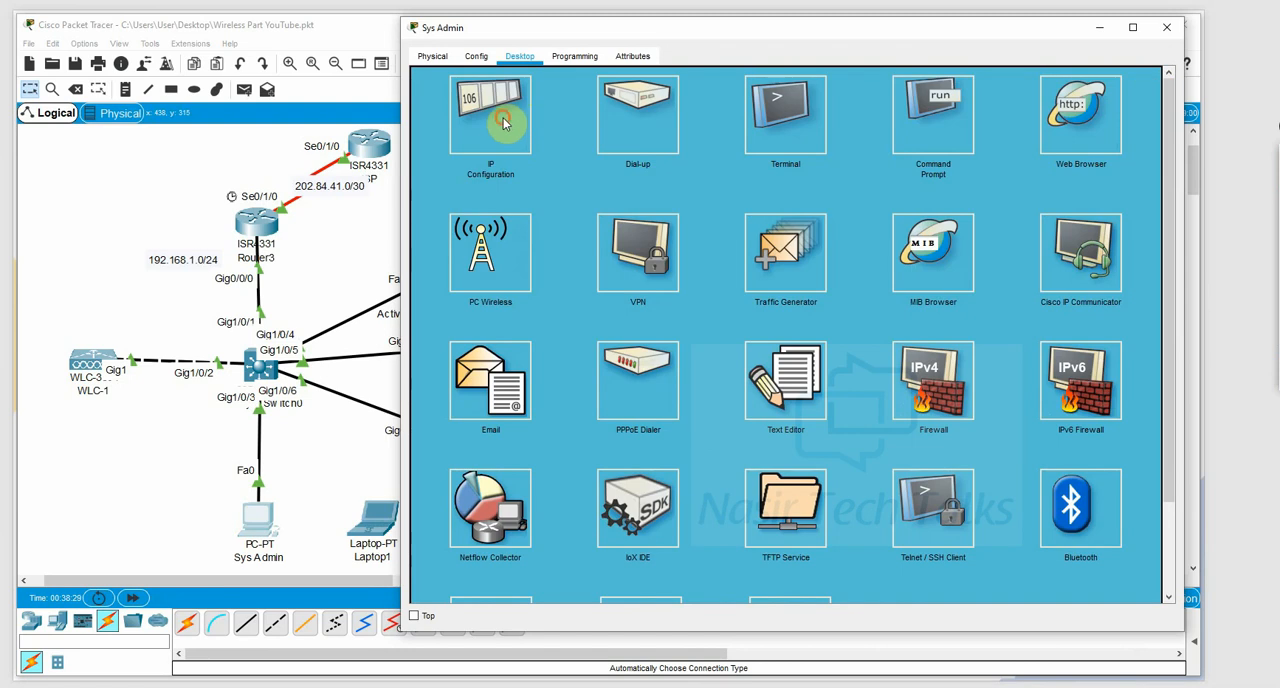
pyautogui.click(500, 114)
pyautogui.click(428, 137)
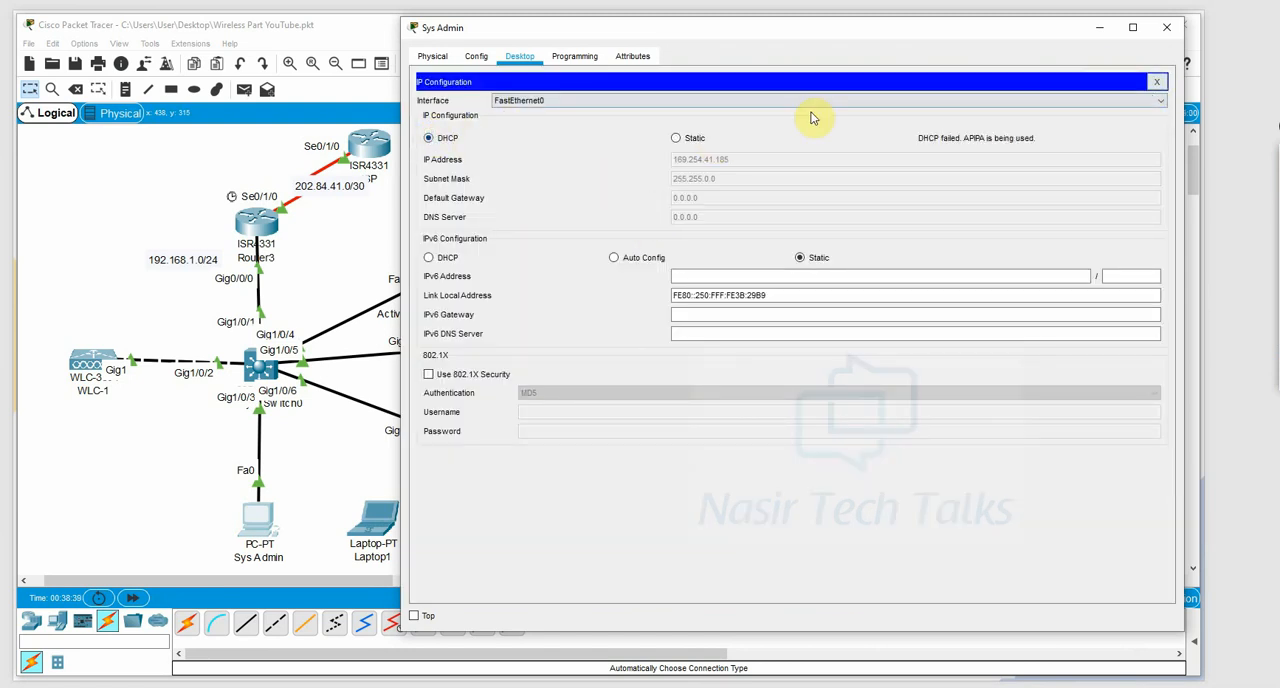
# Turn on the DHCP service on the Active Directory/DHCP server and close its window.
pyautogui.click(343, 251)
pyautogui.click(458, 269)
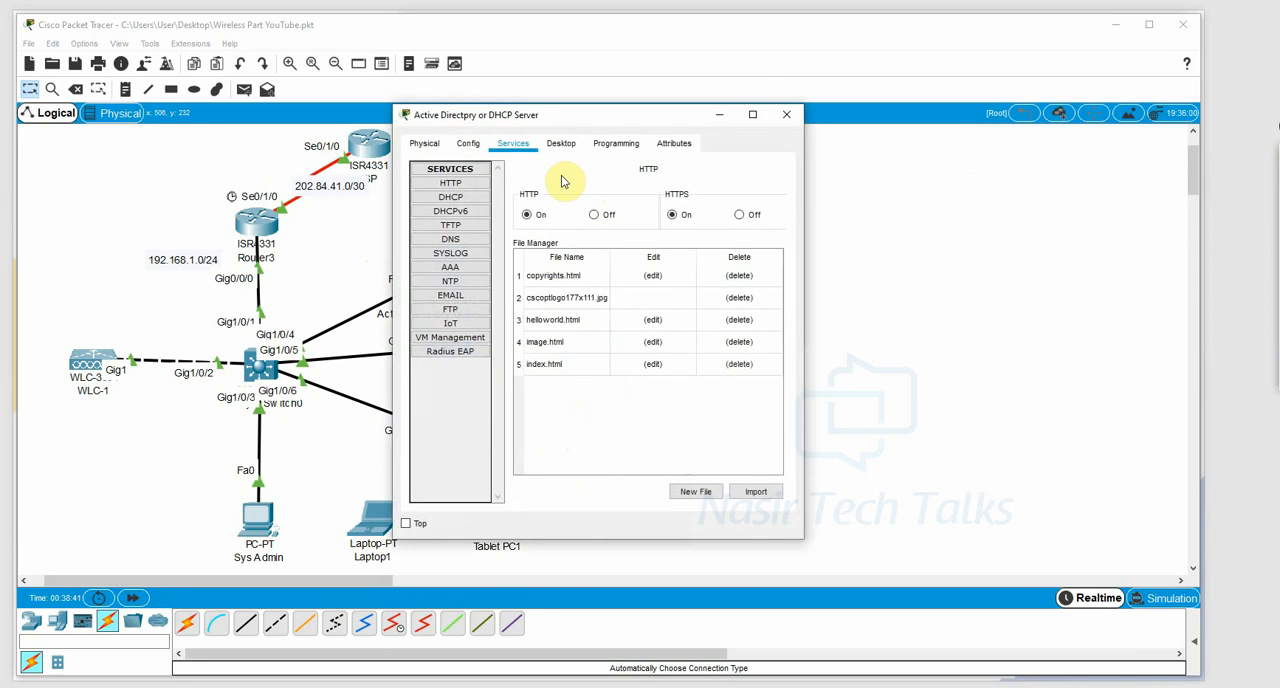
pyautogui.click(451, 199)
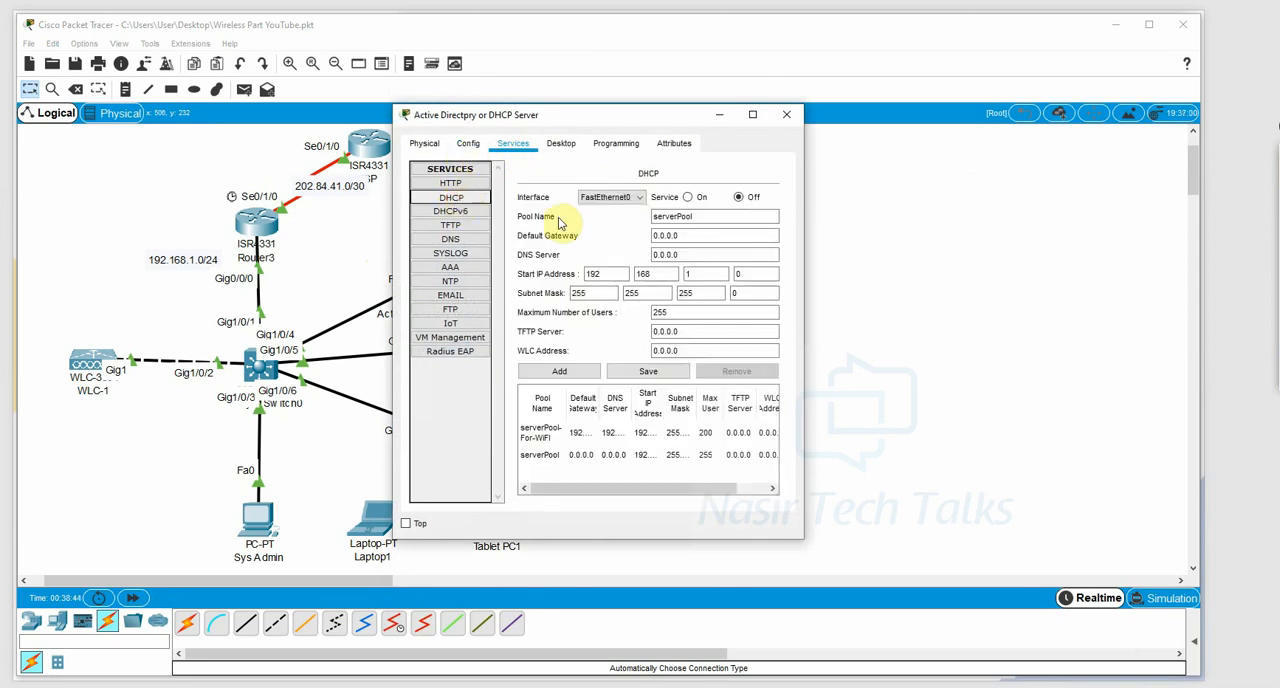
pyautogui.click(687, 198)
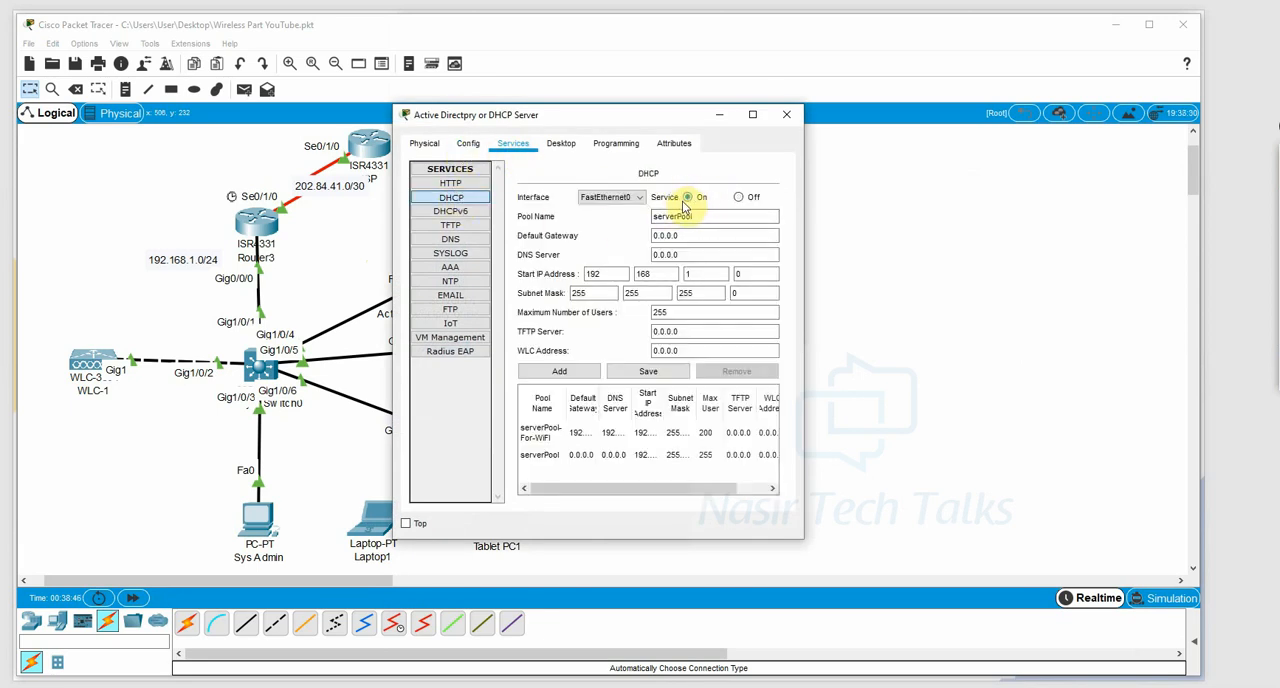
pyautogui.click(786, 114)
# Renew the Sys Admin PC's address by switching it to static and back to DHCP, and close its IP configuration.
pyautogui.click(278, 500)
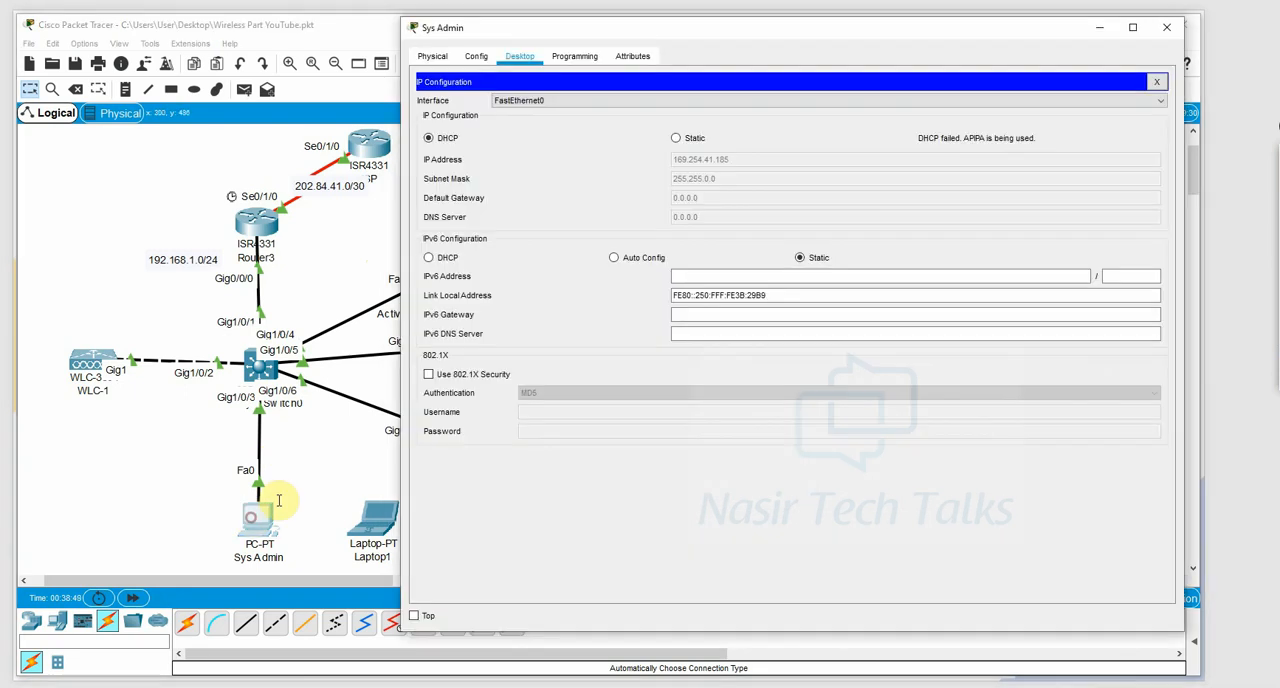
pyautogui.click(687, 144)
pyautogui.click(430, 139)
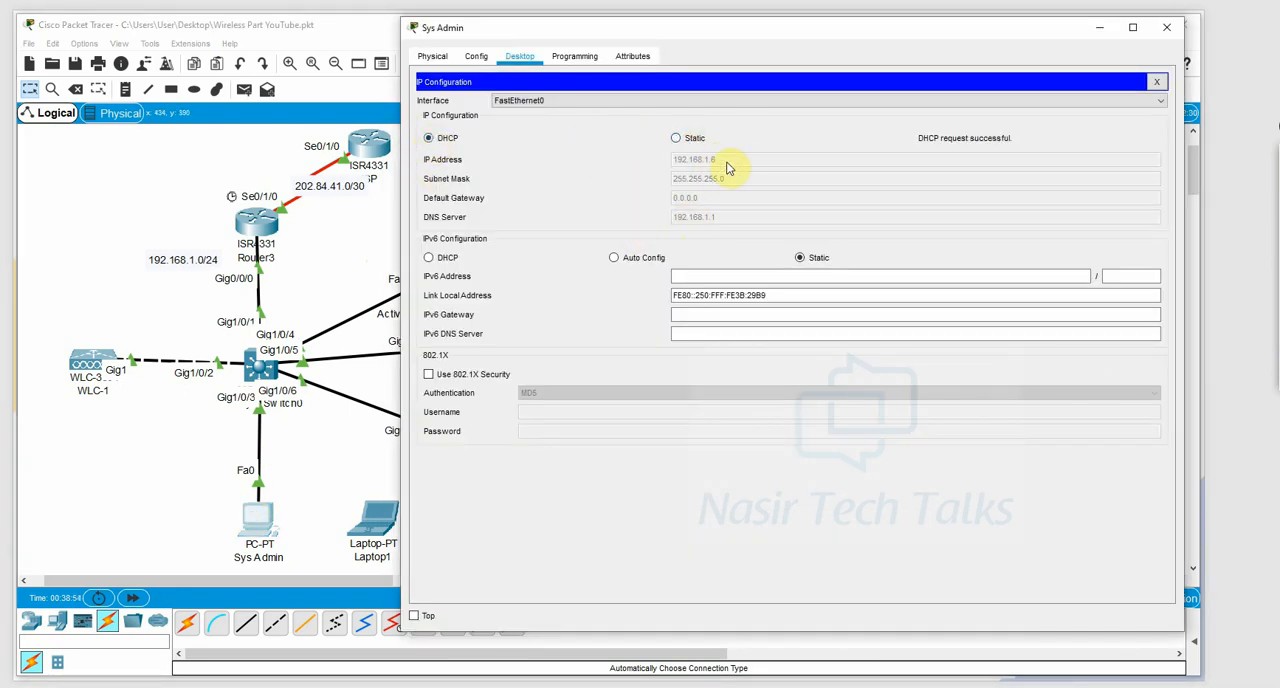
pyautogui.click(1158, 82)
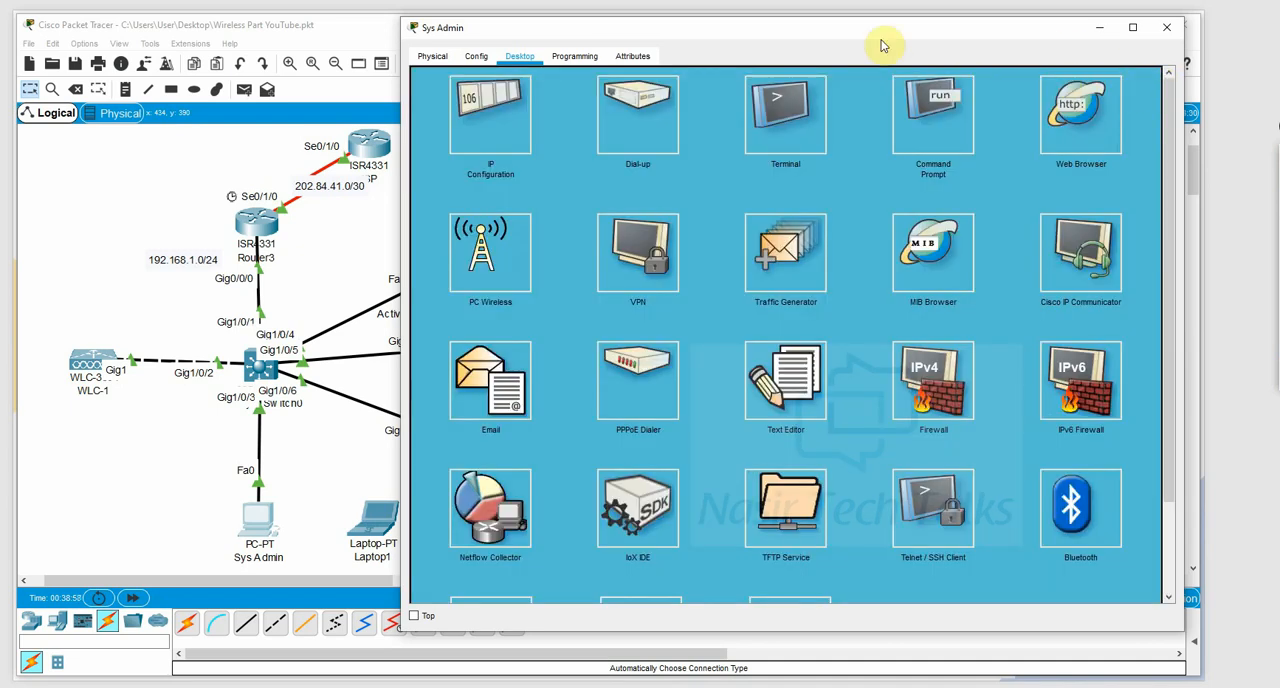
pyautogui.click(1055, 150)
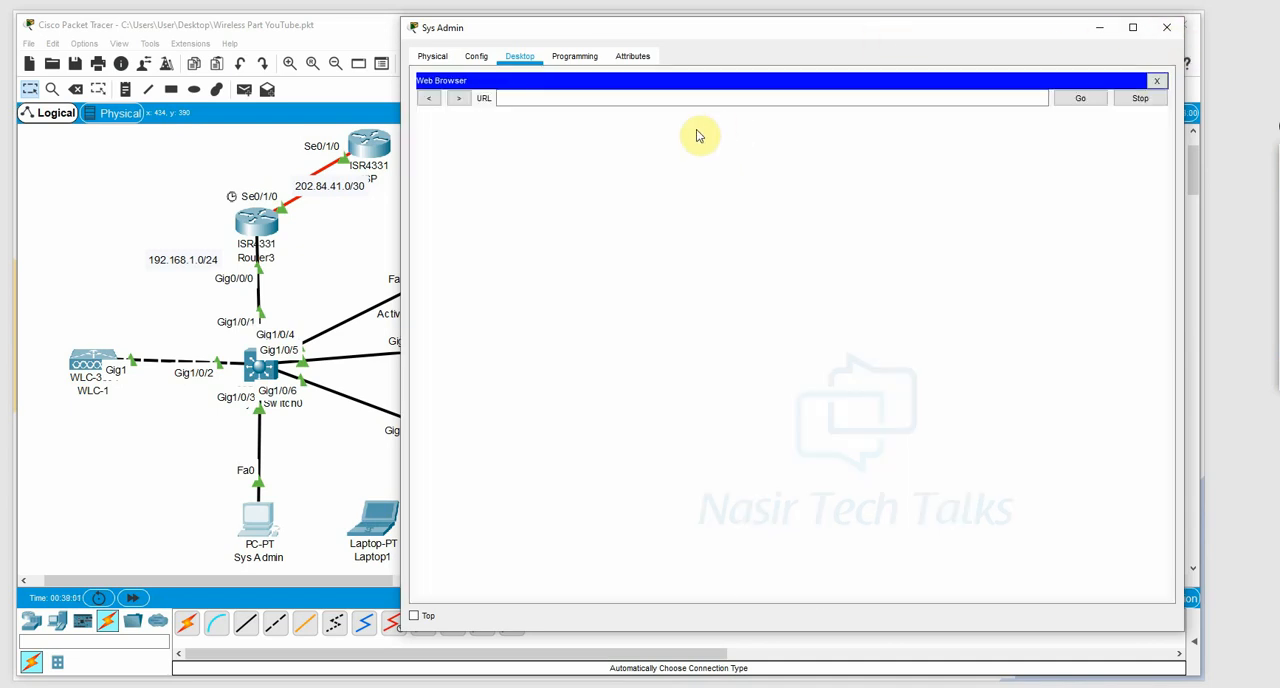
pyautogui.click(612, 96)
pyautogui.rightClick(612, 96)
pyautogui.click(668, 172)
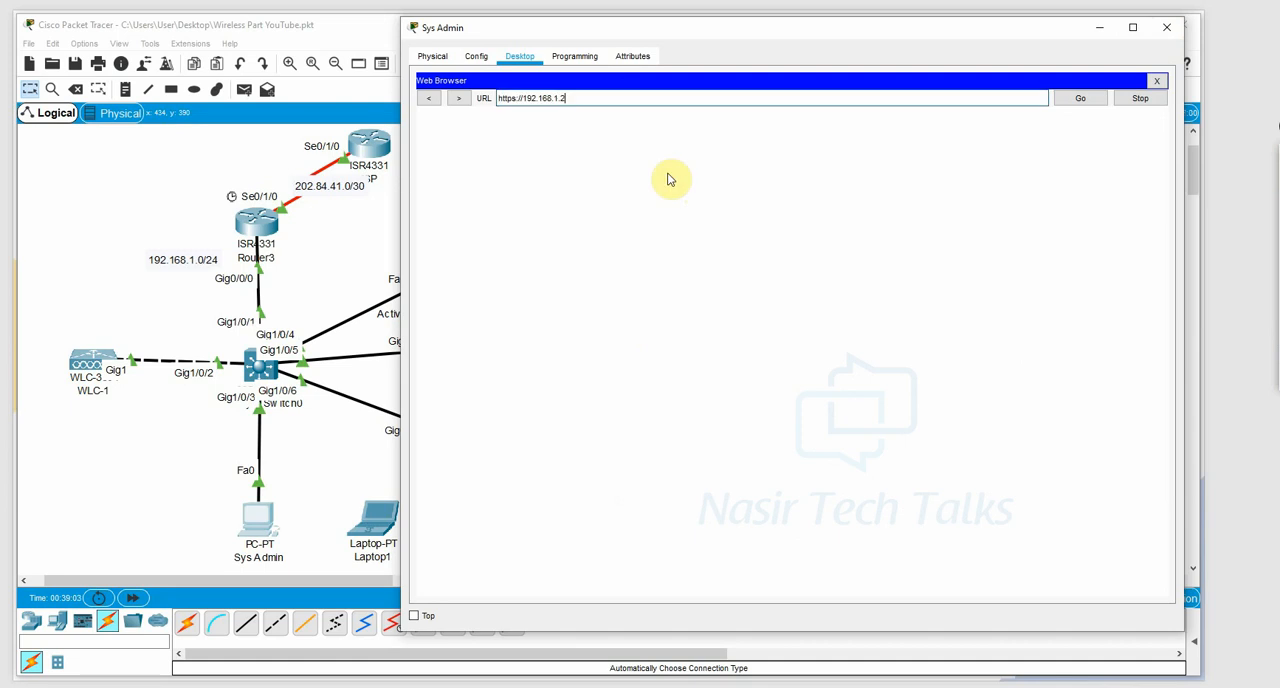
pyautogui.press('Return')
pyautogui.click(792, 432)
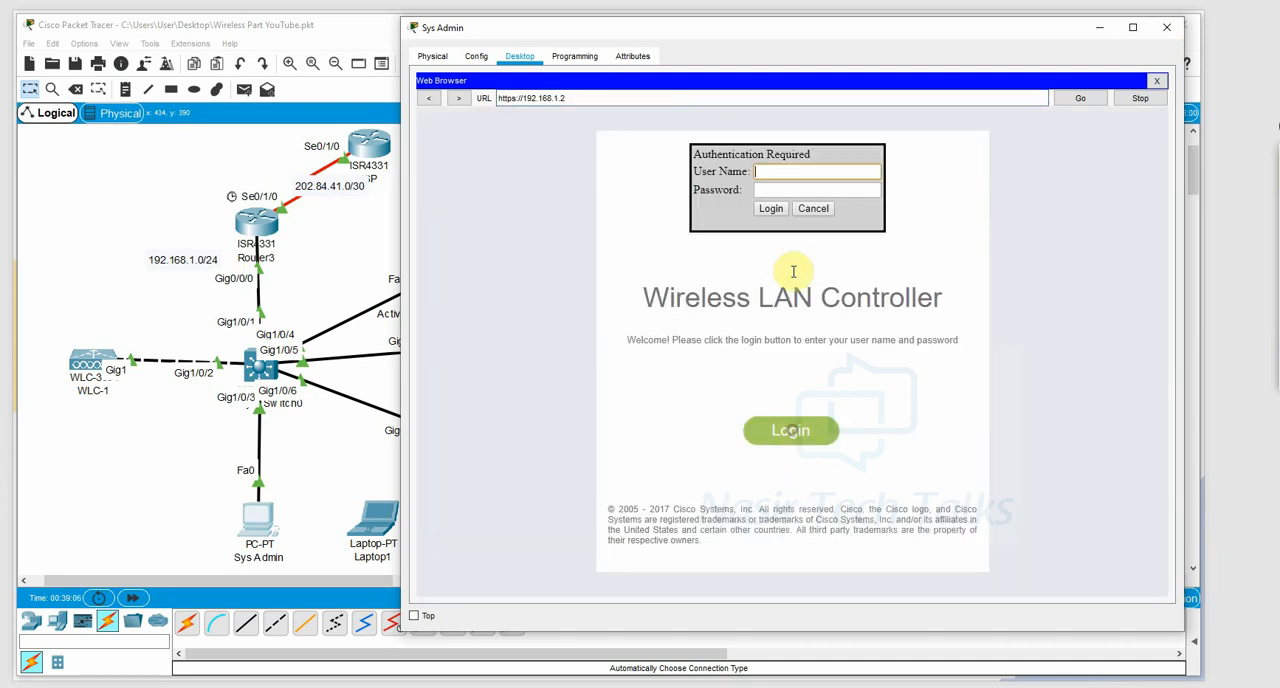
pyautogui.click(791, 181)
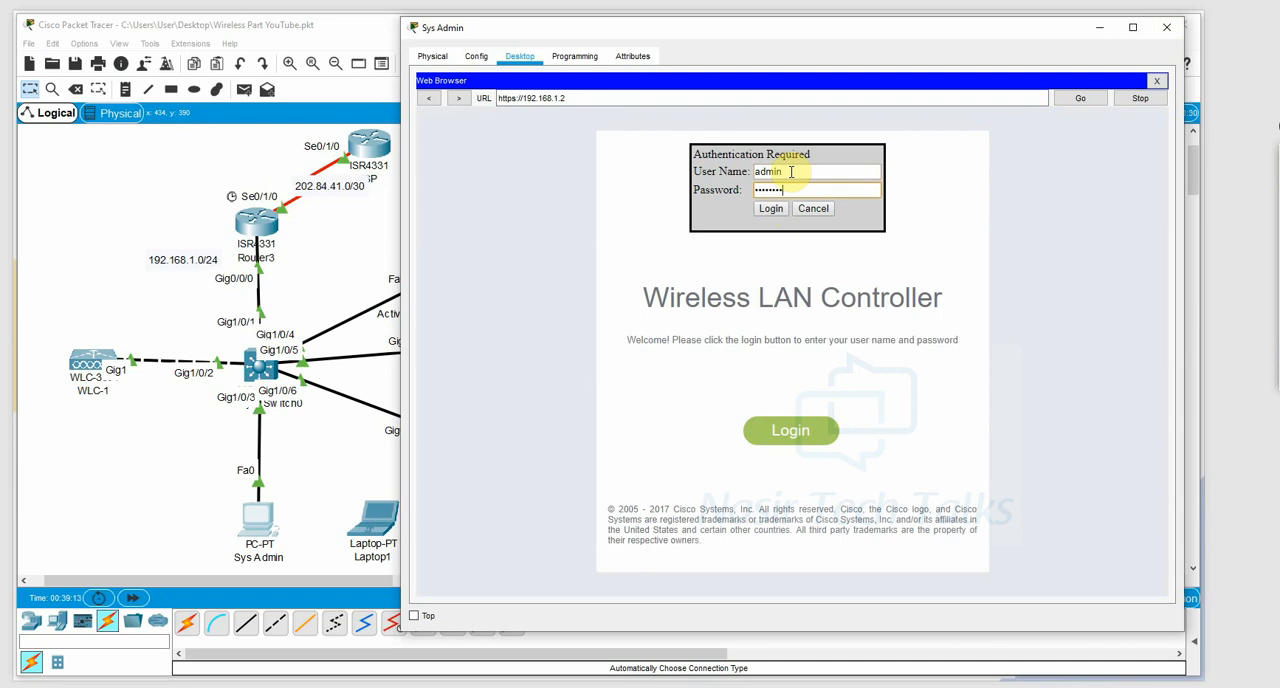
pyautogui.press('Return')
# Check the controller's access point summary and view the details of all access points, then minimize the Sys Admin window.
pyautogui.scroll(-3, 771, 374)
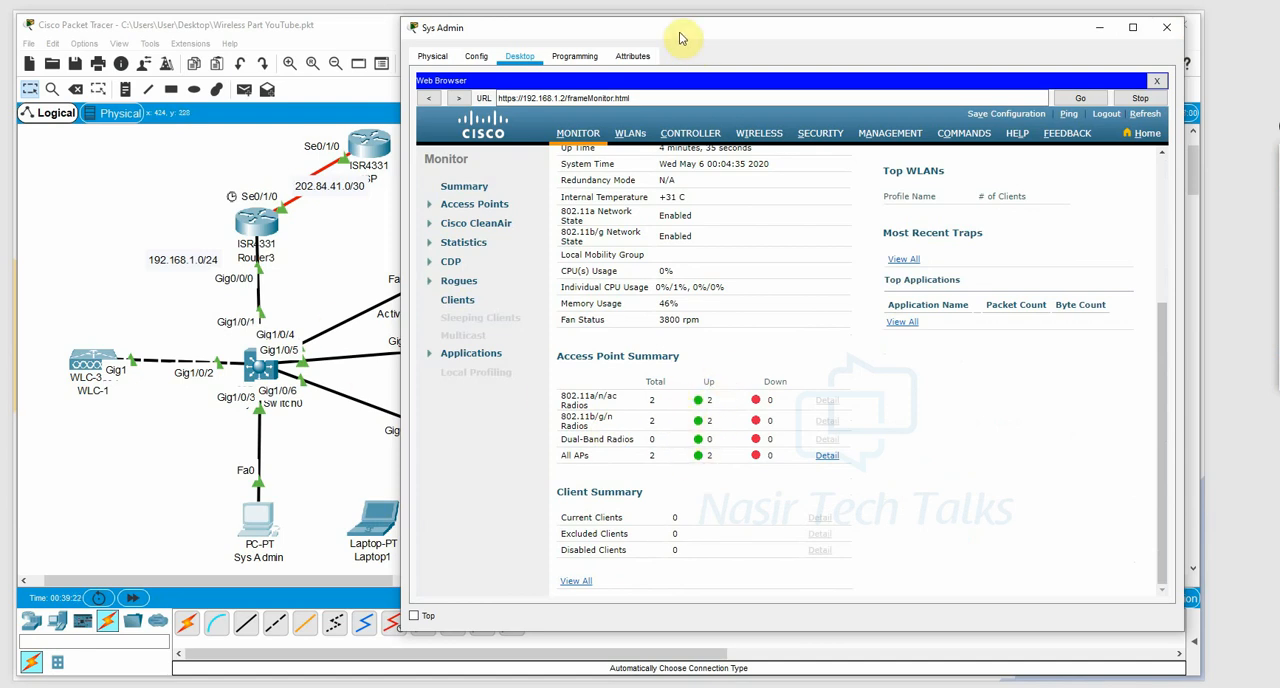
pyautogui.moveTo(680, 38); pyautogui.dragTo(795, 25)
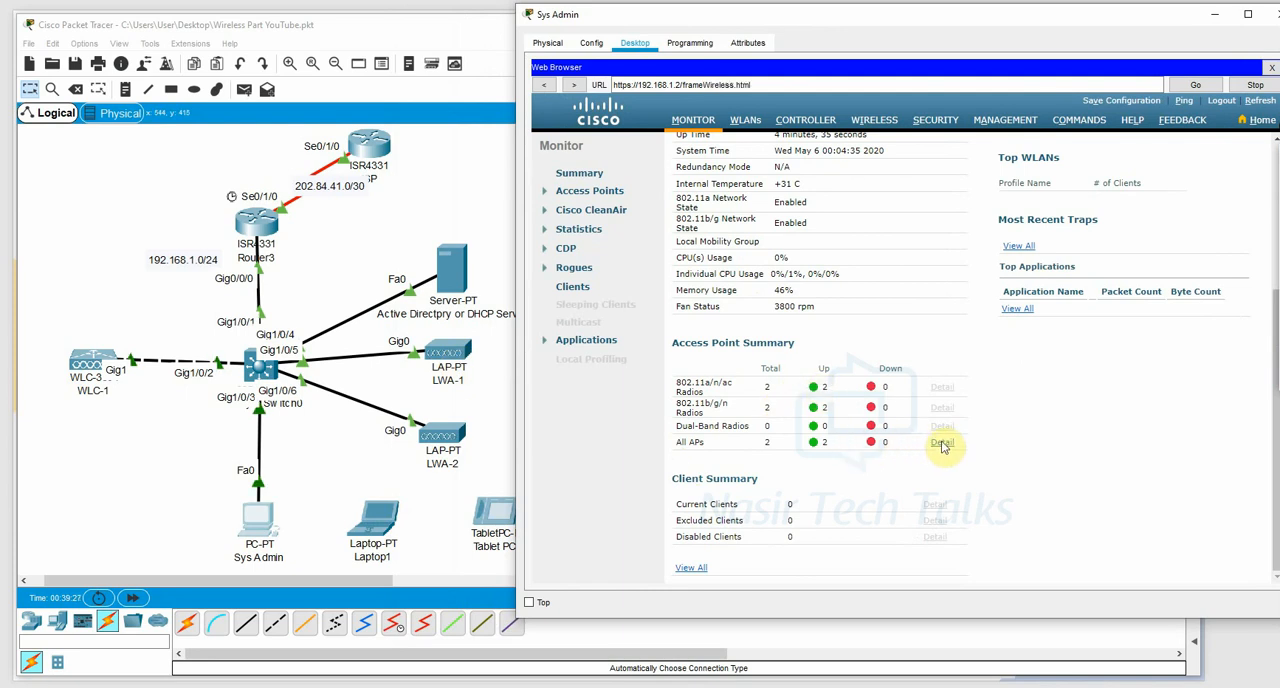
pyautogui.click(942, 446)
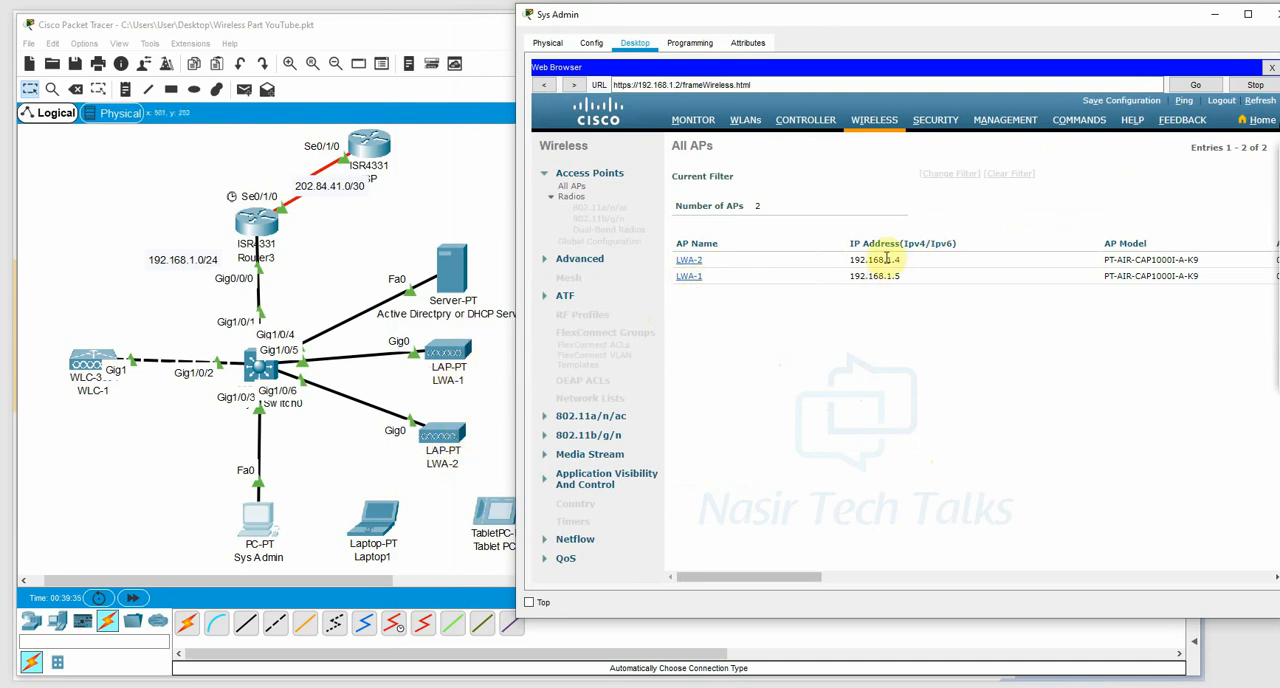
pyautogui.click(1214, 20)
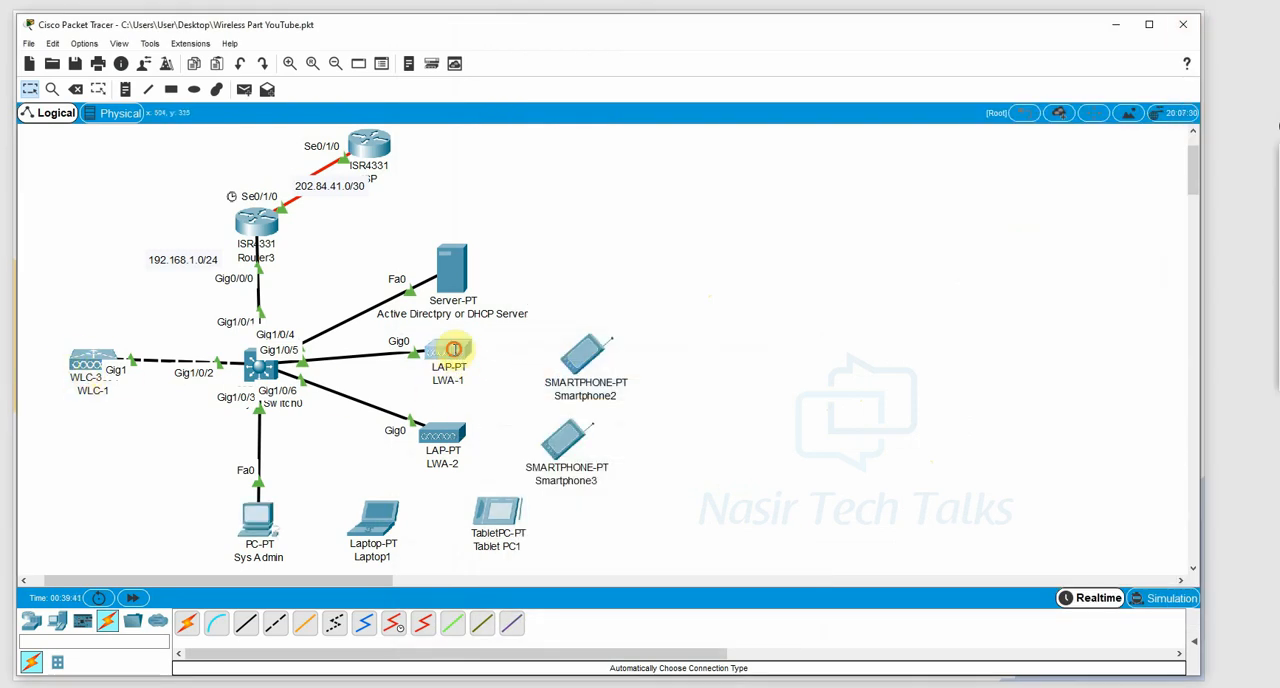
# Inspect the power adapter connection in the physical views of LWA-1 and LWA-2, closing each window.
pyautogui.click(455, 348)
pyautogui.moveTo(684, 472); pyautogui.dragTo(718, 220)
pyautogui.click(786, 114)
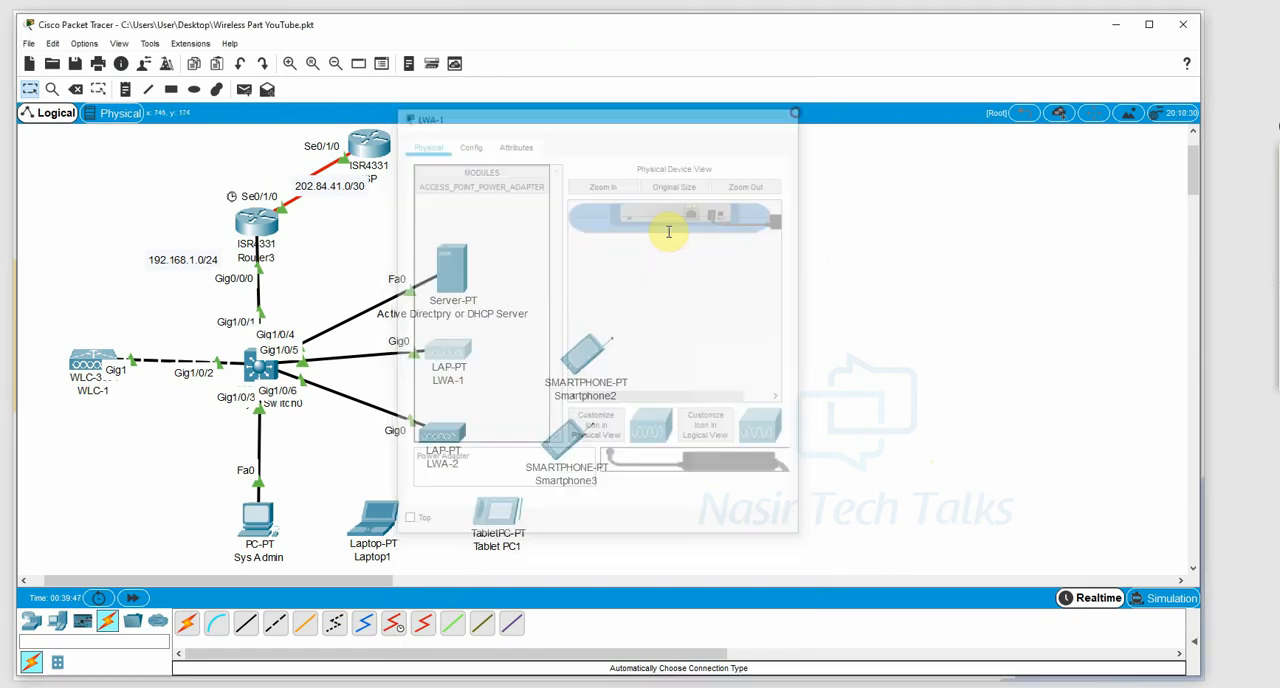
pyautogui.click(437, 444)
pyautogui.moveTo(712, 462); pyautogui.dragTo(720, 218)
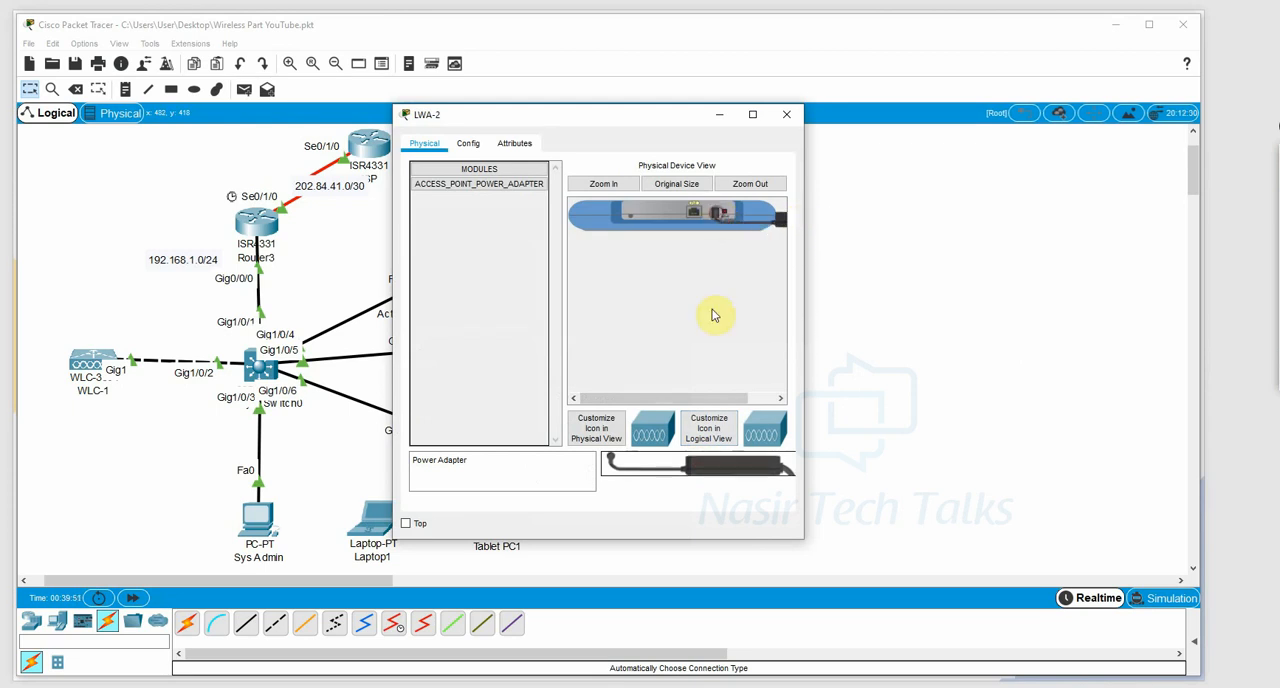
pyautogui.click(786, 114)
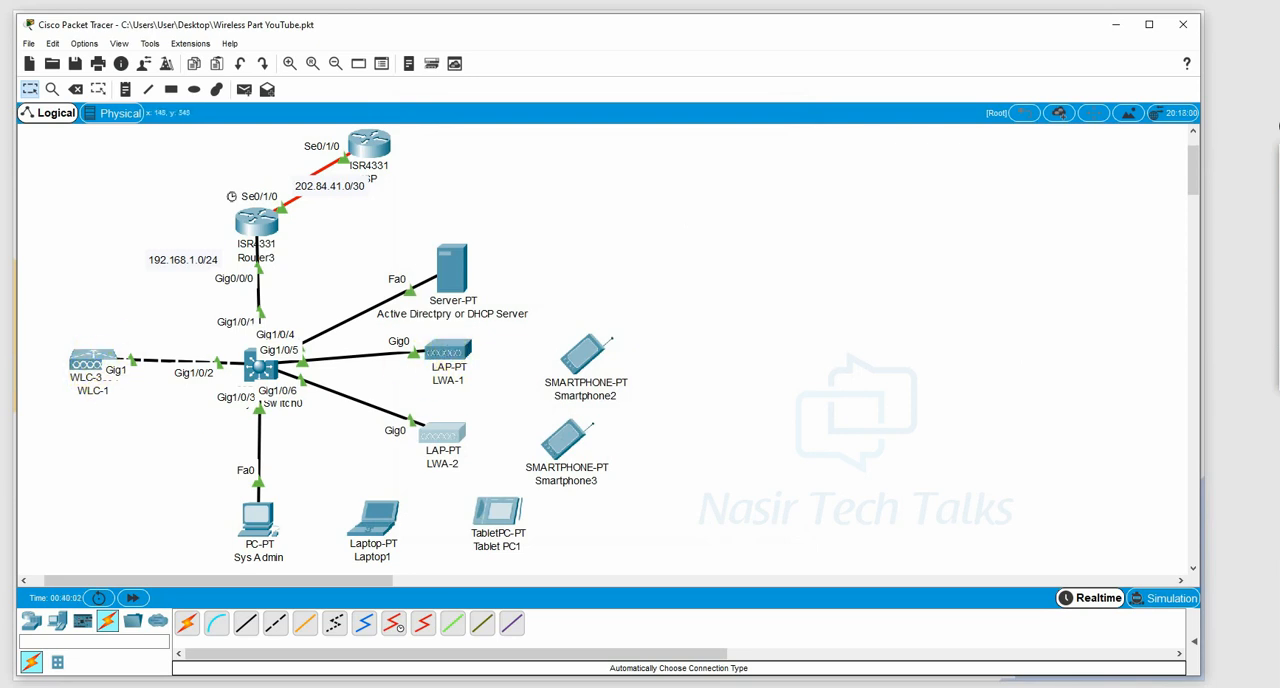
# Restore the Sys Admin PC's window and try to open LWA-2 from the controller's access point list.
pyautogui.click(337, 683)
pyautogui.click(337, 683)
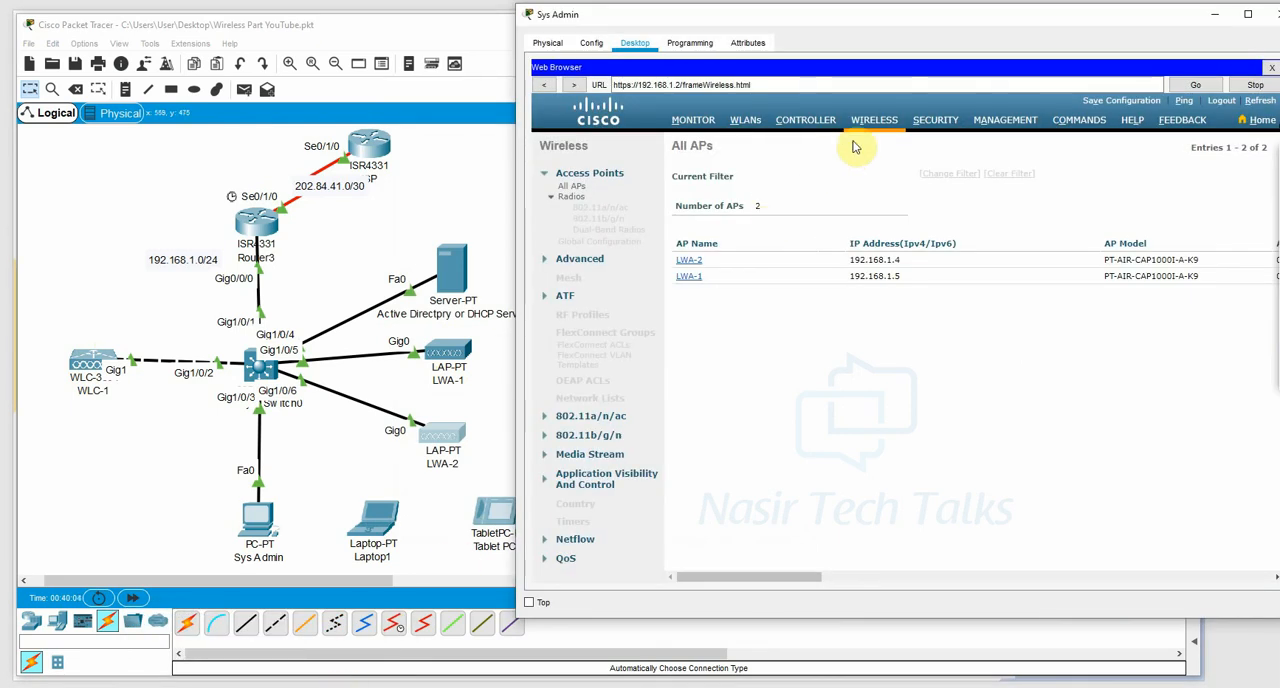
pyautogui.click(692, 264)
pyautogui.click(983, 339)
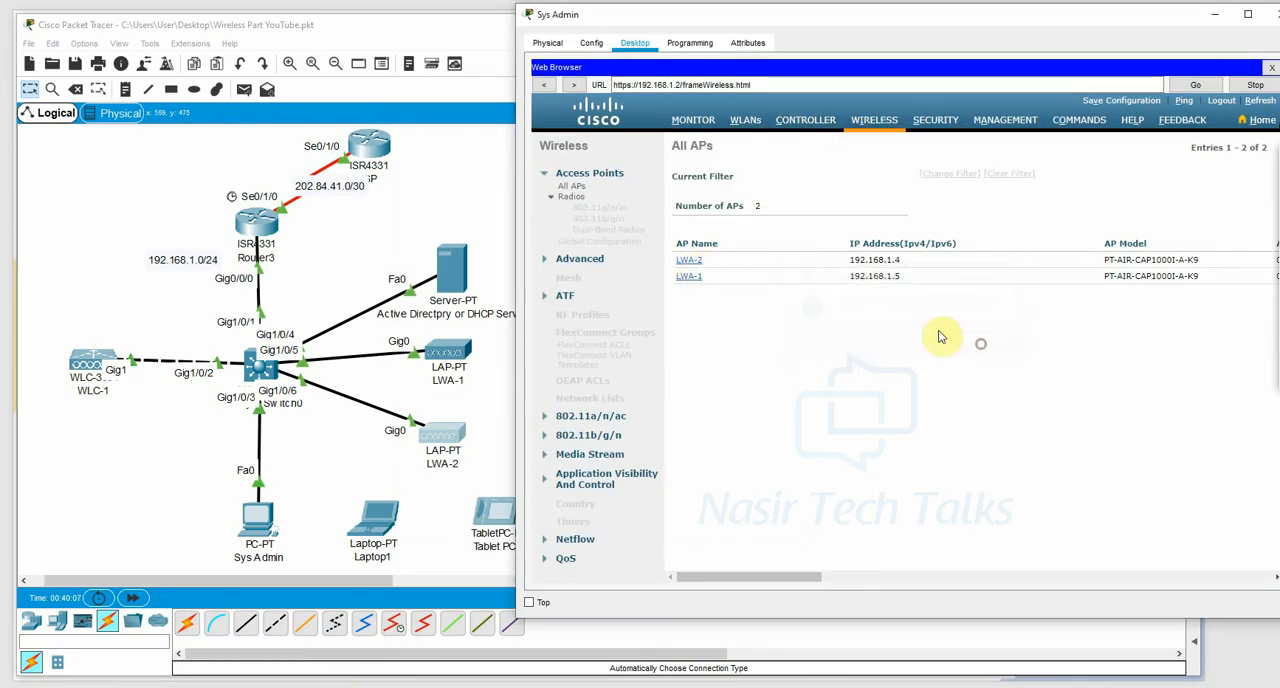
# Try again to open LWA-2 from the controller's access point list, dismiss the alert, and view the WLAN list.
pyautogui.click(695, 261)
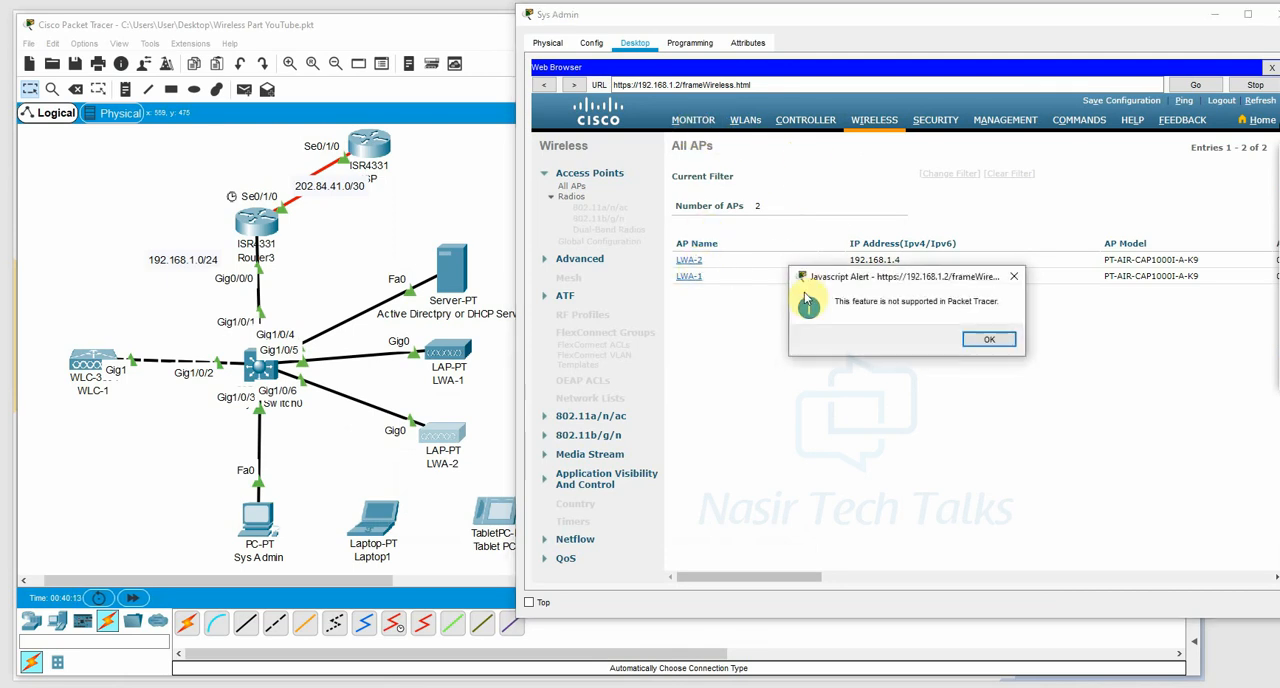
pyautogui.click(991, 343)
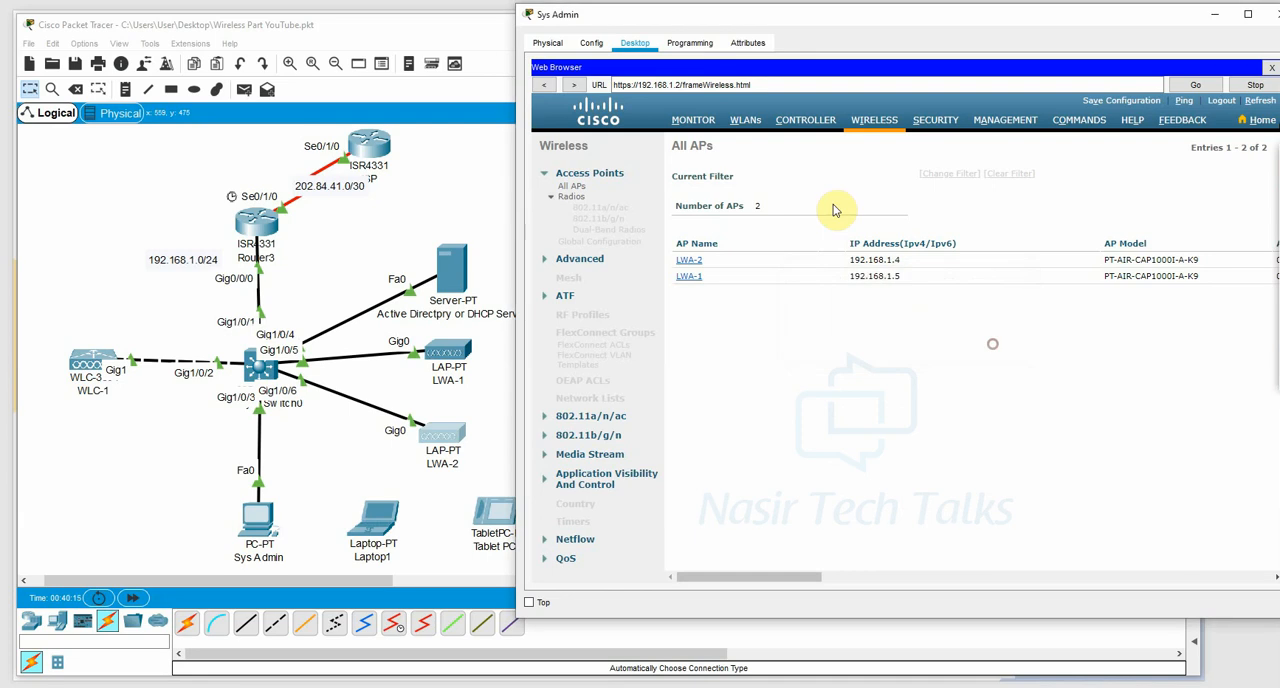
pyautogui.click(697, 121)
pyautogui.scroll(-3, 843, 366)
pyautogui.click(746, 122)
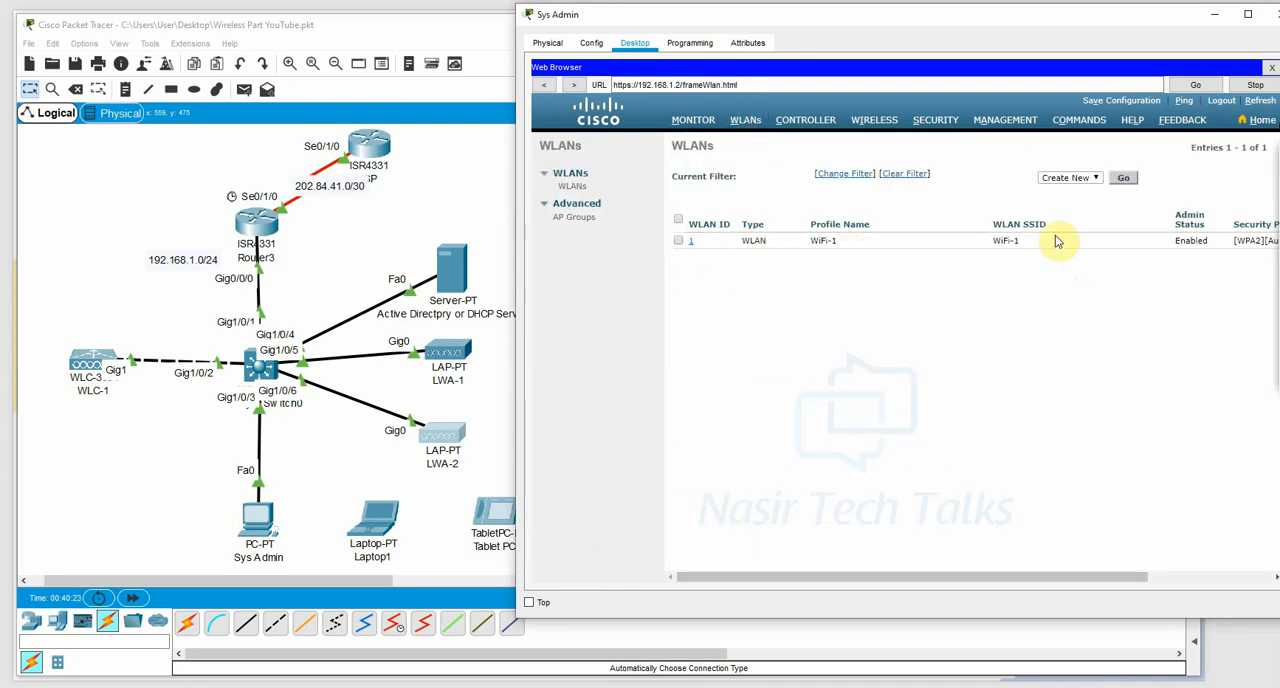
pyautogui.moveTo(774, 576); pyautogui.dragTo(749, 582)
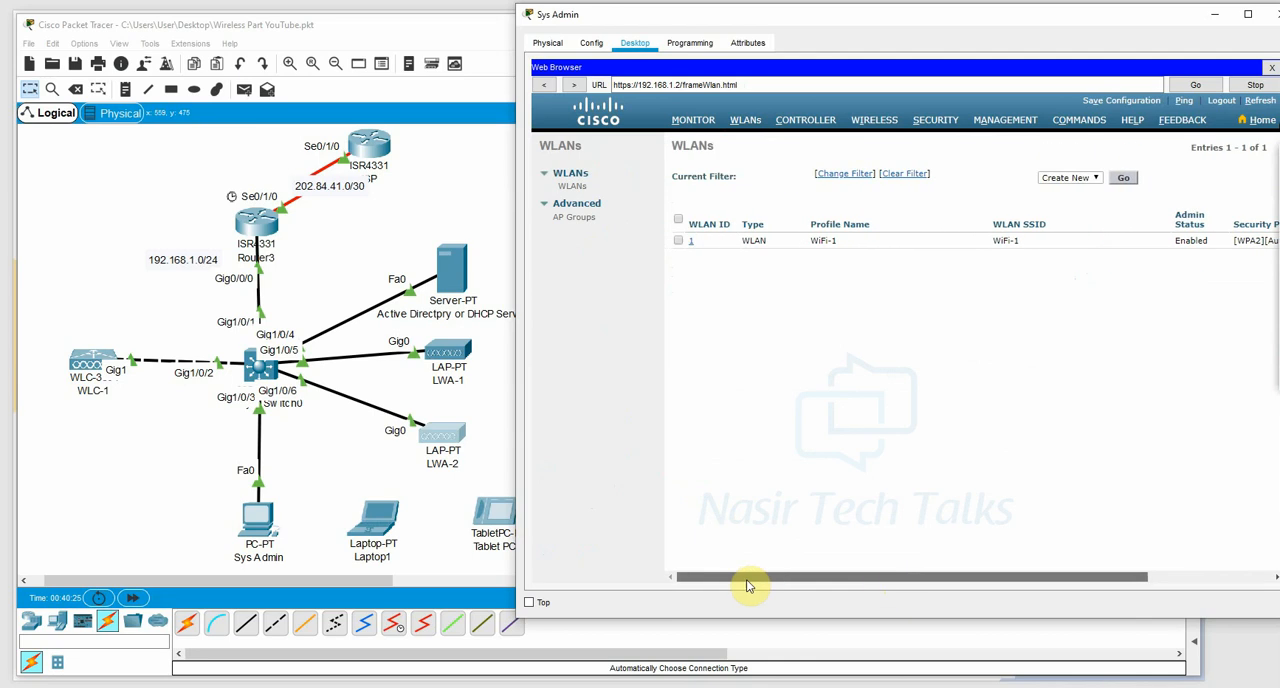
# Open the WiFi-1 WLAN, select its SSID text, review its Layer 2 security settings, and minimize the Sys Admin window.
pyautogui.click(690, 241)
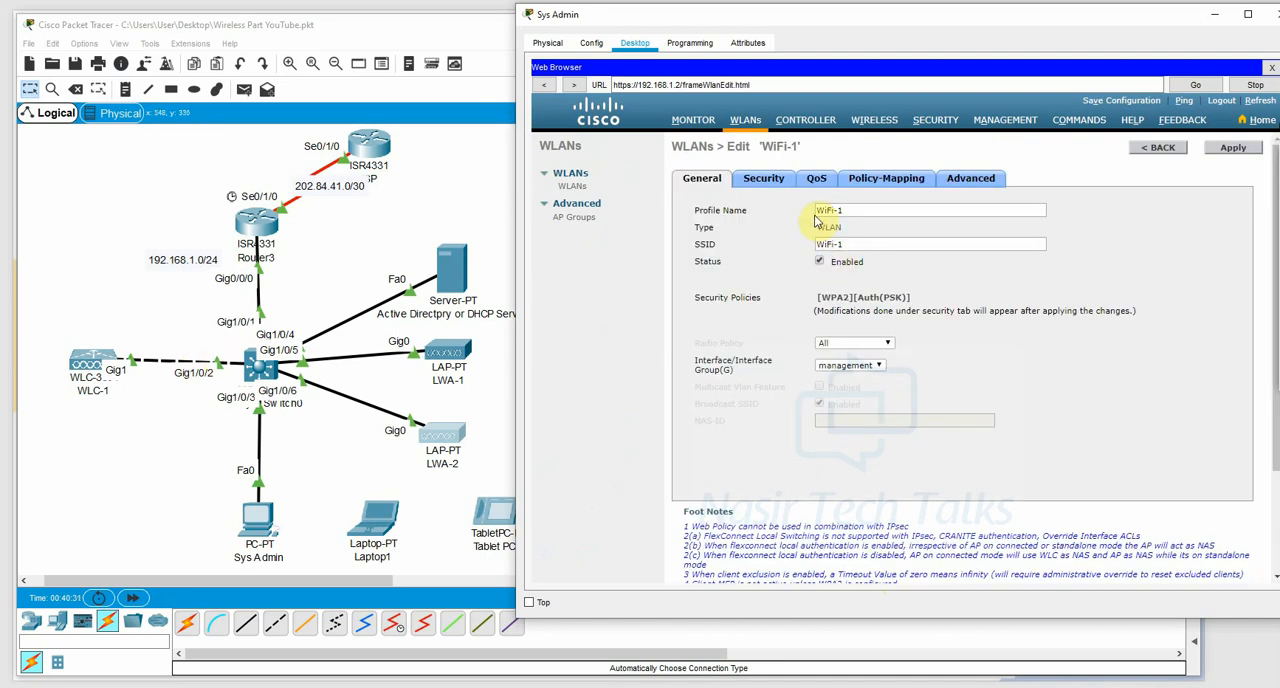
pyautogui.click(853, 245)
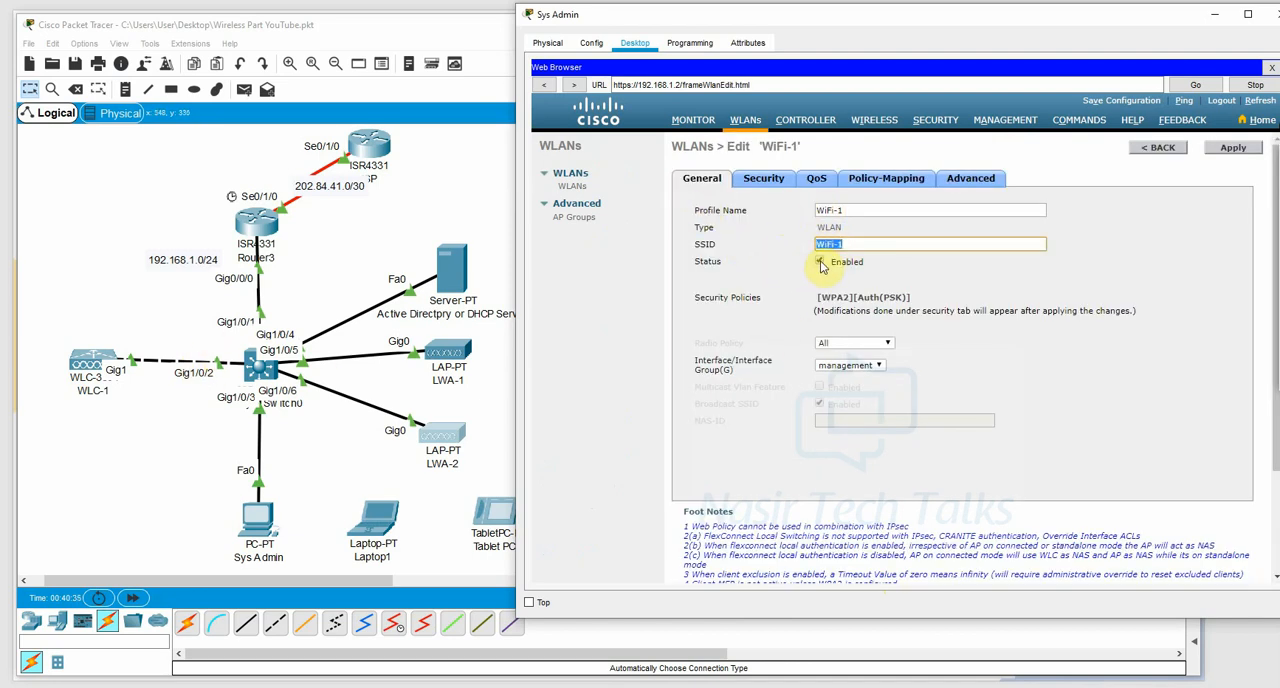
pyautogui.click(764, 187)
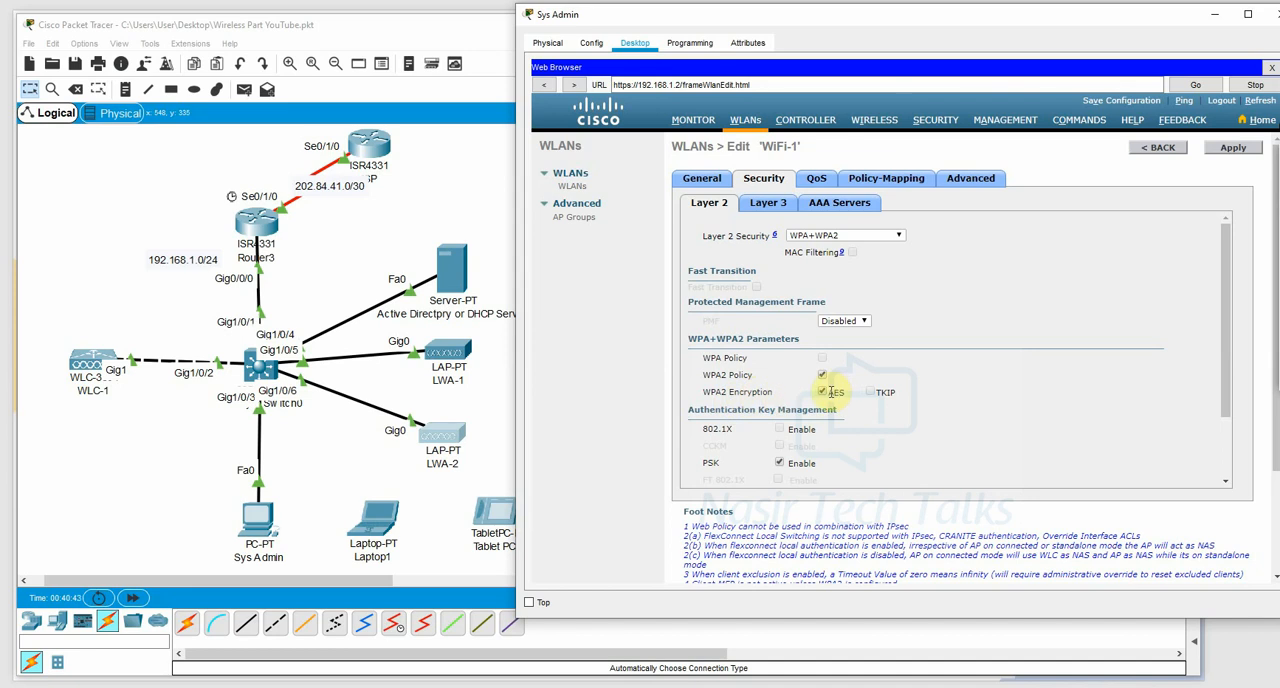
pyautogui.click(1215, 14)
# Open Smartphone2's Wireless0 interface settings, widen the window, and set the SSID to WiFi-1.
pyautogui.click(584, 355)
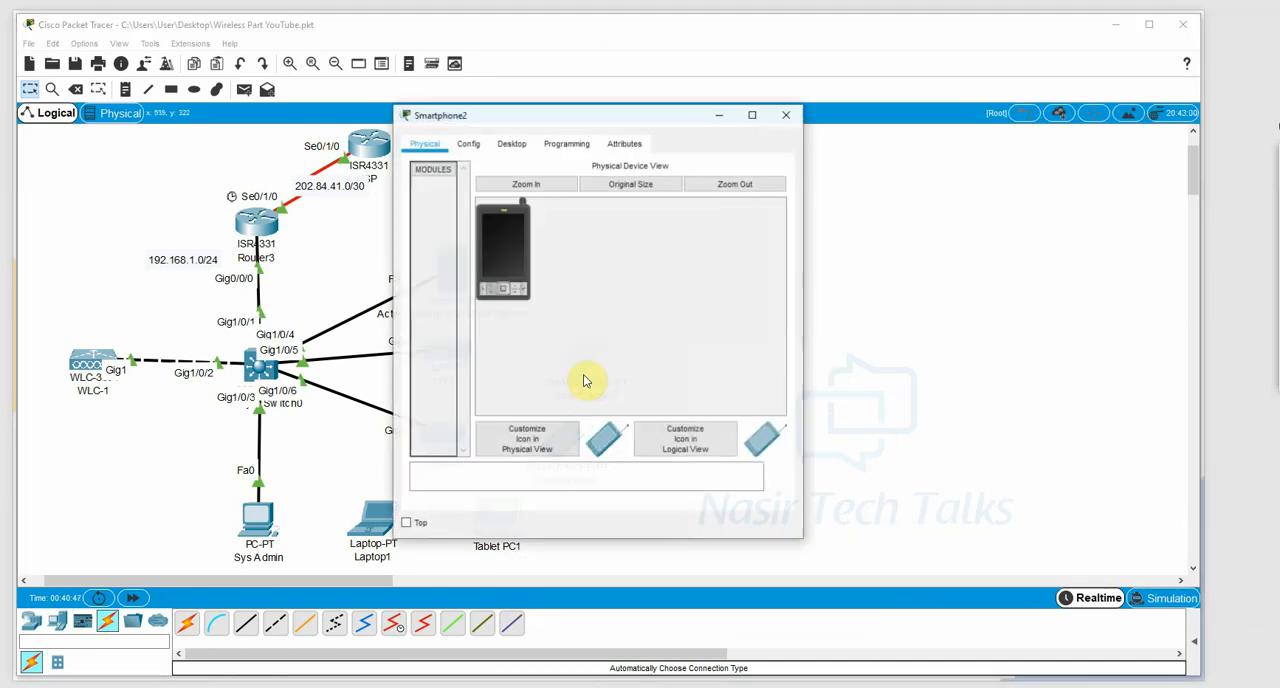
pyautogui.click(513, 146)
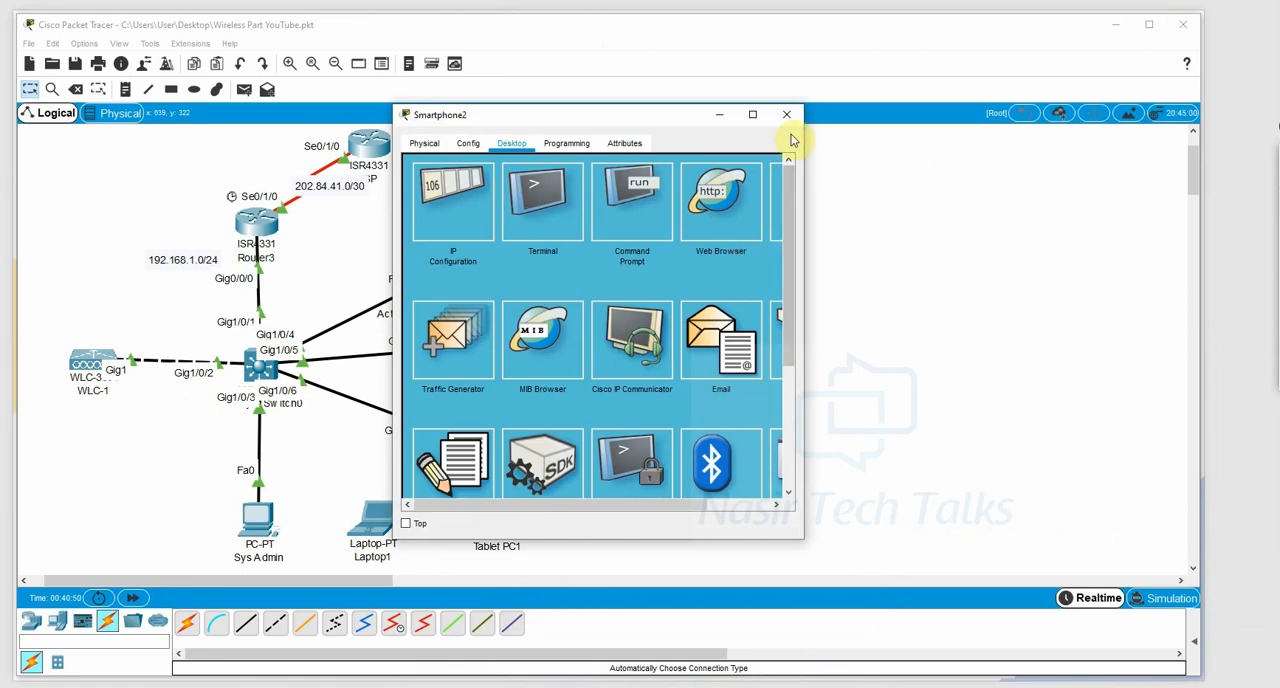
pyautogui.click(473, 145)
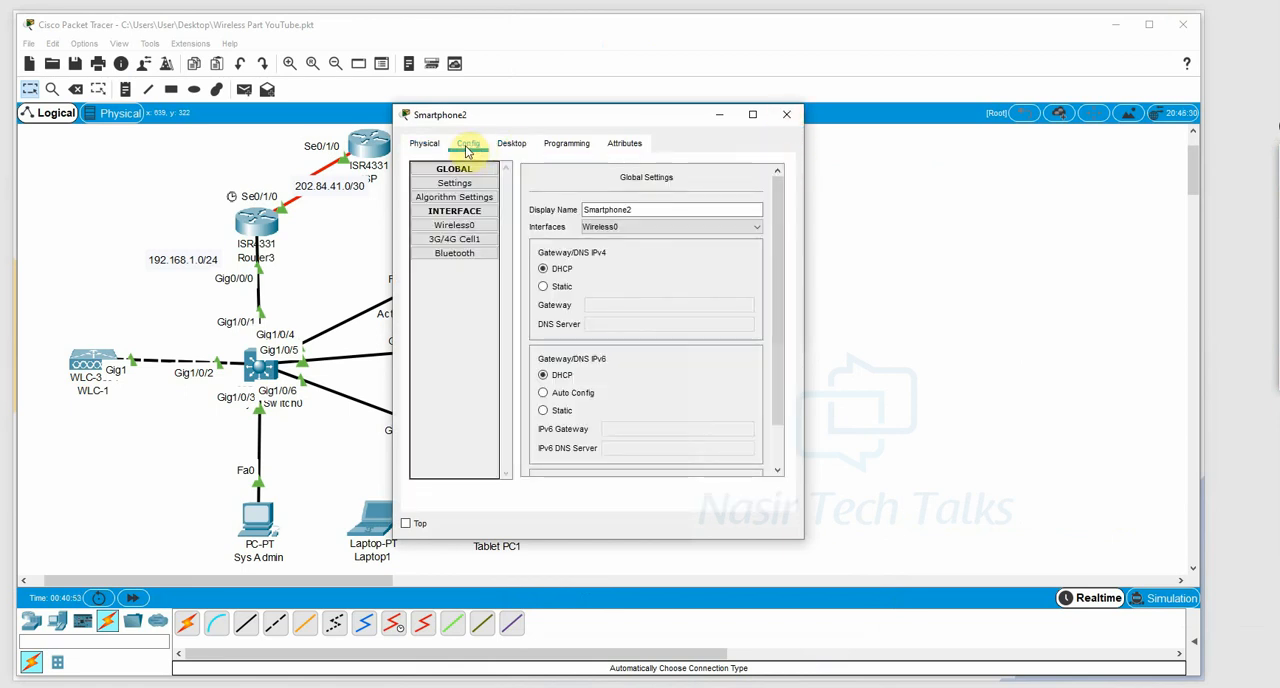
pyautogui.click(455, 226)
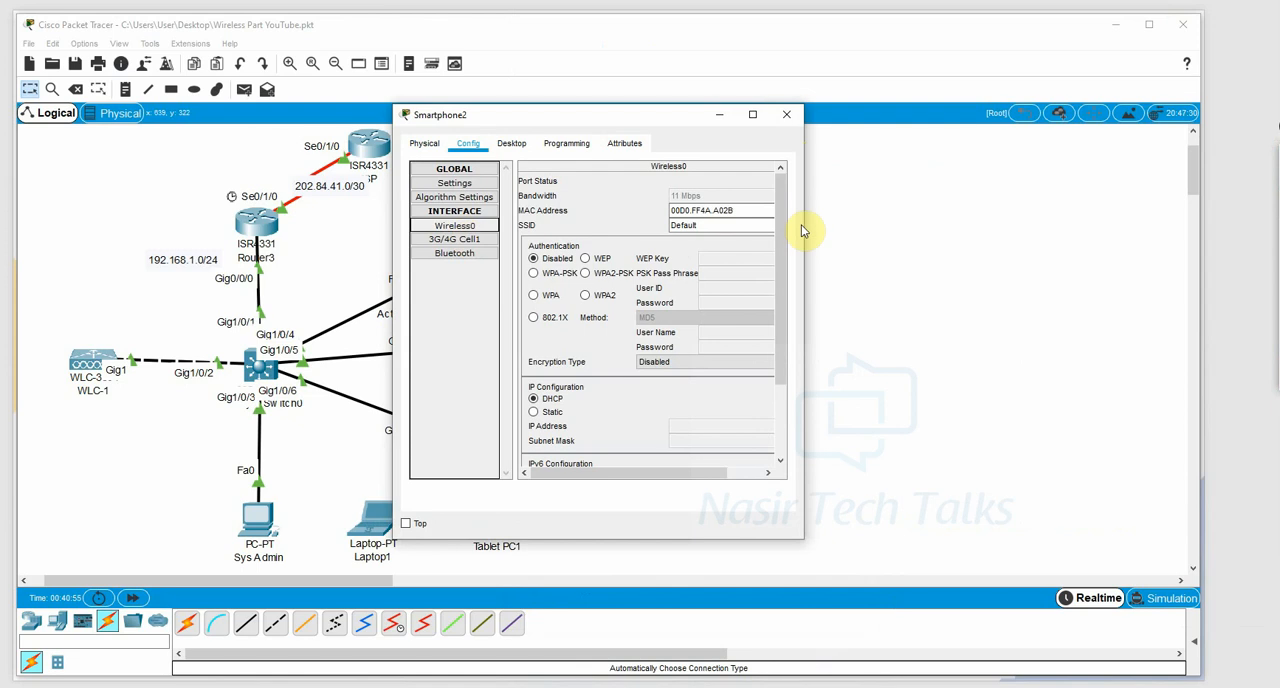
pyautogui.moveTo(803, 224); pyautogui.dragTo(1042, 224)
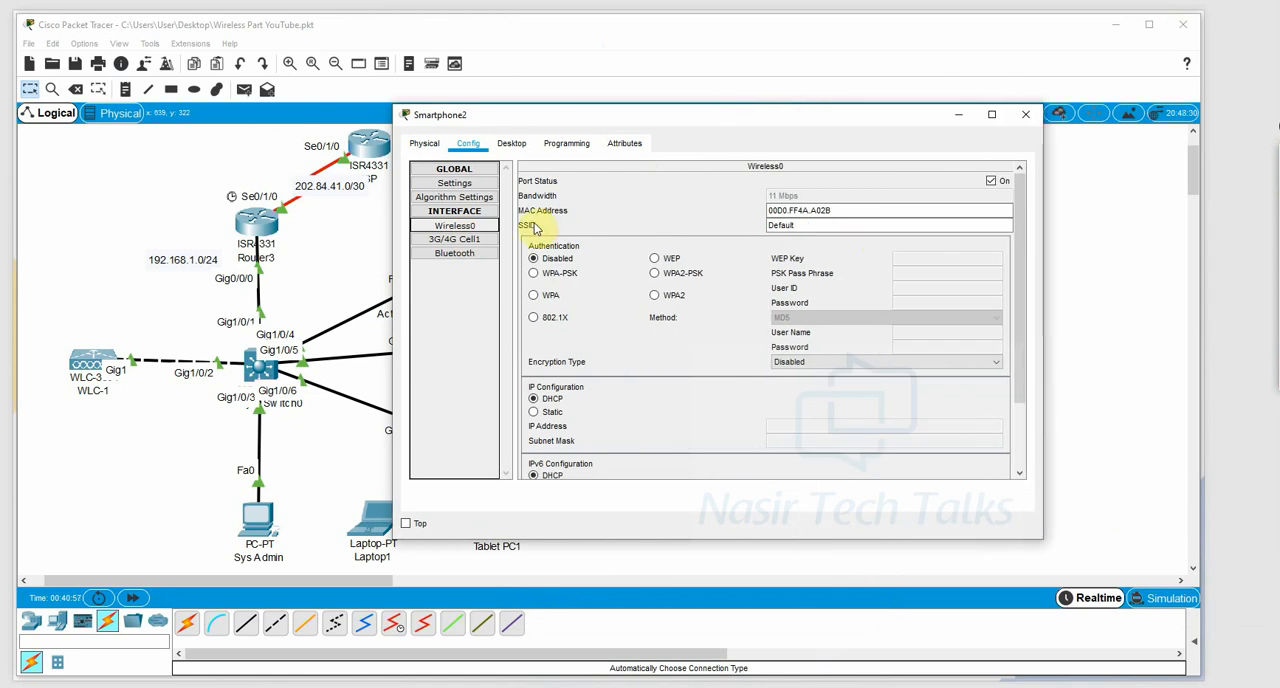
pyautogui.doubleClick(877, 225)
pyautogui.write('WiFi-1')
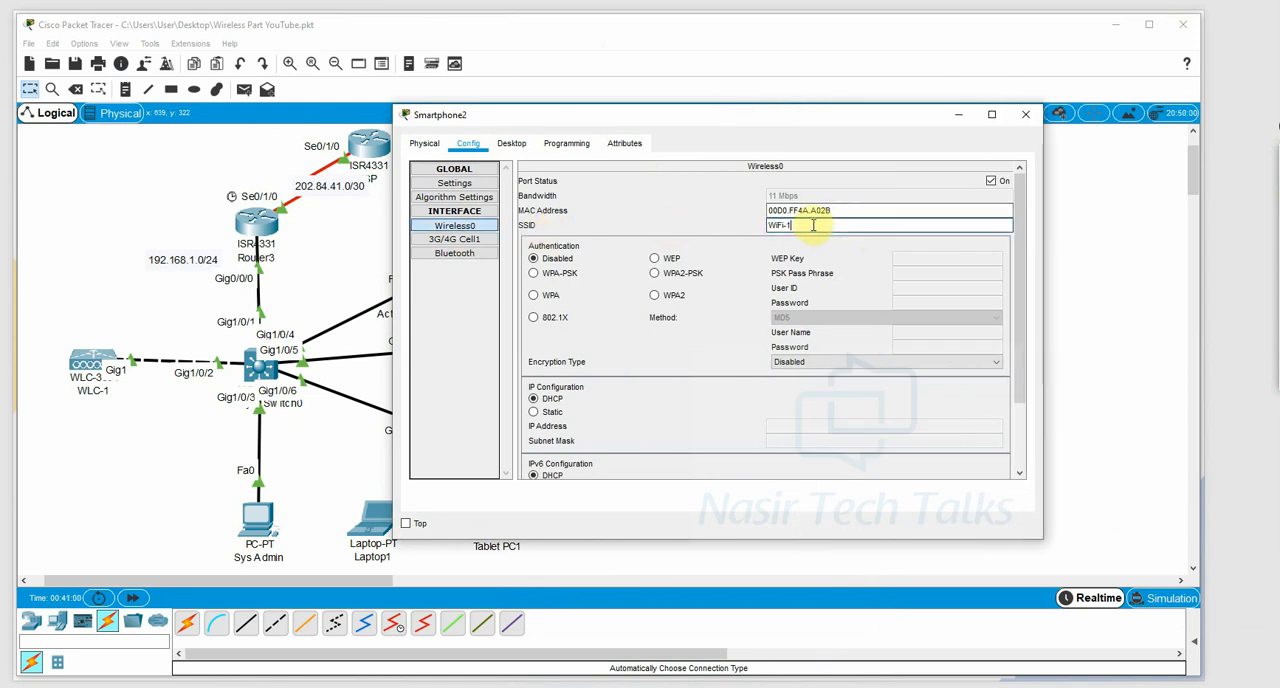
# Set Smartphone2's authentication to WPA2-PSK with AES encryption, enter the PSK pass phrase, and close its window.
pyautogui.click(654, 273)
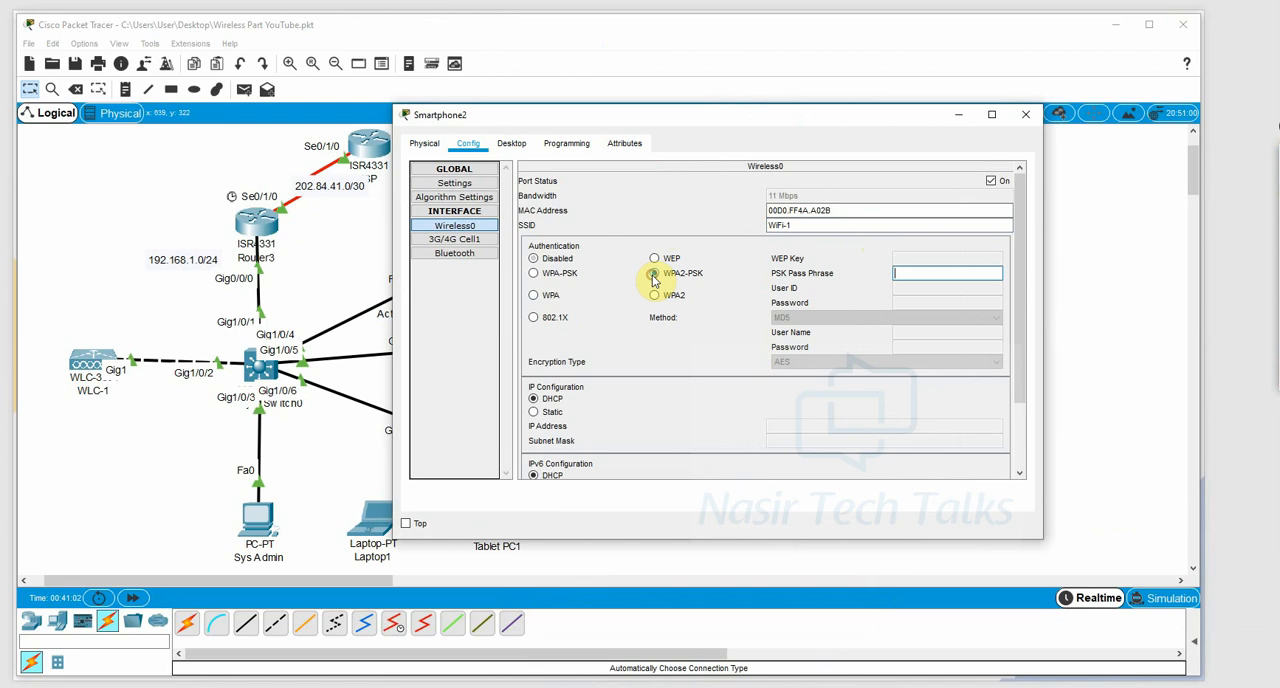
pyautogui.click(910, 277)
pyautogui.write('Cisco123')
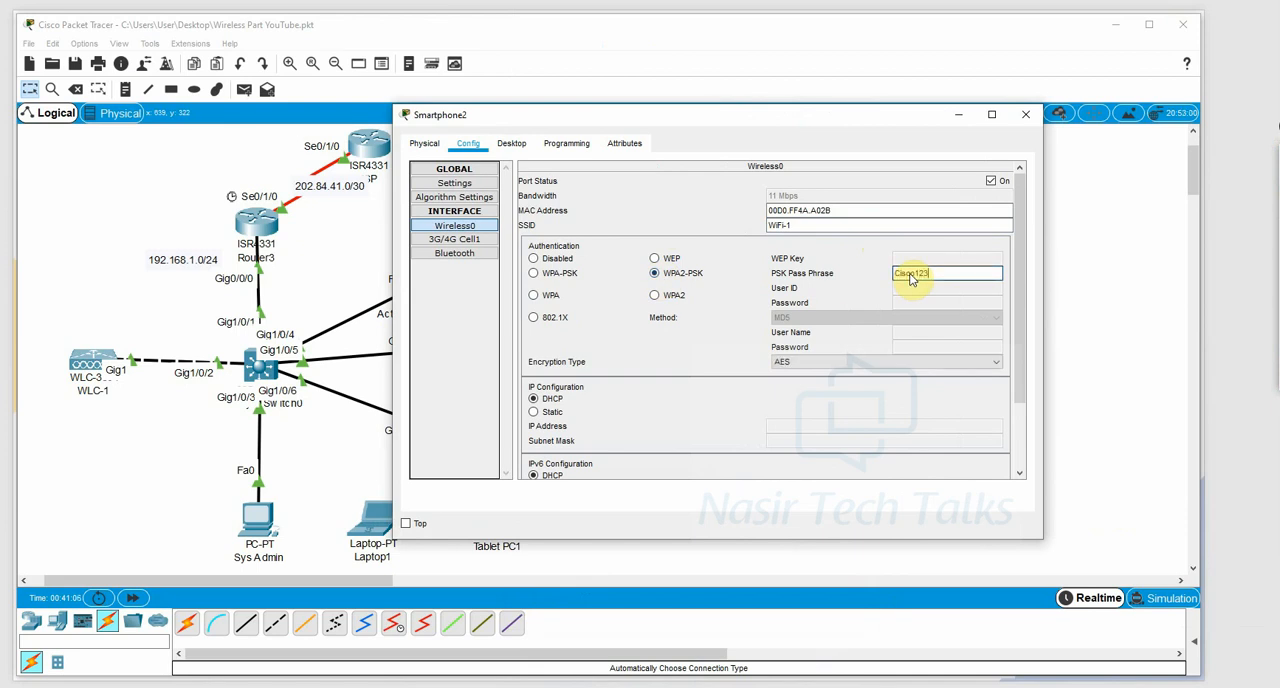
pyautogui.click(800, 362)
pyautogui.click(789, 376)
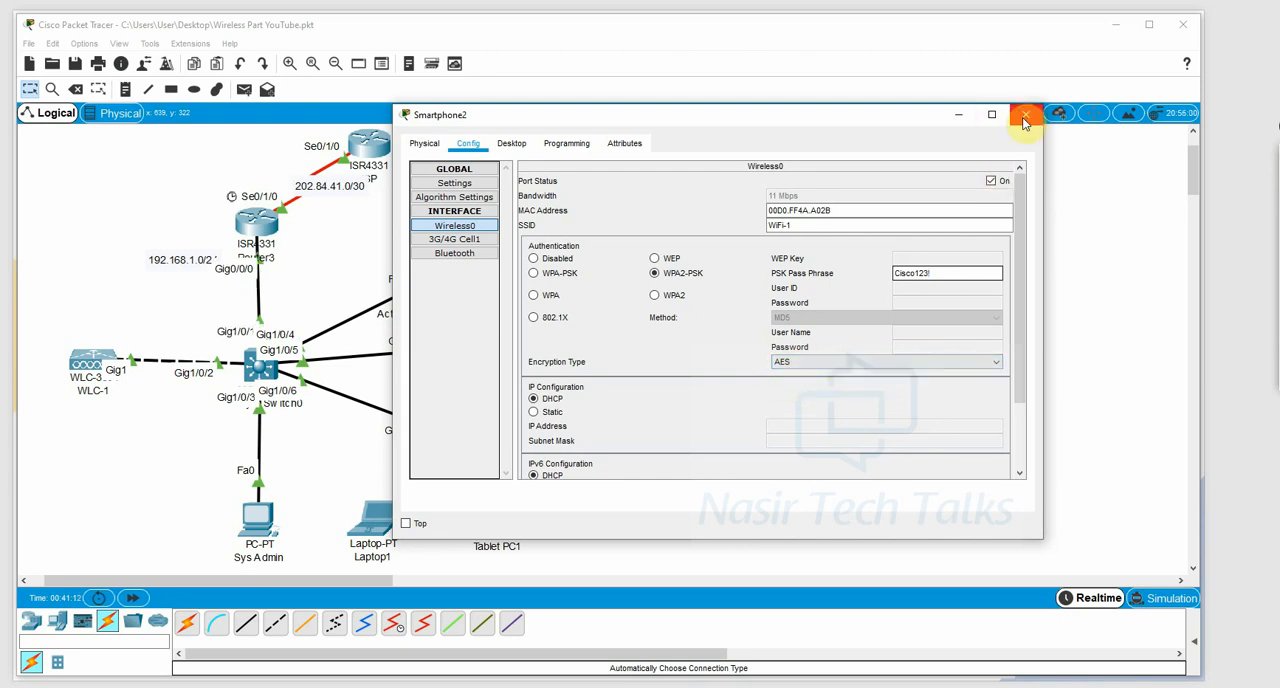
pyautogui.click(1025, 115)
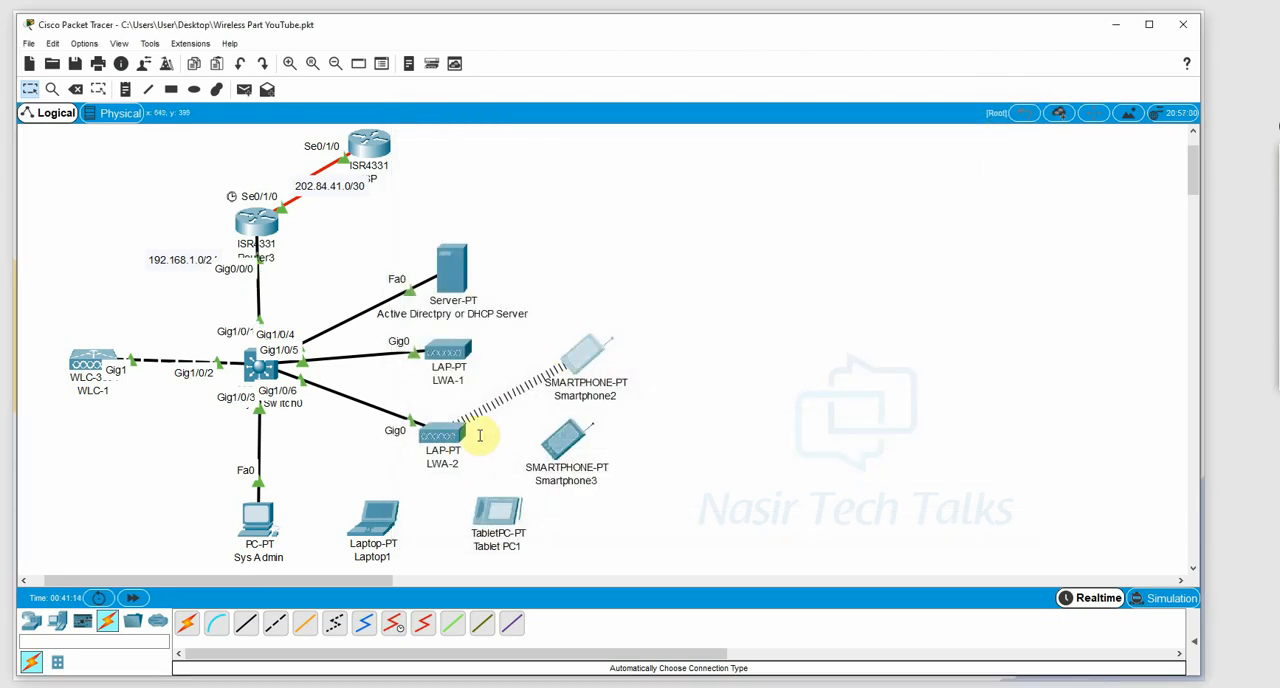
# Open Tablet PC1's Wireless0 interface settings, widen the window, and set the SSID to WiFi-1.
pyautogui.click(478, 510)
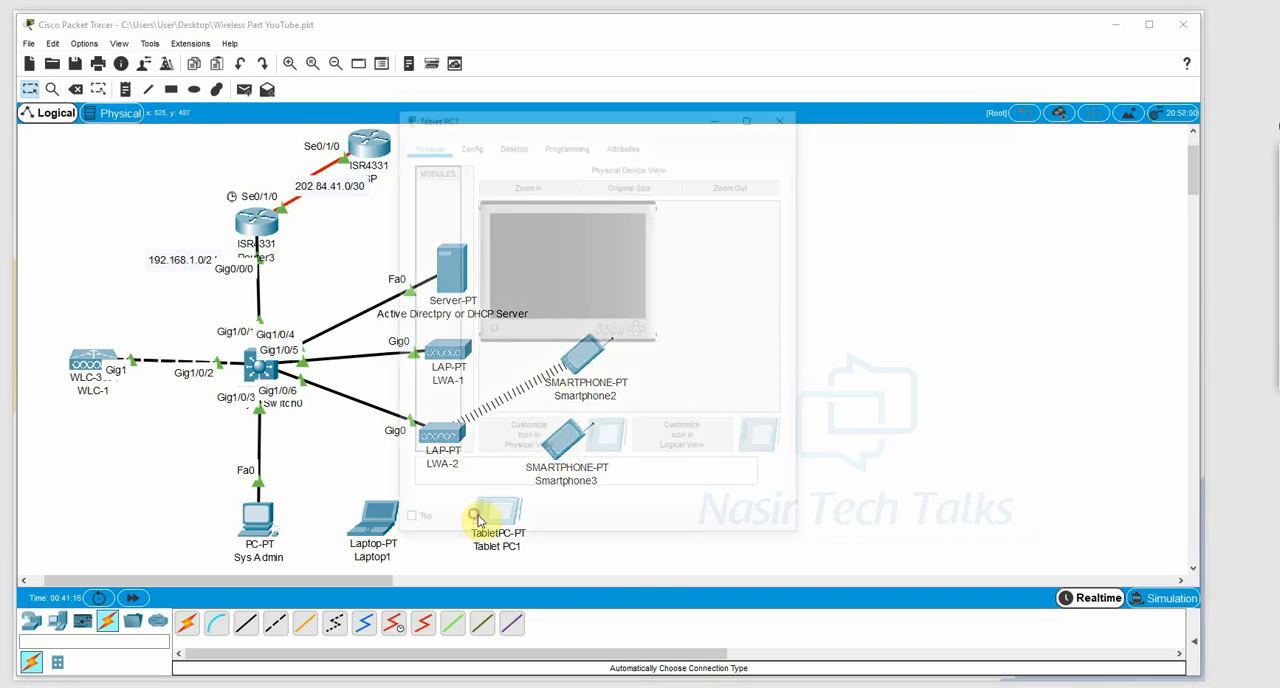
pyautogui.click(508, 143)
pyautogui.click(484, 145)
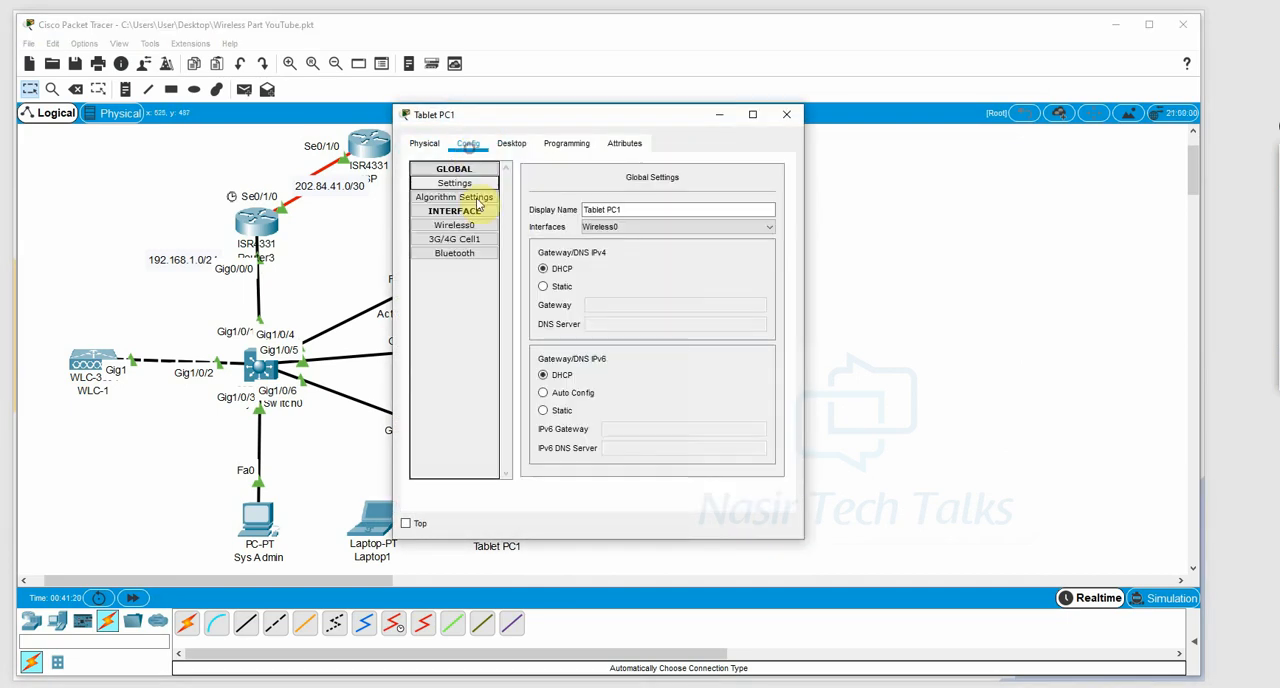
pyautogui.click(460, 226)
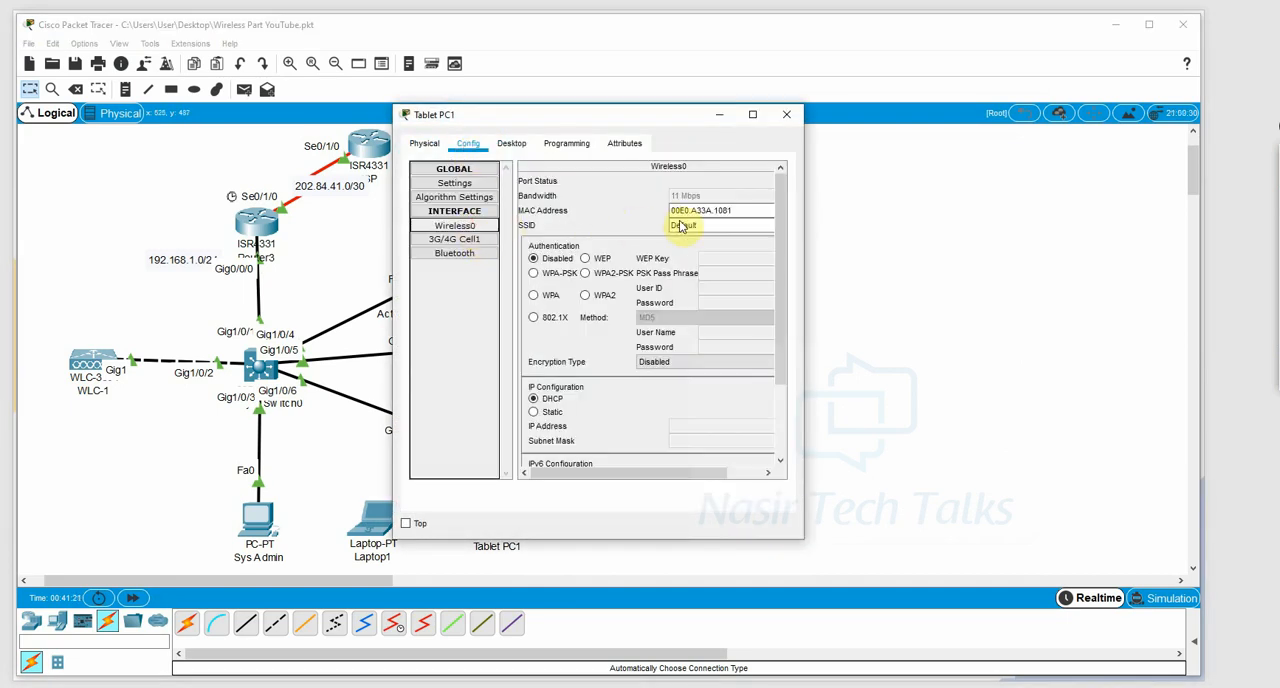
pyautogui.moveTo(804, 216); pyautogui.dragTo(1048, 218)
pyautogui.click(822, 224)
pyautogui.moveTo(824, 224); pyautogui.dragTo(660, 243)
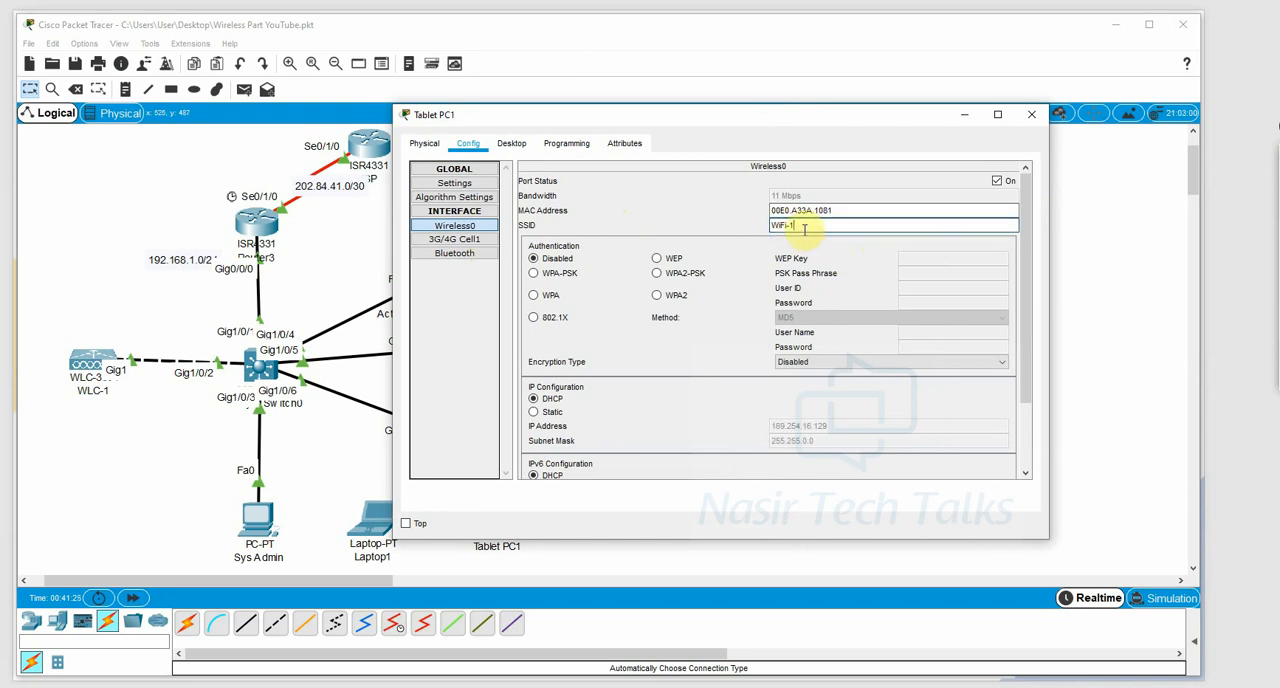
# Set Tablet PC1's authentication to WPA2-PSK, enter the PSK pass phrase, and close its window.
pyautogui.click(657, 273)
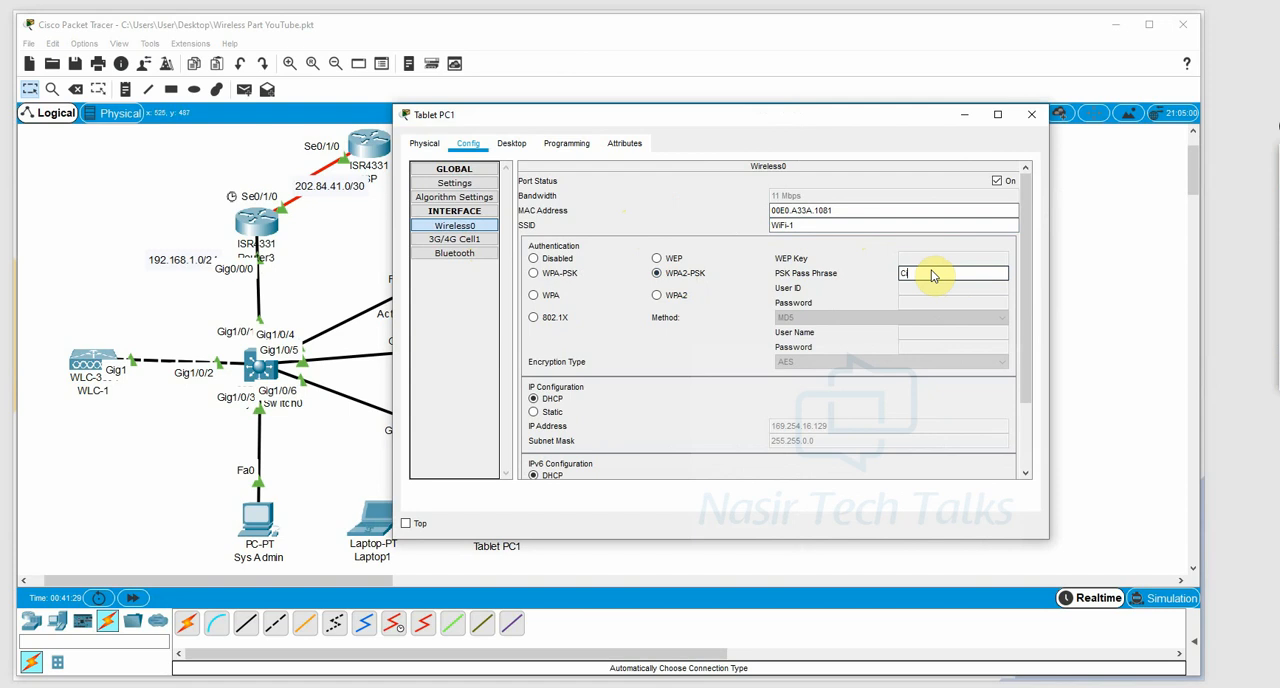
pyautogui.write('Cisco12')
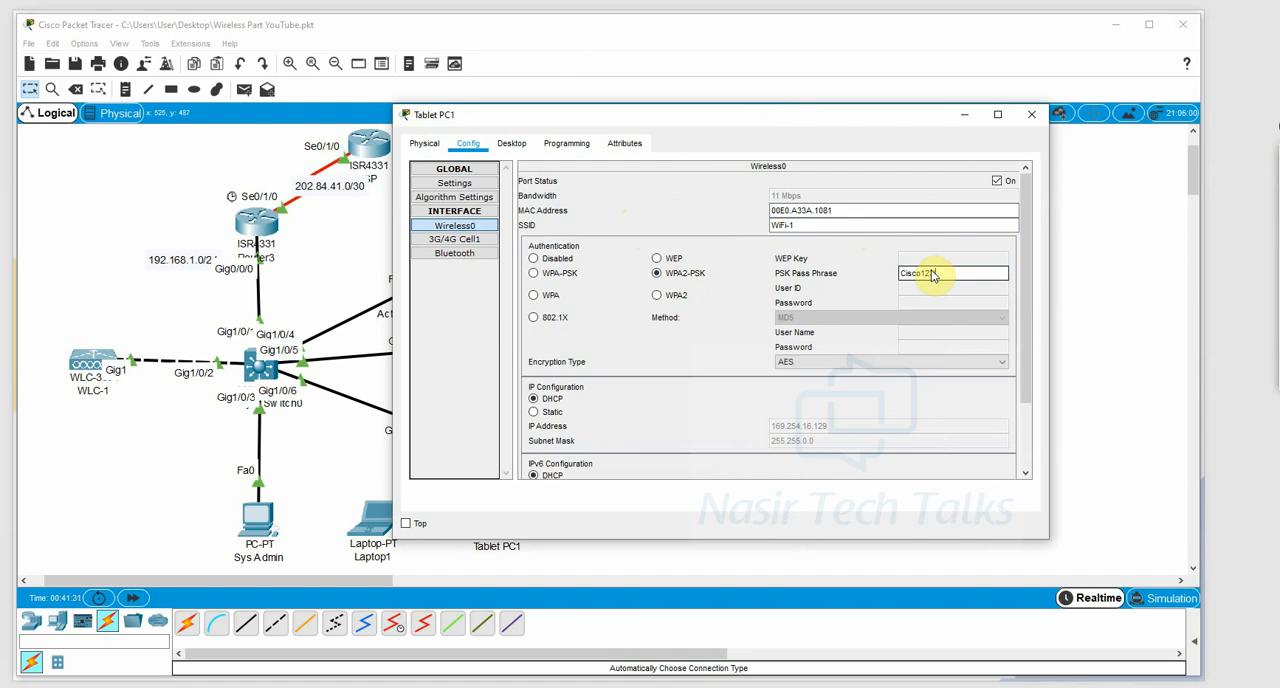
pyautogui.write('3!')
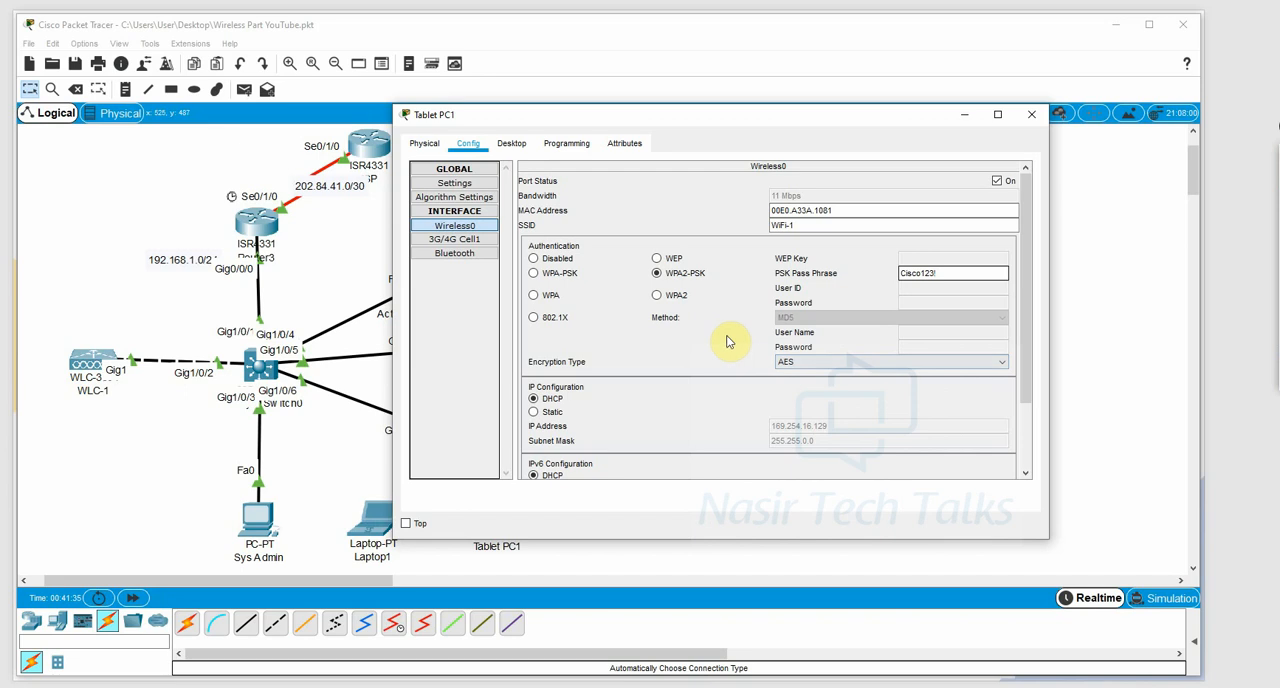
pyautogui.click(1031, 114)
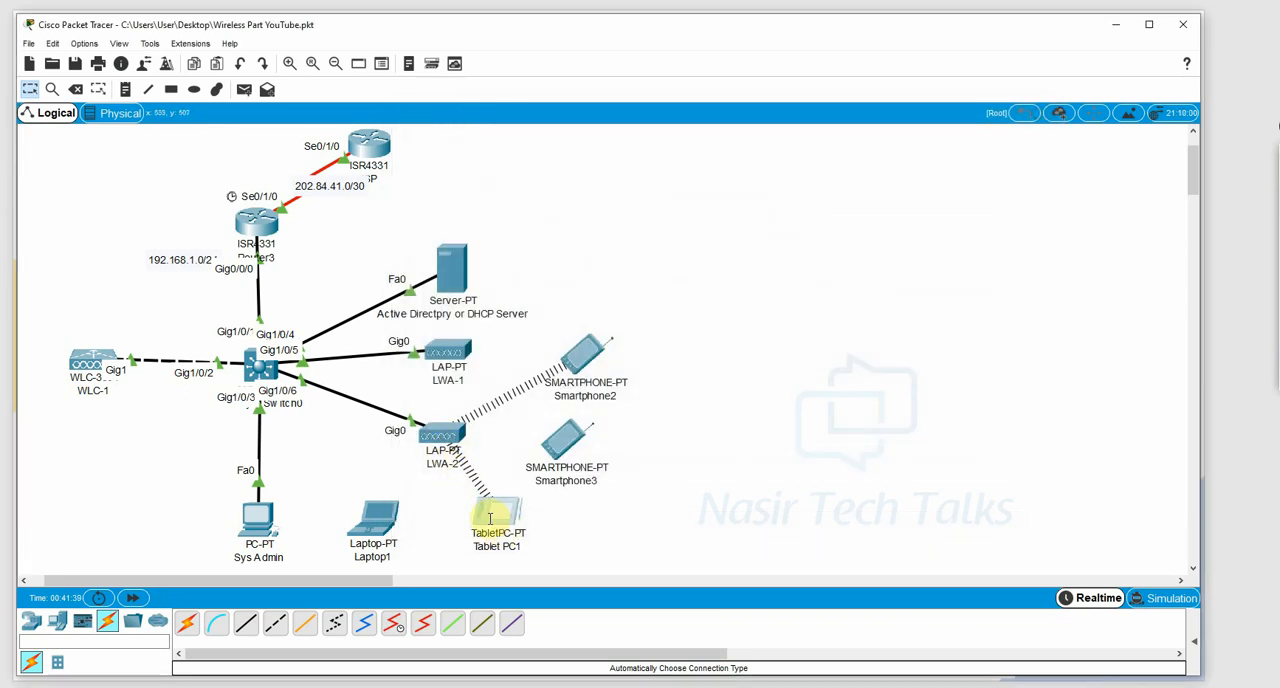
# Install the WPC300N wireless module in Laptop1's empty slot and power the laptop on.
pyautogui.click(383, 517)
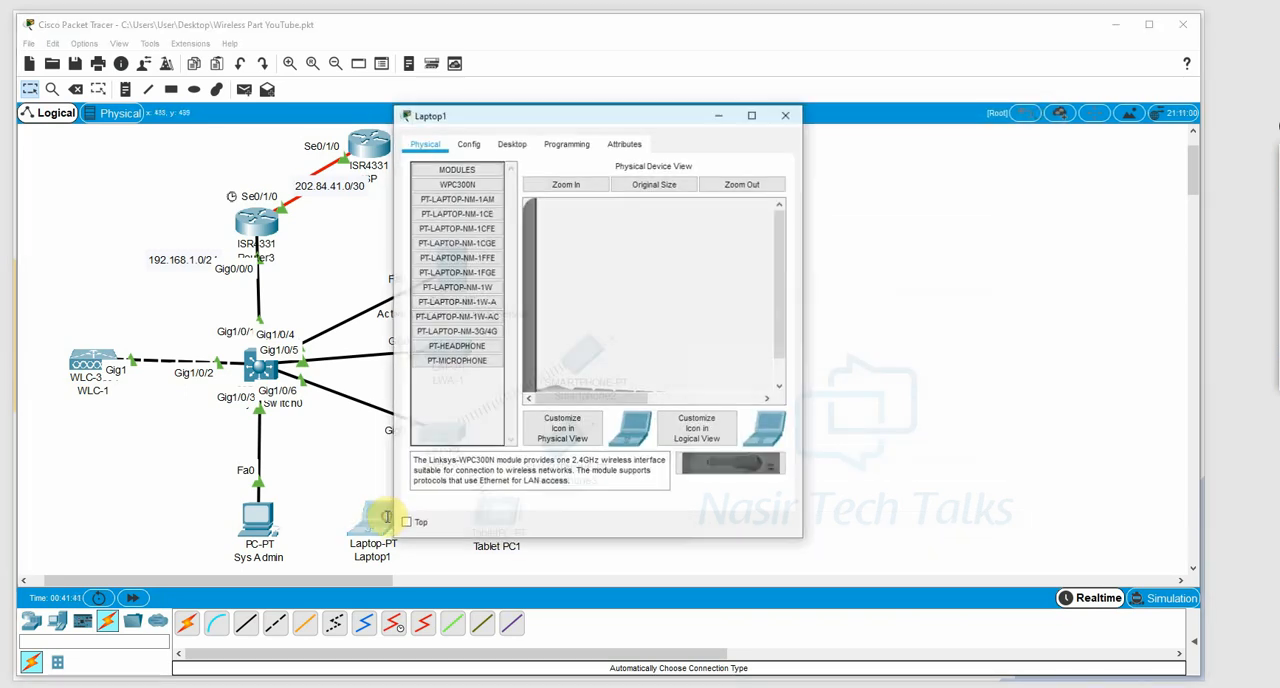
pyautogui.moveTo(794, 302); pyautogui.dragTo(1154, 300)
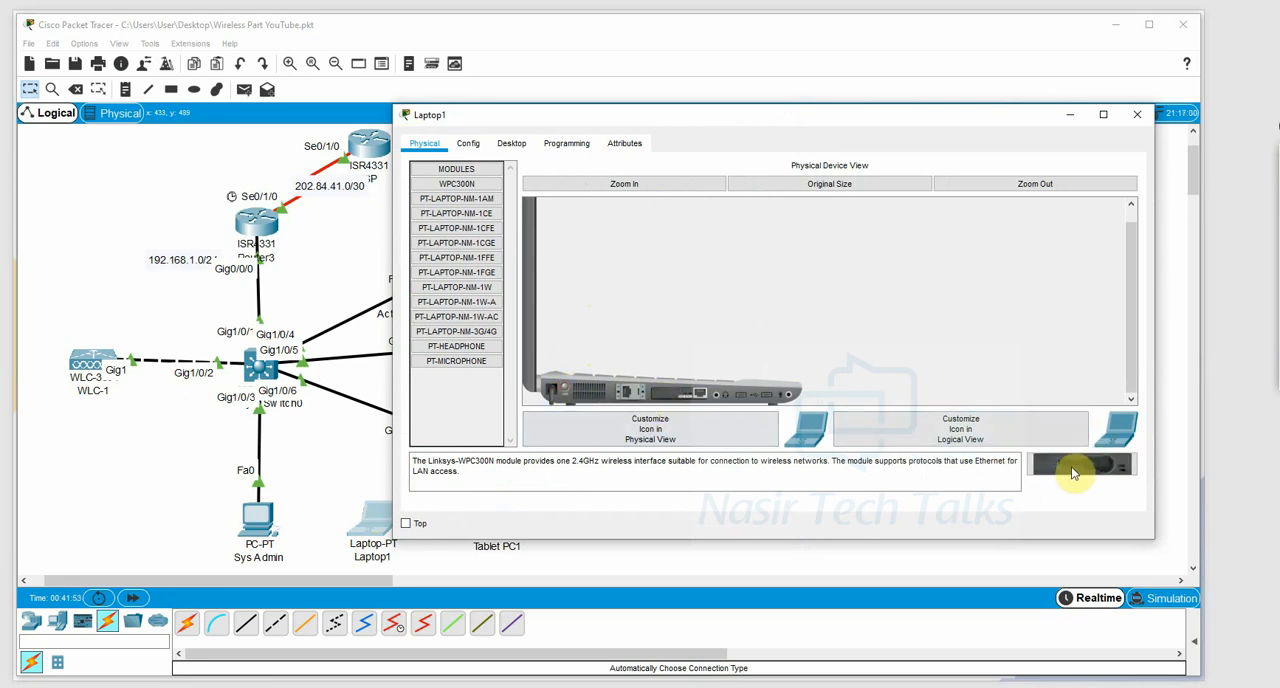
pyautogui.moveTo(1073, 473); pyautogui.dragTo(632, 390)
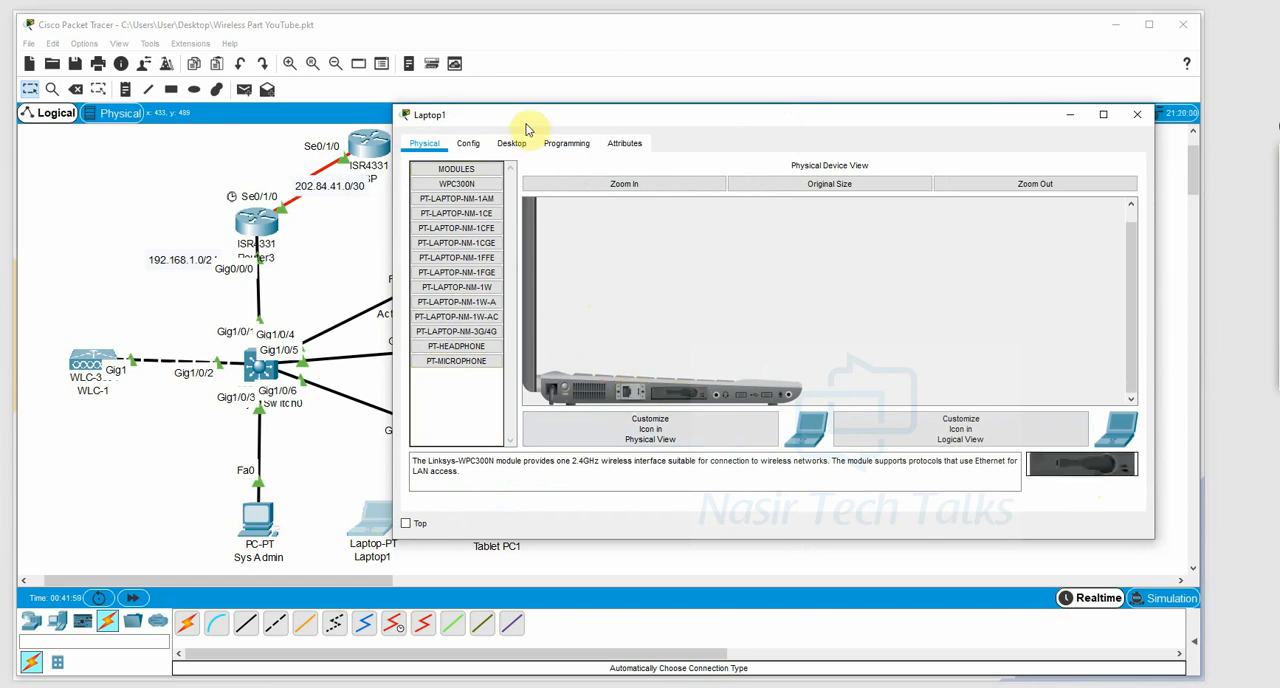
pyautogui.click(510, 143)
pyautogui.click(578, 351)
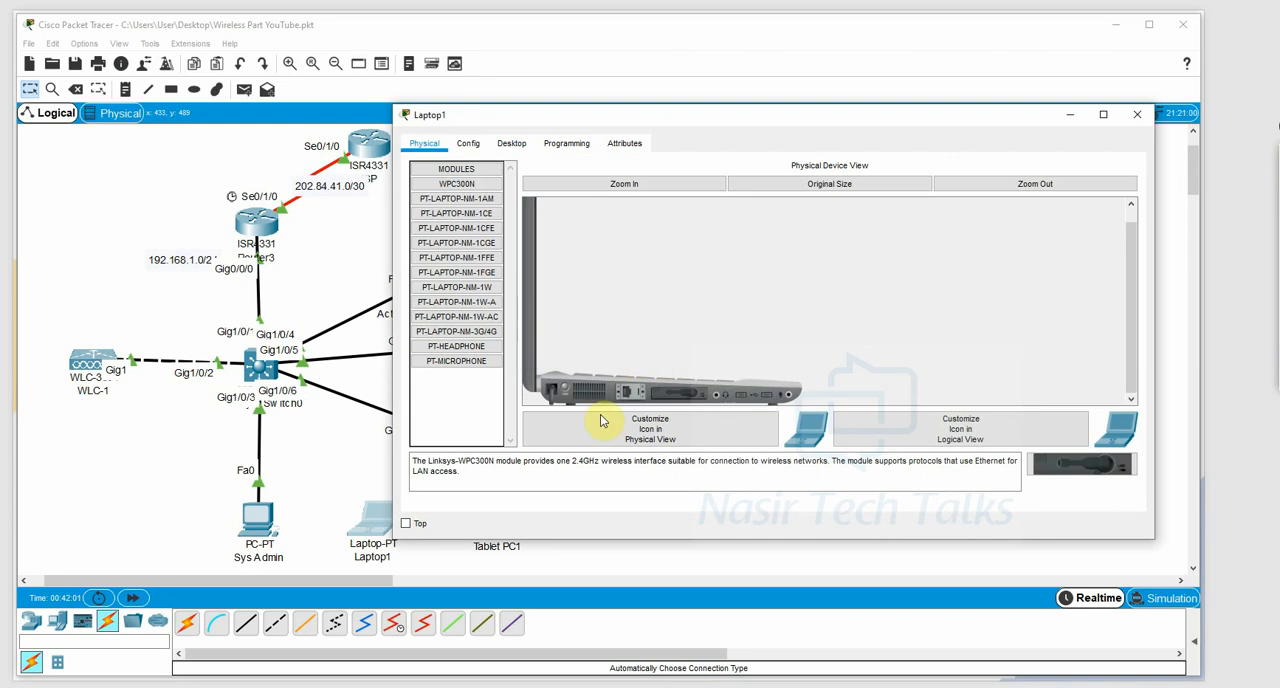
pyautogui.click(576, 390)
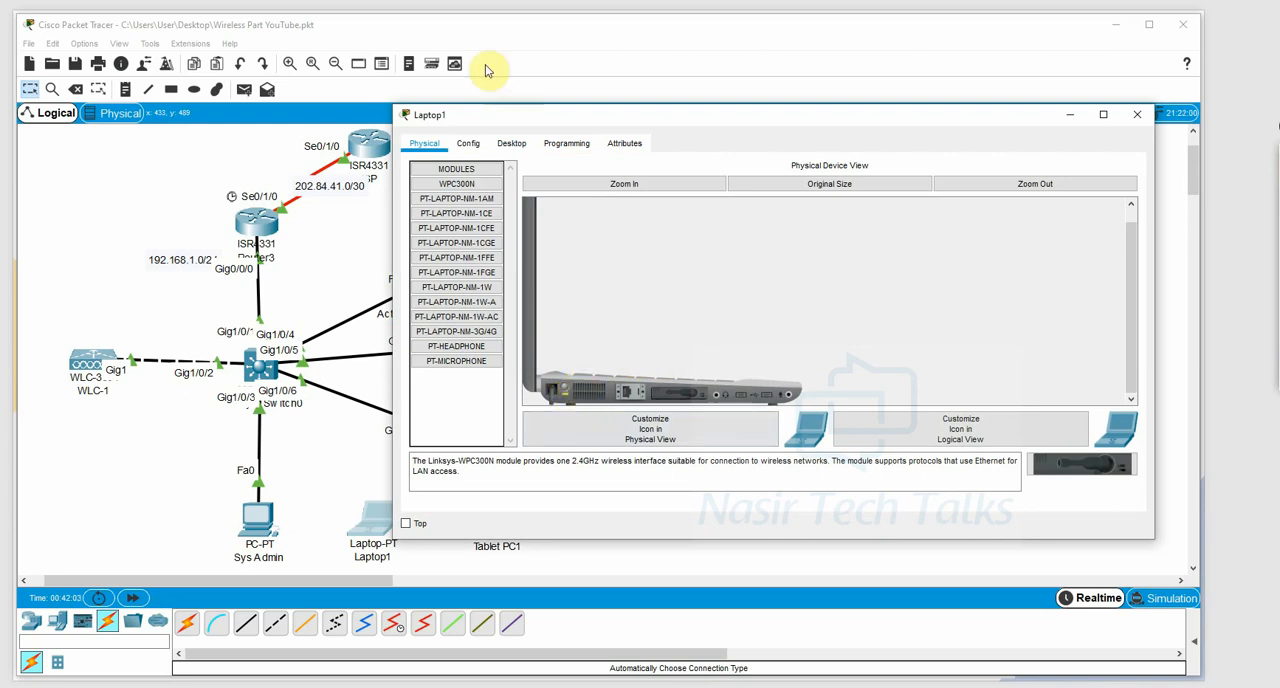
# Check Laptop1's PC Wireless utility and set the SSID of its Wireless0 interface to WiFi-1.
pyautogui.click(511, 143)
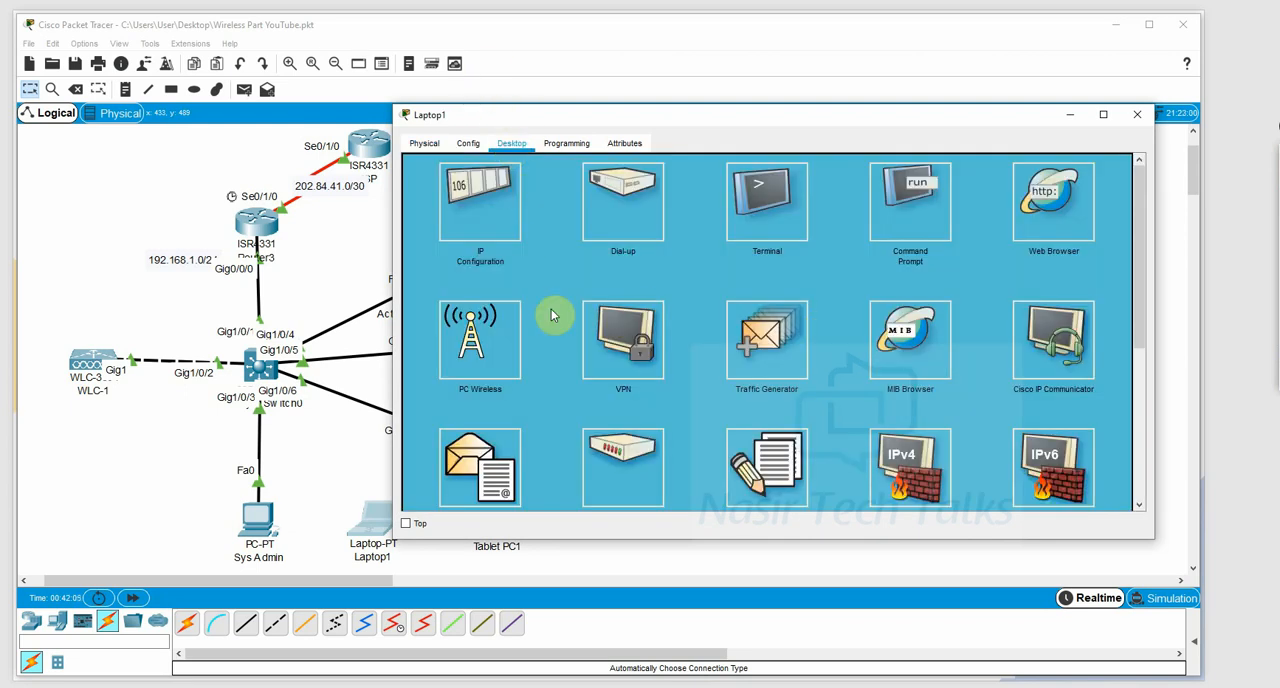
pyautogui.click(470, 360)
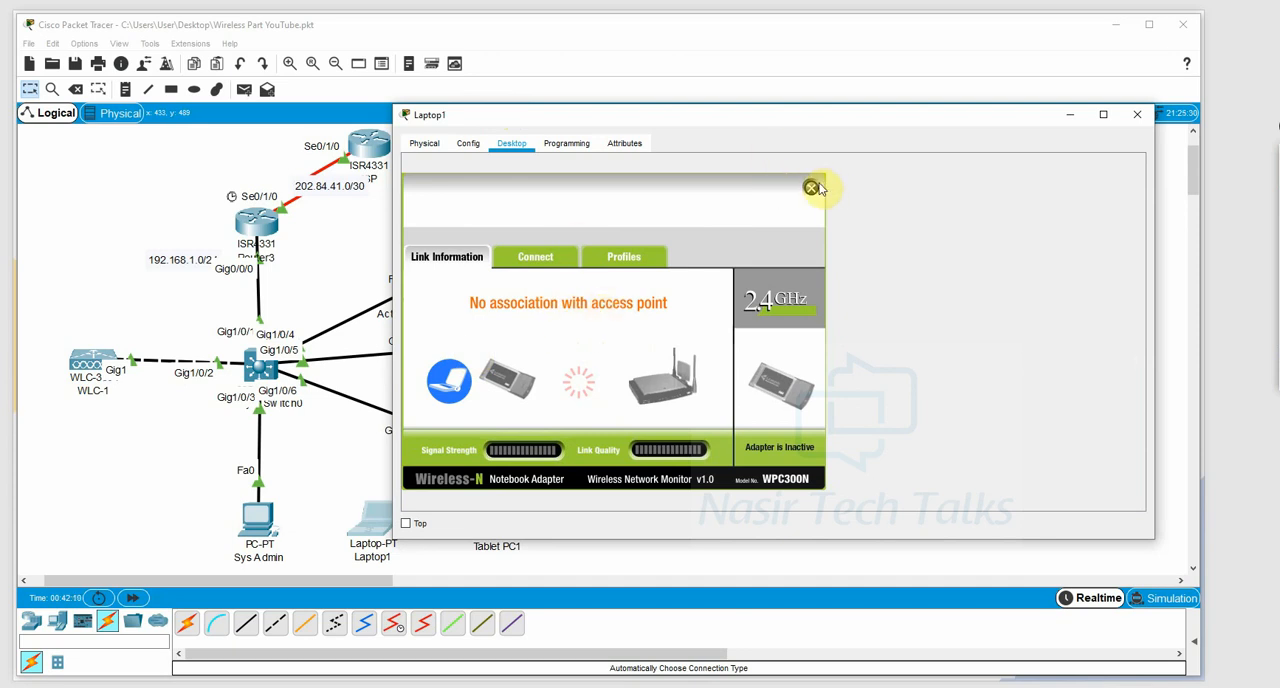
pyautogui.click(468, 143)
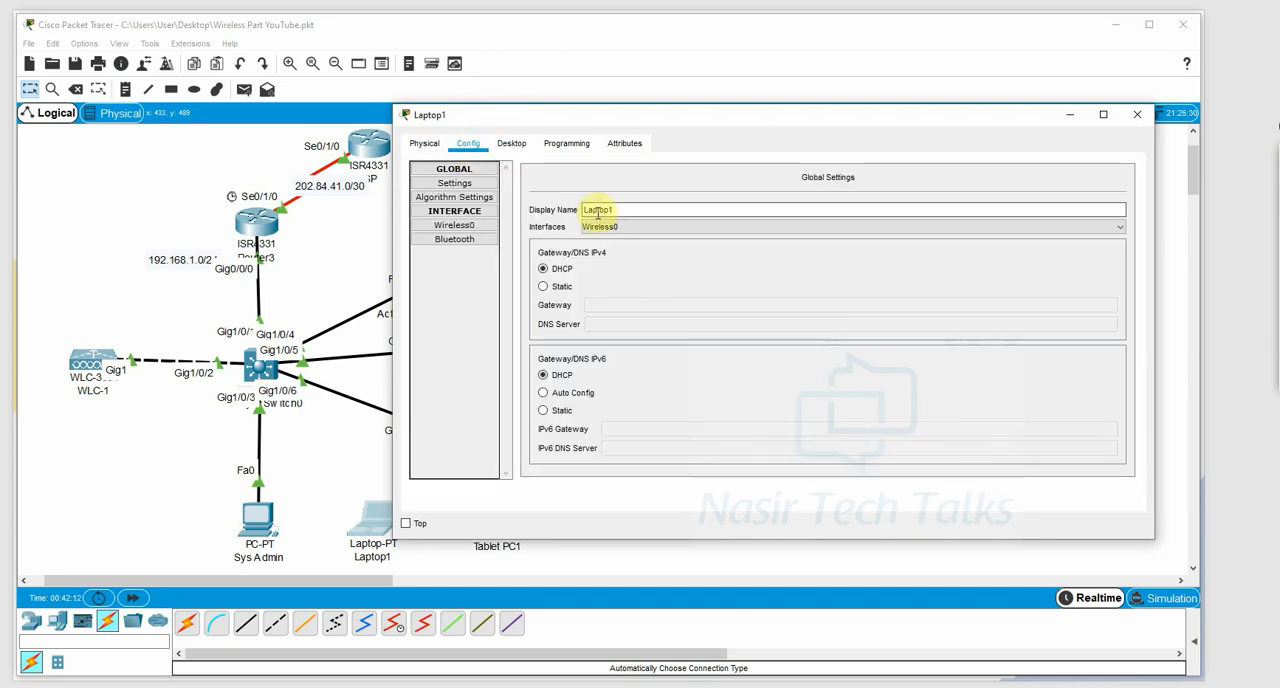
pyautogui.click(450, 225)
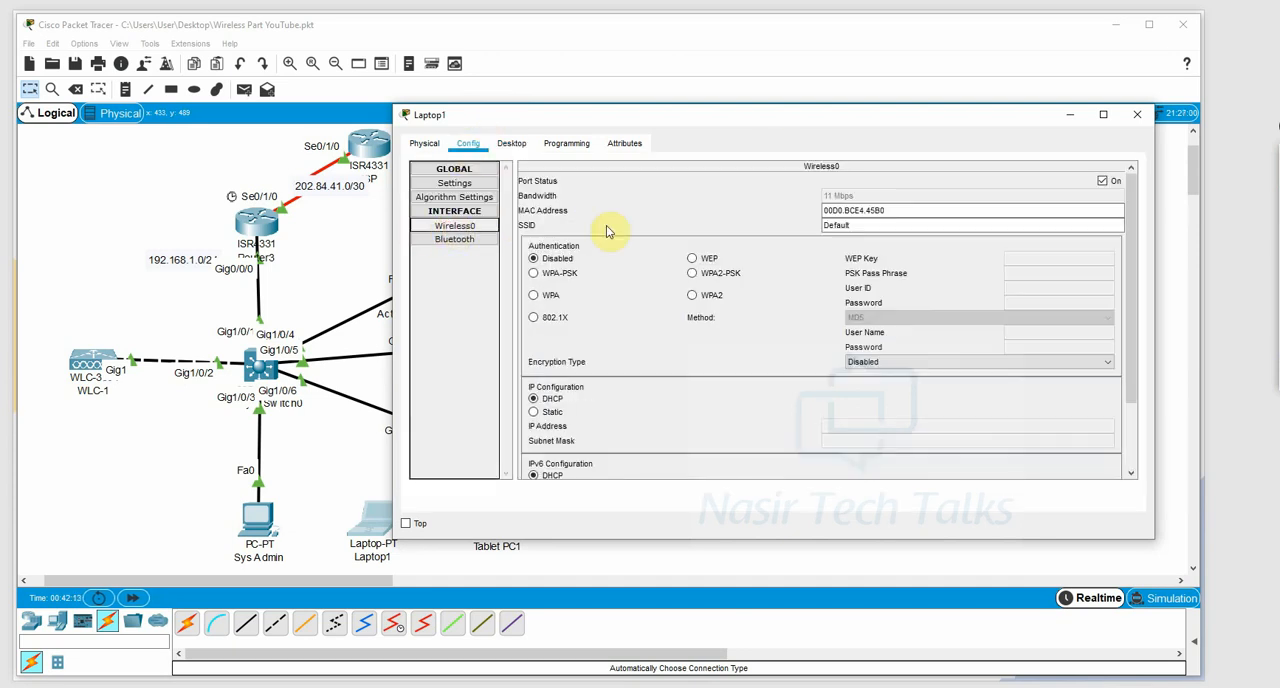
pyautogui.doubleClick(884, 226)
pyautogui.write('WiFi-1')
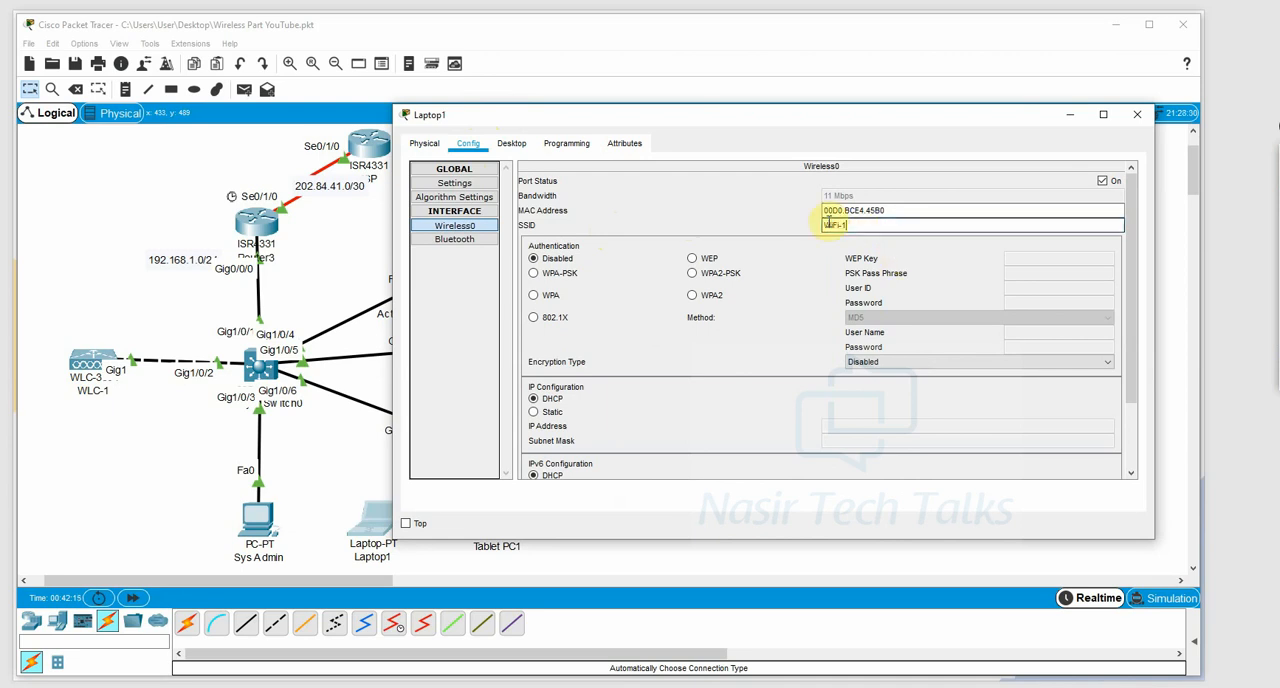
# Set Laptop1's Wireless0 authentication to WPA2-PSK, enter the PSK pass phrase, and close its window.
pyautogui.click(722, 275)
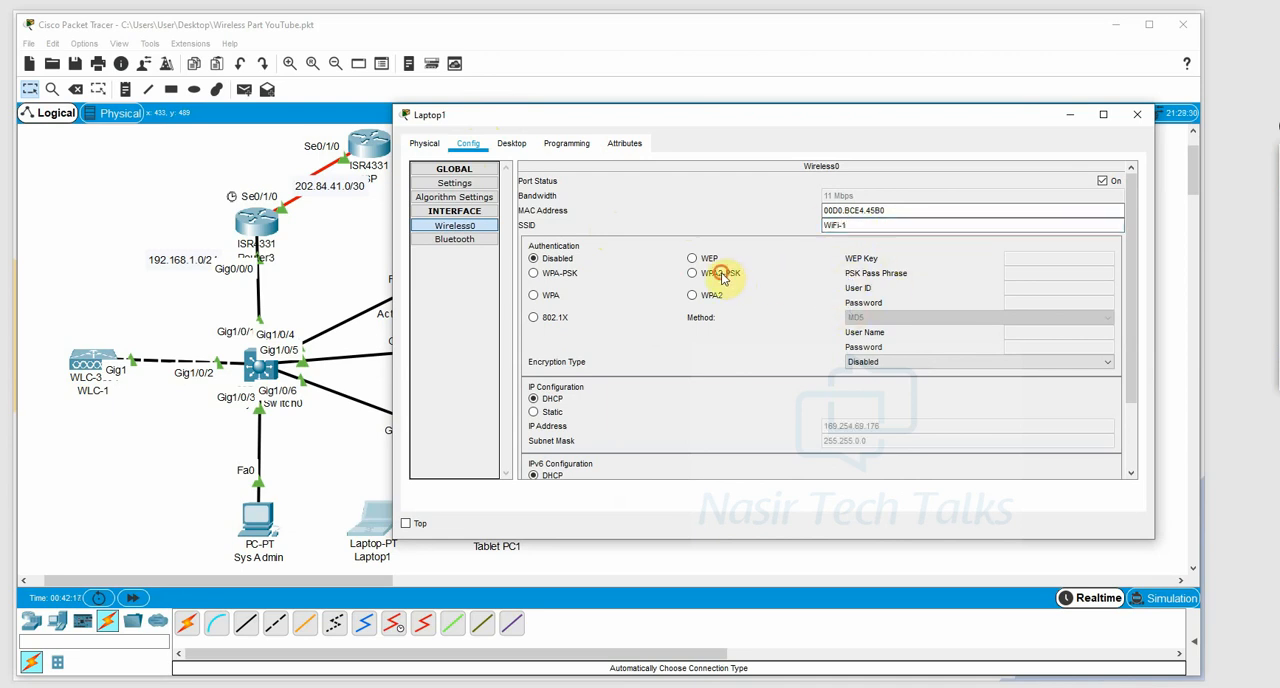
pyautogui.click(1062, 274)
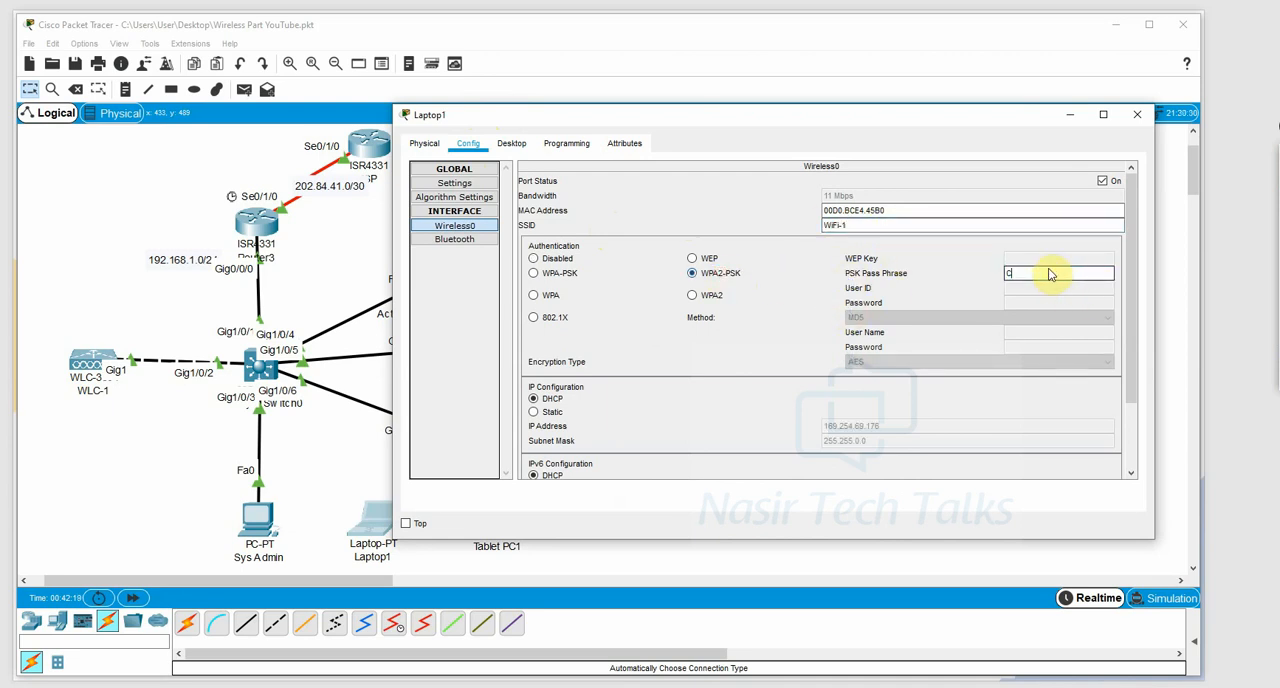
pyautogui.write('Cisco123')
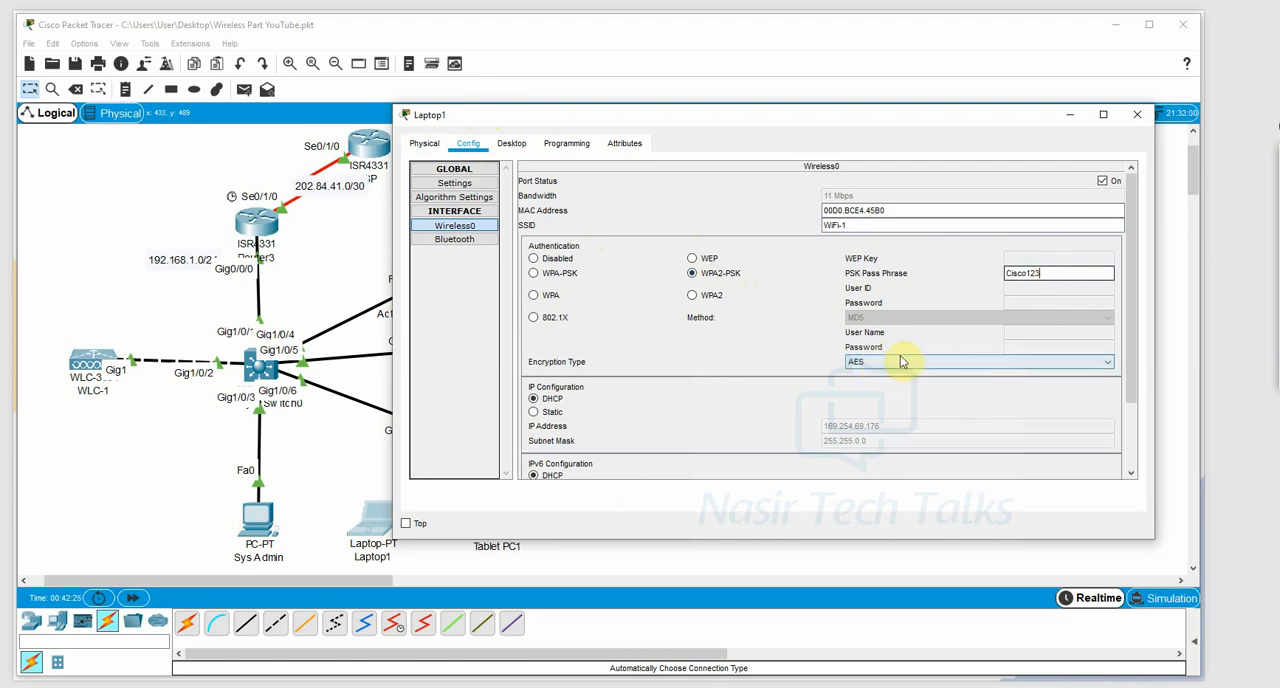
pyautogui.click(1137, 114)
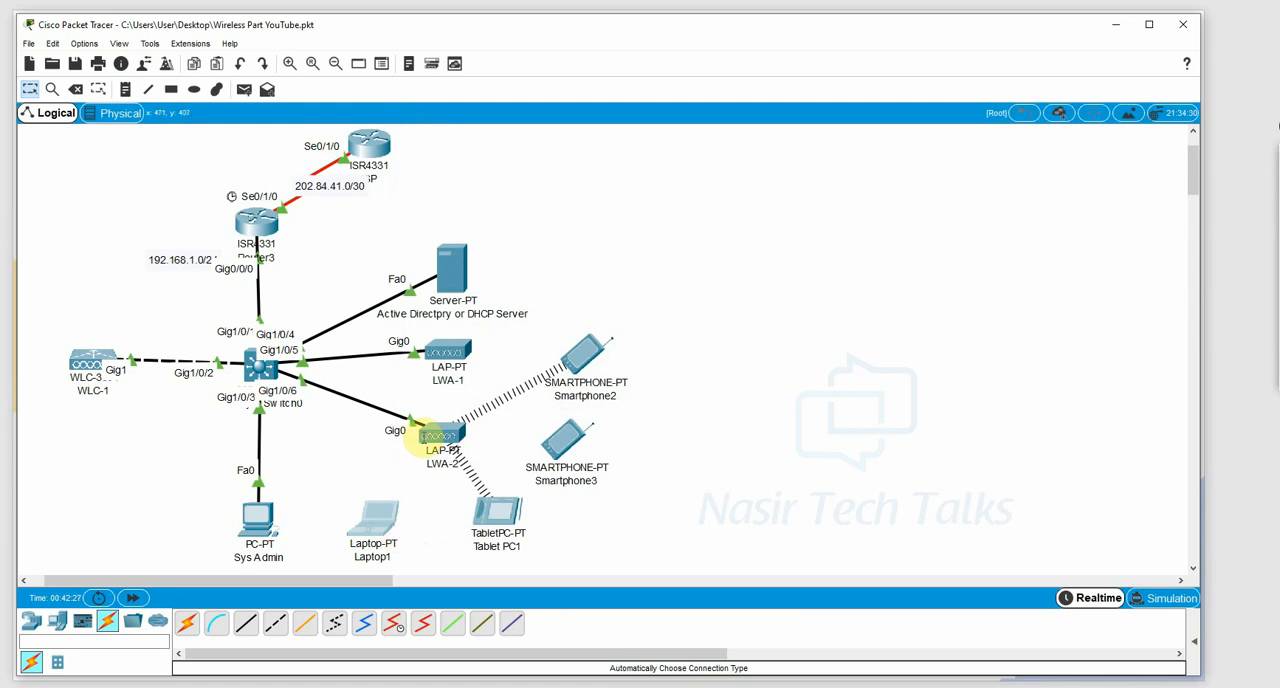
# Reopen Laptop1's Wireless0 settings in a widened window, correct the end of the PSK pass phrase, and close the window.
pyautogui.click(389, 532)
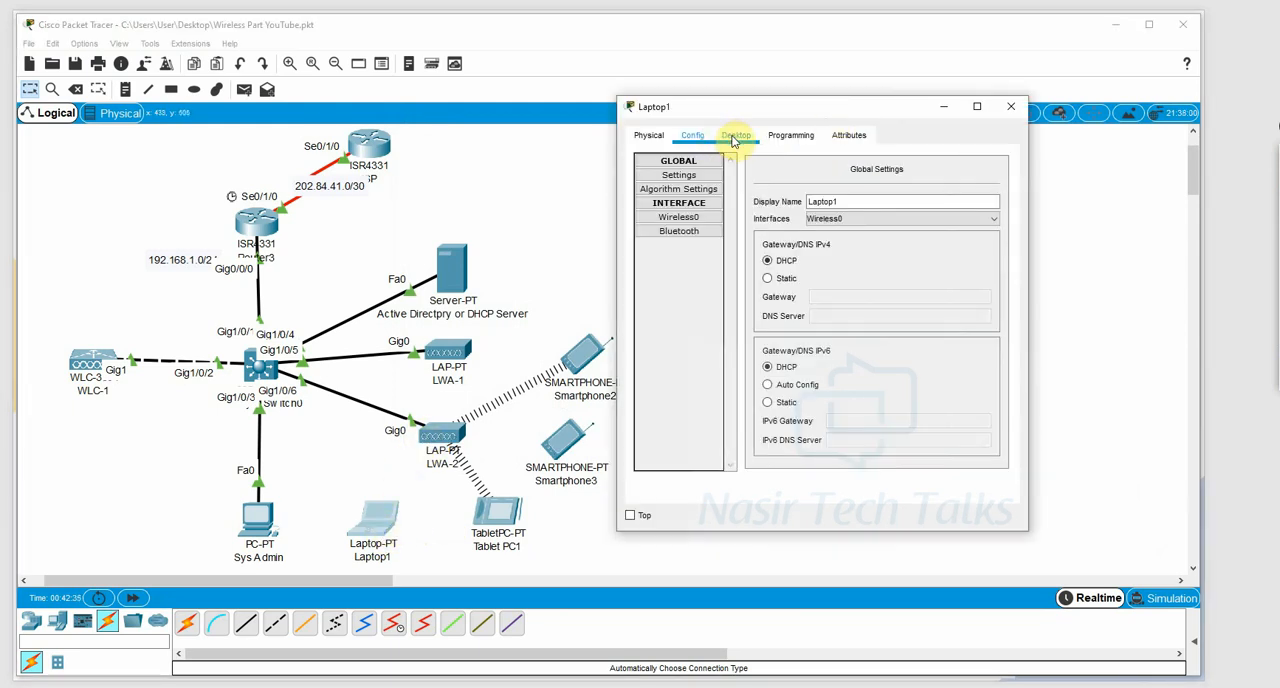
pyautogui.click(679, 217)
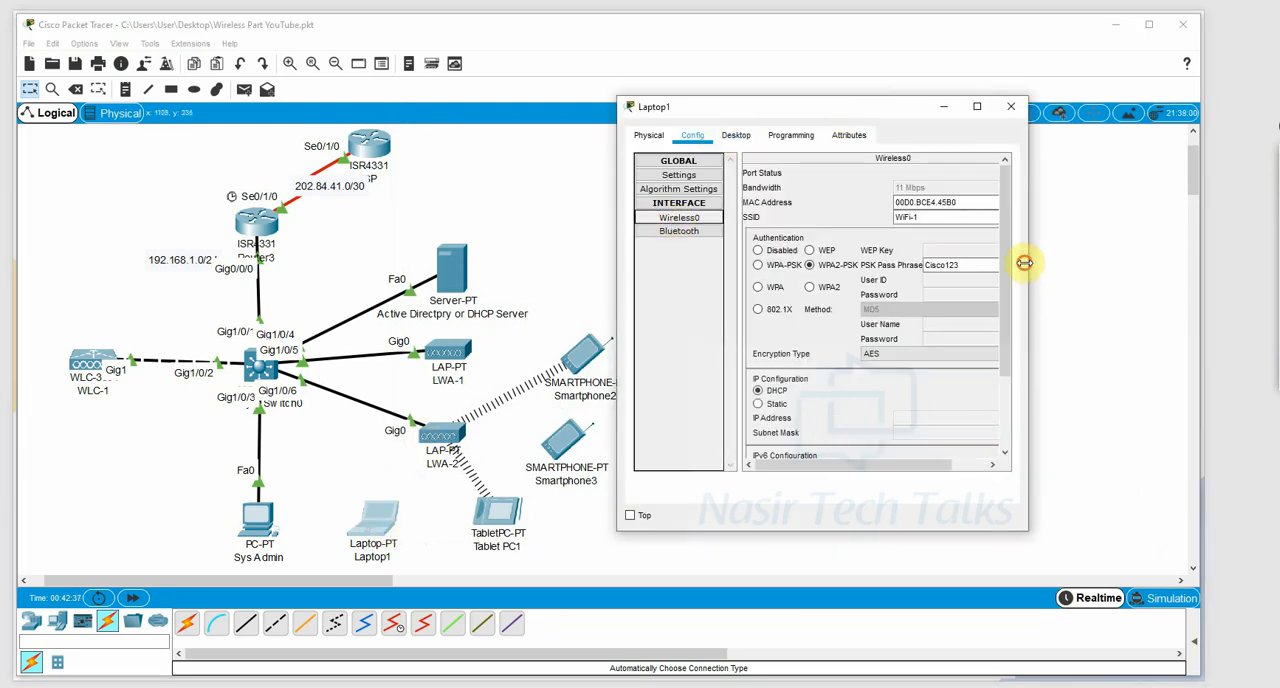
pyautogui.moveTo(1032, 249); pyautogui.dragTo(1155, 250)
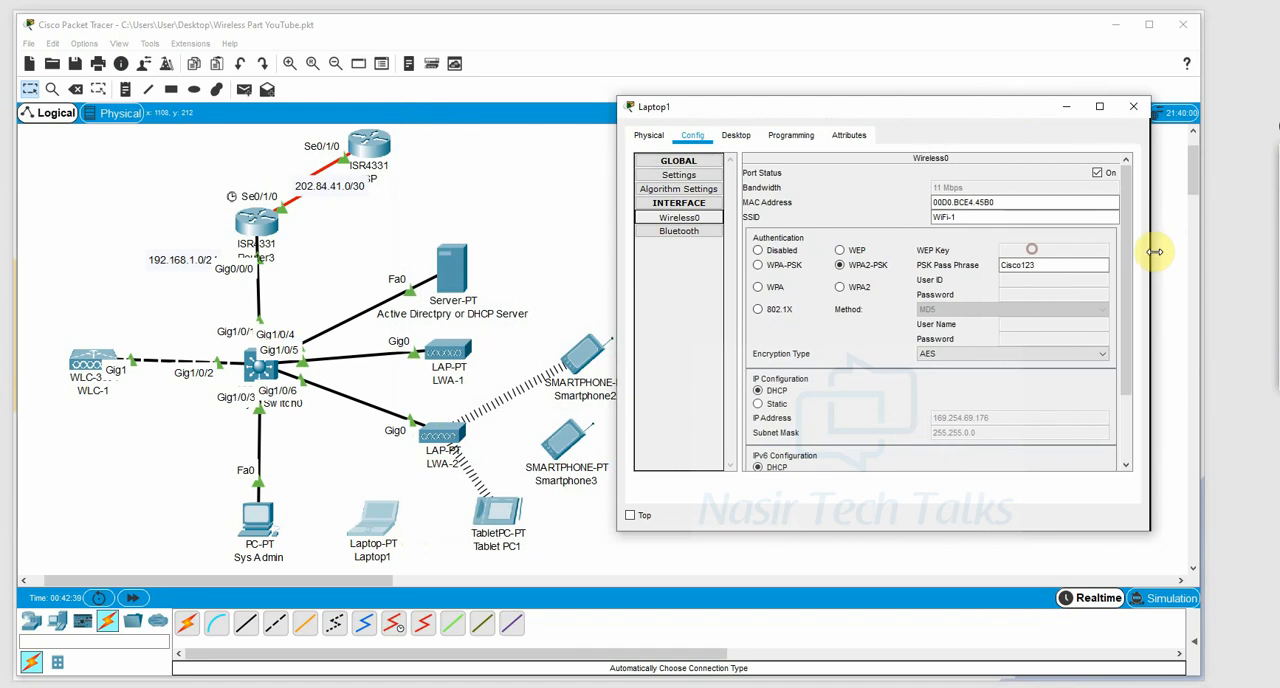
pyautogui.click(1040, 265)
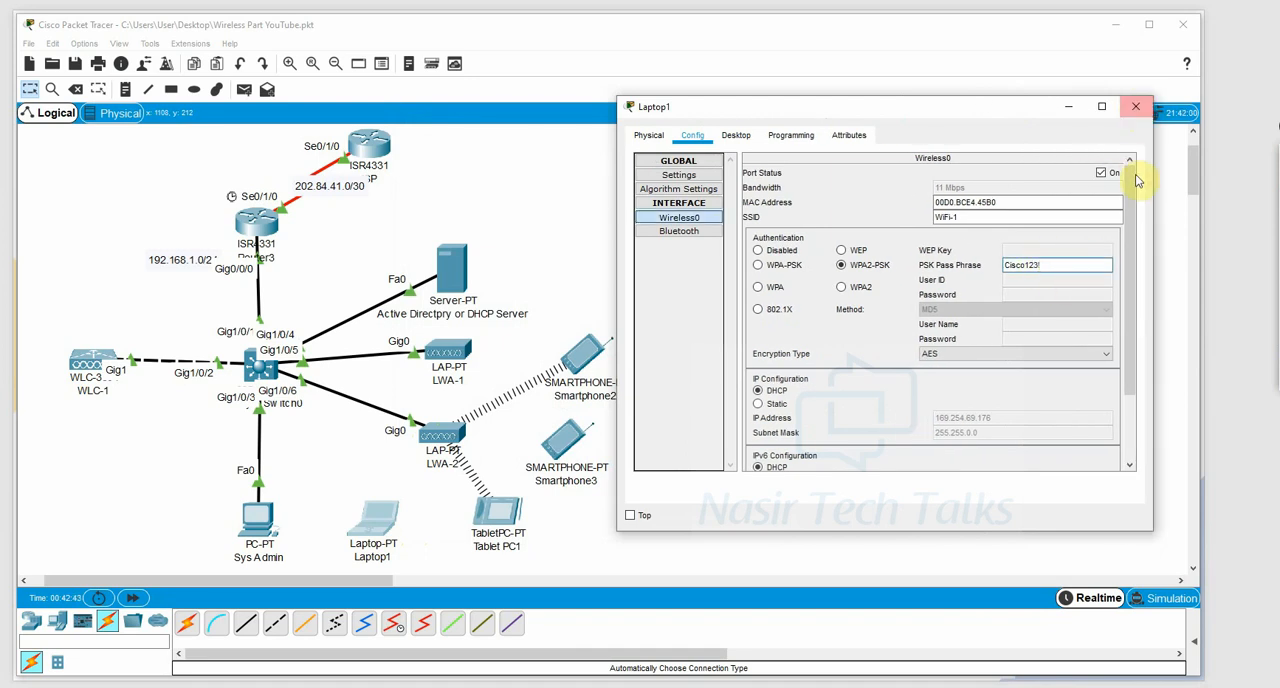
pyautogui.click(1135, 106)
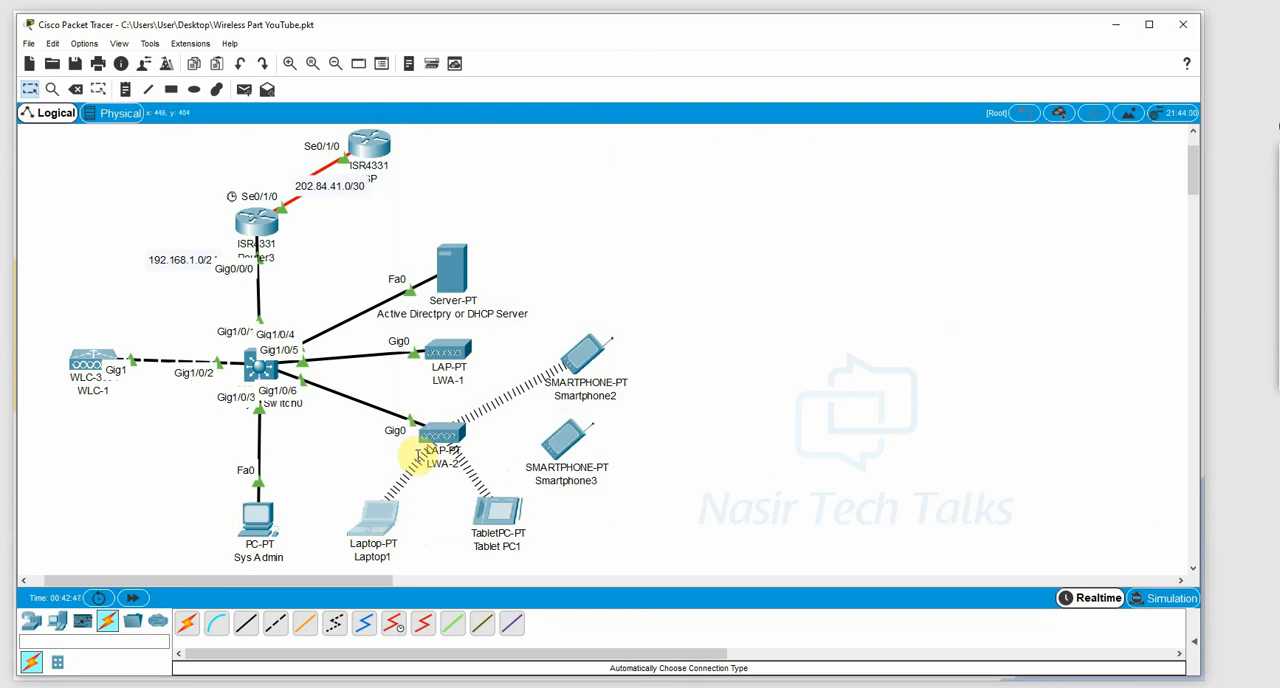
# Open Smartphone3's Wireless0 interface settings, widen the window, and set the SSID to WiFi-1.
pyautogui.click(567, 441)
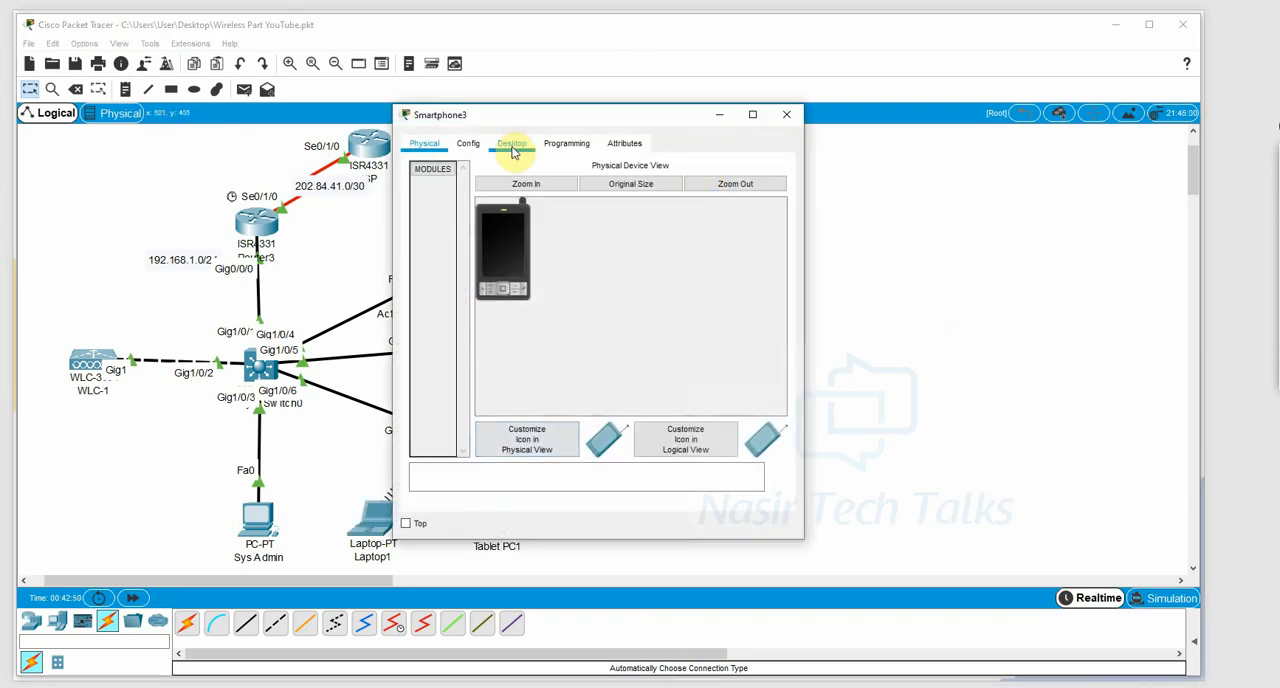
pyautogui.click(469, 144)
pyautogui.click(443, 228)
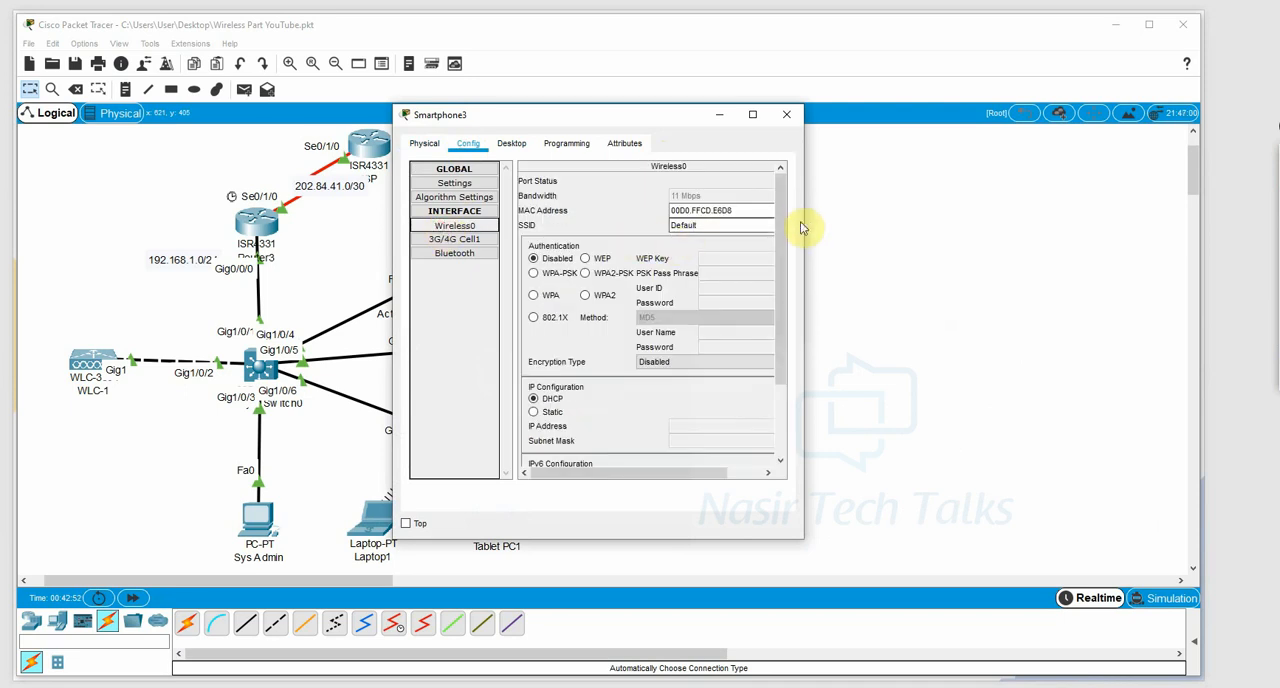
pyautogui.moveTo(805, 221); pyautogui.dragTo(1056, 221)
pyautogui.doubleClick(830, 225)
pyautogui.write('WiFi-1')
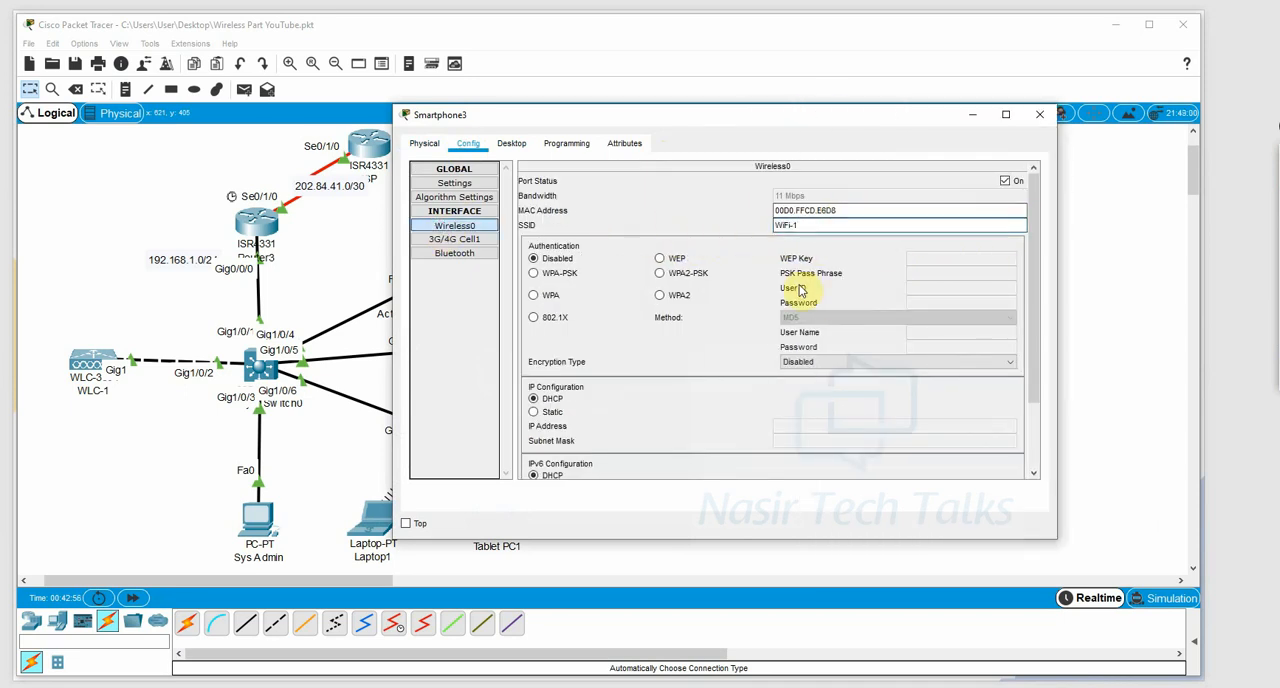
# Set Smartphone3's authentication to WPA2-PSK, enter the PSK pass phrase, and close its window.
pyautogui.click(662, 273)
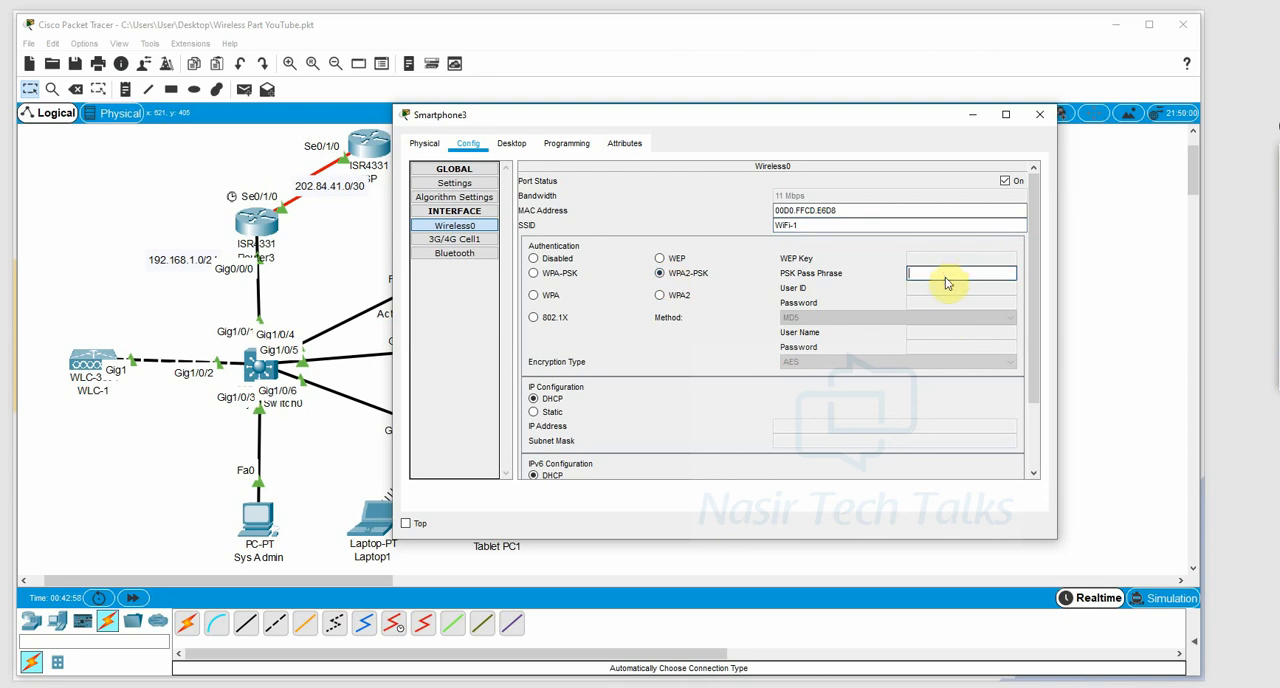
pyautogui.write('Cisco123')
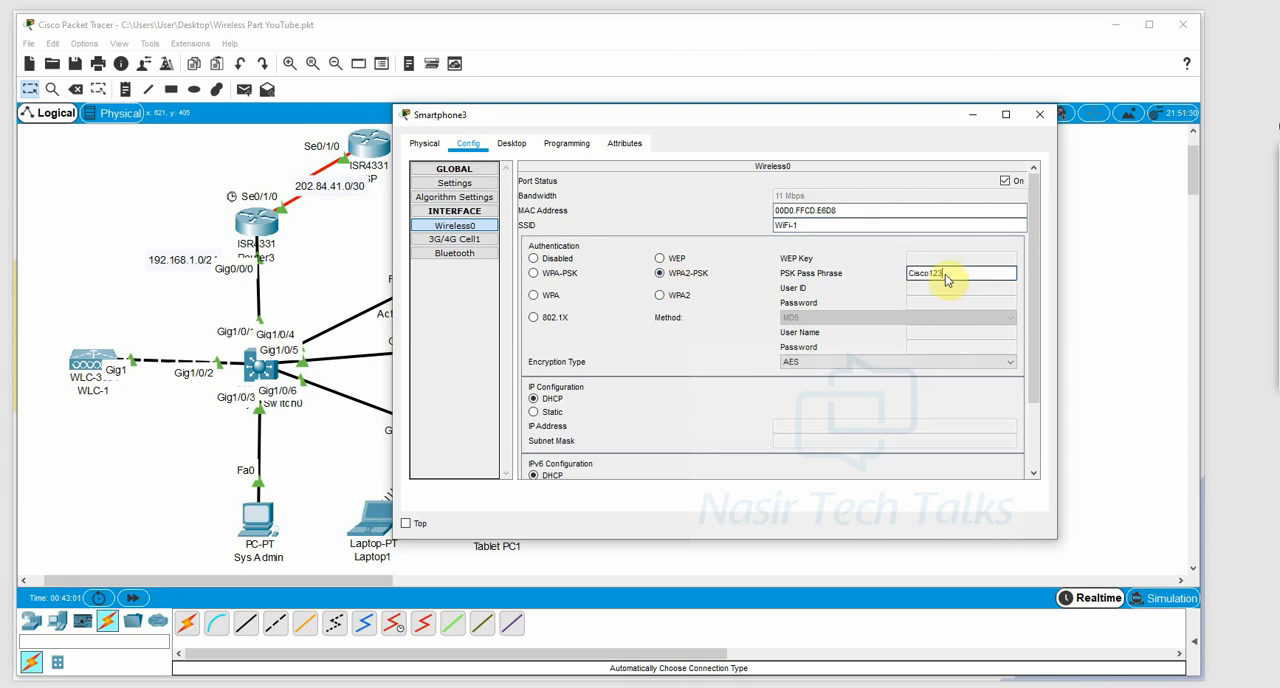
pyautogui.write('!')
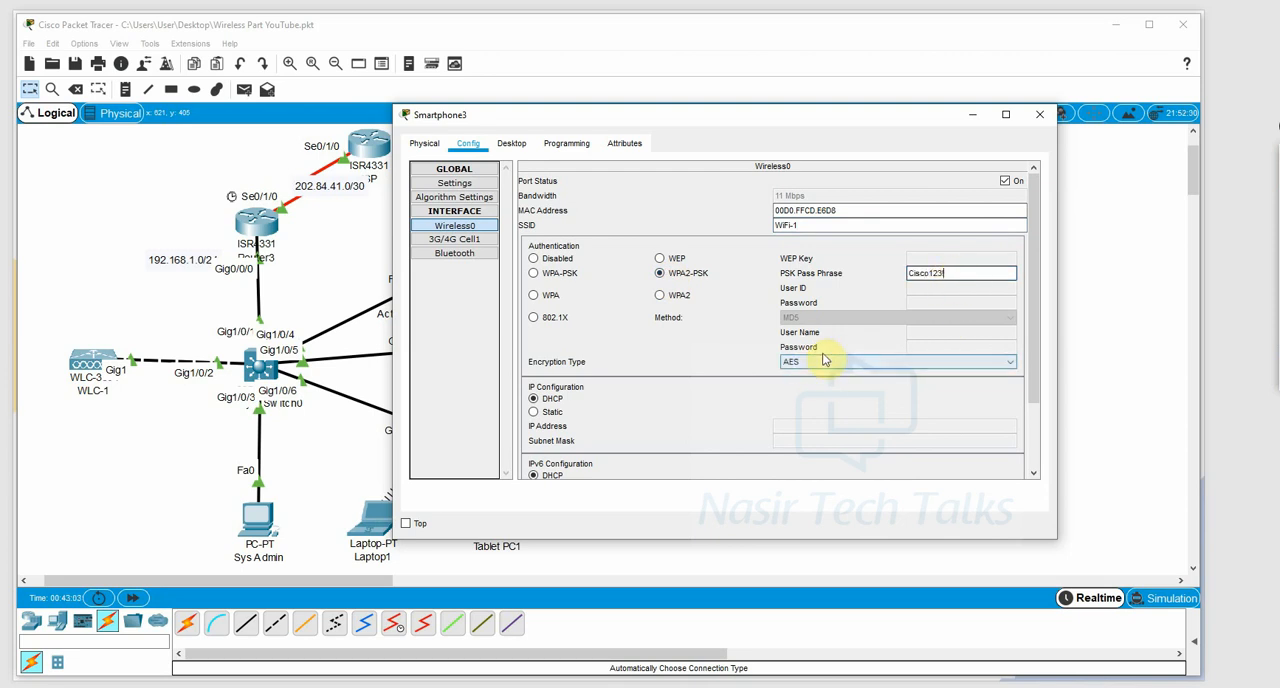
pyautogui.click(1039, 114)
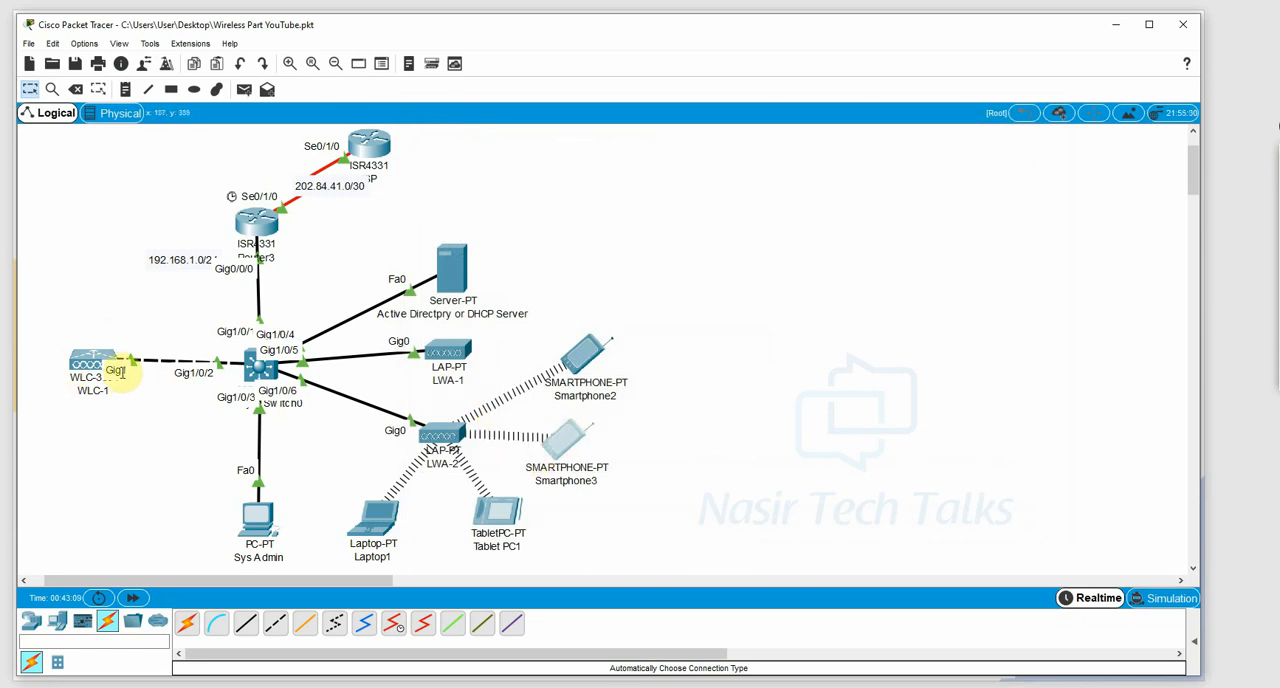
# Return to the Sys Admin browser and examine the access point and client summaries on the controller's Monitor page.
pyautogui.click(349, 651)
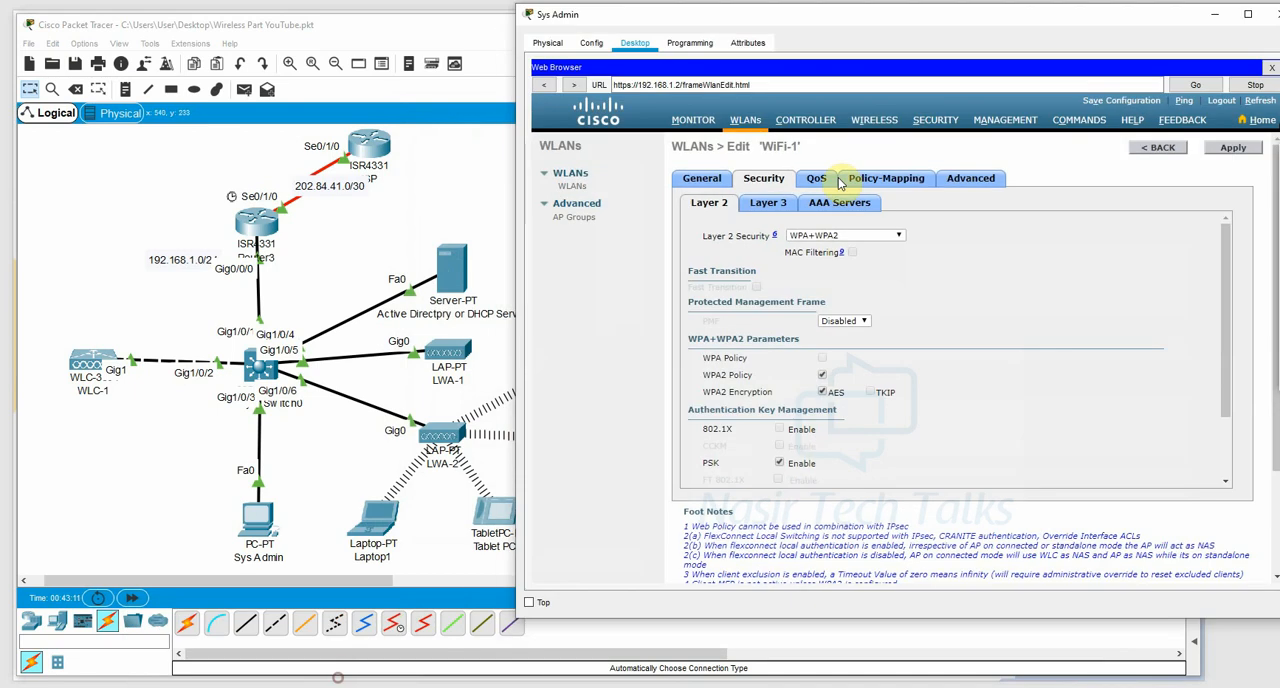
pyautogui.click(693, 120)
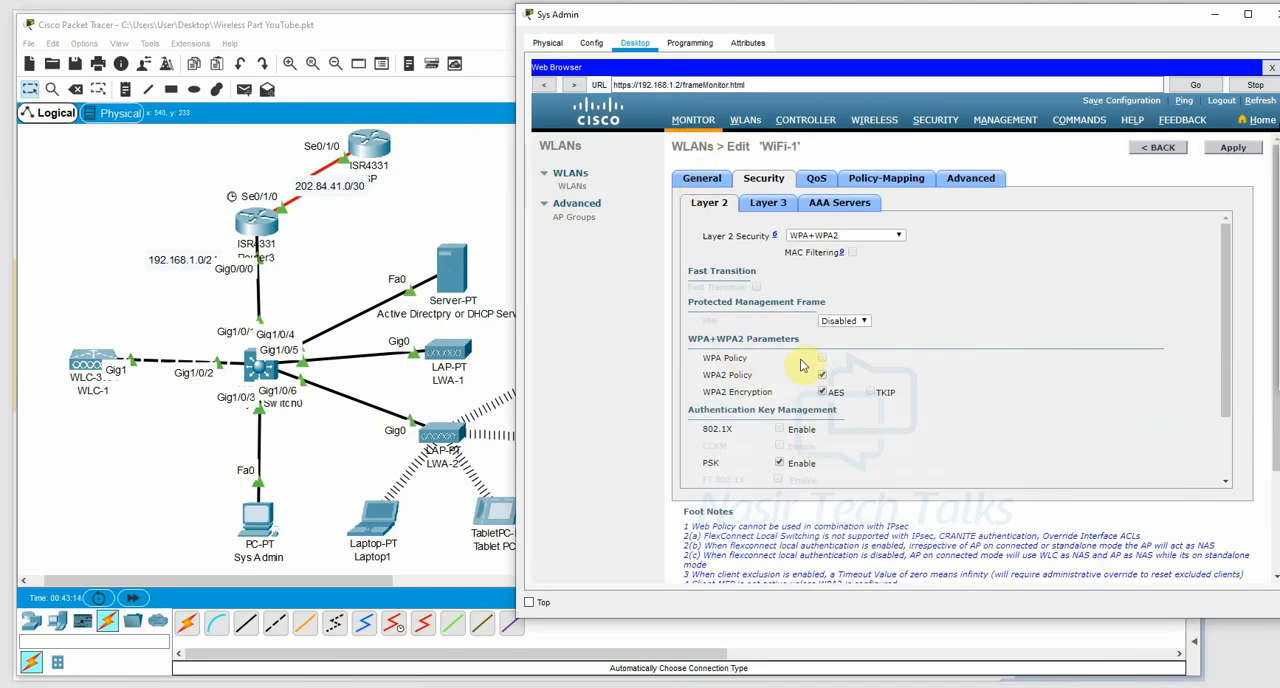
pyautogui.scroll(-3, 826, 345)
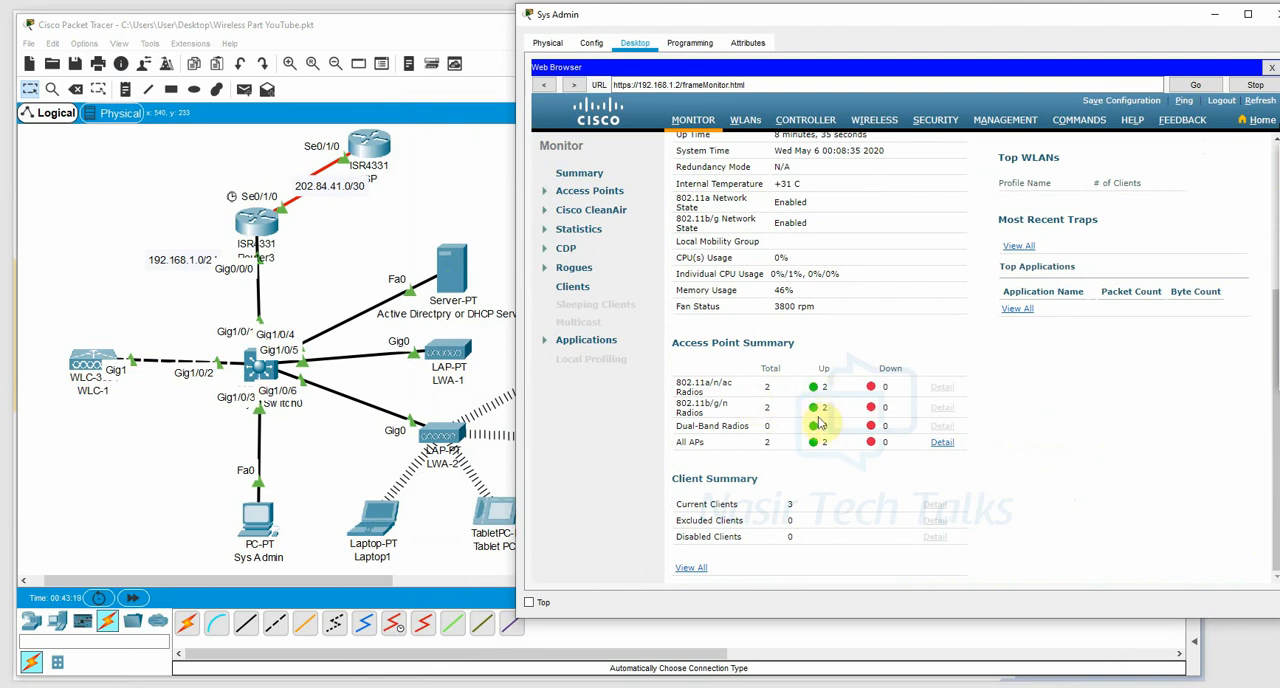
pyautogui.scroll(3, 820, 480)
pyautogui.scroll(-3, 940, 443)
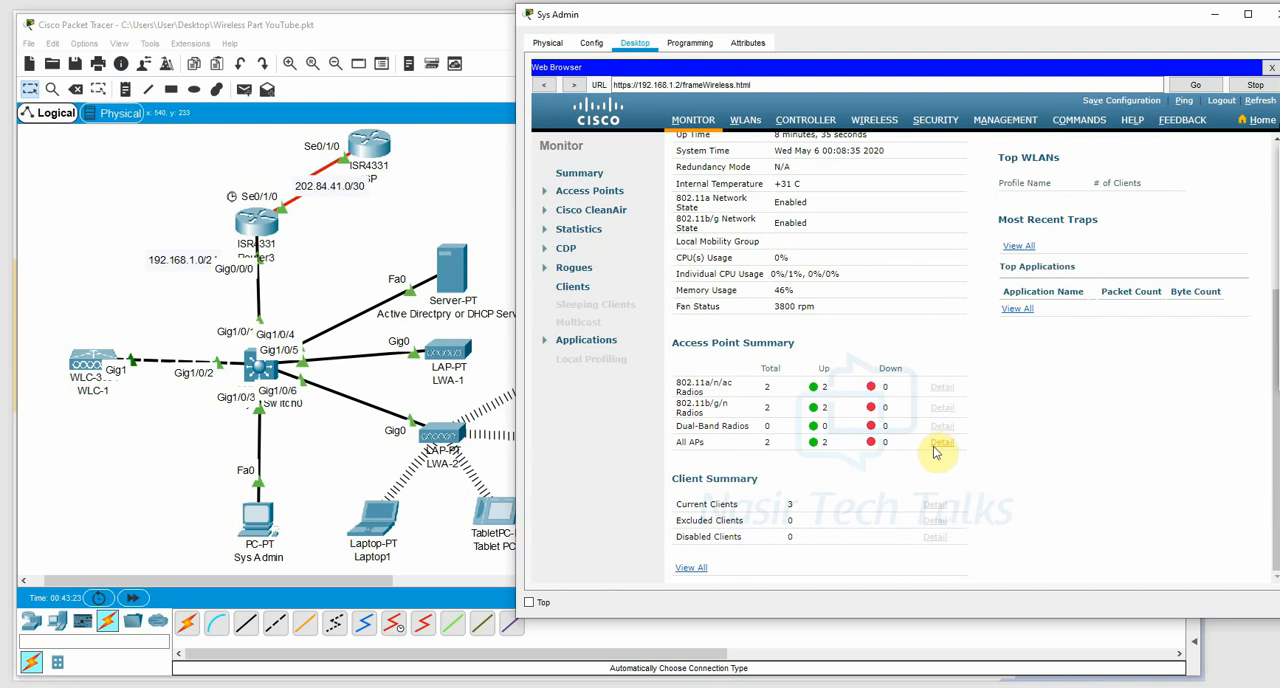
# View the details of all access points, try to open LWA-2's entry, return to the Monitor summary, and minimize the Sys Admin window.
pyautogui.click(908, 428)
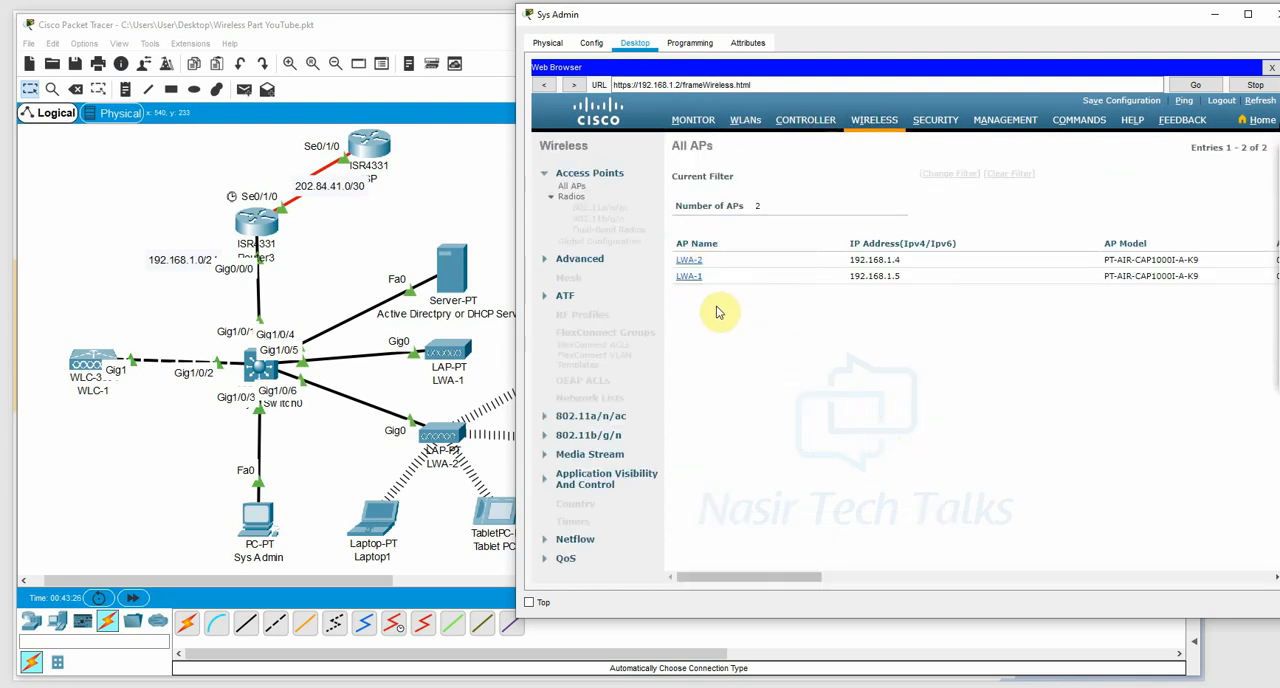
pyautogui.click(688, 264)
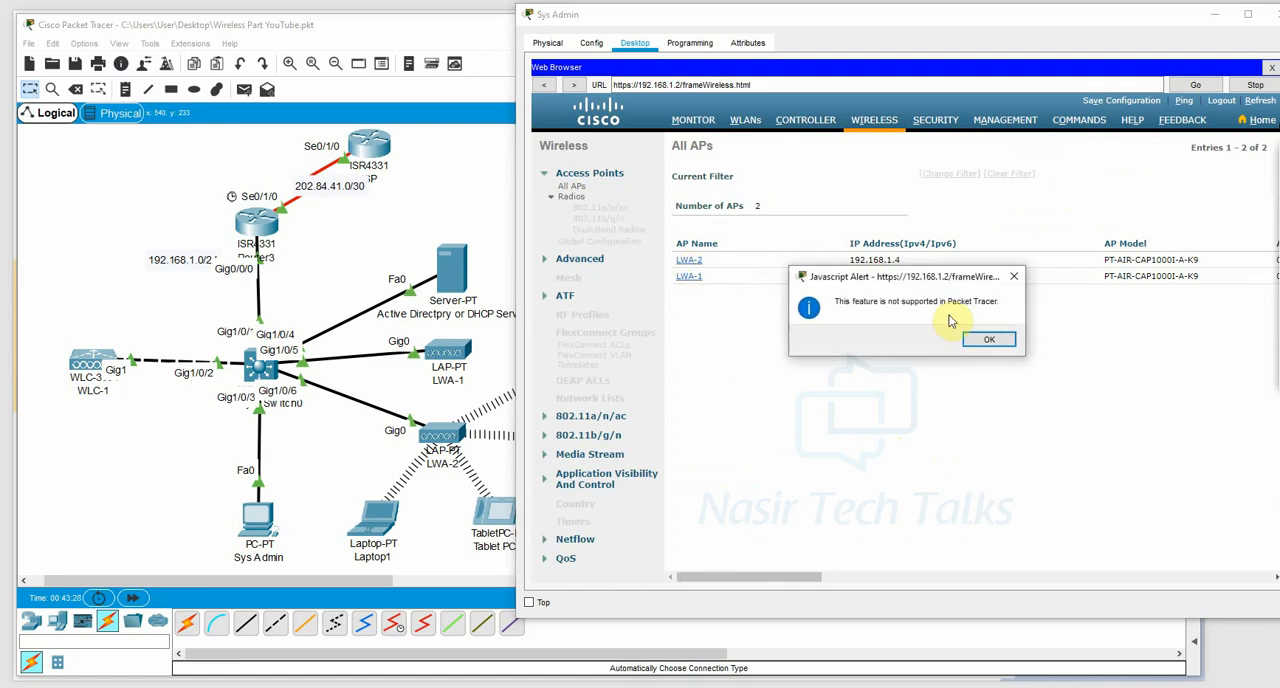
pyautogui.click(992, 340)
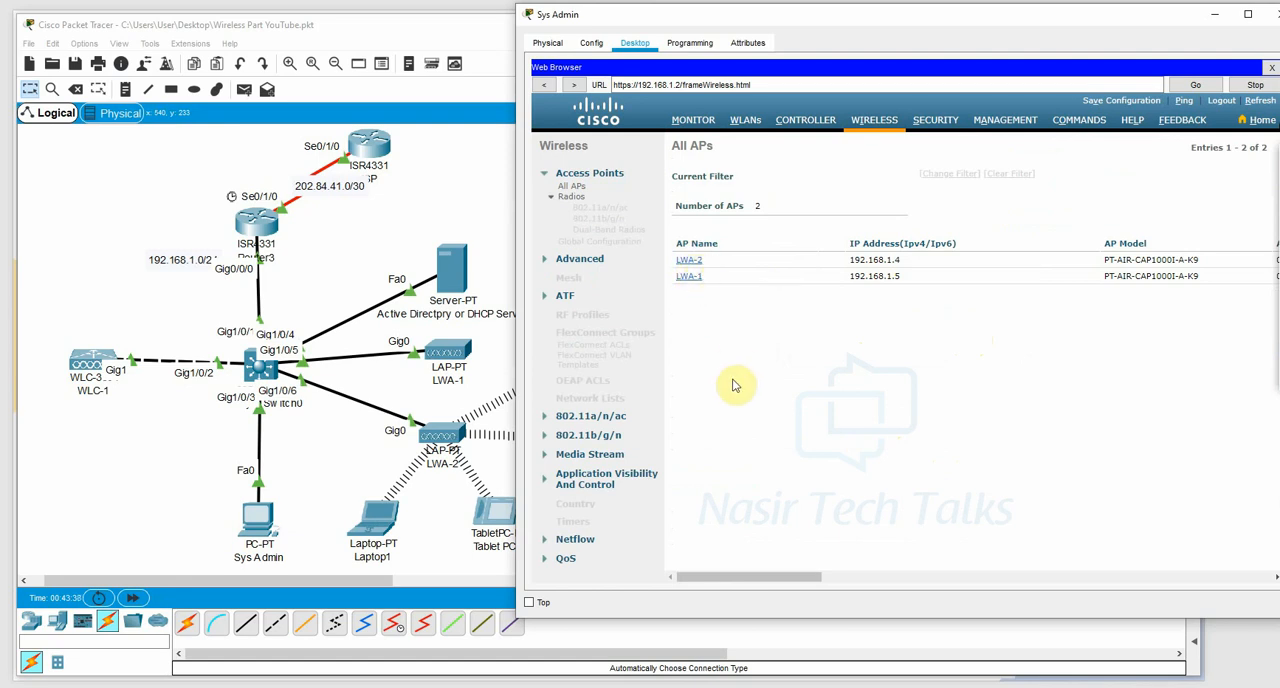
pyautogui.click(694, 121)
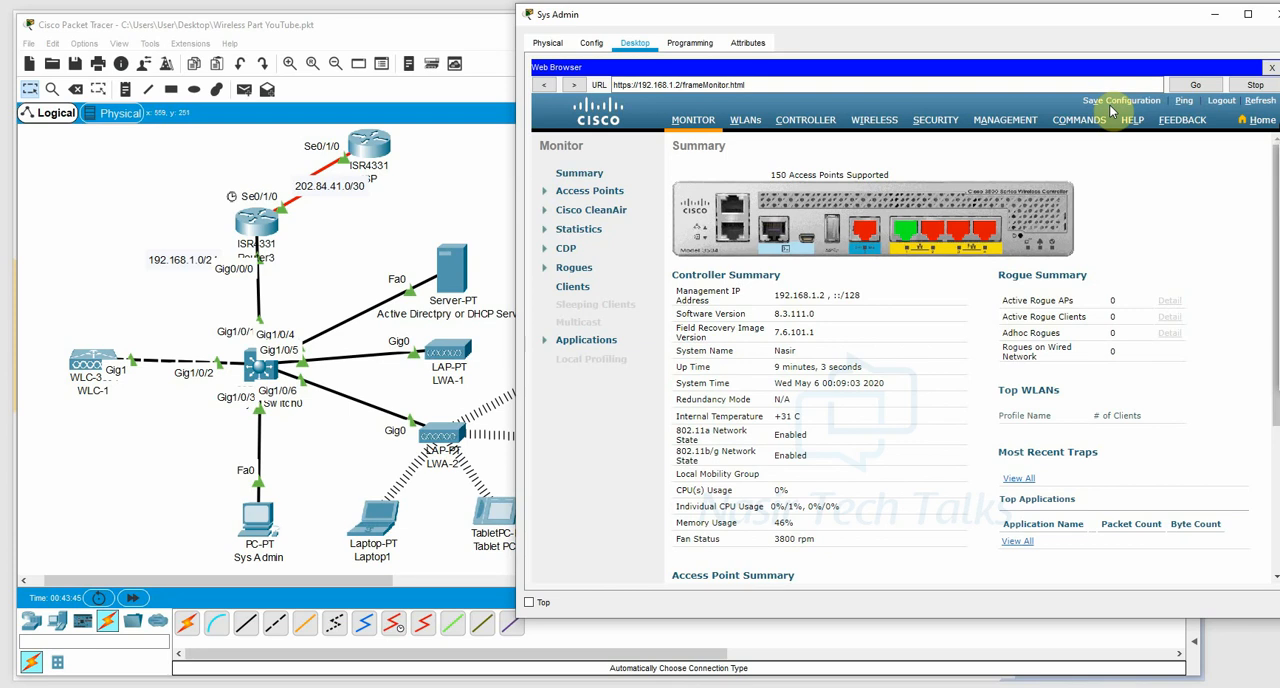
pyautogui.click(1214, 14)
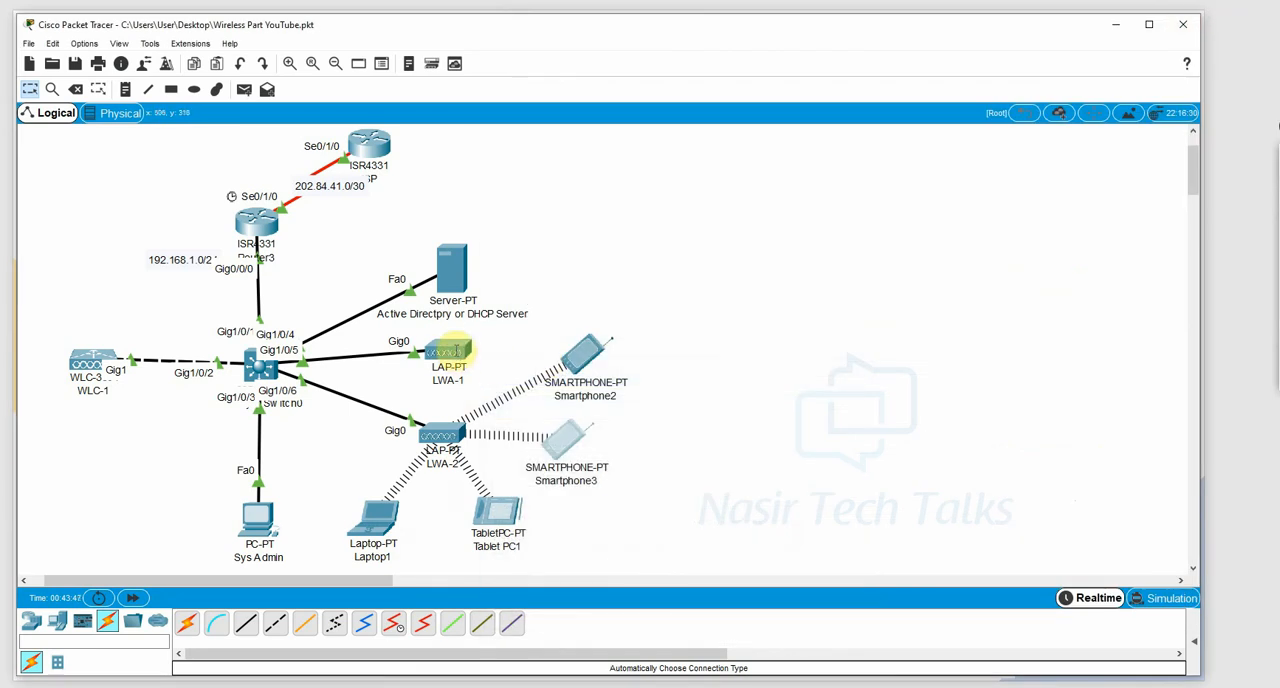
# Inspect the attributes of access points LWA-1 and LWA-2, and close the LWA-2 window.
pyautogui.click(447, 354)
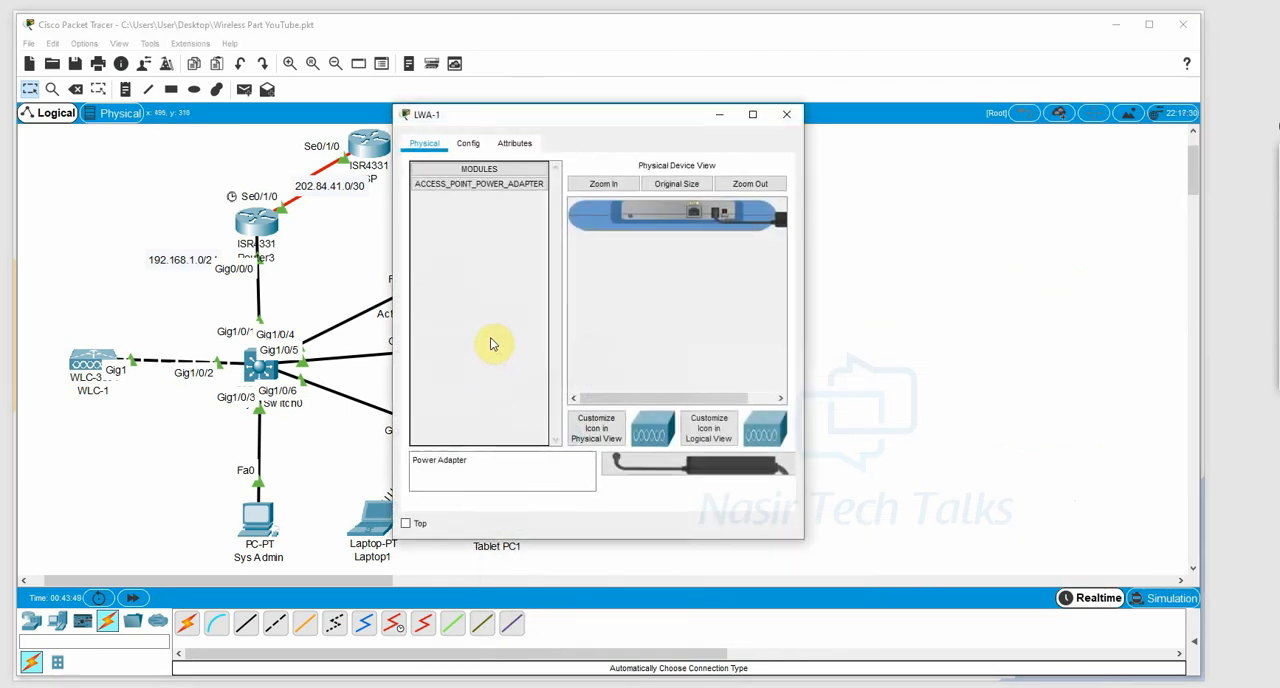
pyautogui.click(467, 143)
pyautogui.click(512, 143)
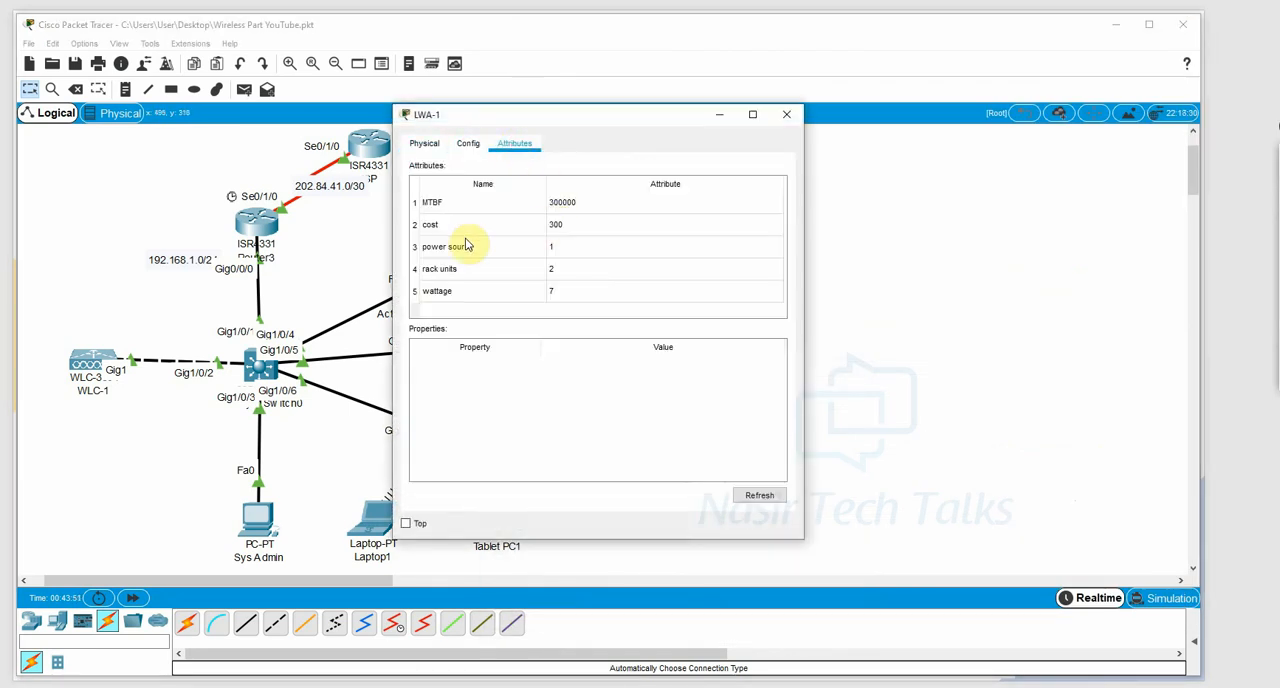
pyautogui.moveTo(620, 131); pyautogui.dragTo(873, 127)
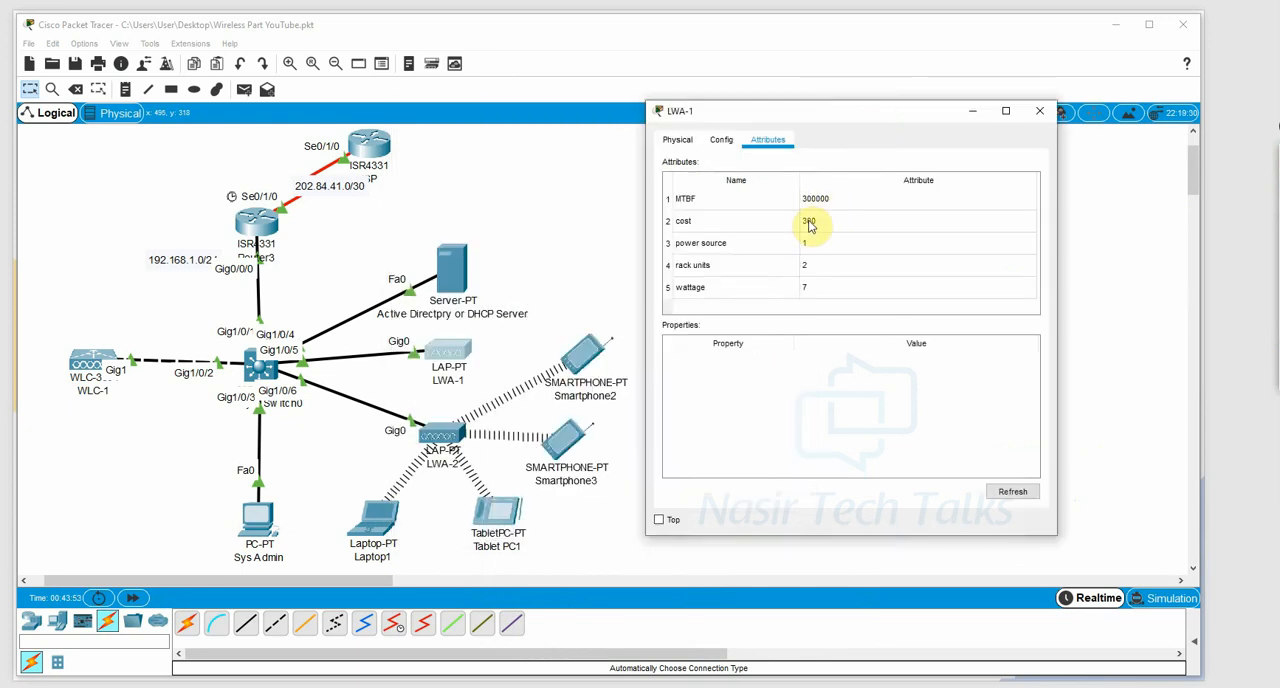
pyautogui.click(441, 435)
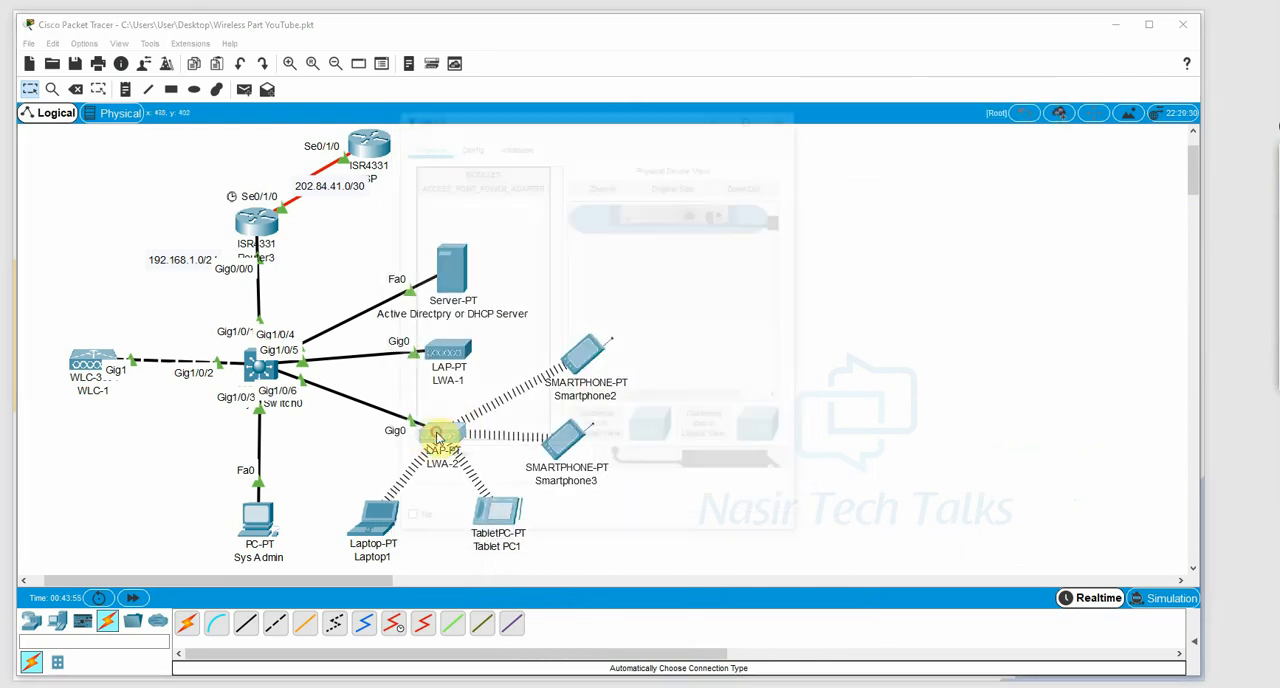
pyautogui.click(515, 143)
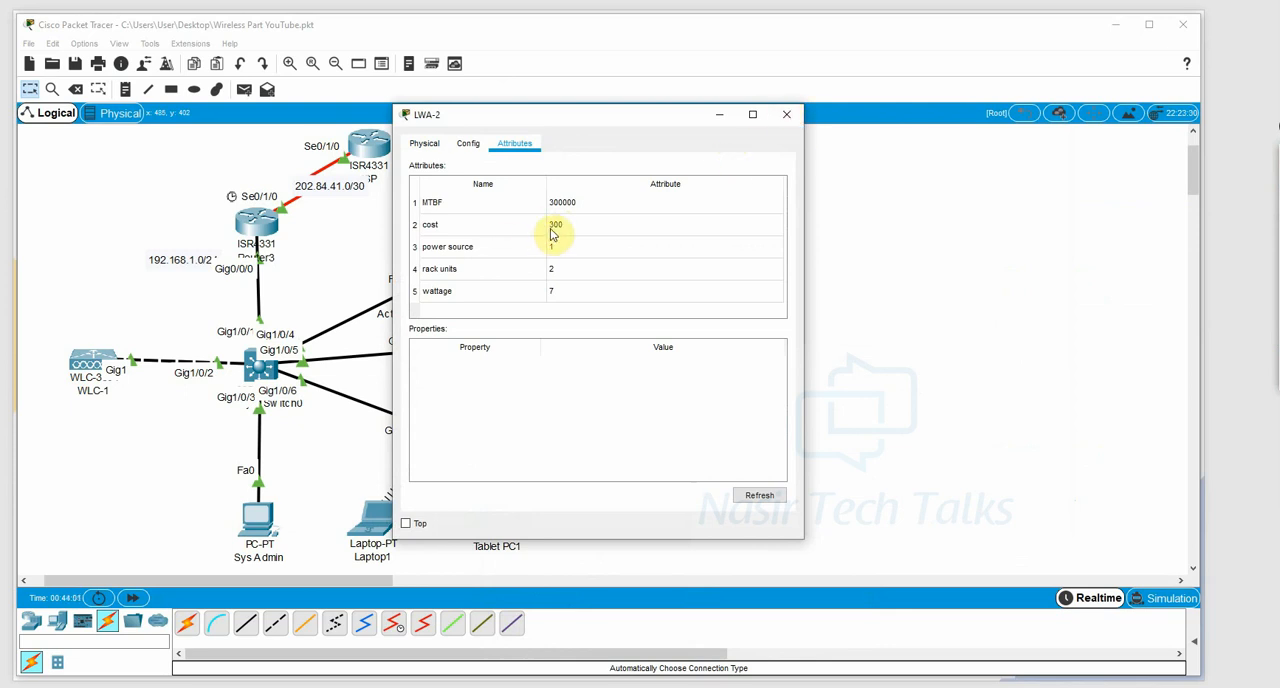
pyautogui.click(786, 114)
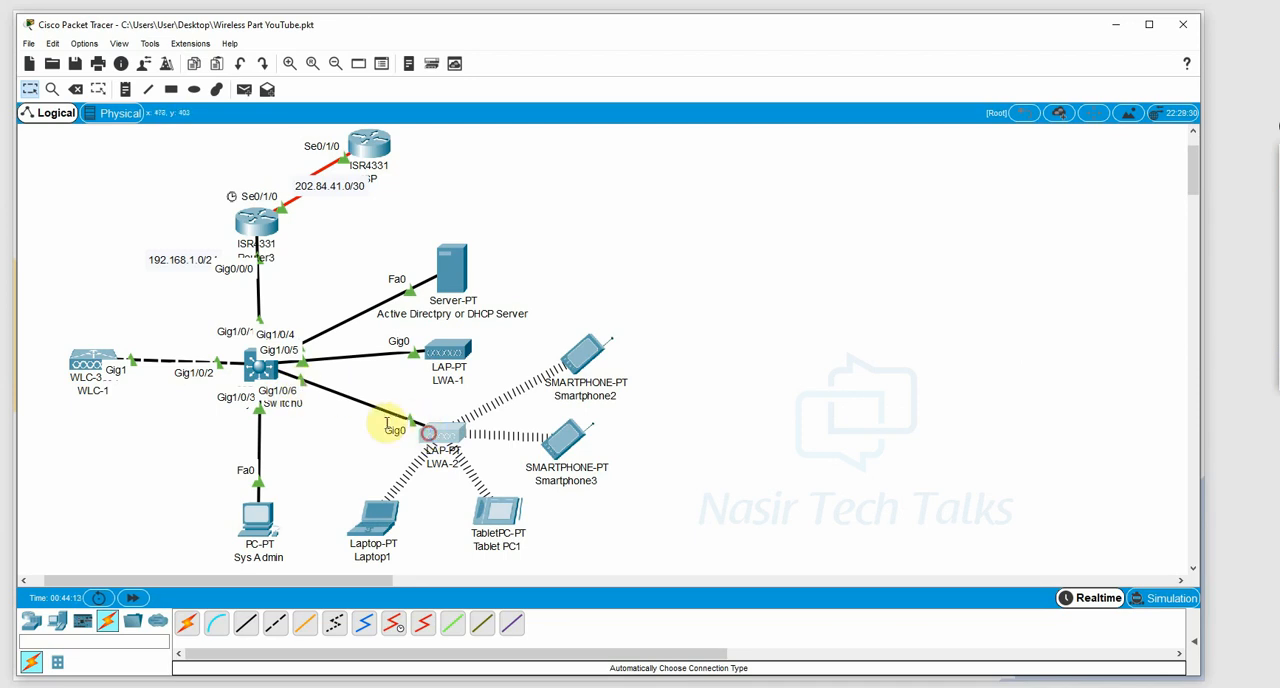
# Nudge LWA-2 slightly upward in the topology, and answer no to the initial configuration dialog in Multilayer Switch0's widened command line.
pyautogui.moveTo(438, 436); pyautogui.dragTo(441, 423)
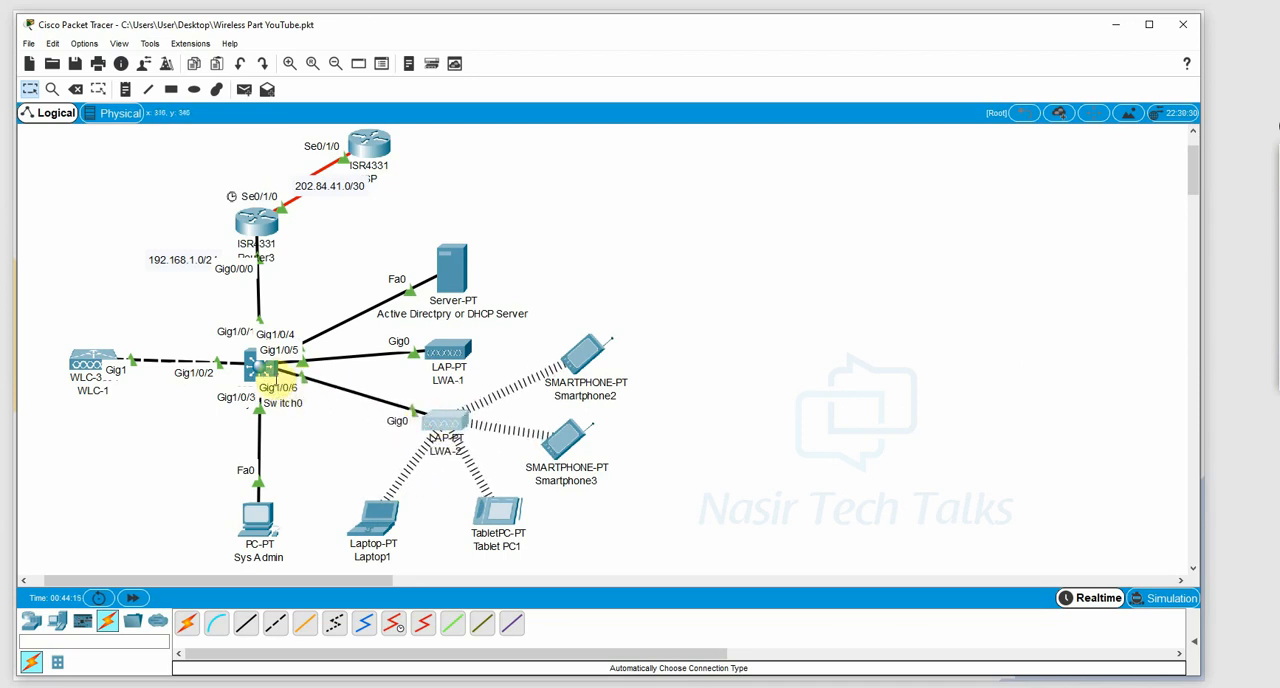
pyautogui.click(262, 366)
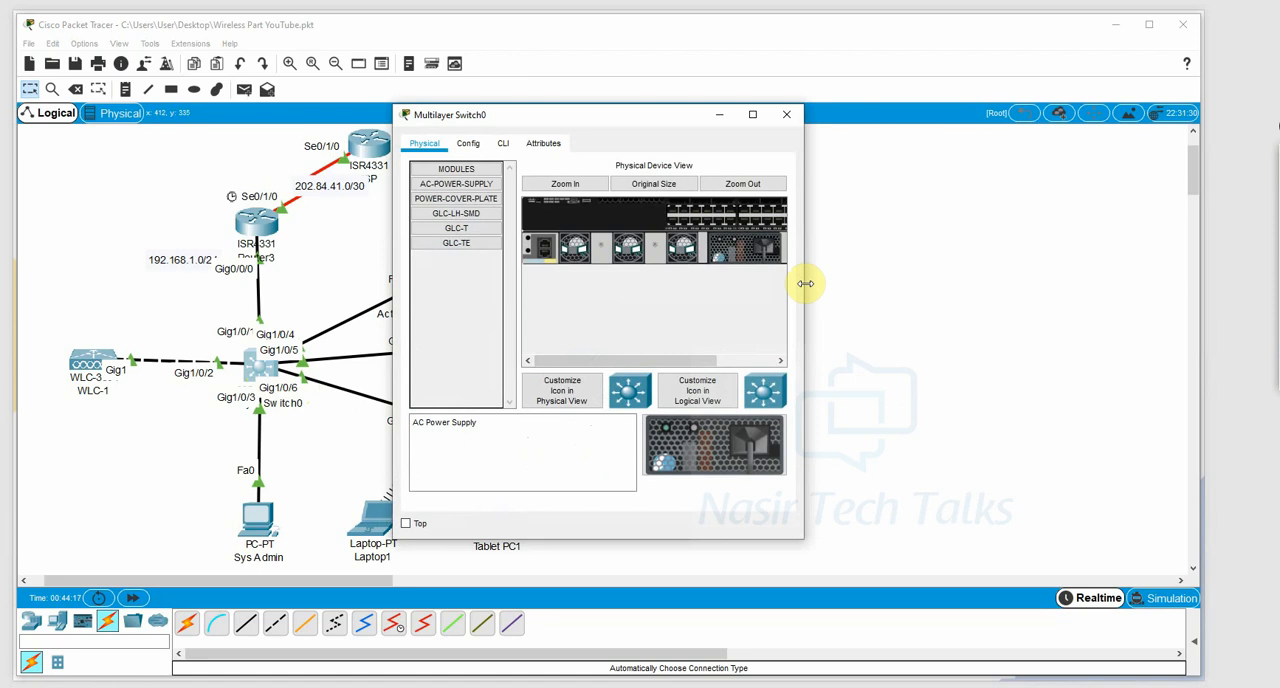
pyautogui.moveTo(805, 283); pyautogui.dragTo(1081, 285)
pyautogui.click(503, 143)
pyautogui.write('n')
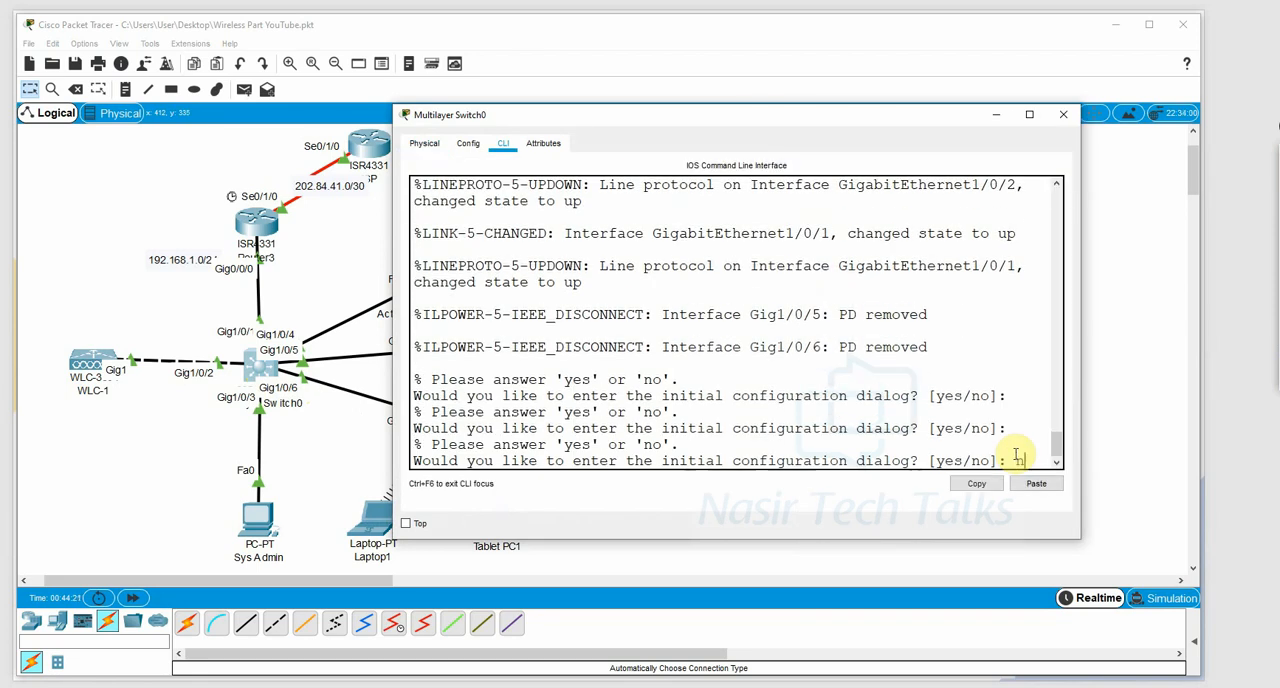
pyautogui.write('o')
pyautogui.press('Return')
# Enter privileged mode on Multilayer Switch0 with enable, and enter global configuration mode with conf t.
pyautogui.press('Return')
pyautogui.write('en')
pyautogui.press('Tab')
pyautogui.press('Return')
pyautogui.write('ch#c')
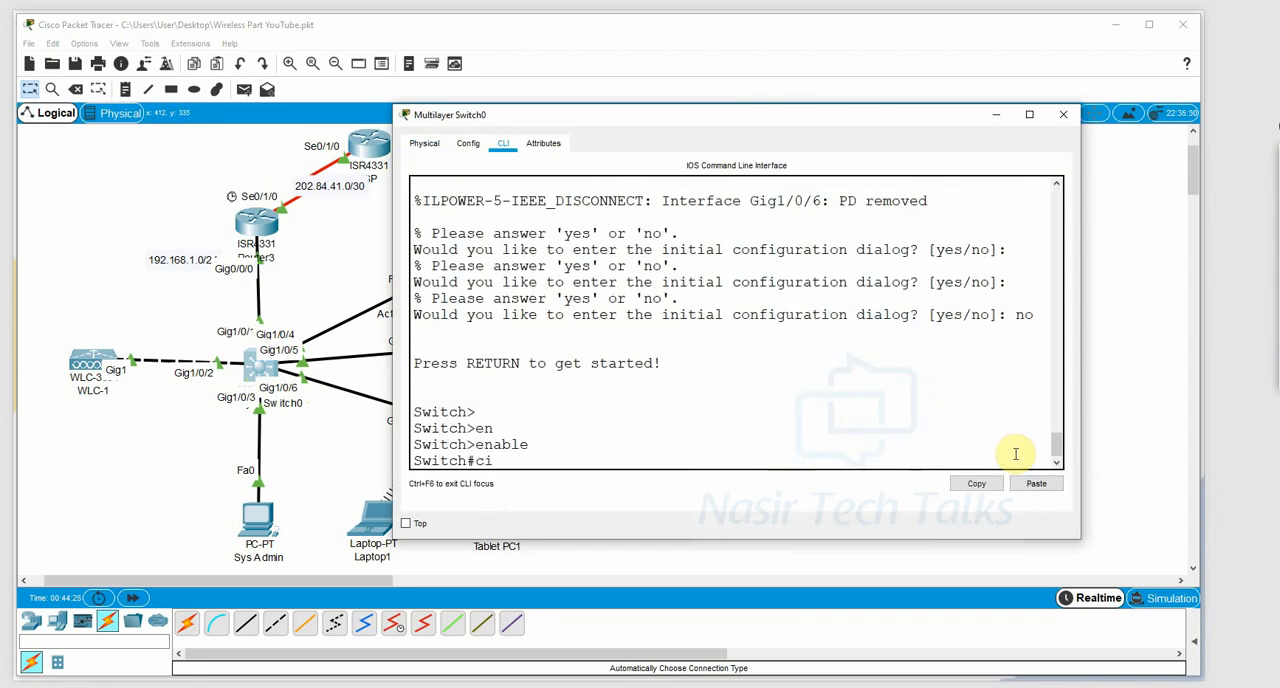
pyautogui.write('onf t')
pyautogui.press('Return')
pyautogui.press('Return')
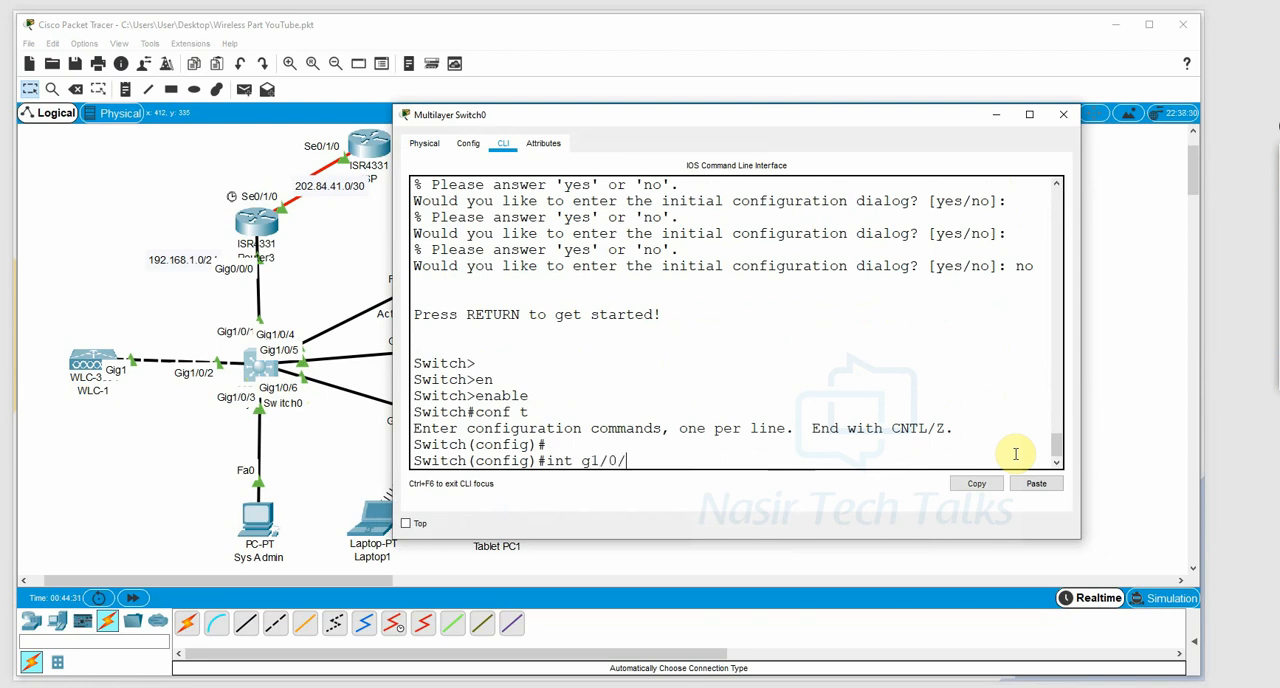
# Select interface g1/0/6, issue no shutdown followed by shutdown on it, and close the switch window.
pyautogui.write('int g1/0/6')
pyautogui.press('Return')
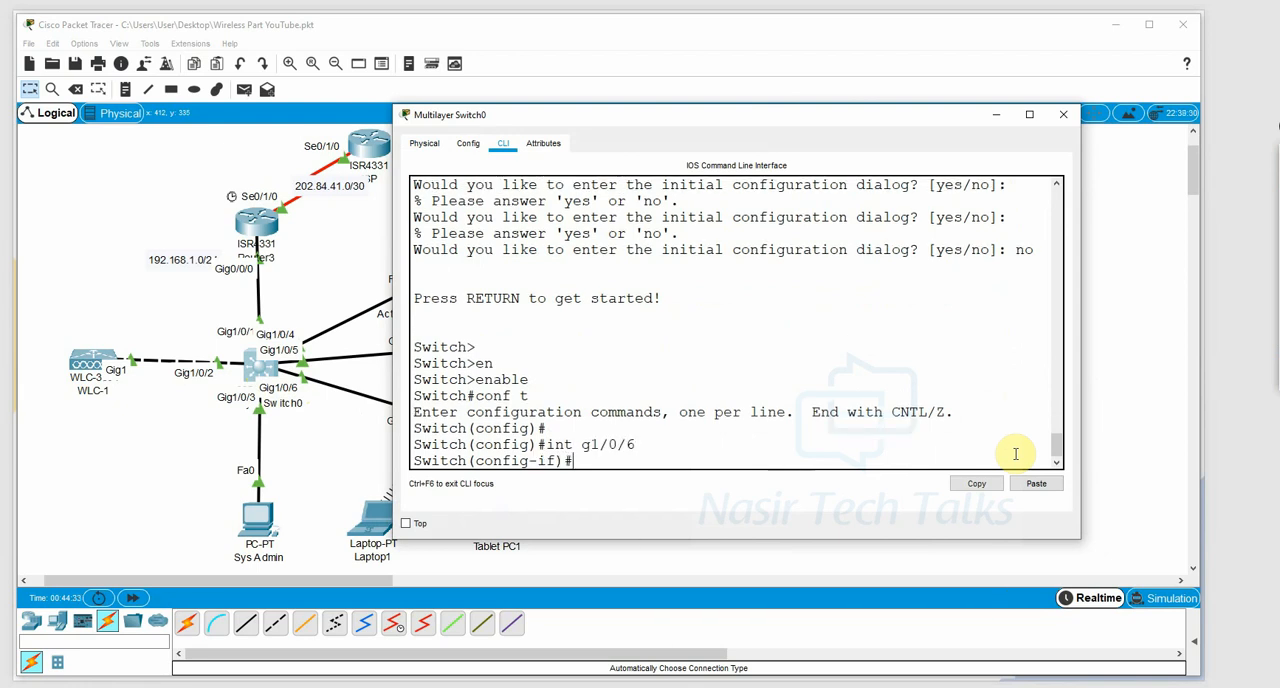
pyautogui.write('no shg')
pyautogui.press('Tab')
pyautogui.press('BackSpace')
pyautogui.press('Tab')
pyautogui.press('Return')
pyautogui.write('sh')
pyautogui.press('Tab')
pyautogui.press('Return')
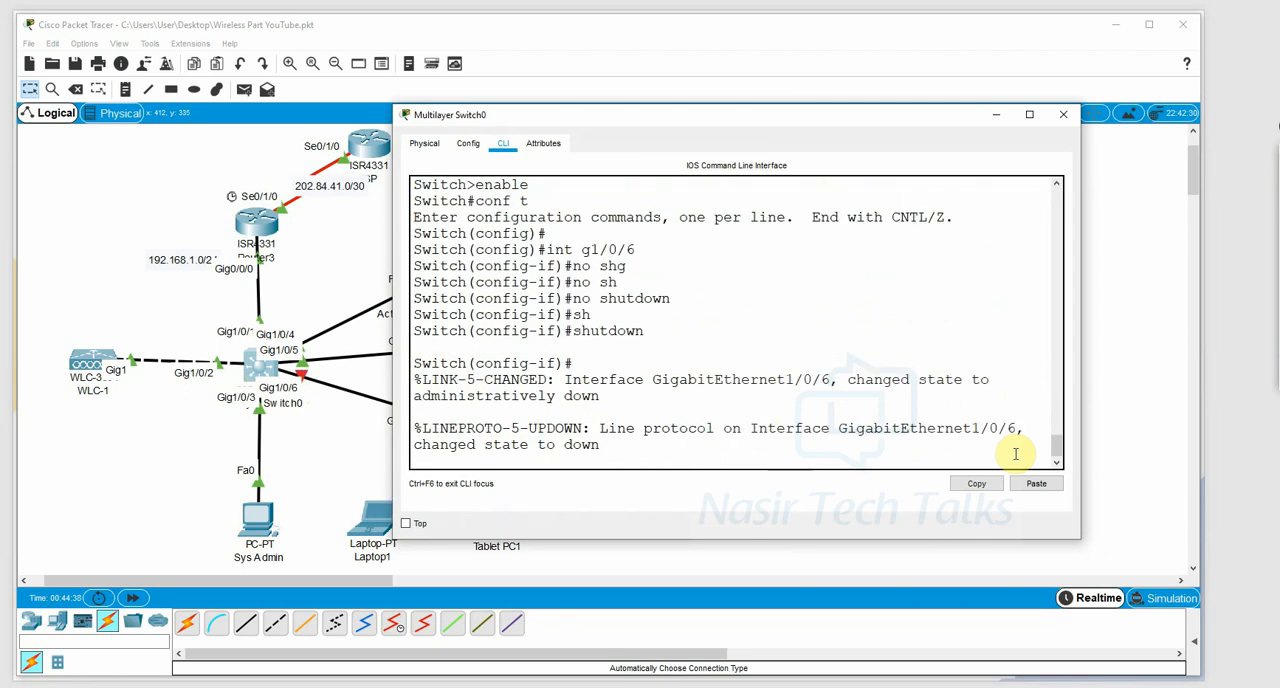
pyautogui.click(1063, 114)
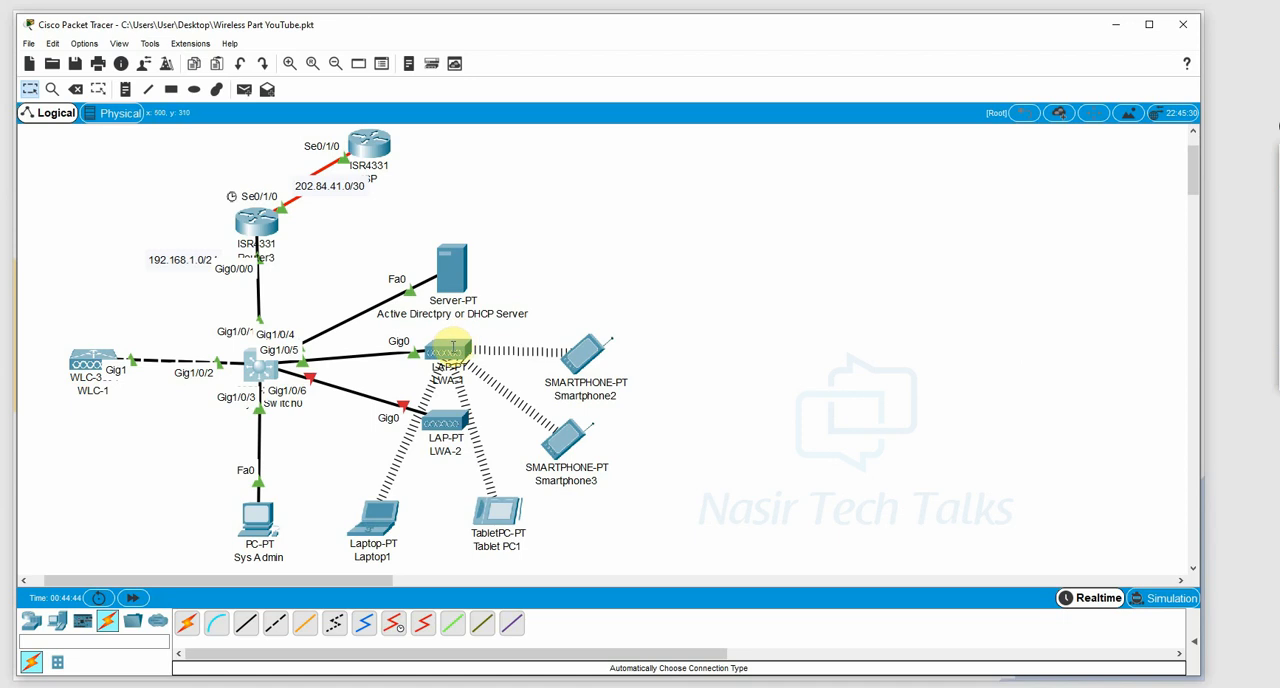
# Return to the Sys Admin browser, review the controller's Monitor summary, WLANs and Wireless access point list, and minimize the window.
pyautogui.moveTo(268, 686)
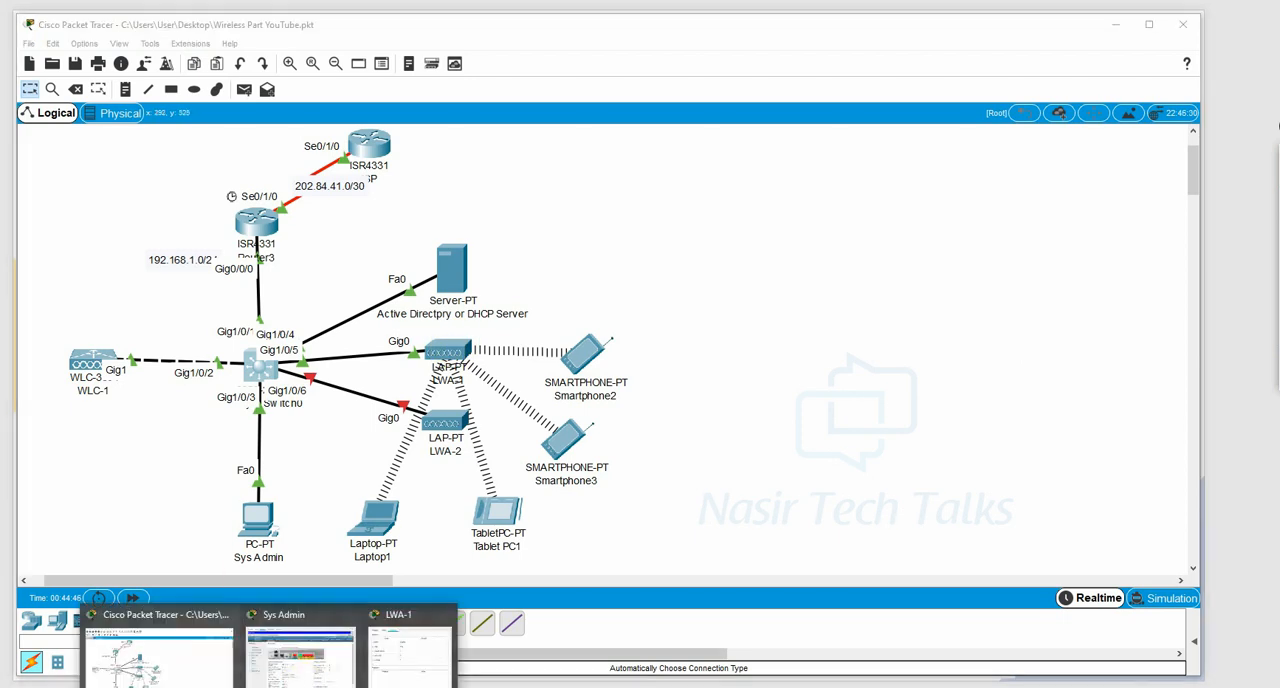
pyautogui.click(300, 650)
pyautogui.scroll(-5, 853, 495)
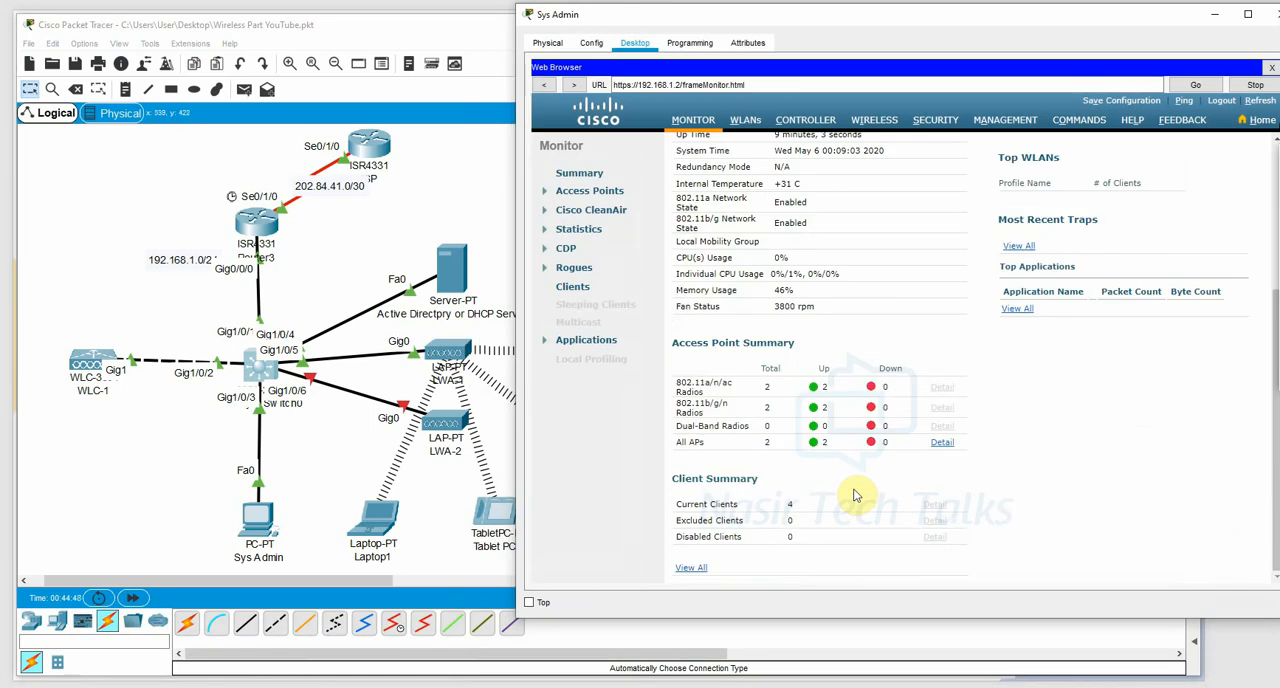
pyautogui.scroll(5, 775, 255)
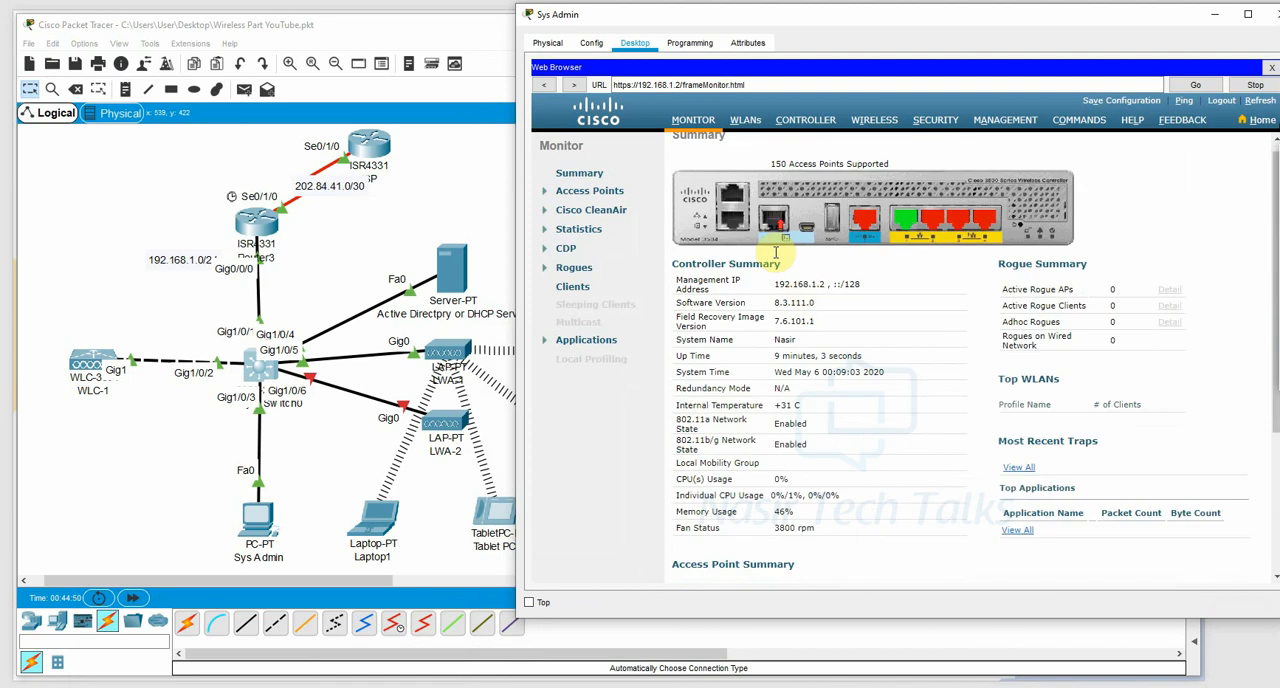
pyautogui.click(750, 125)
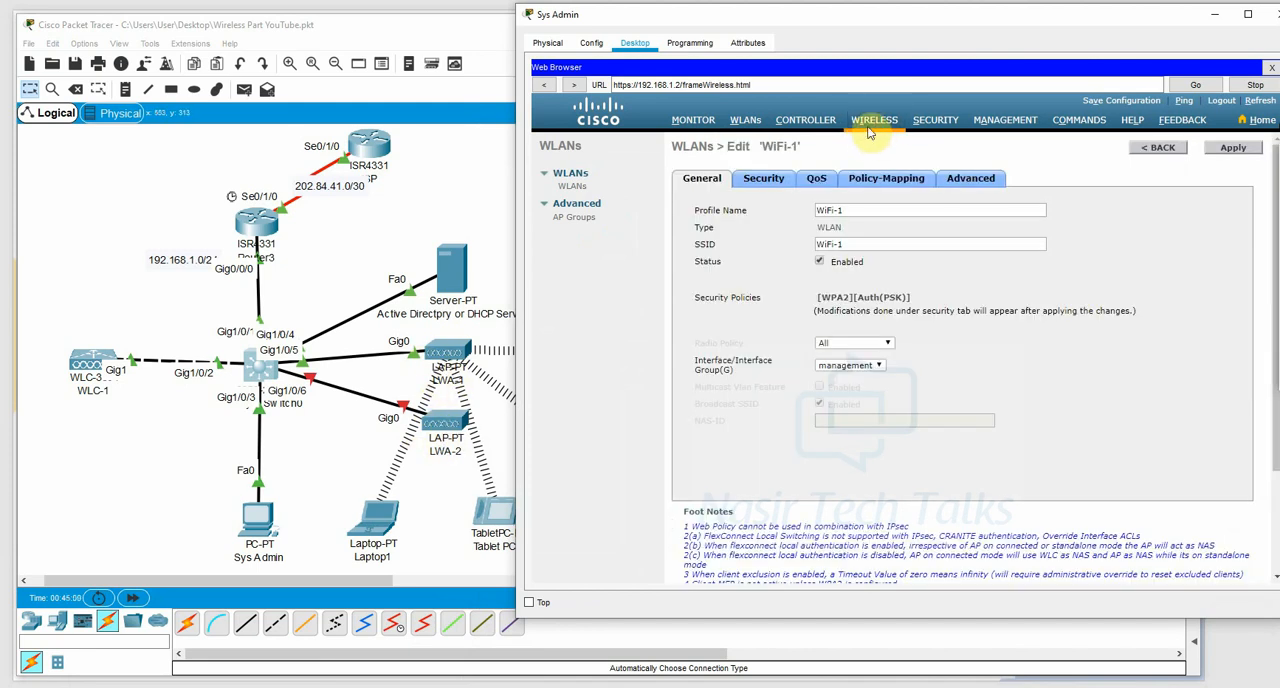
pyautogui.click(869, 125)
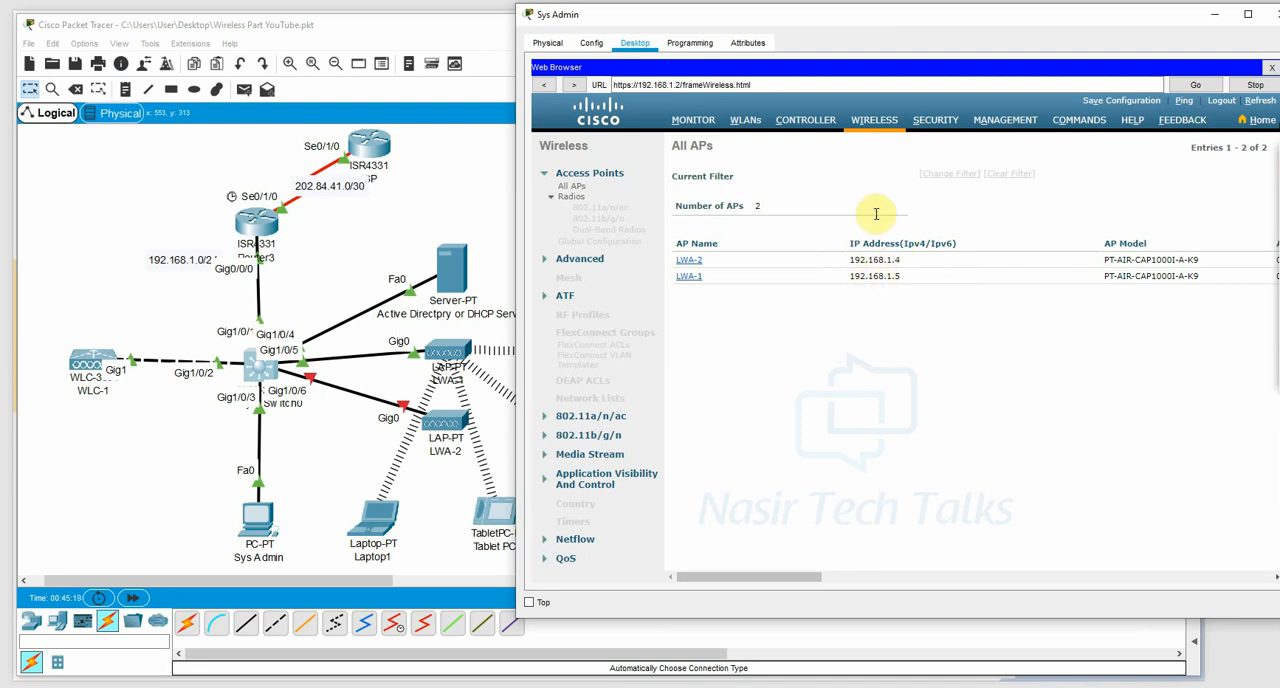
pyautogui.click(1222, 14)
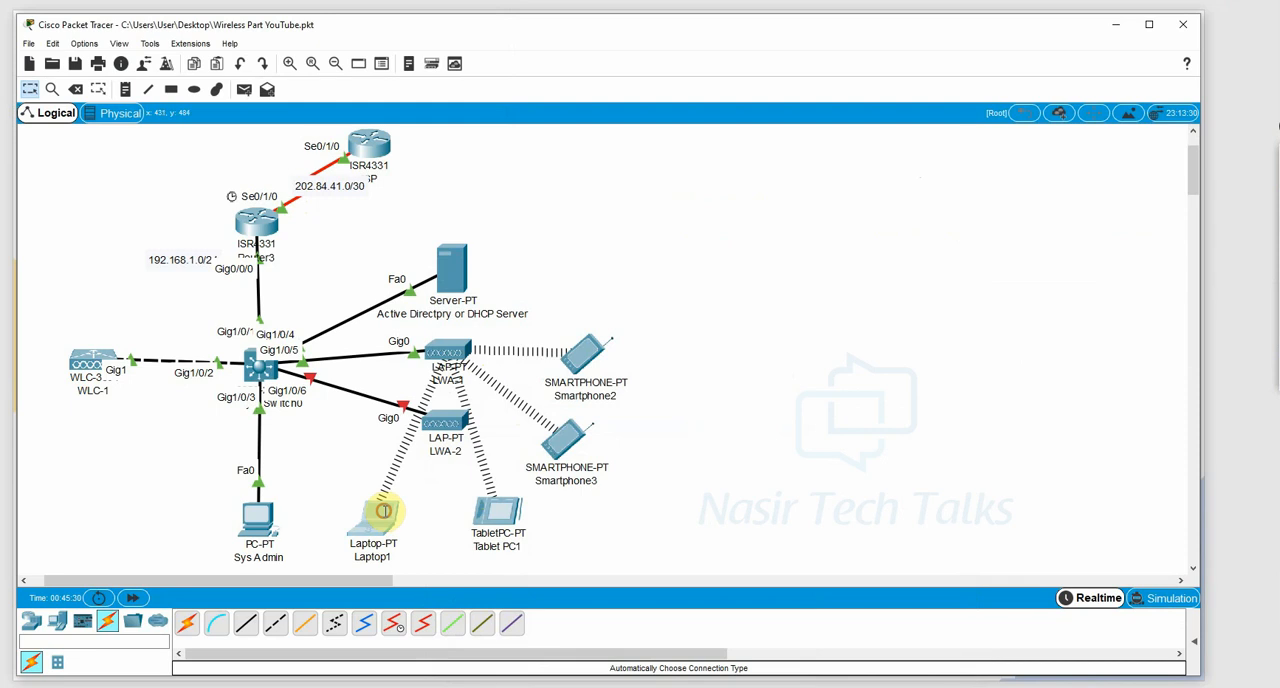
# Ping 202.84.41.2 from Laptop1's command prompt in a widened window, and close the Laptop1 window.
pyautogui.click(385, 515)
pyautogui.click(511, 145)
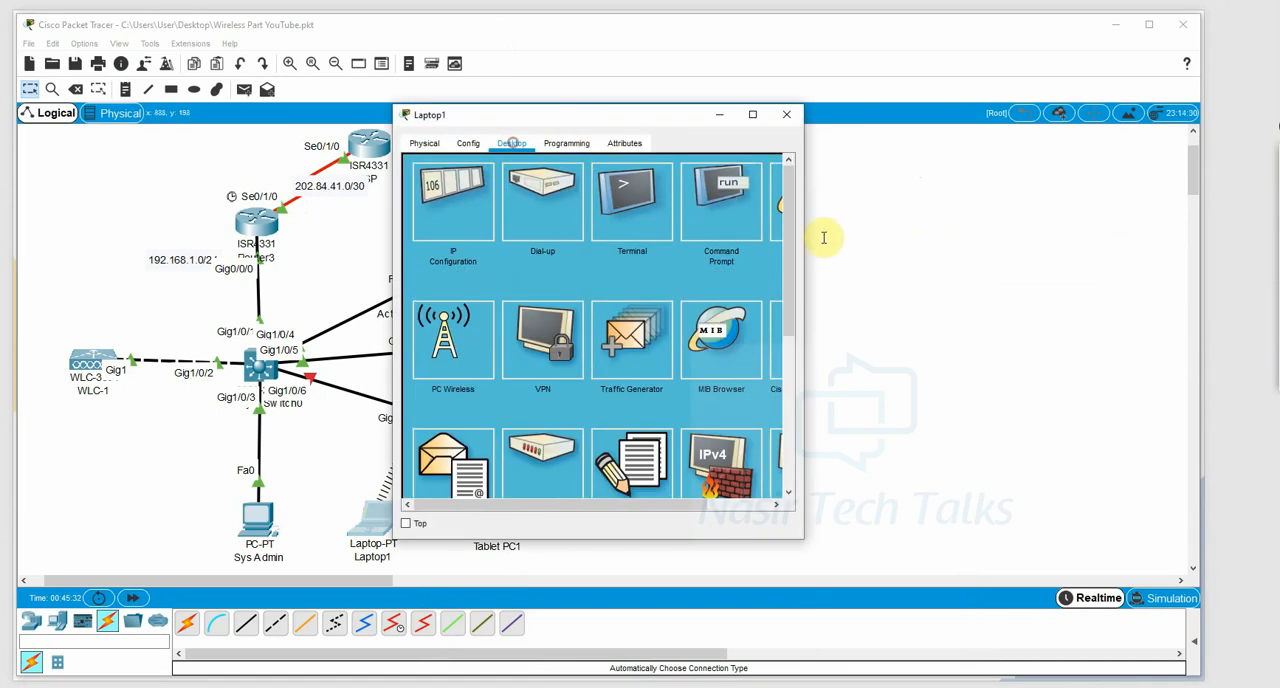
pyautogui.moveTo(806, 230); pyautogui.dragTo(1018, 222)
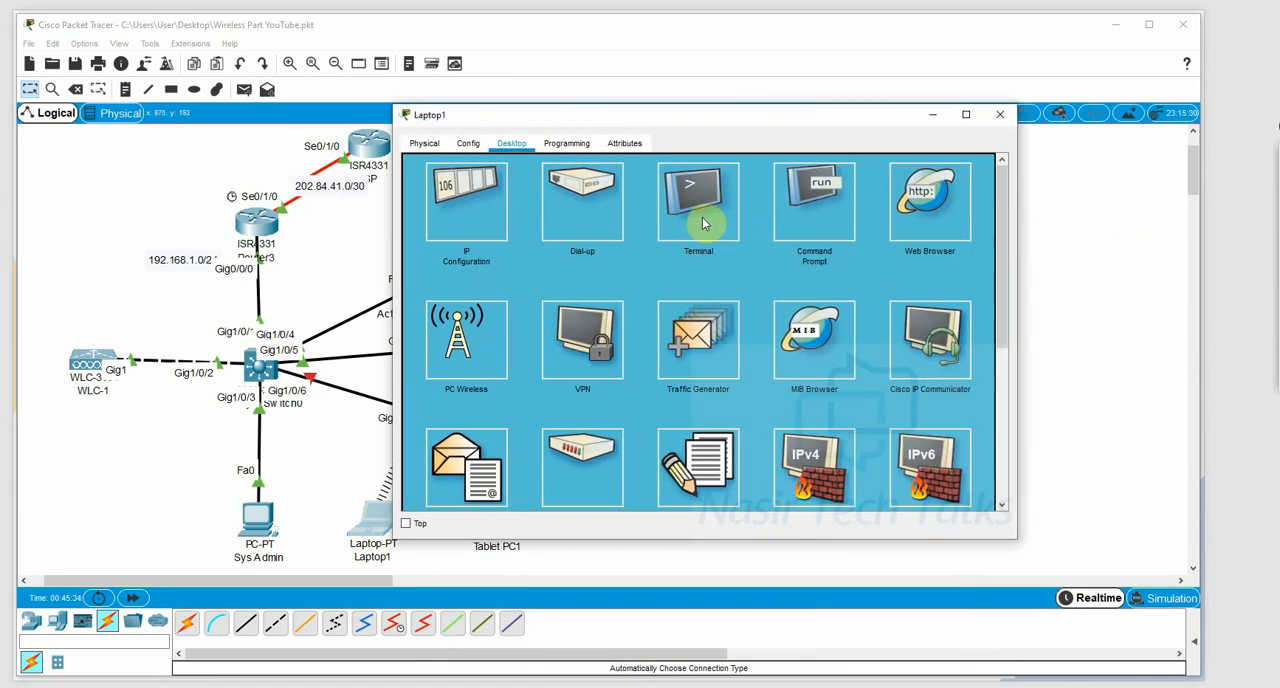
pyautogui.click(808, 205)
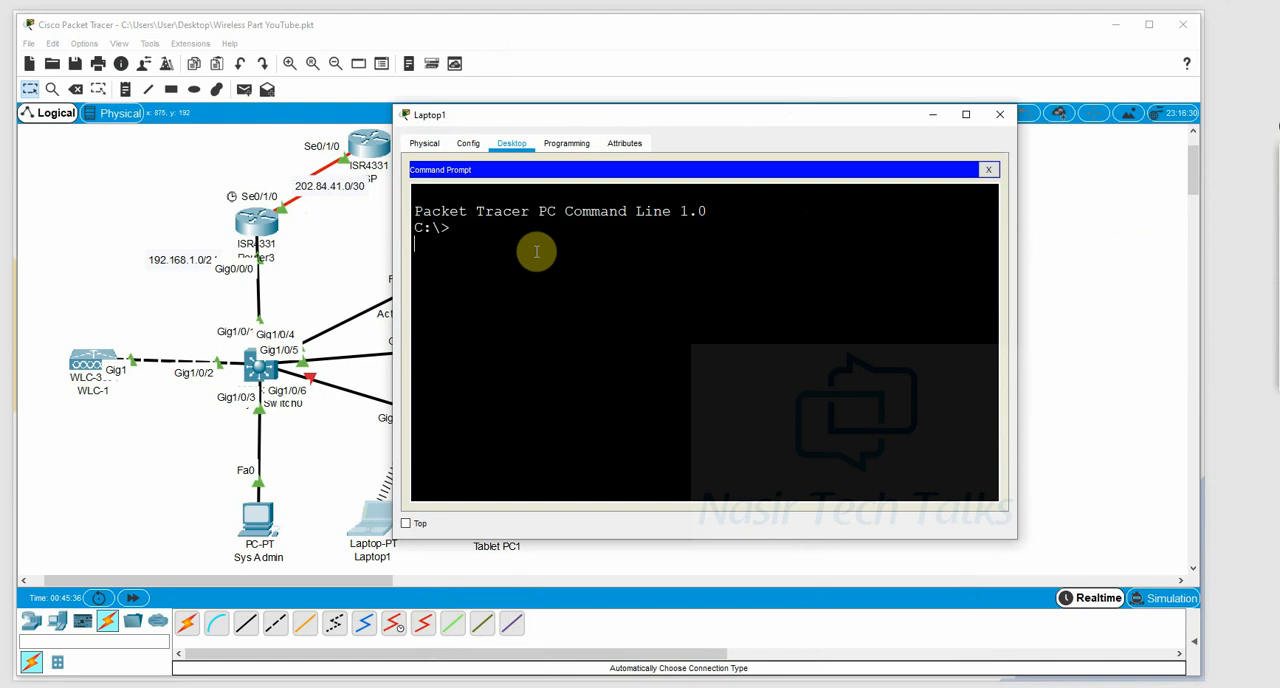
pyautogui.write('ping')
pyautogui.press('Return')
pyautogui.write('ping')
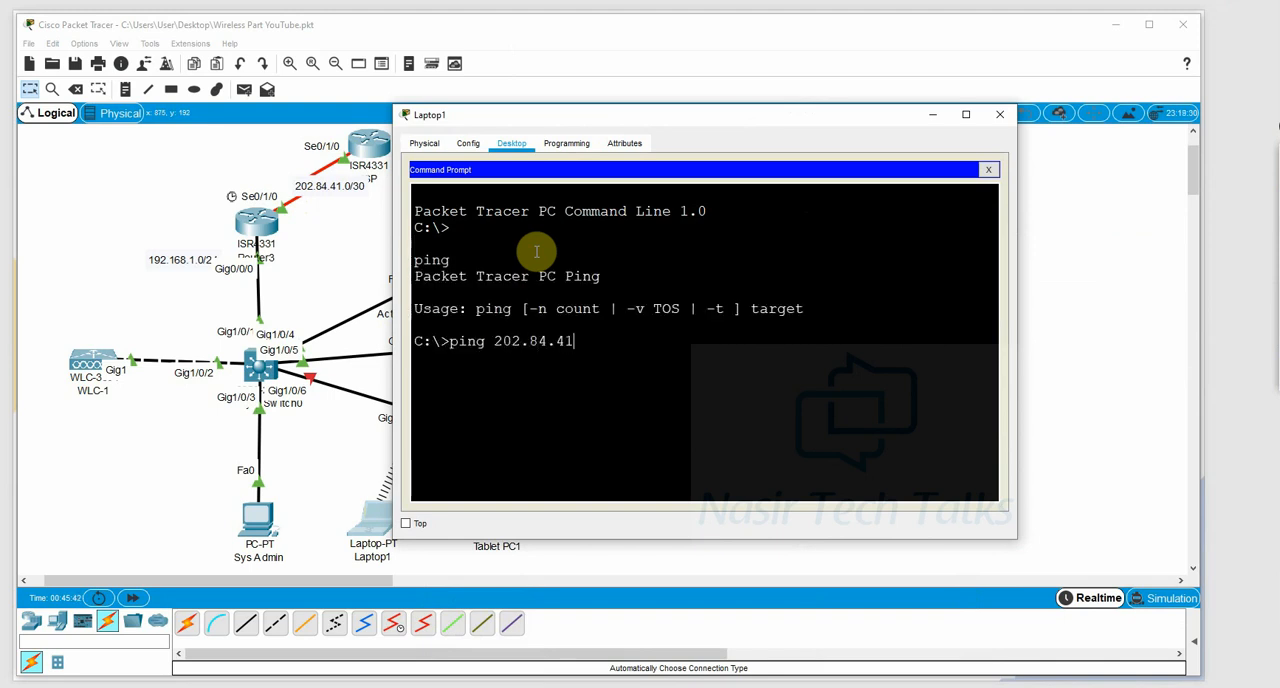
pyautogui.press('Return')
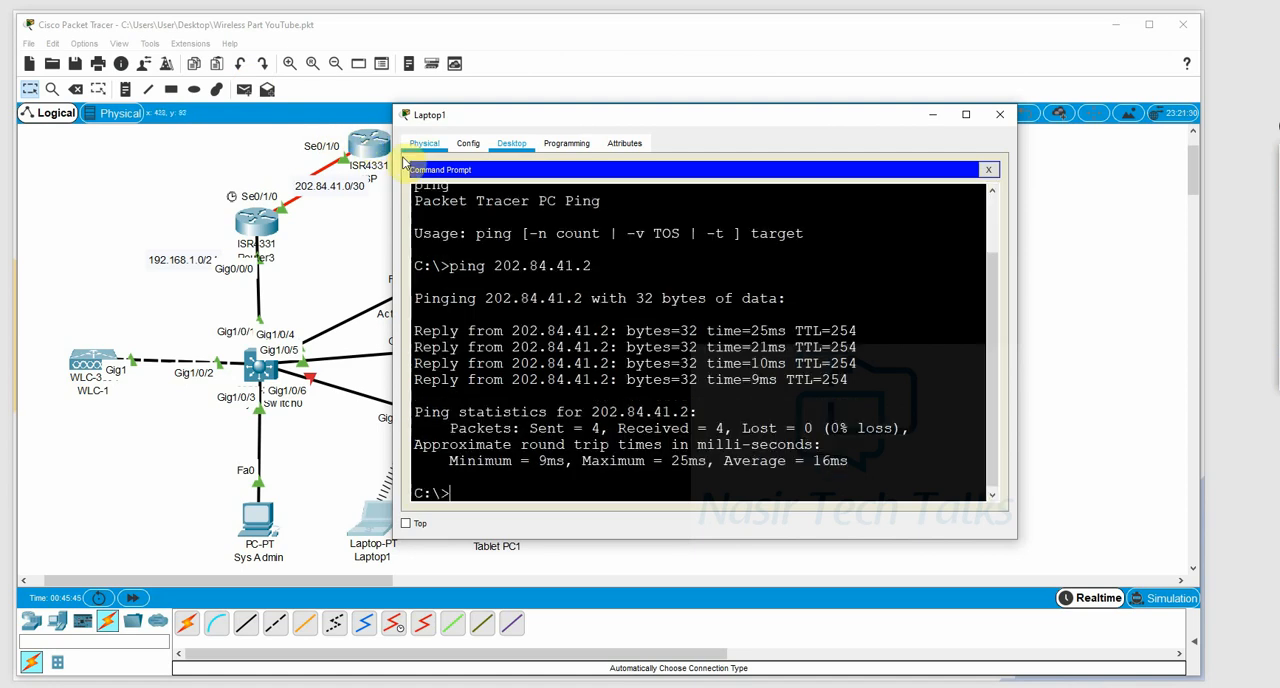
pyautogui.click(999, 114)
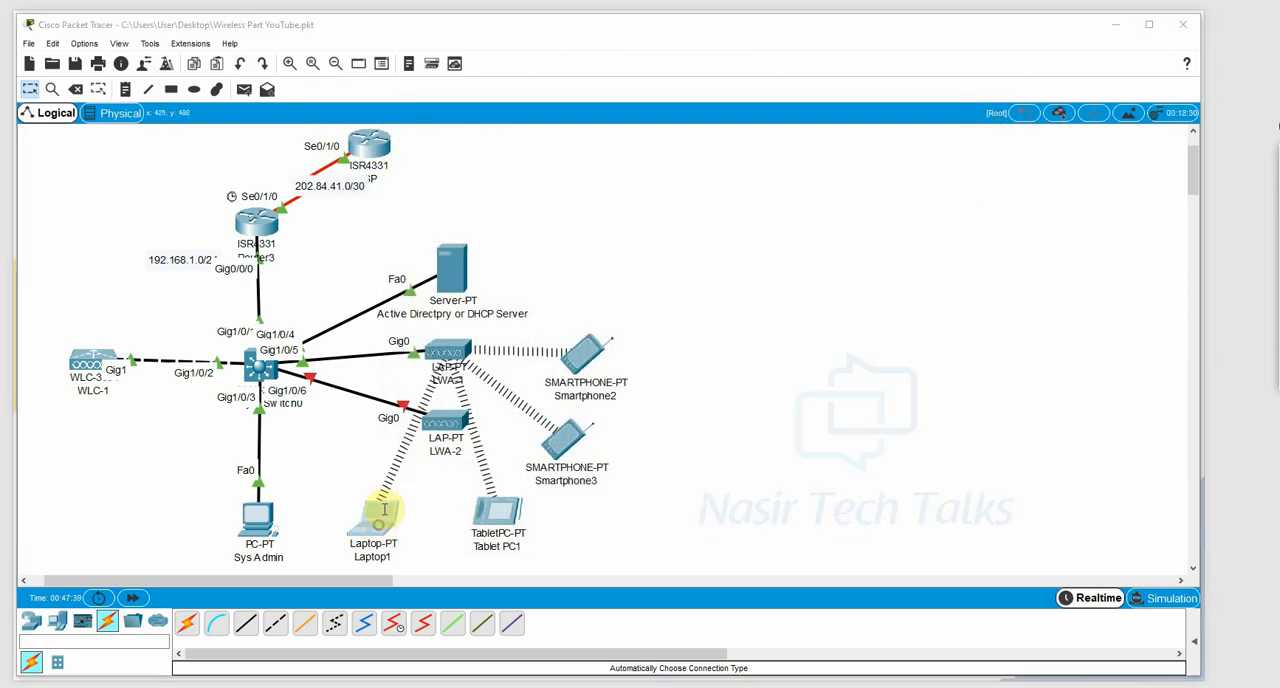
# Check Laptop1's IP configuration with its window moved clear of the topology, and close the window.
pyautogui.click(386, 528)
pyautogui.click(473, 206)
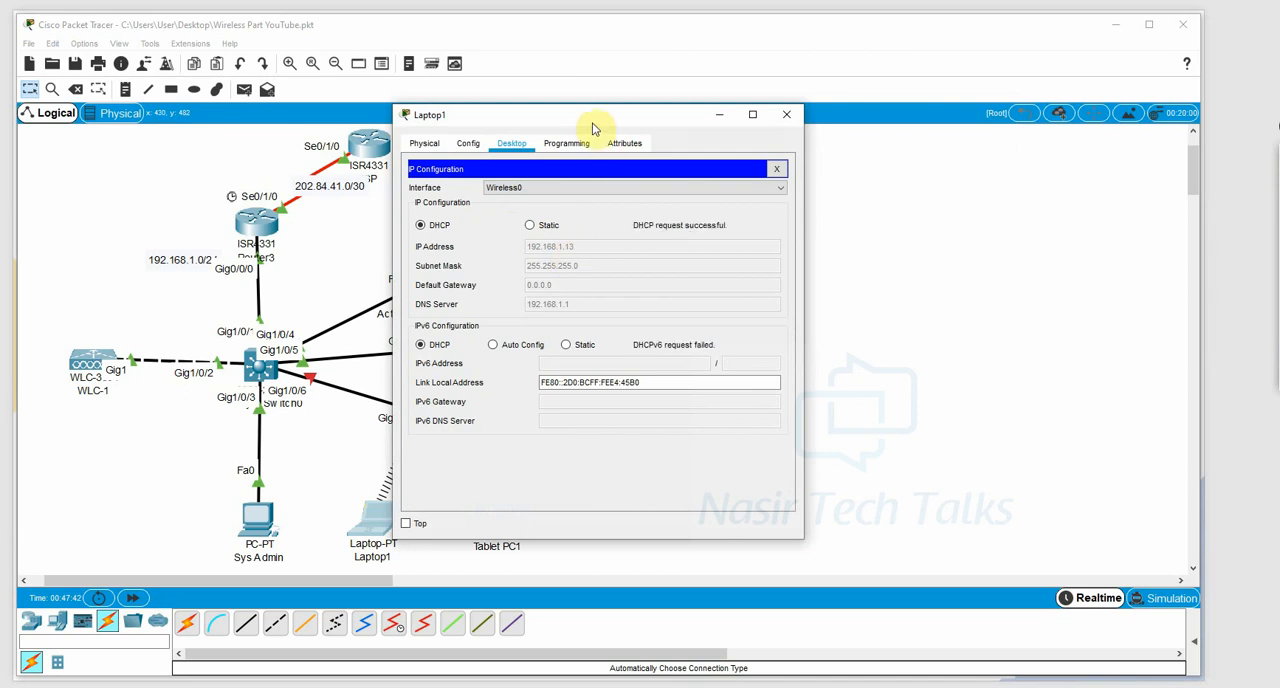
pyautogui.moveTo(593, 116); pyautogui.dragTo(780, 109)
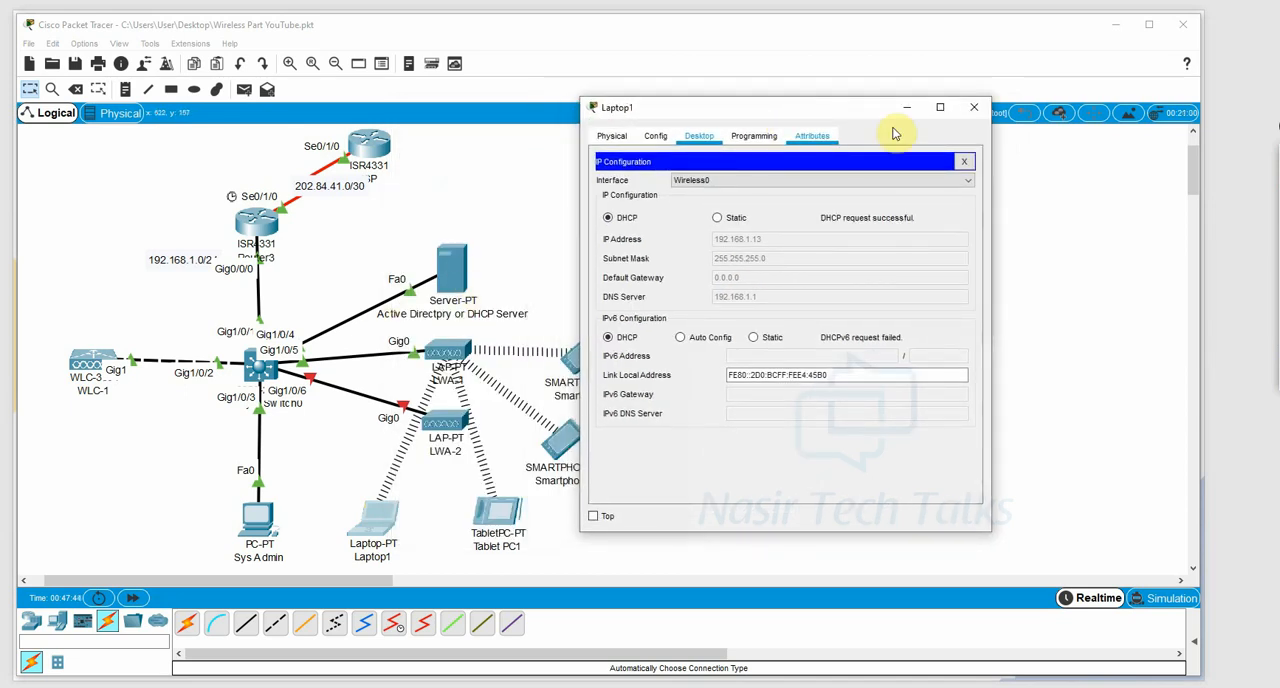
pyautogui.click(973, 107)
# Check Tablet PC1's IP configuration with its window moved off the topology, and close the window.
pyautogui.click(497, 513)
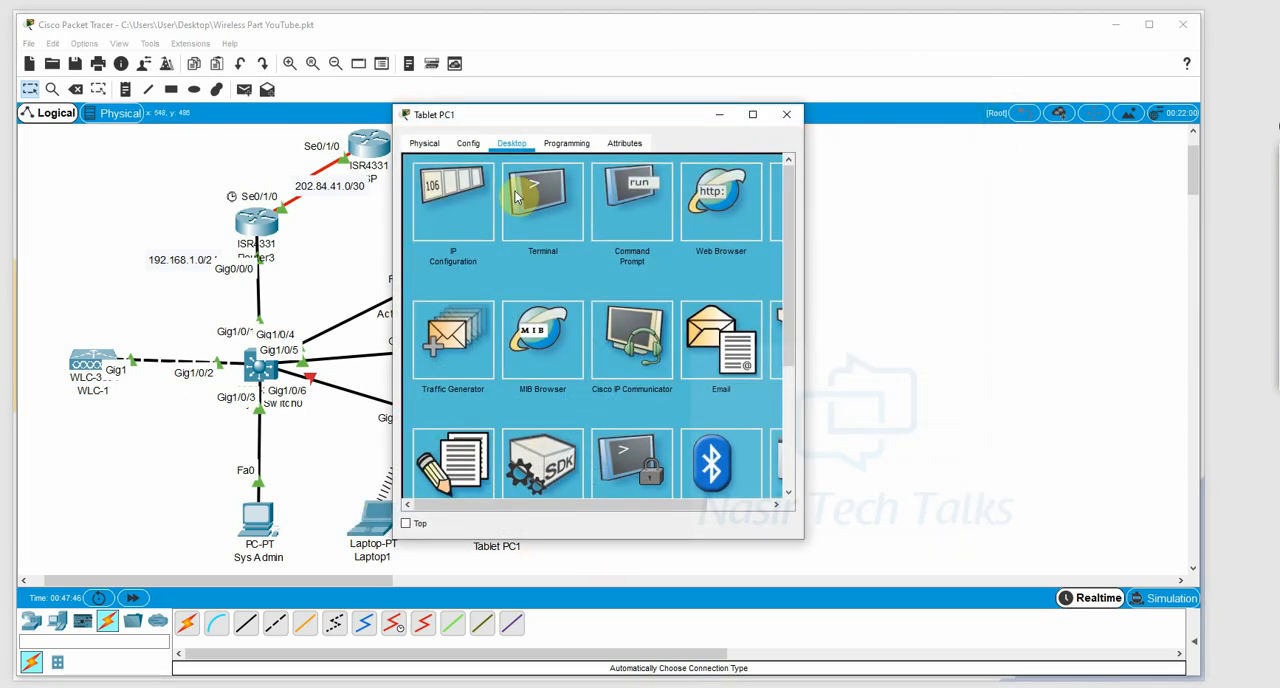
pyautogui.click(480, 204)
pyautogui.moveTo(630, 118); pyautogui.dragTo(843, 125)
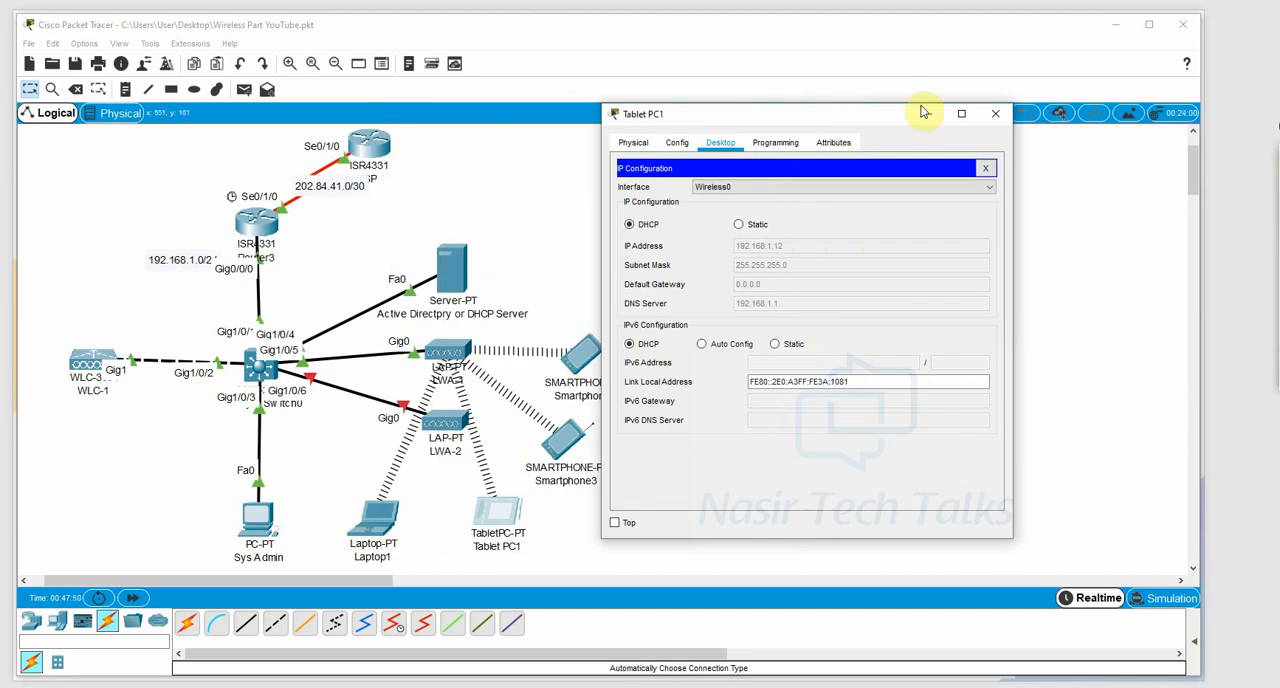
pyautogui.click(1003, 114)
# Open Smartphone2's desktop applications for a look, and close the device window.
pyautogui.click(583, 350)
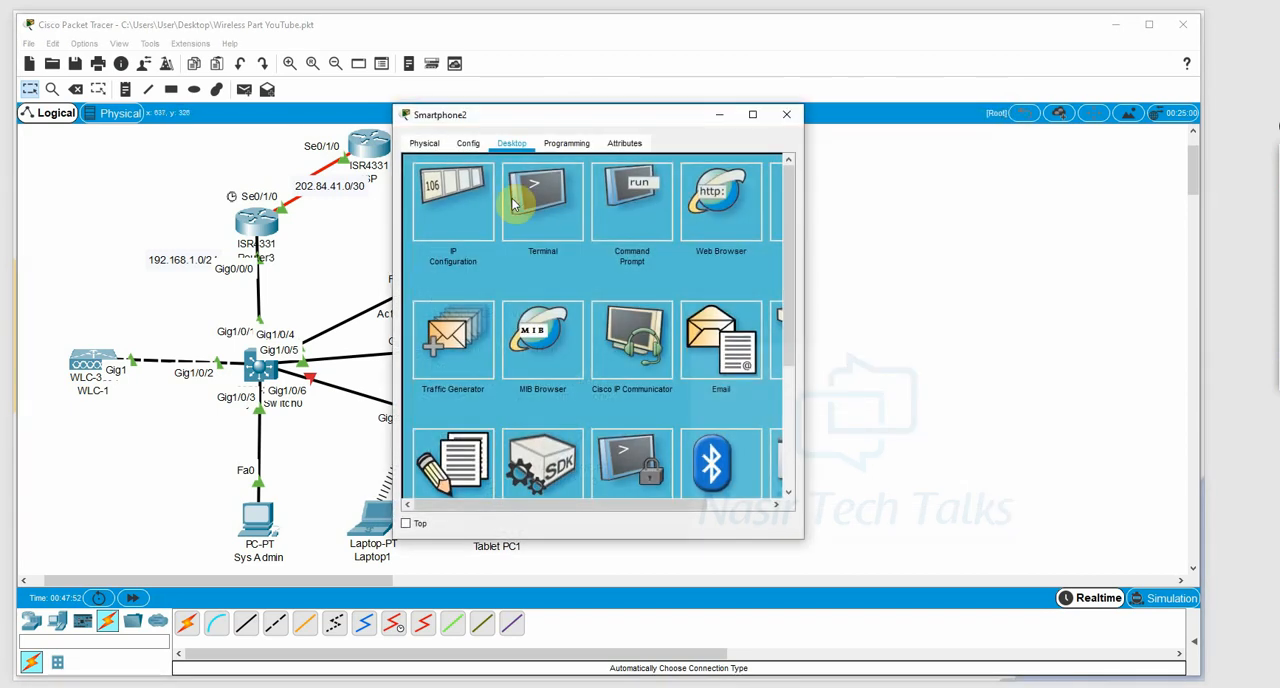
pyautogui.click(514, 194)
pyautogui.click(786, 114)
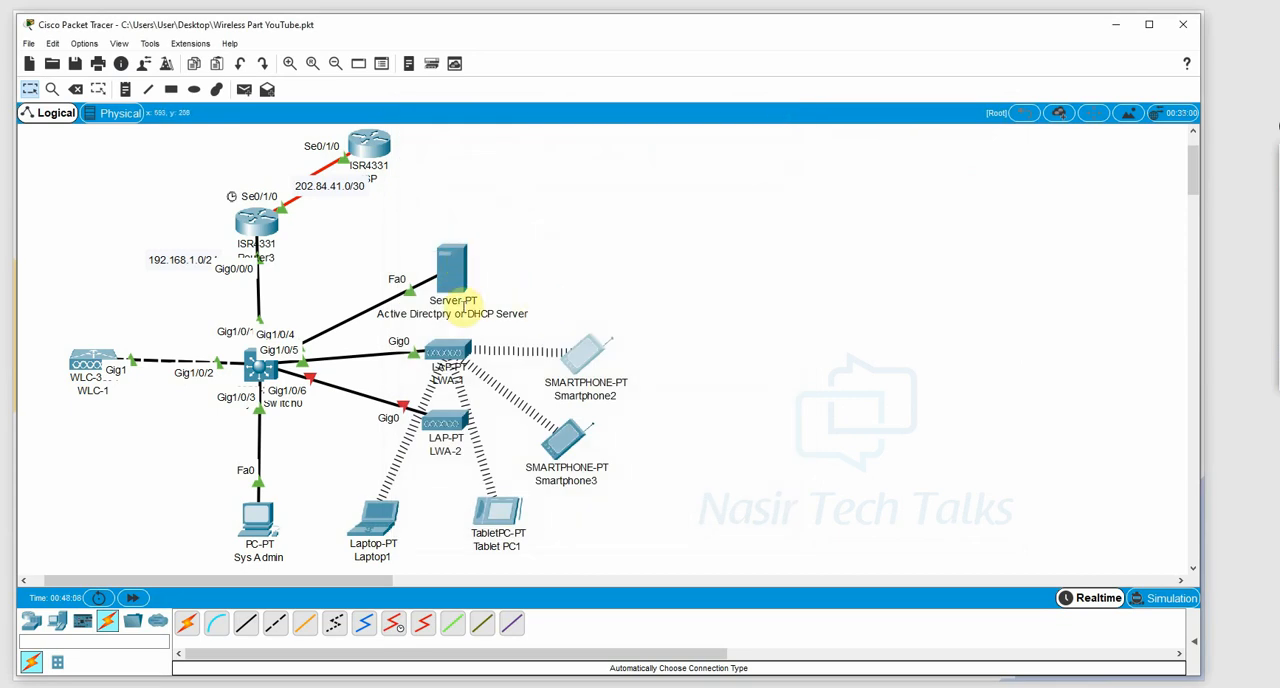
pyautogui.moveTo(467, 272)
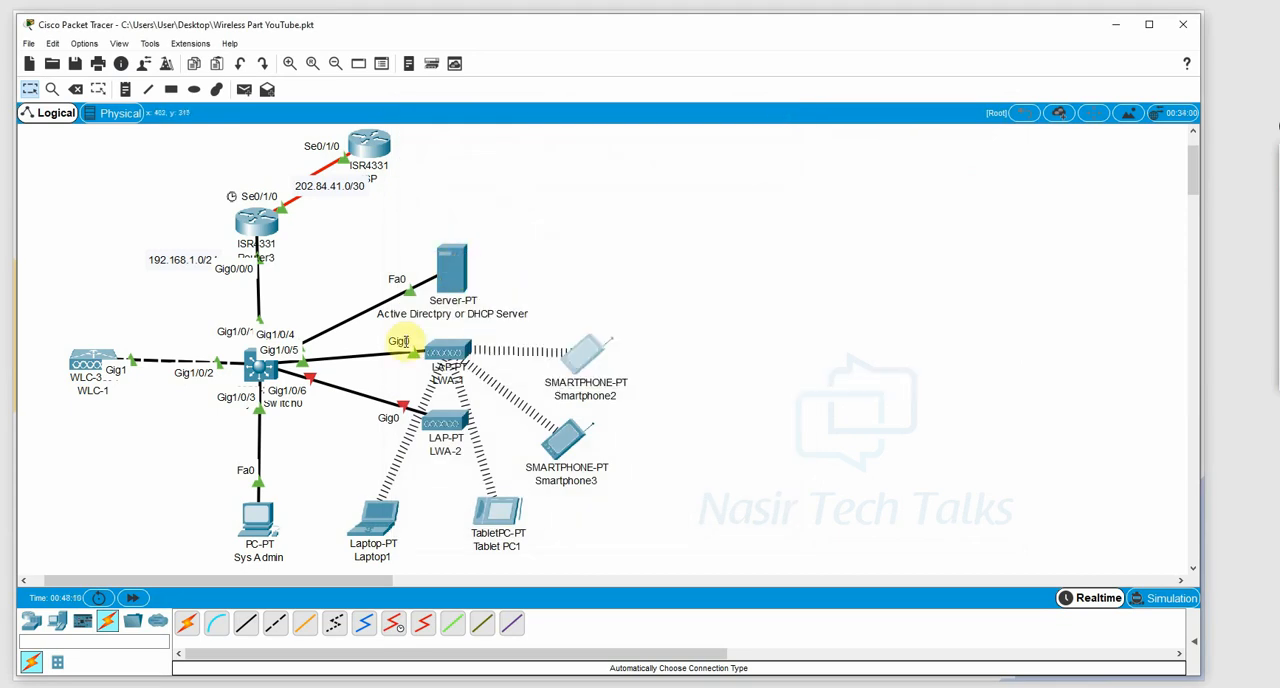